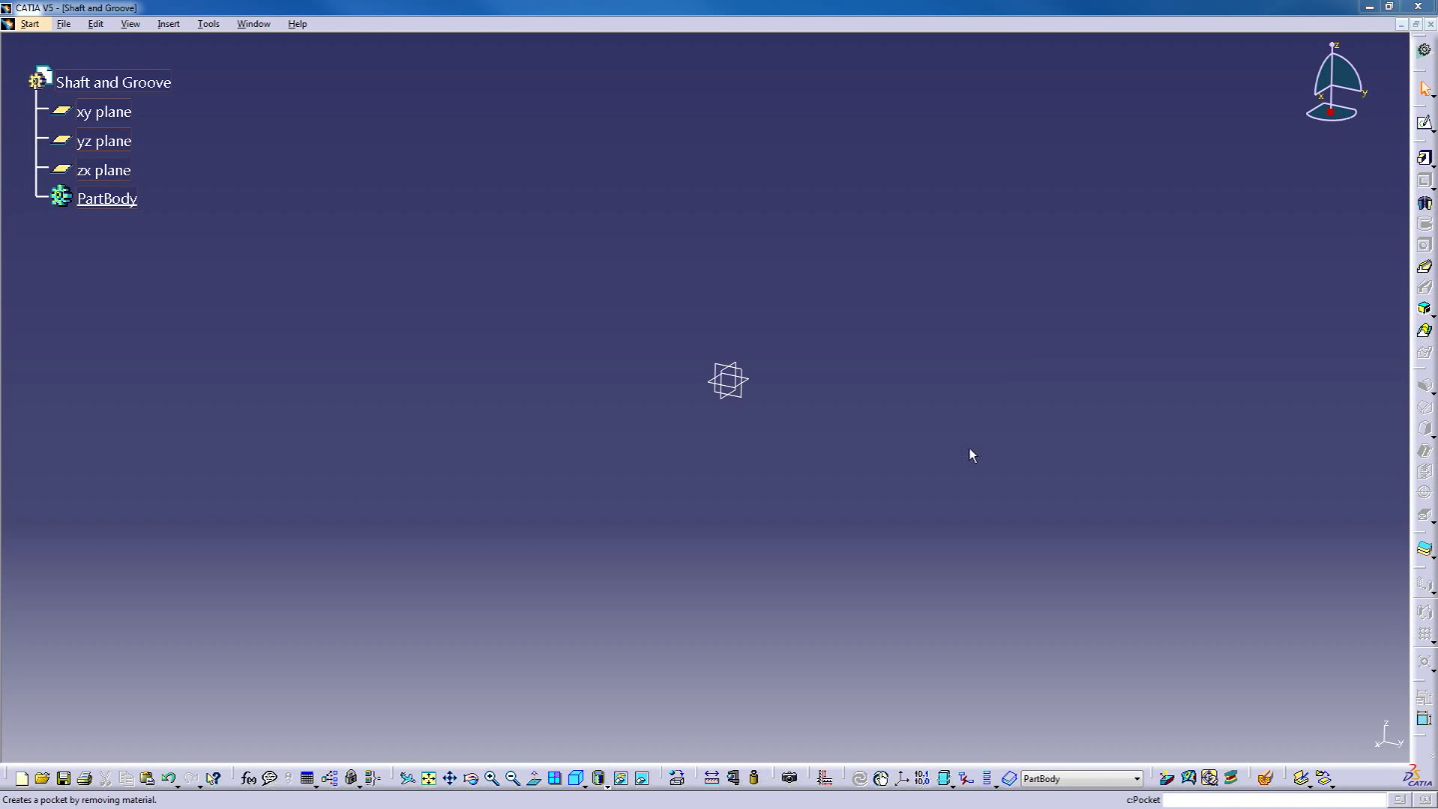
- Sketch a rectangle on the yz plane, clear of the vertical axis, with its far side about 3.05 in from that axis
left_click(725, 408)
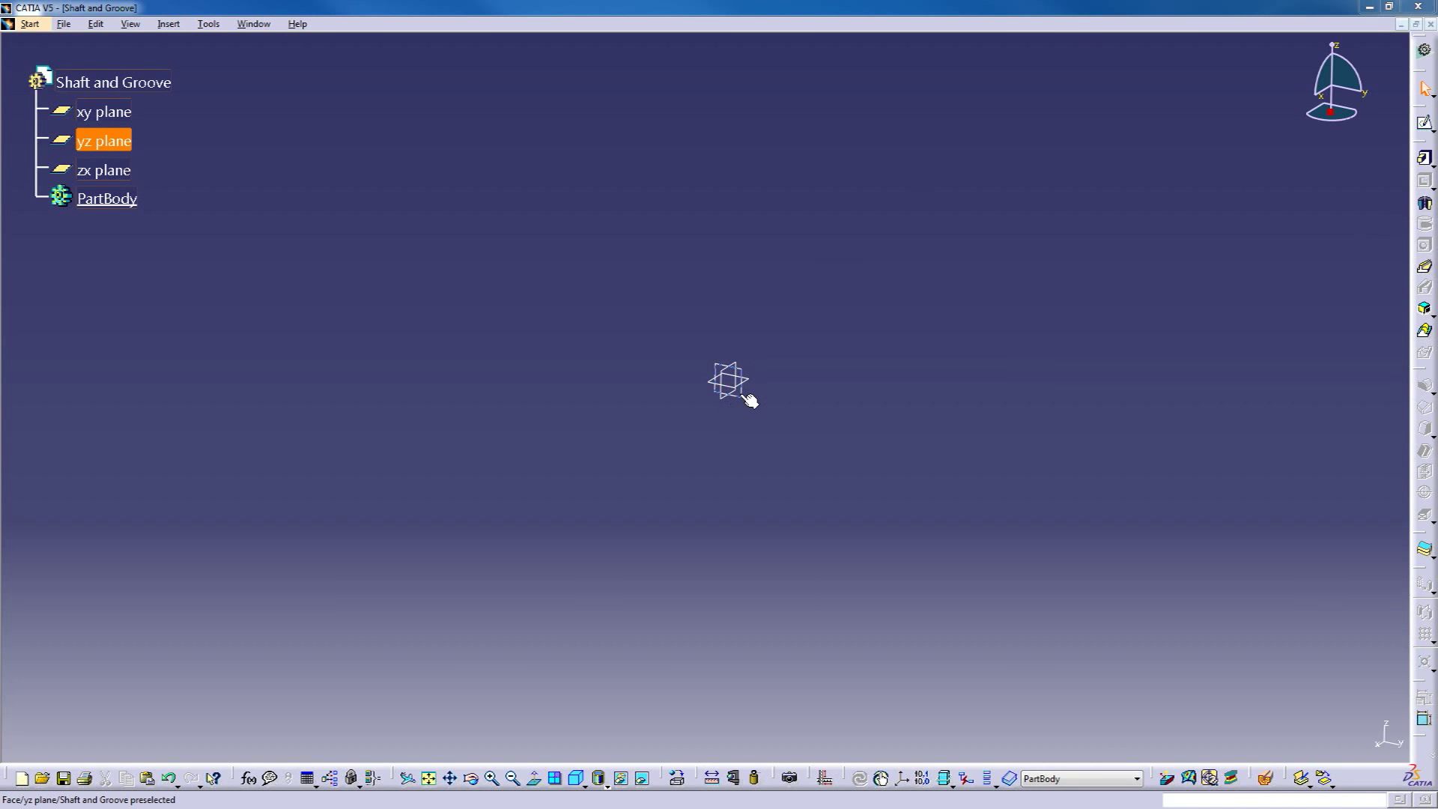
left_click(1425, 122)
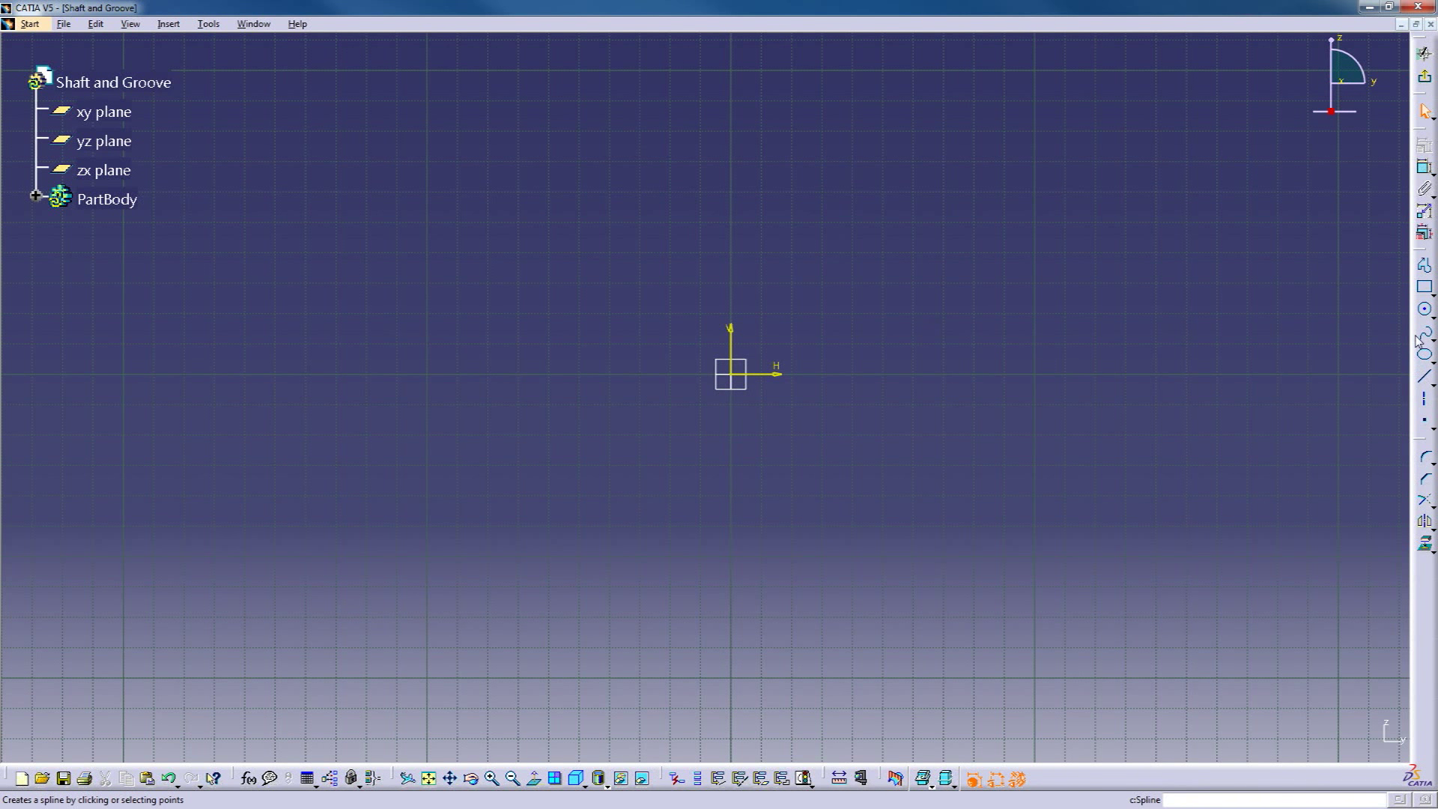
left_click(1426, 289)
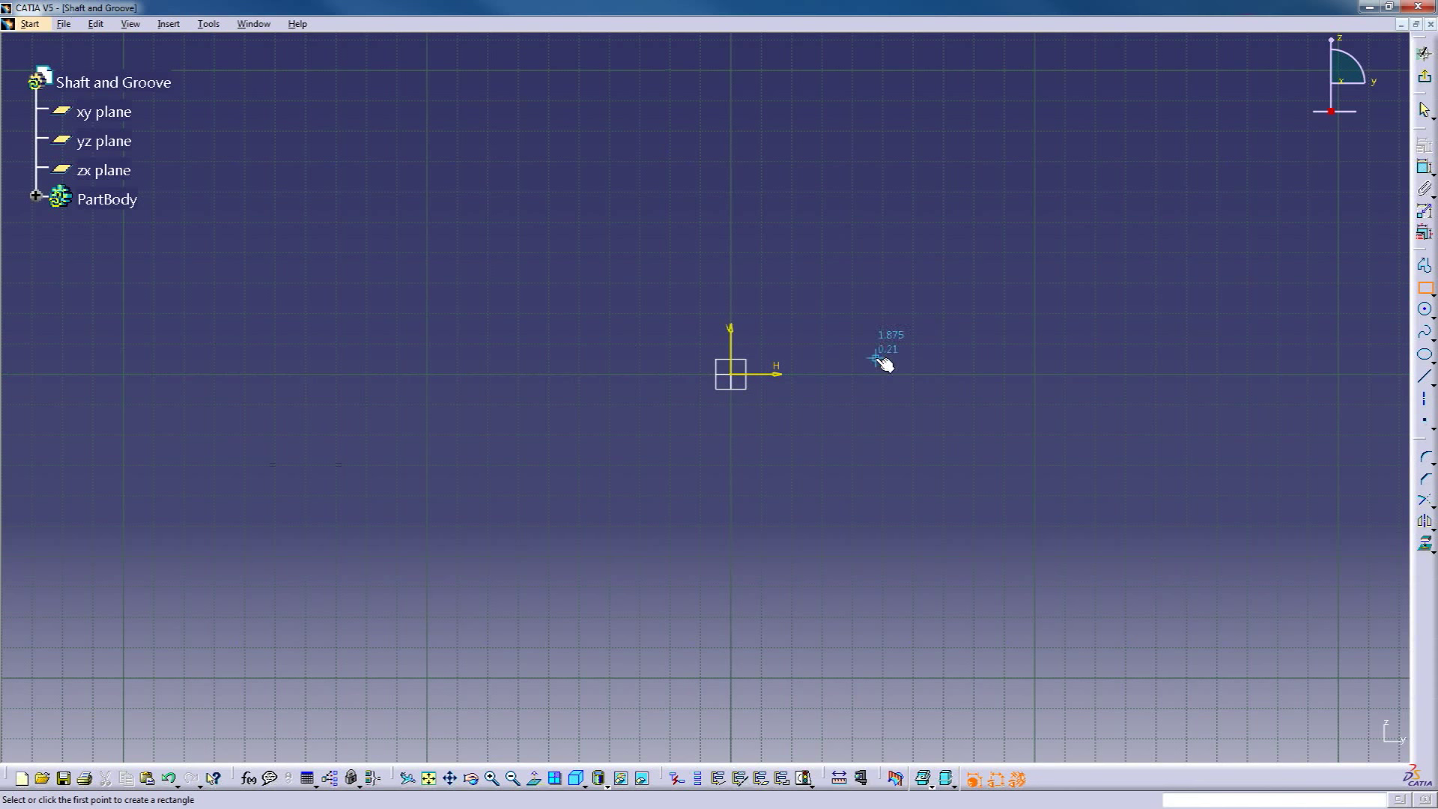
left_click(763, 216)
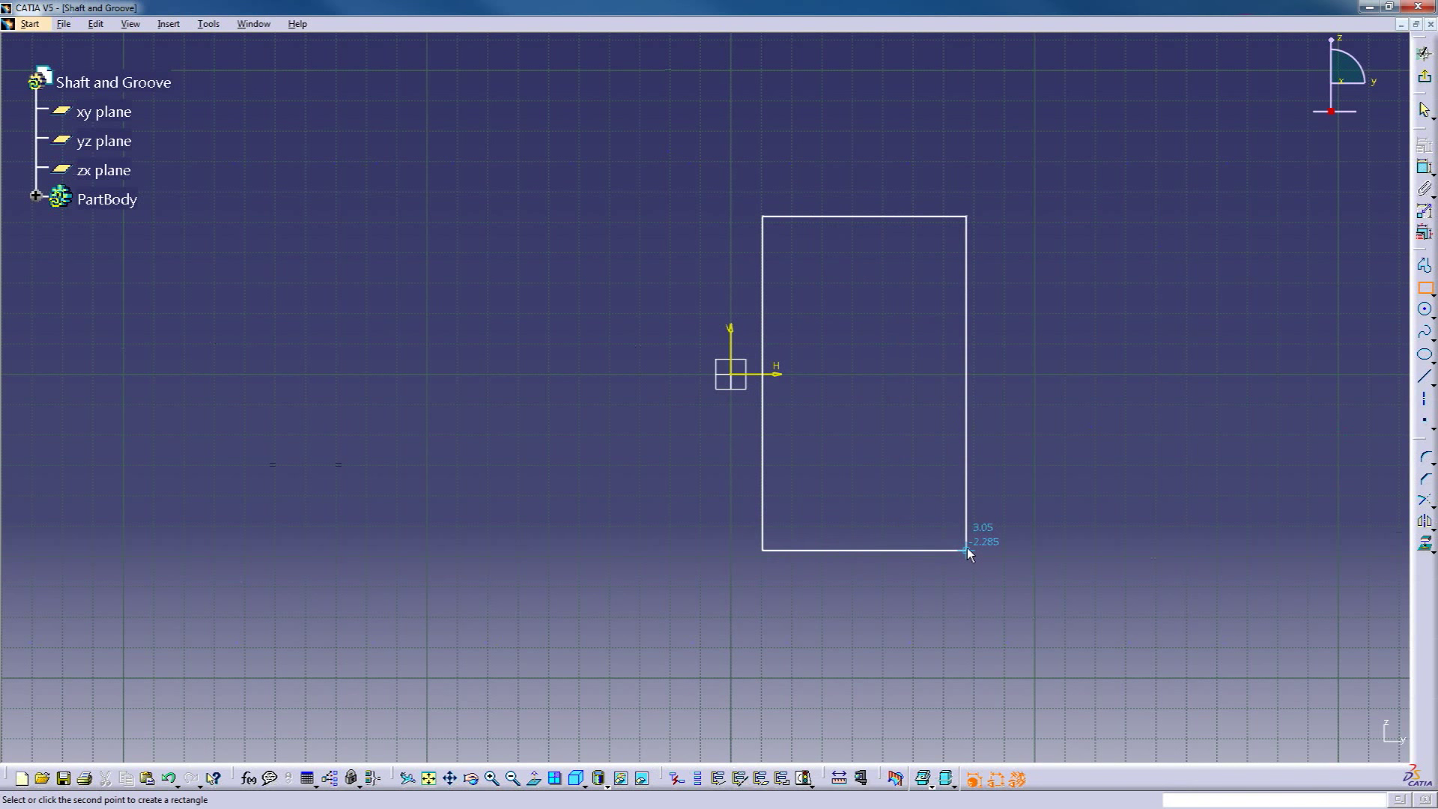
left_click(968, 545)
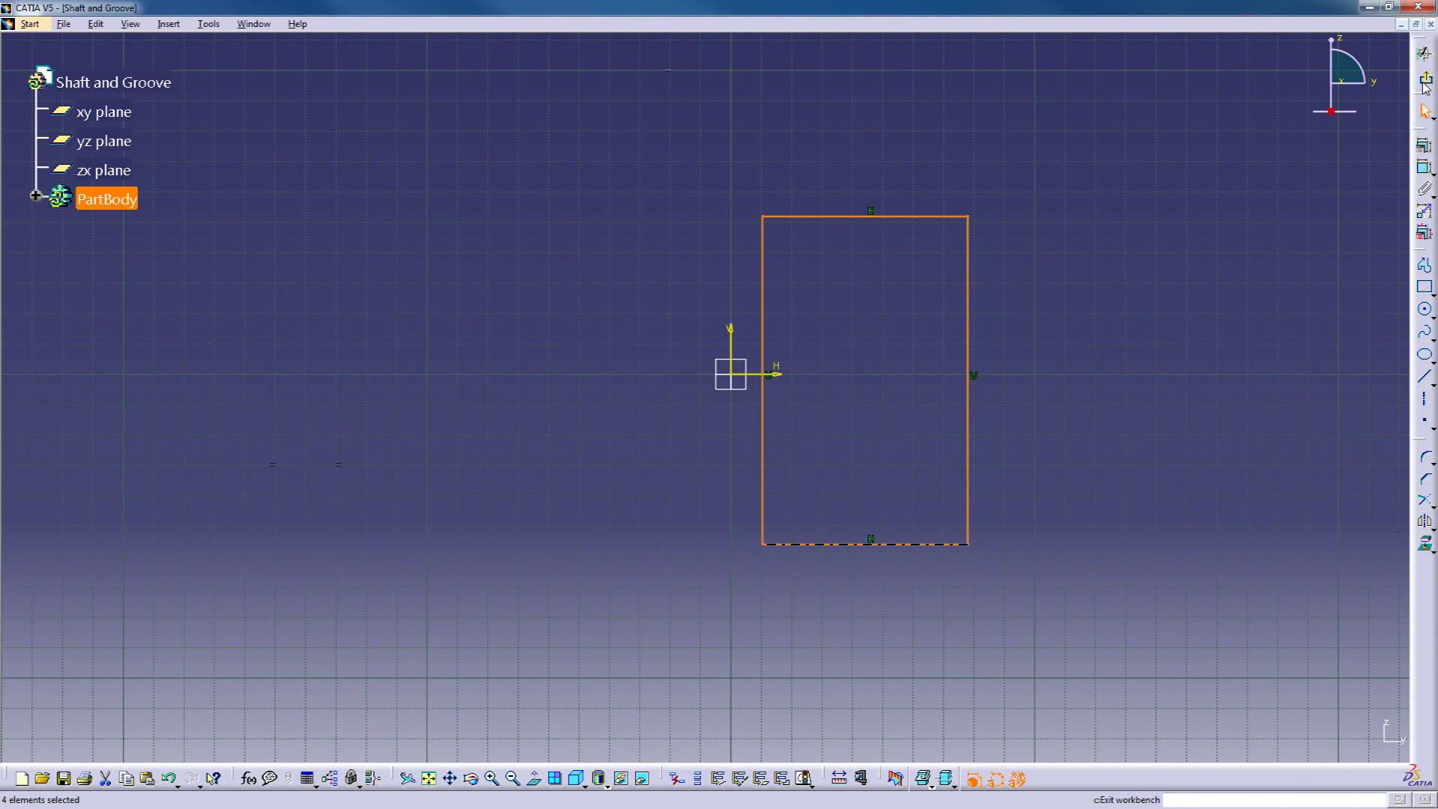
left_click(1425, 76)
left_click(866, 404)
- Revolve the rectangle sketch with Shaft through 360 degrees about the sketch's vertical axis
mouse_move(765, 350)
middle_mouse_down()
mouse_move(639, 506)
mouse_move(915, 277)
mouse_move(629, 434)
mouse_move(846, 352)
middle_mouse_up()
left_click(1425, 204)
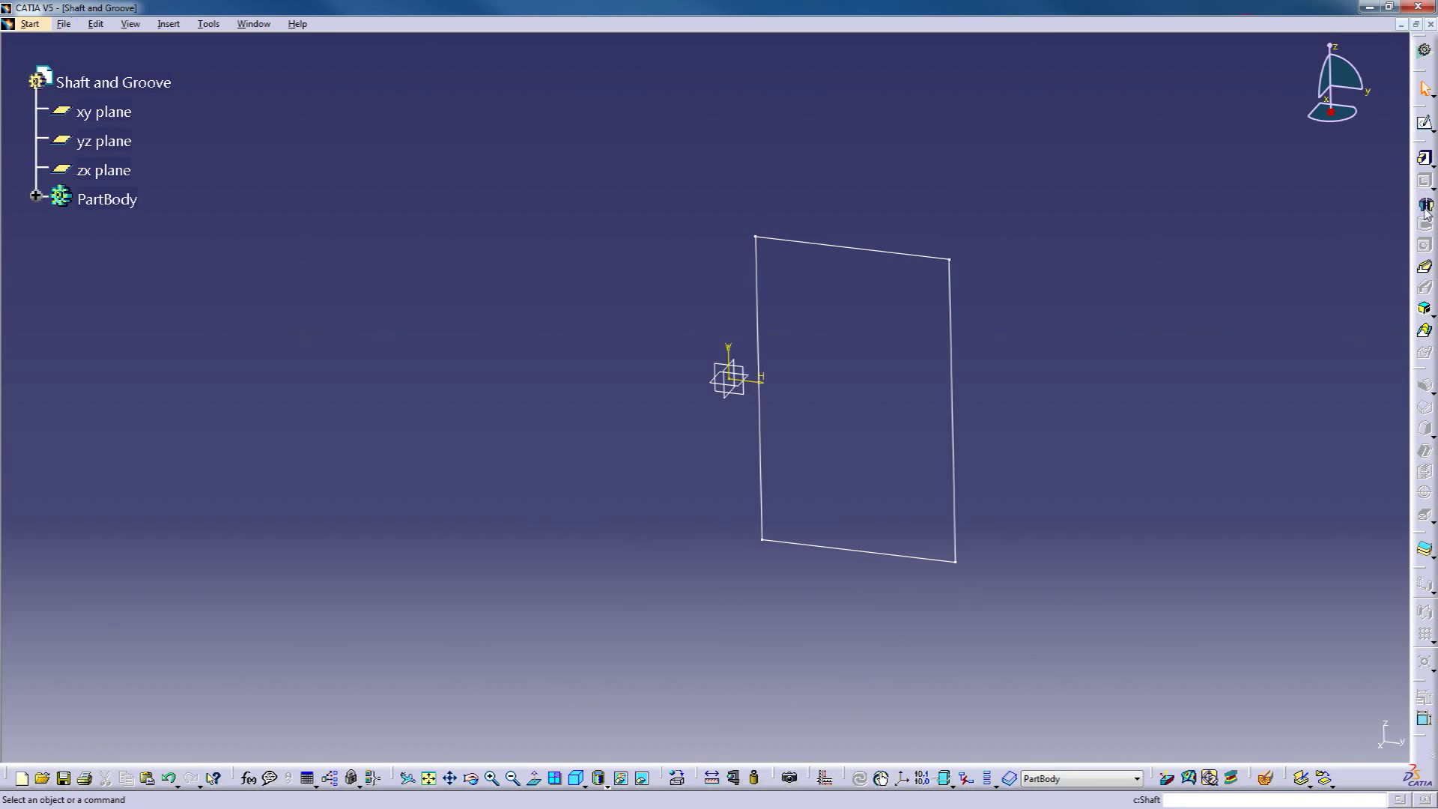
left_click(891, 257)
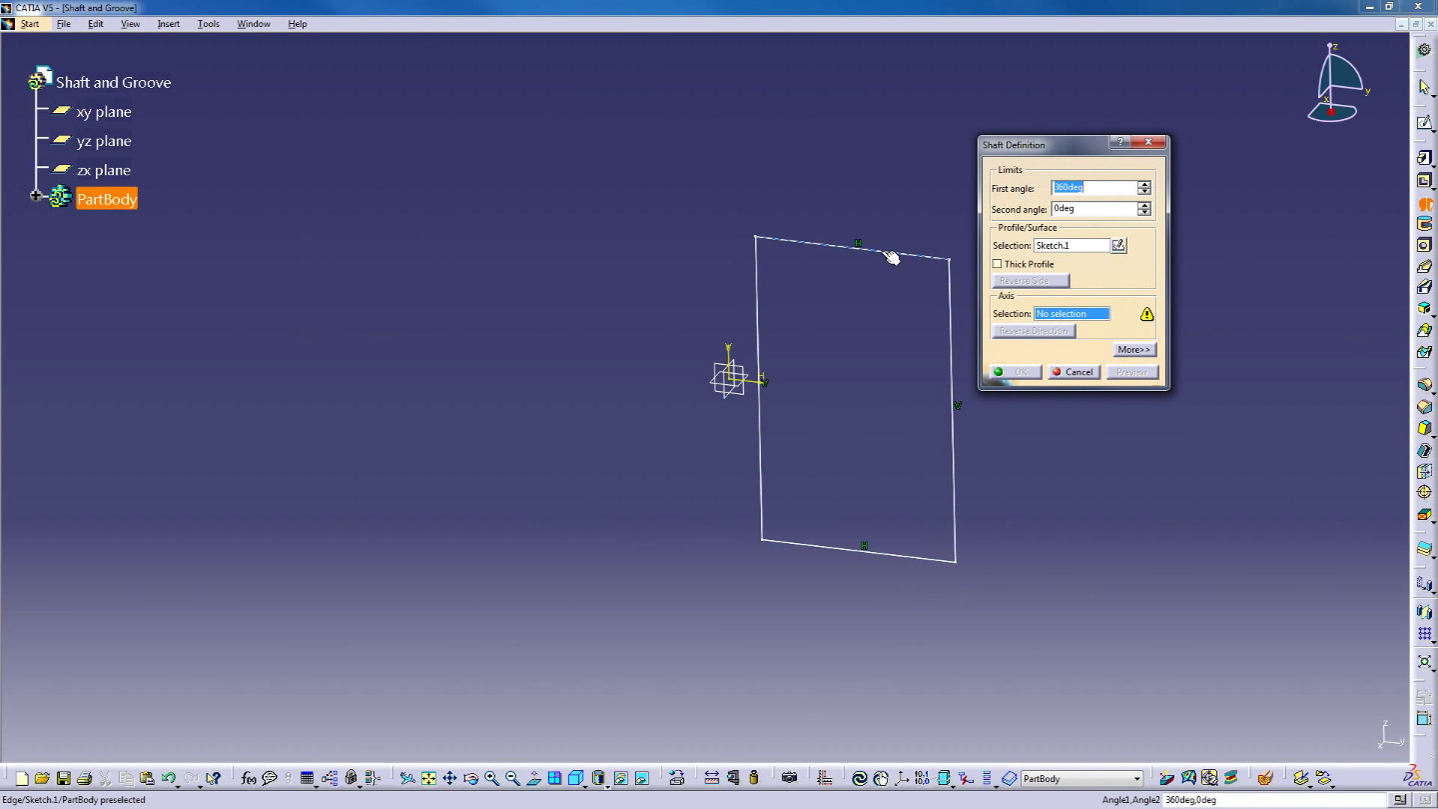
left_click(726, 350)
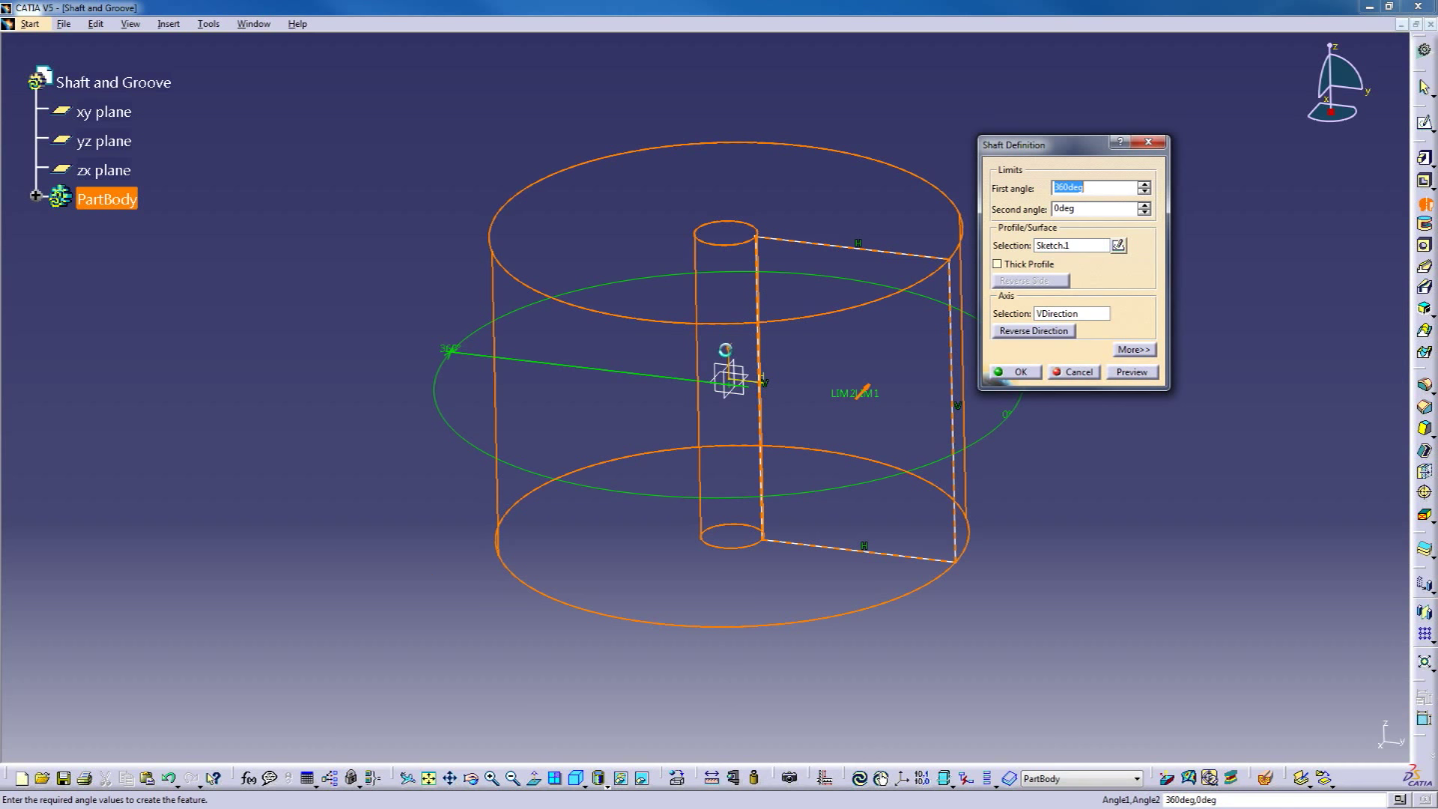
left_click(1020, 373)
- Delete the hollow cylindrical shaft together with its aggregated sketch
middle_click_drag(1099, 414, 600, 288)
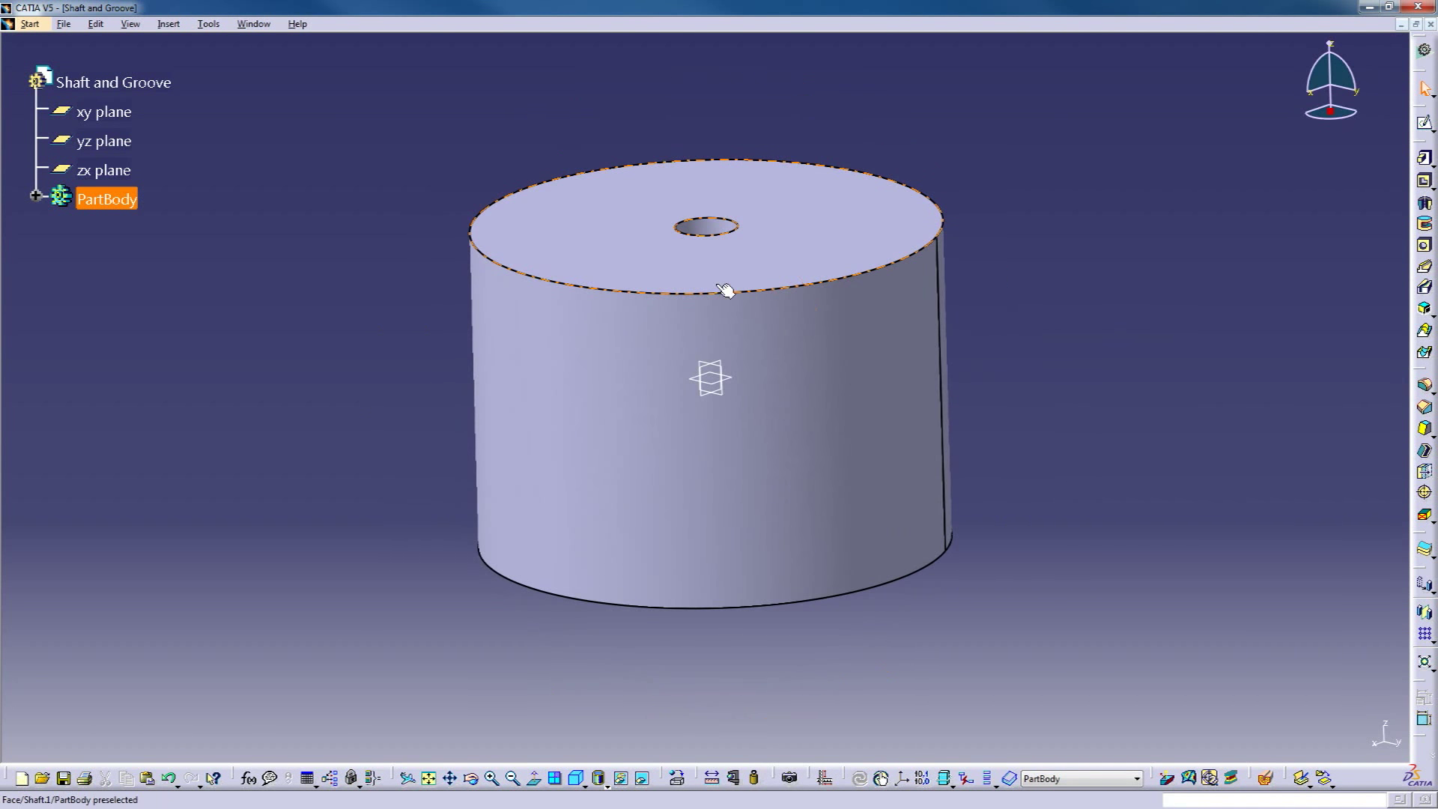
left_click(36, 196)
right_click(114, 230)
left_click(217, 443)
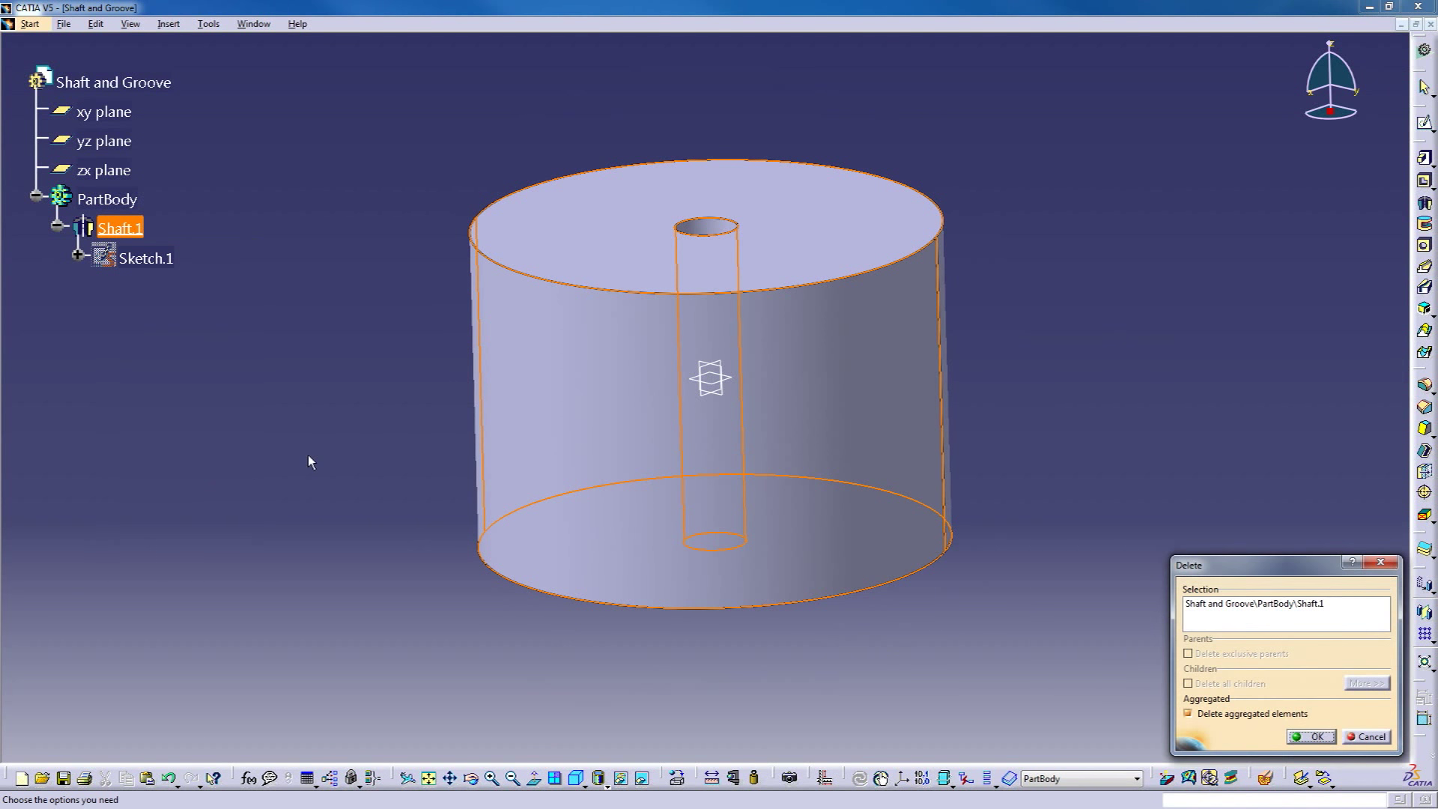
left_click(1315, 736)
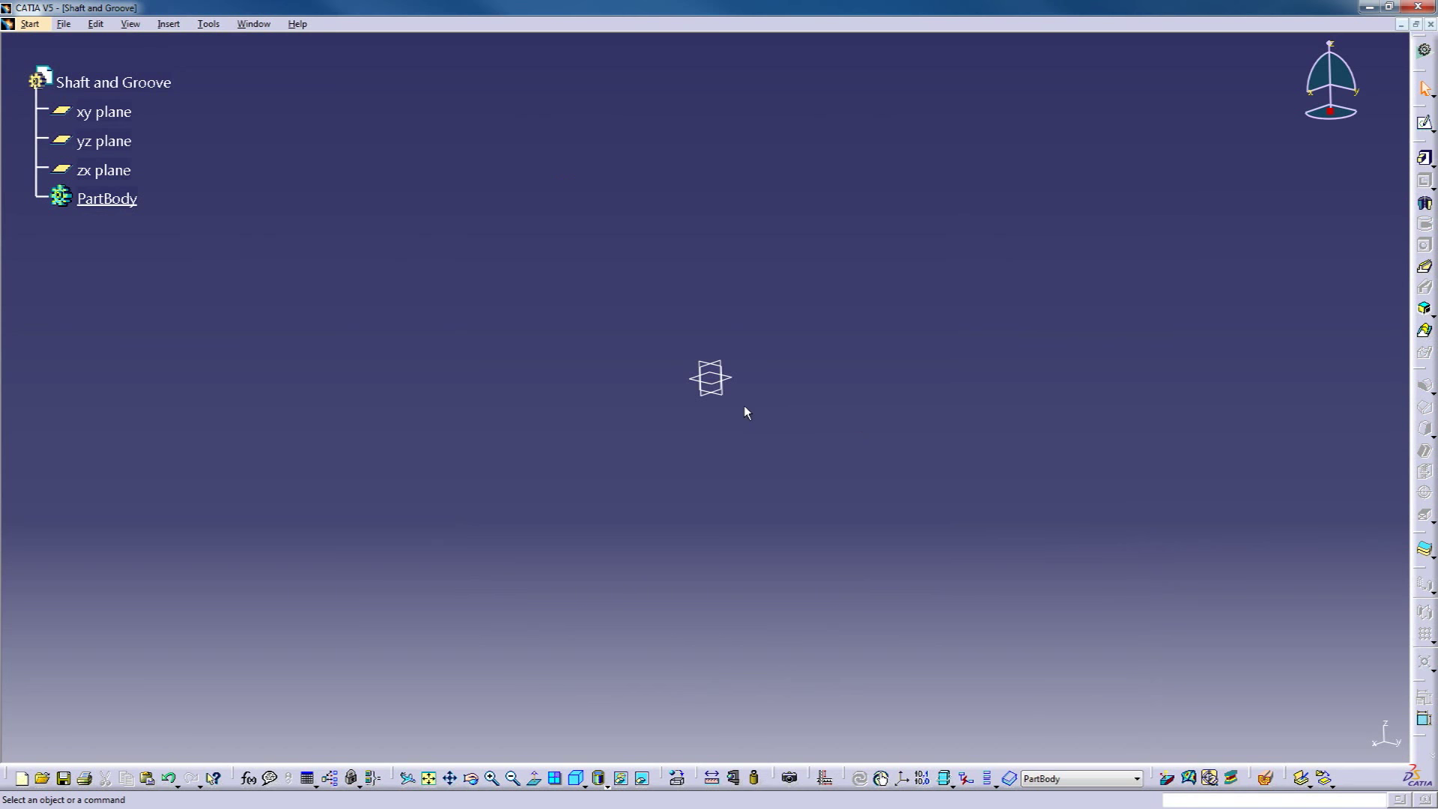
- Sketch an open seven-point spline on the yz plane, bulging outward, with both end points on the vertical axis
left_click(721, 398)
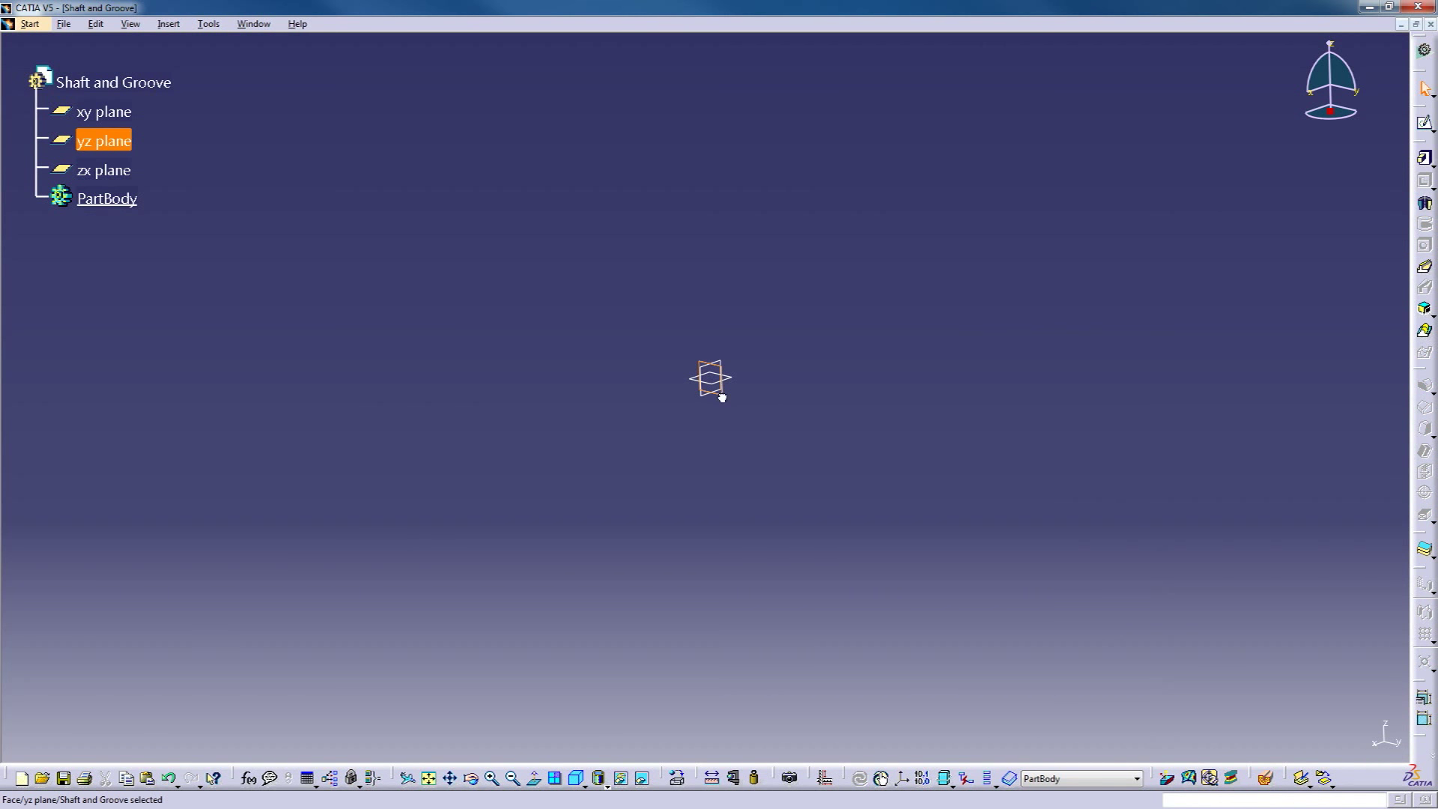
left_click(1424, 122)
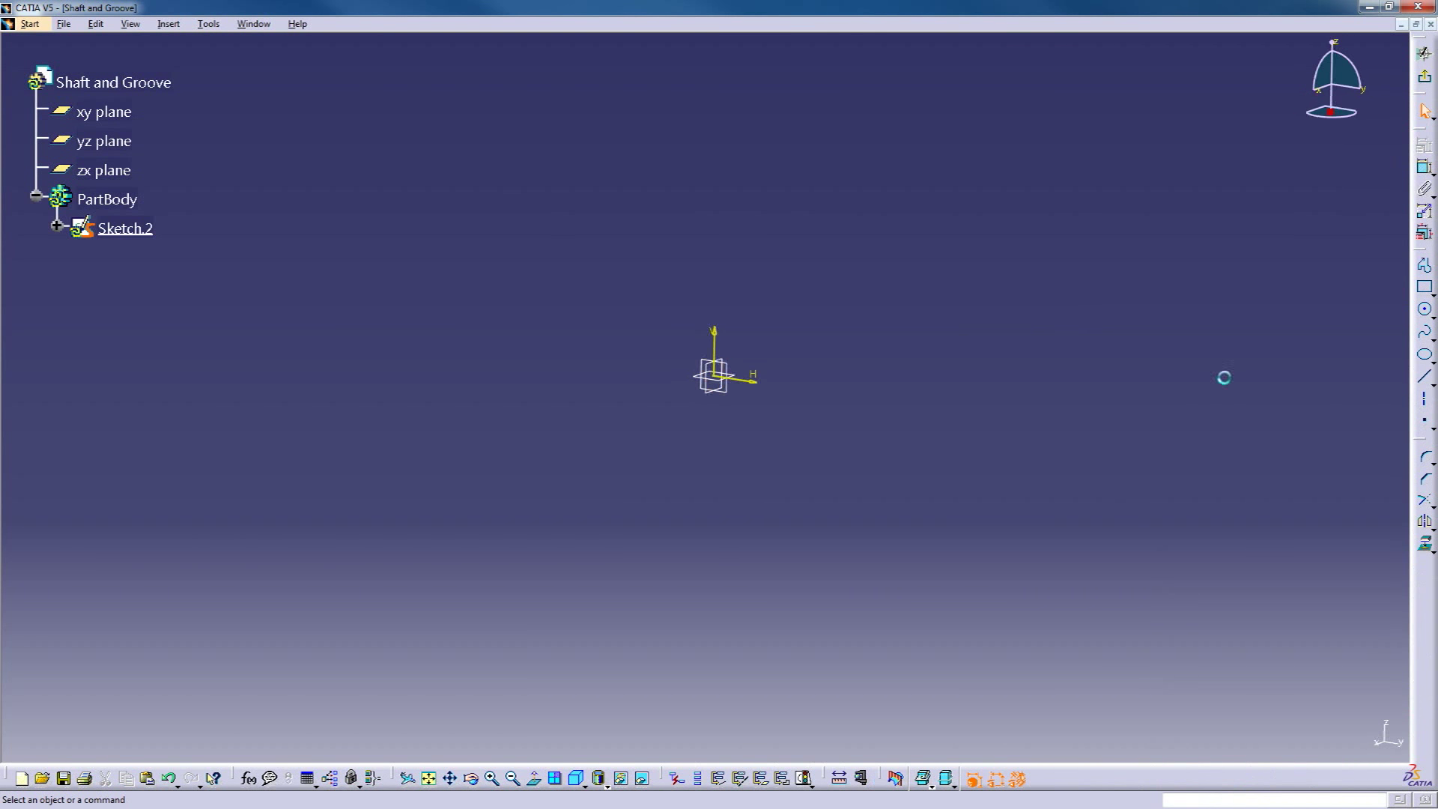
left_click(1427, 338)
left_click(713, 193)
left_click(832, 124)
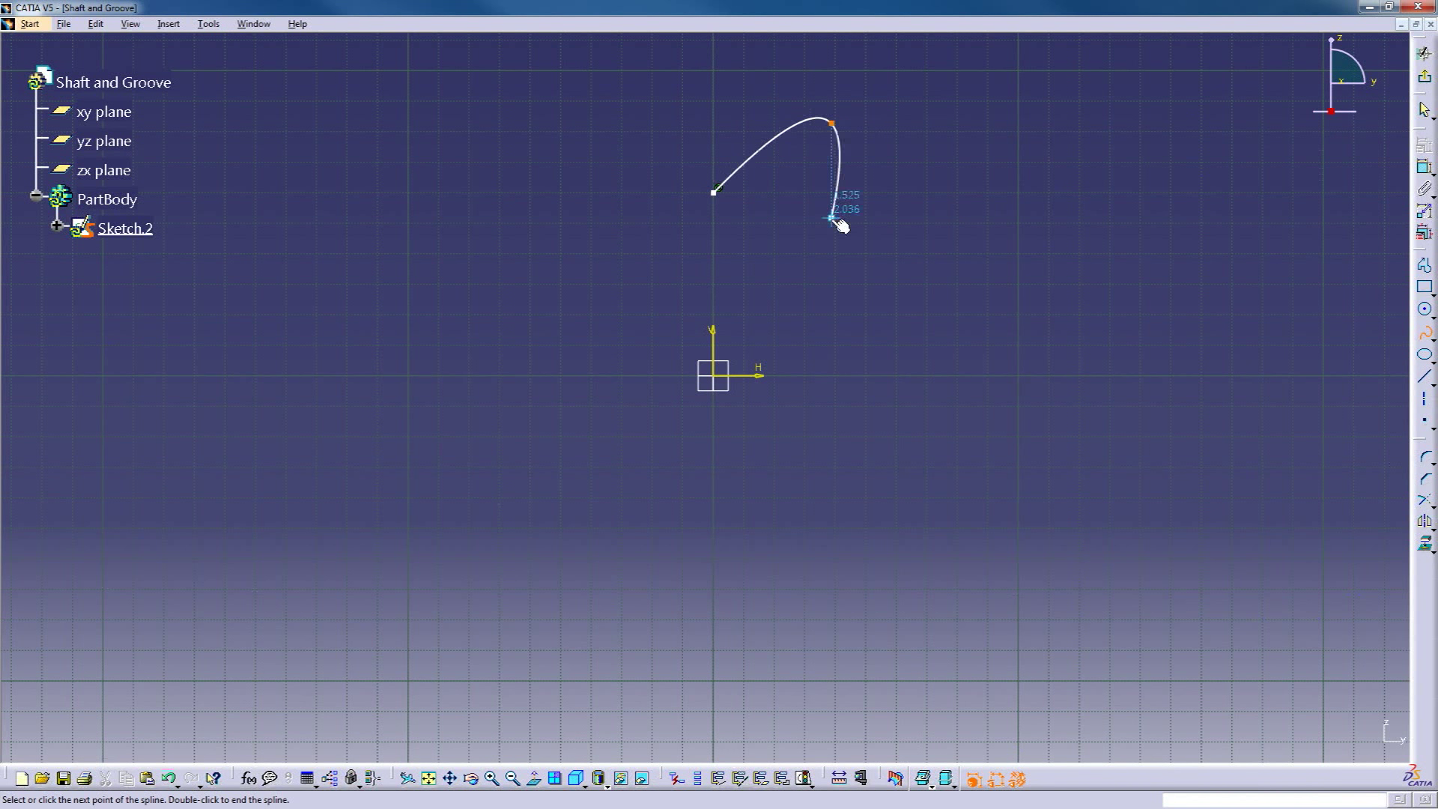
left_click(889, 282)
left_click(953, 453)
left_click(931, 600)
left_click(831, 559)
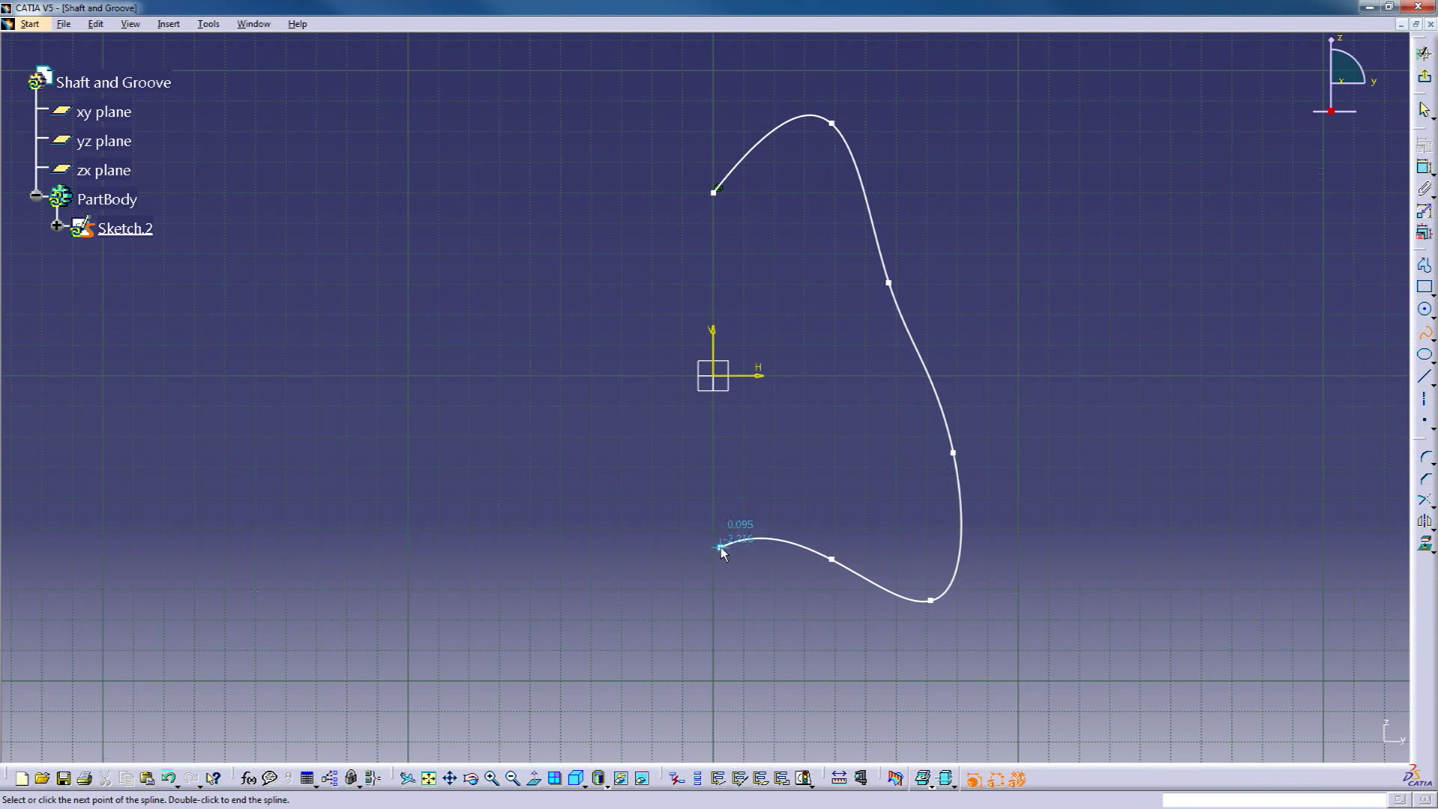
double_click(712, 556)
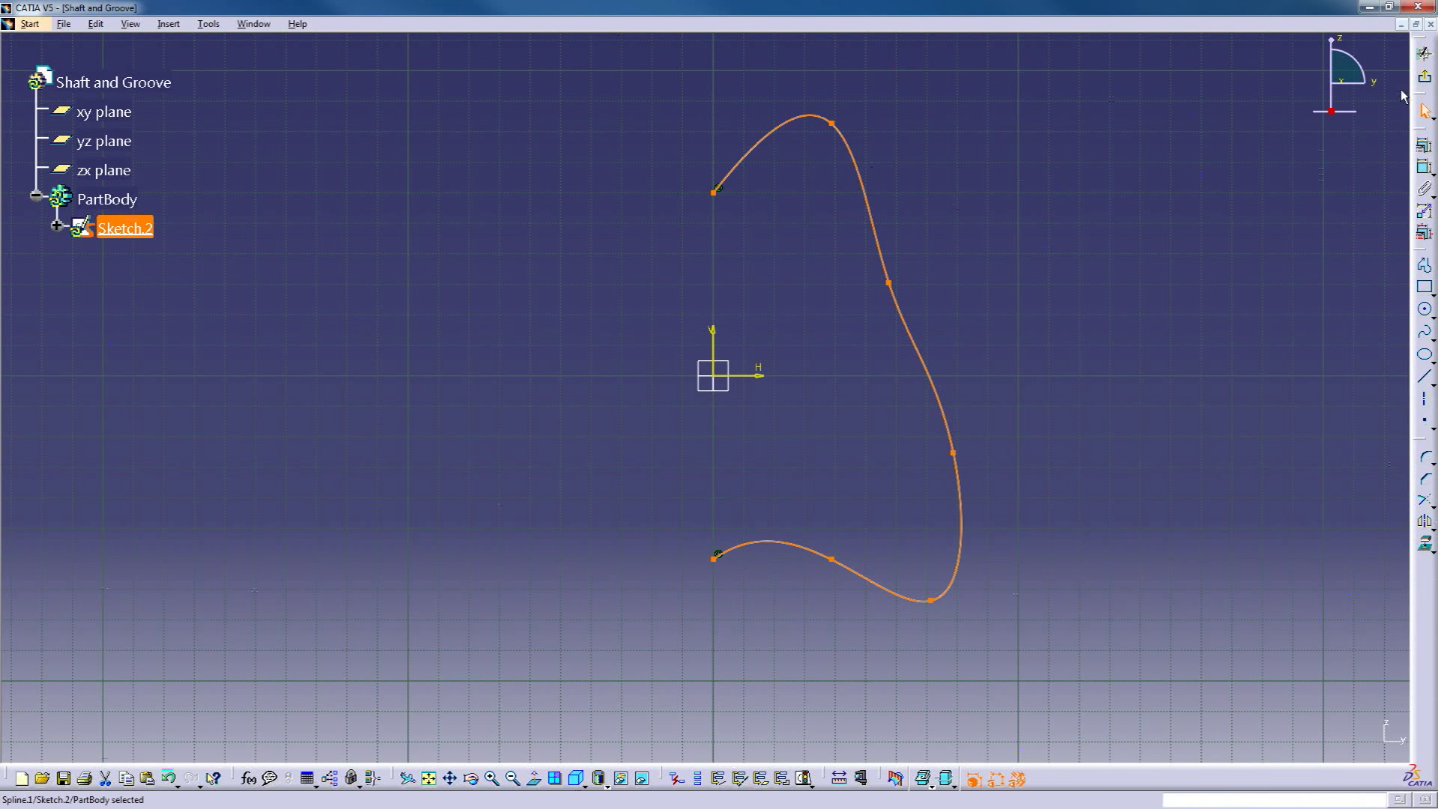
left_click(1424, 76)
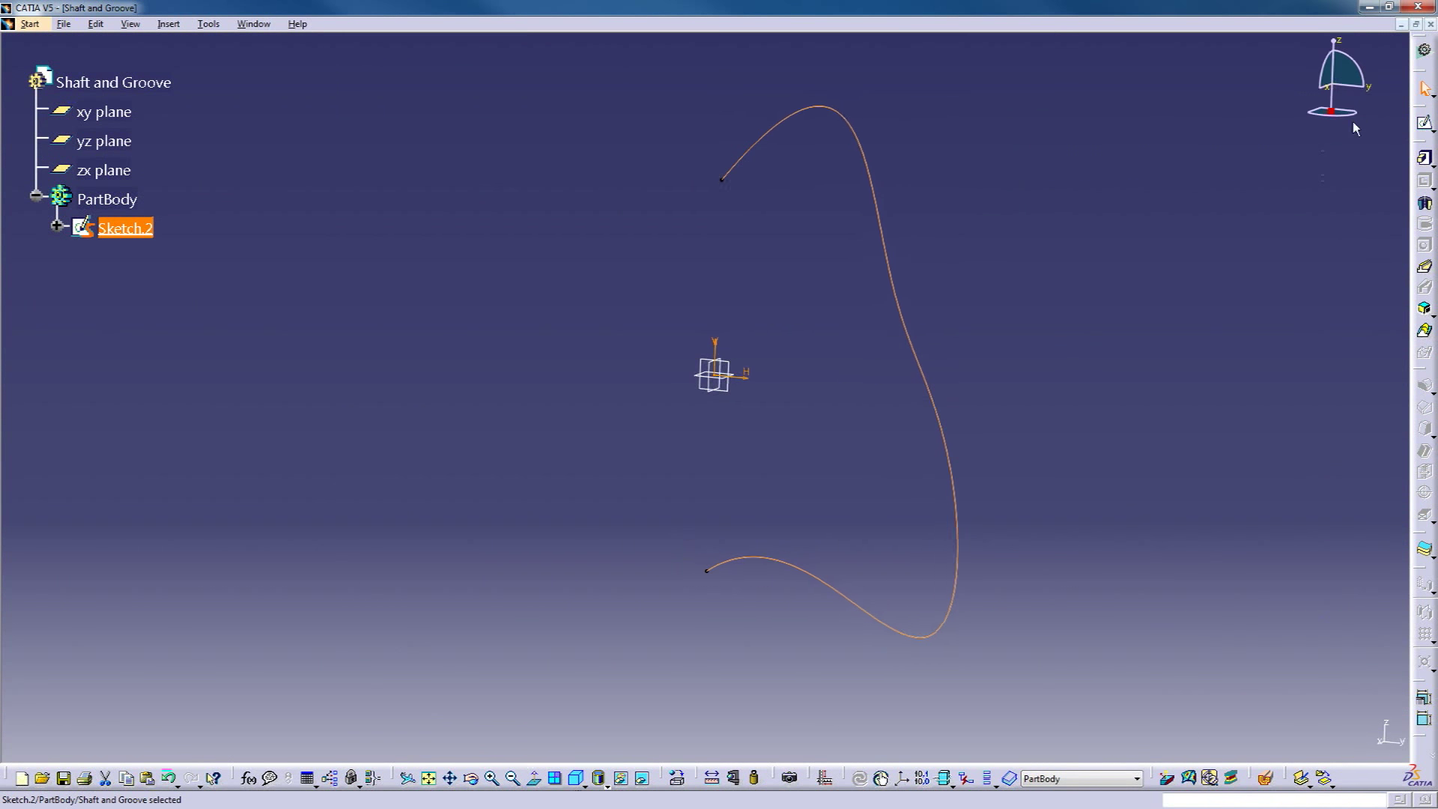
- Revolve the open spline profile with Shaft through 360 degrees about the vertical axis
left_click(1425, 203)
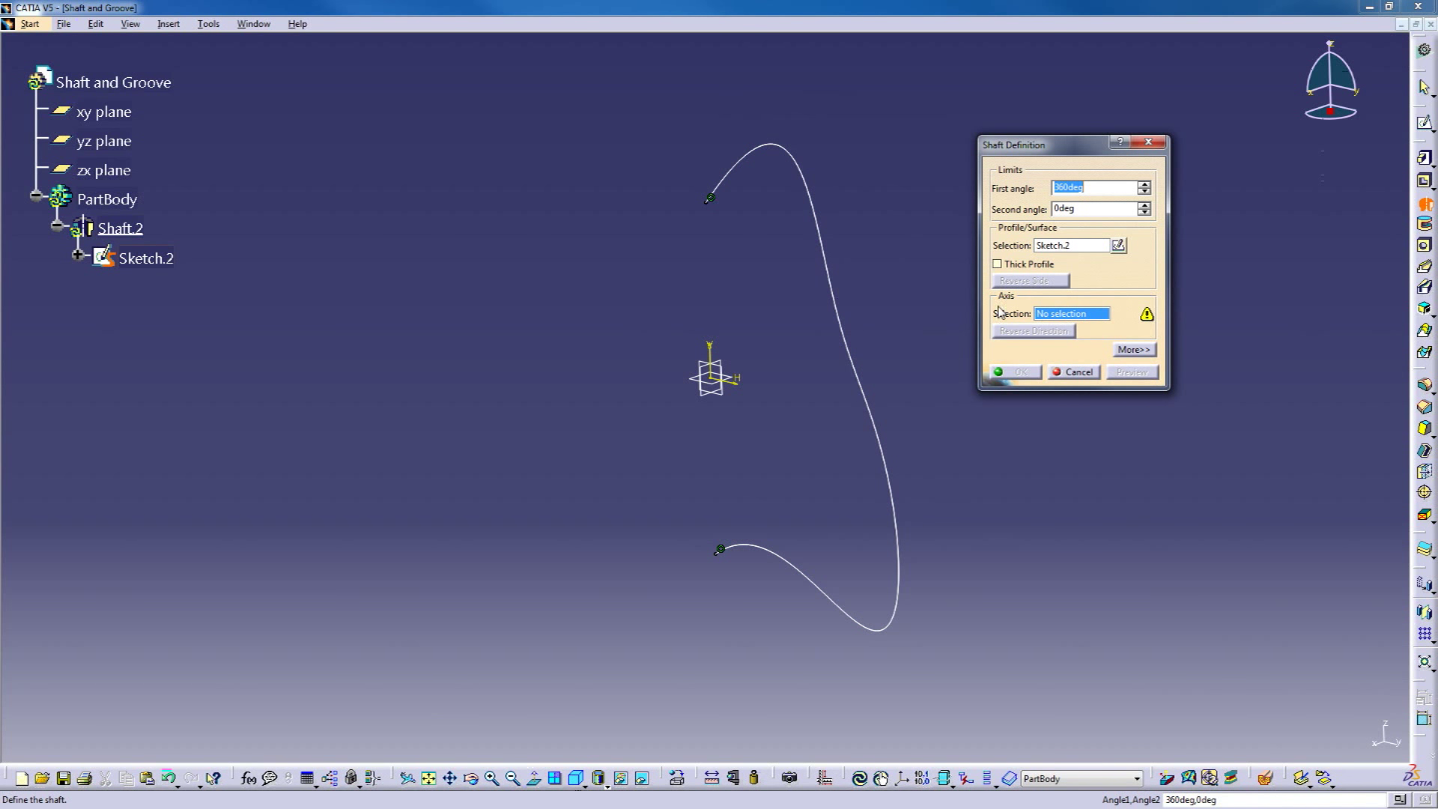
left_click(715, 352)
middle_click_drag(611, 454, 722, 410)
left_click(1019, 373)
- Delete the spline-shaped shaft together with its aggregated sketch
middle_click_drag(1023, 295, 1011, 341)
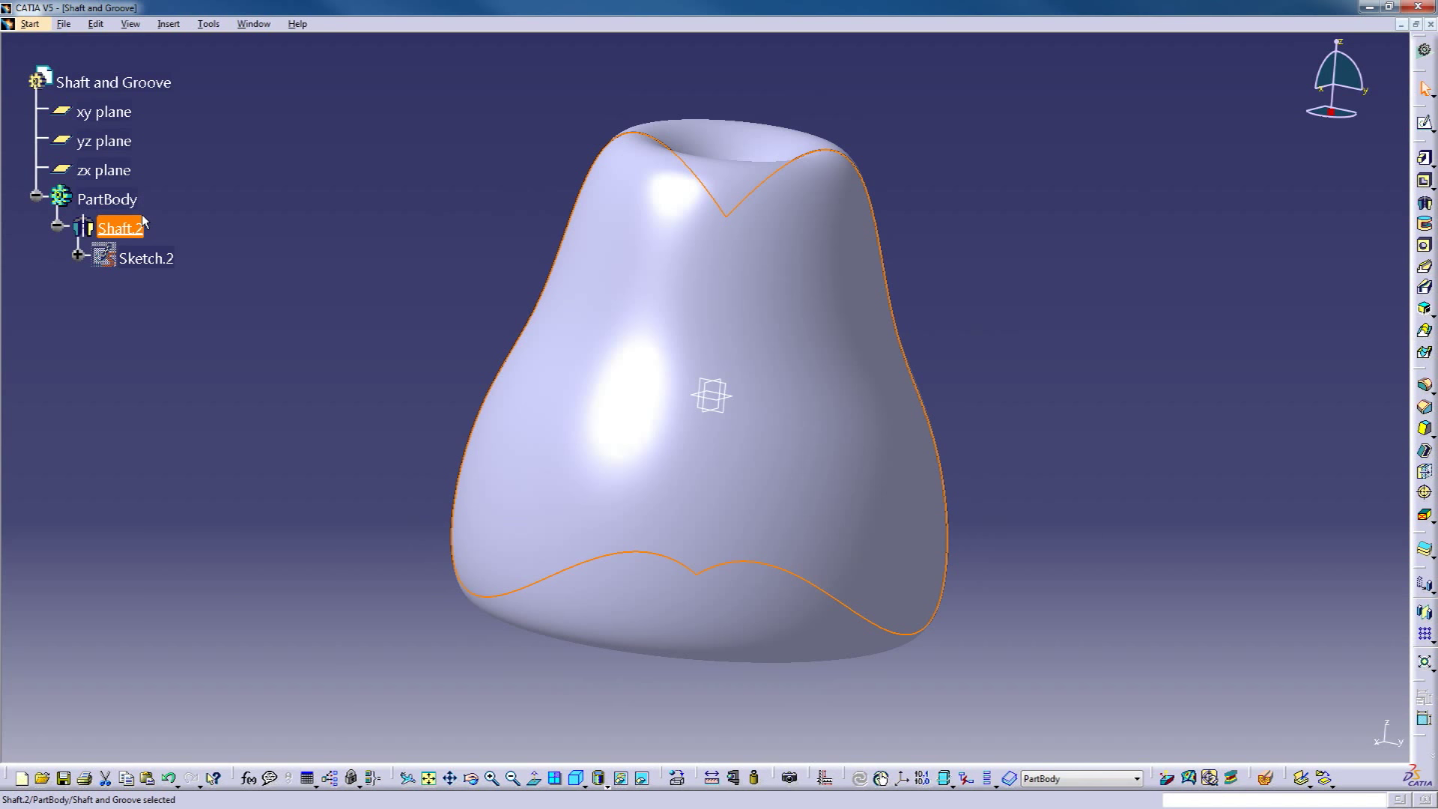
key("Delete")
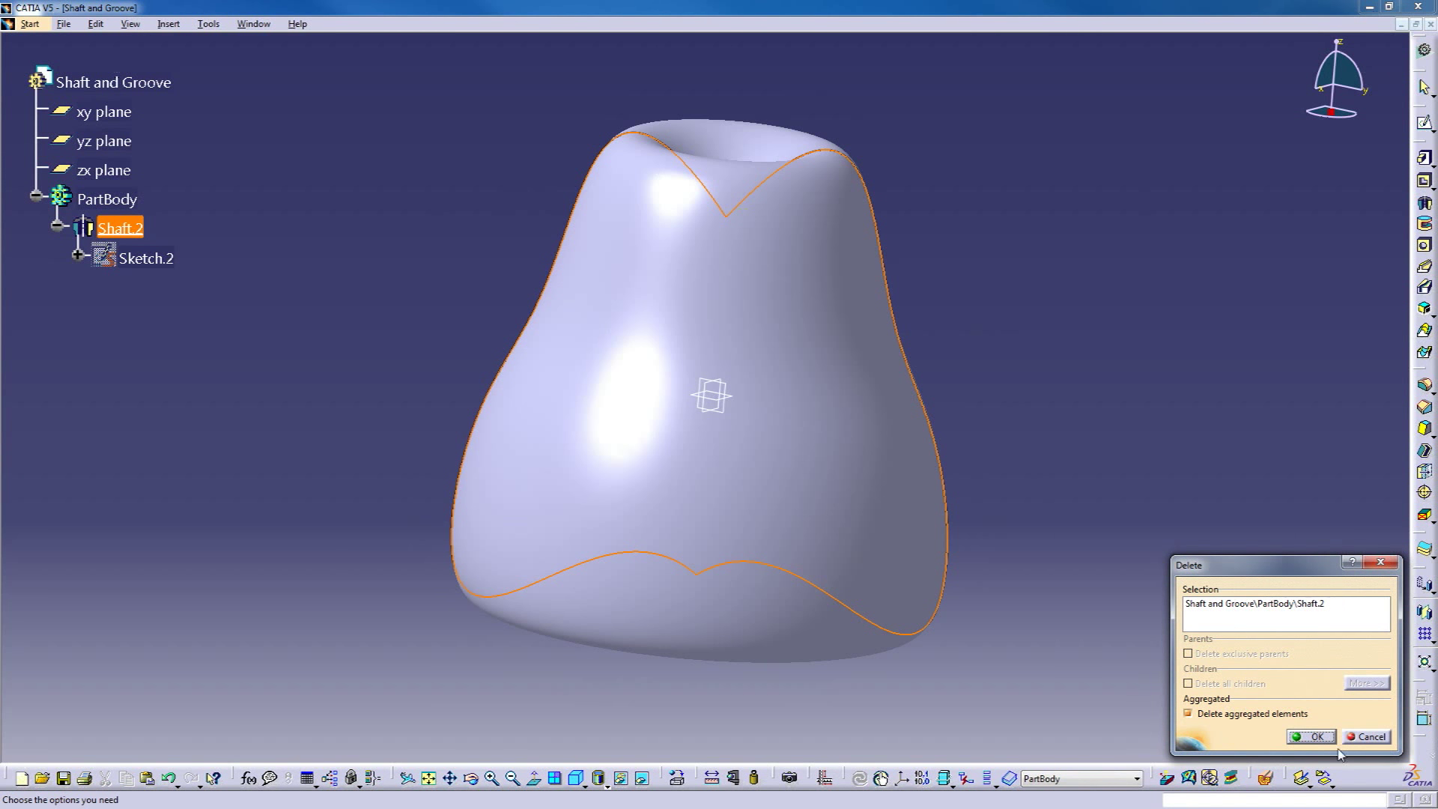
left_click(1313, 737)
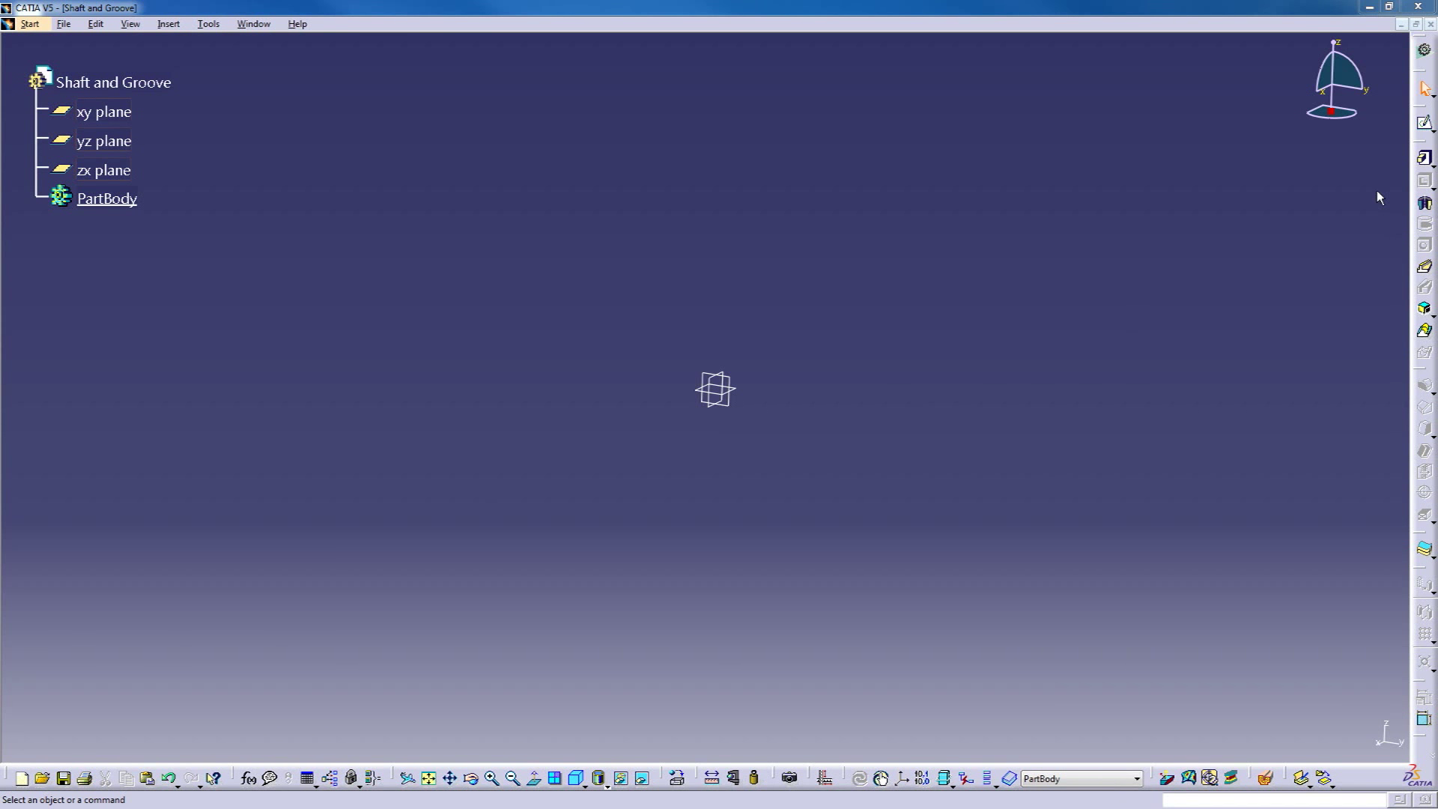
- Sketch a circle centred on the origin of the xy plane
left_click(738, 388)
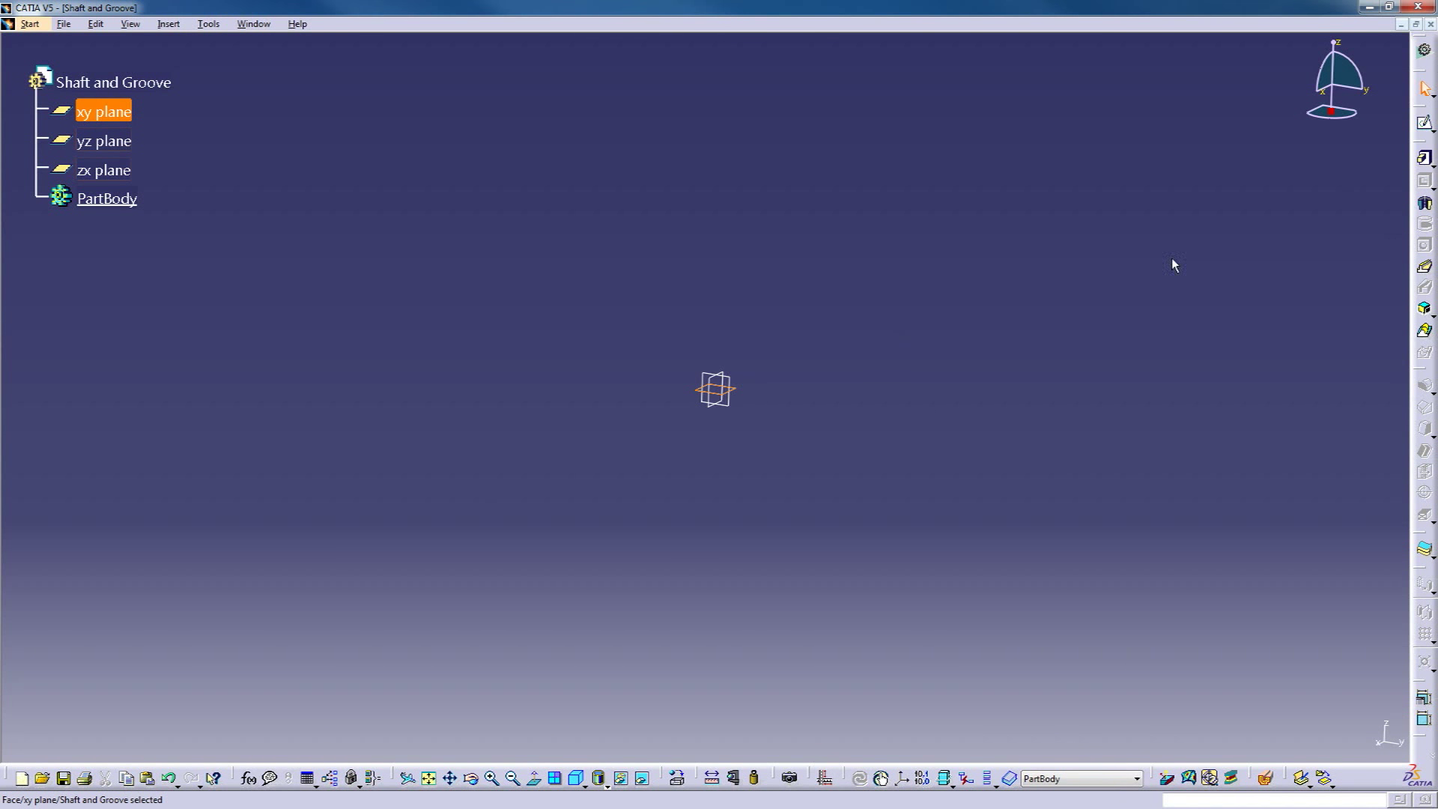
left_click(1424, 122)
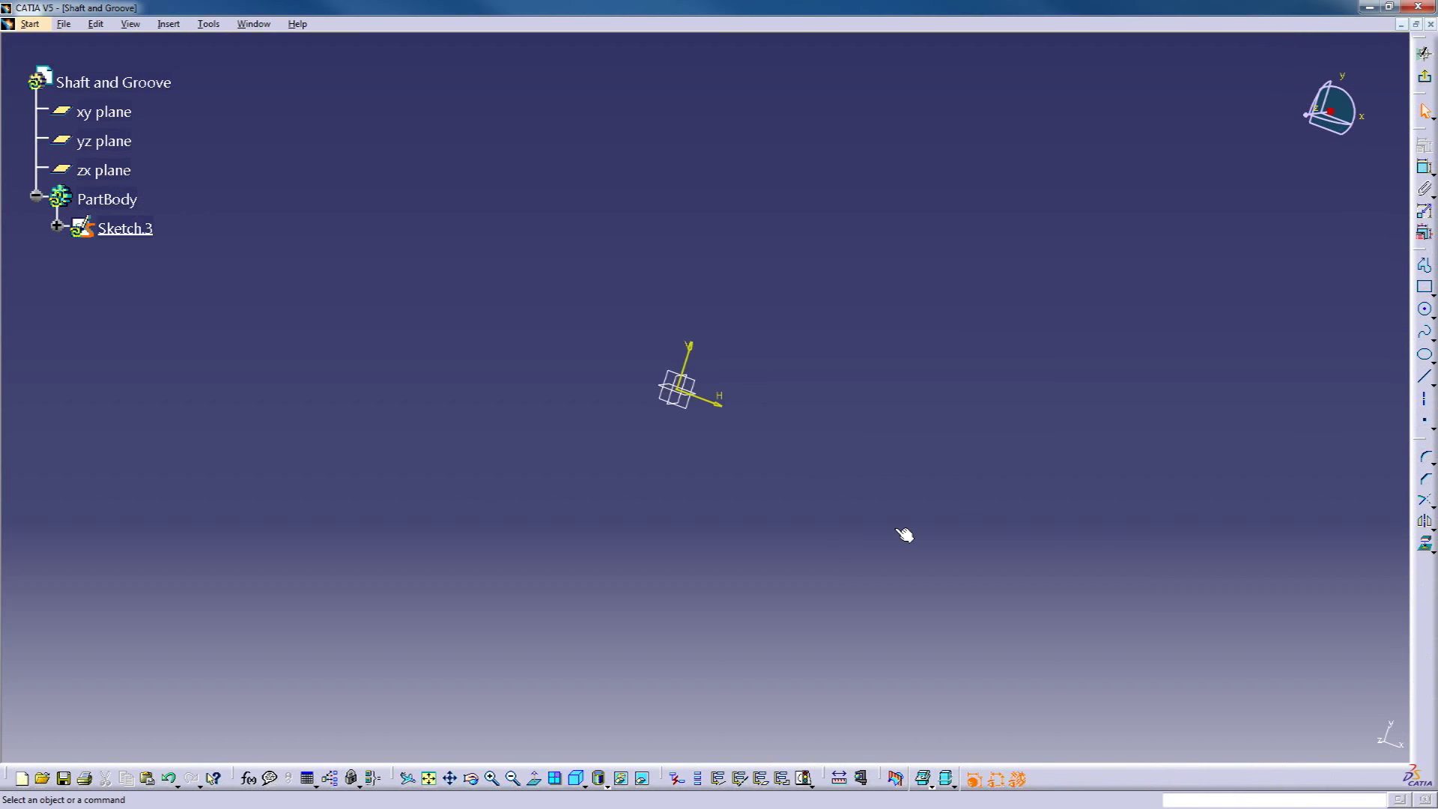
left_click(1427, 312)
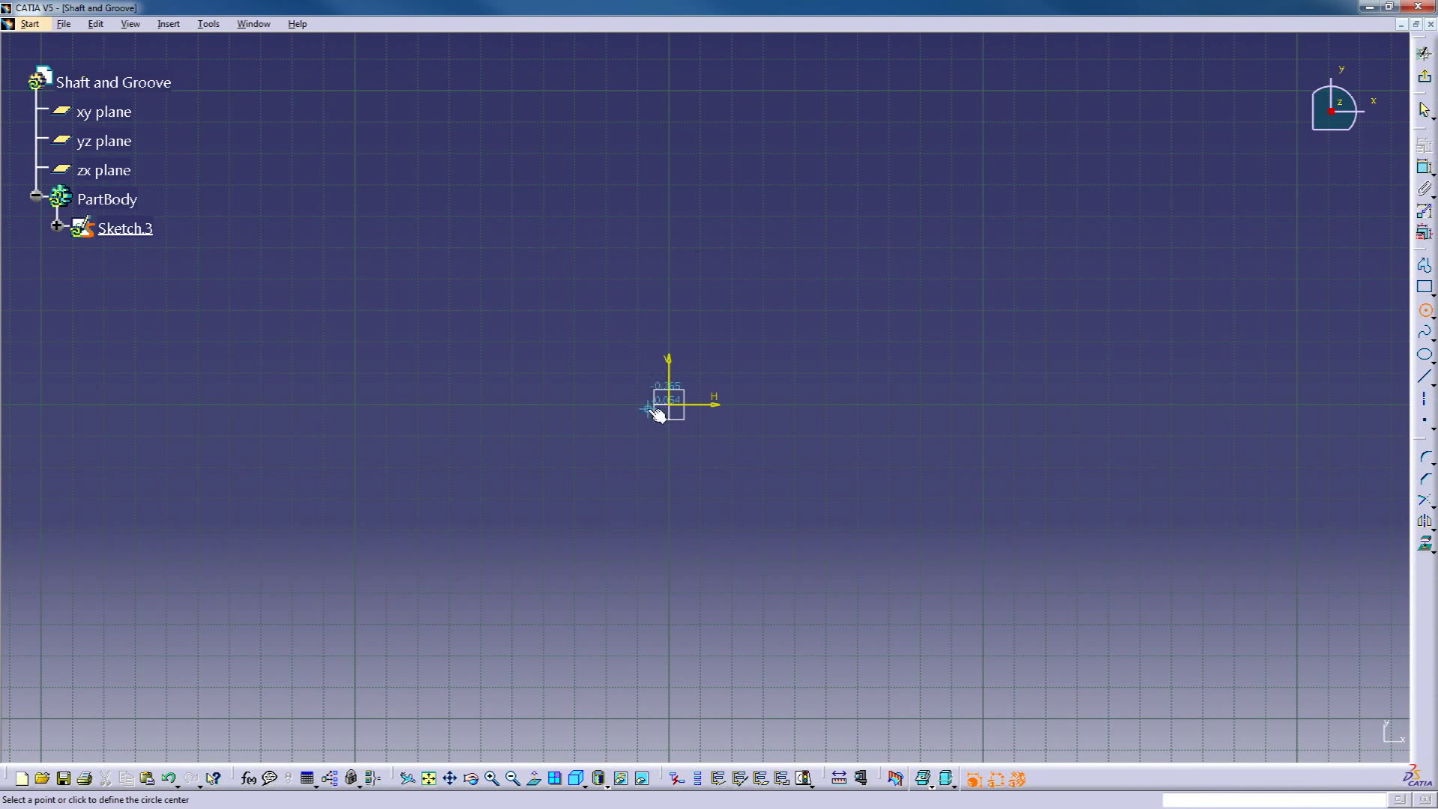
left_click(792, 508)
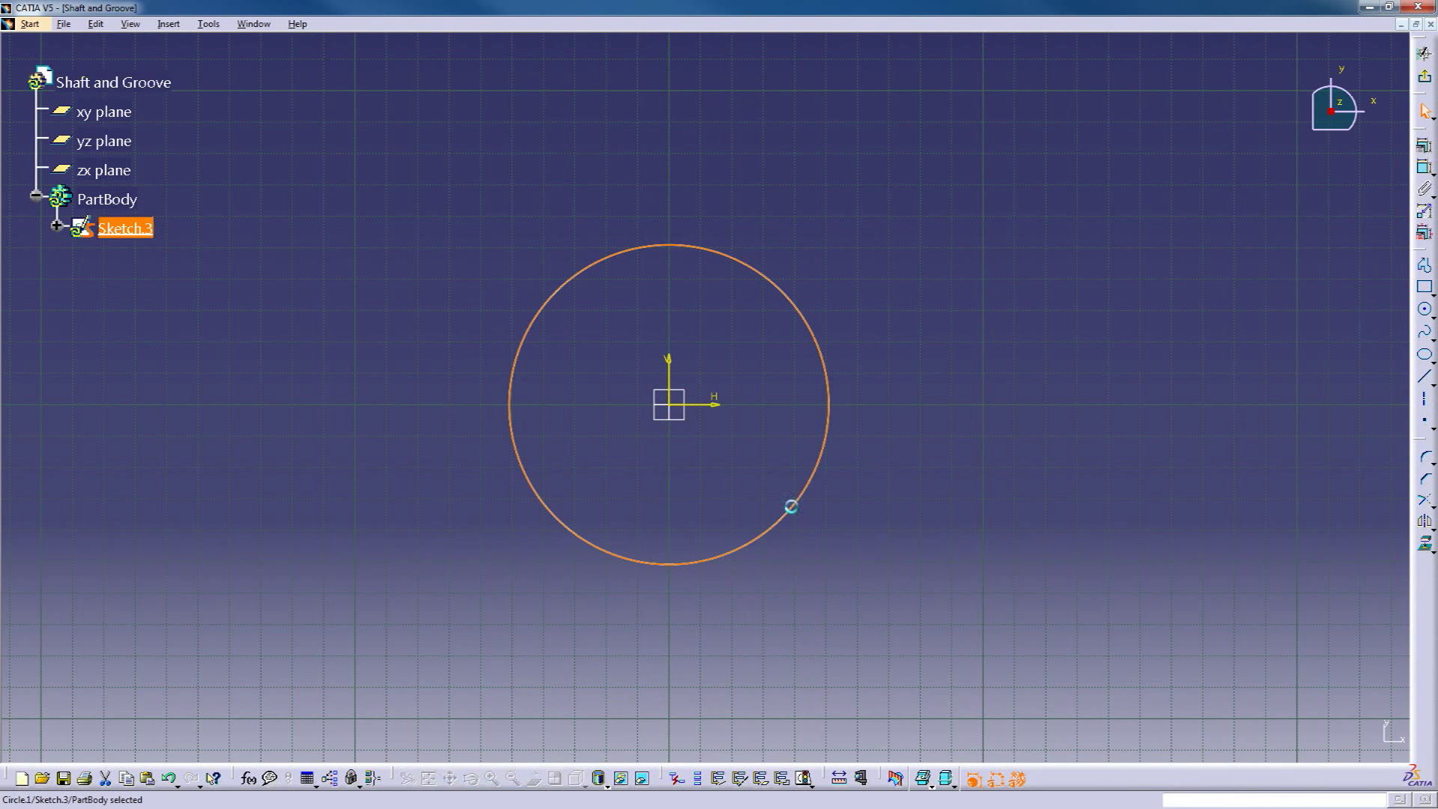
left_click(1426, 81)
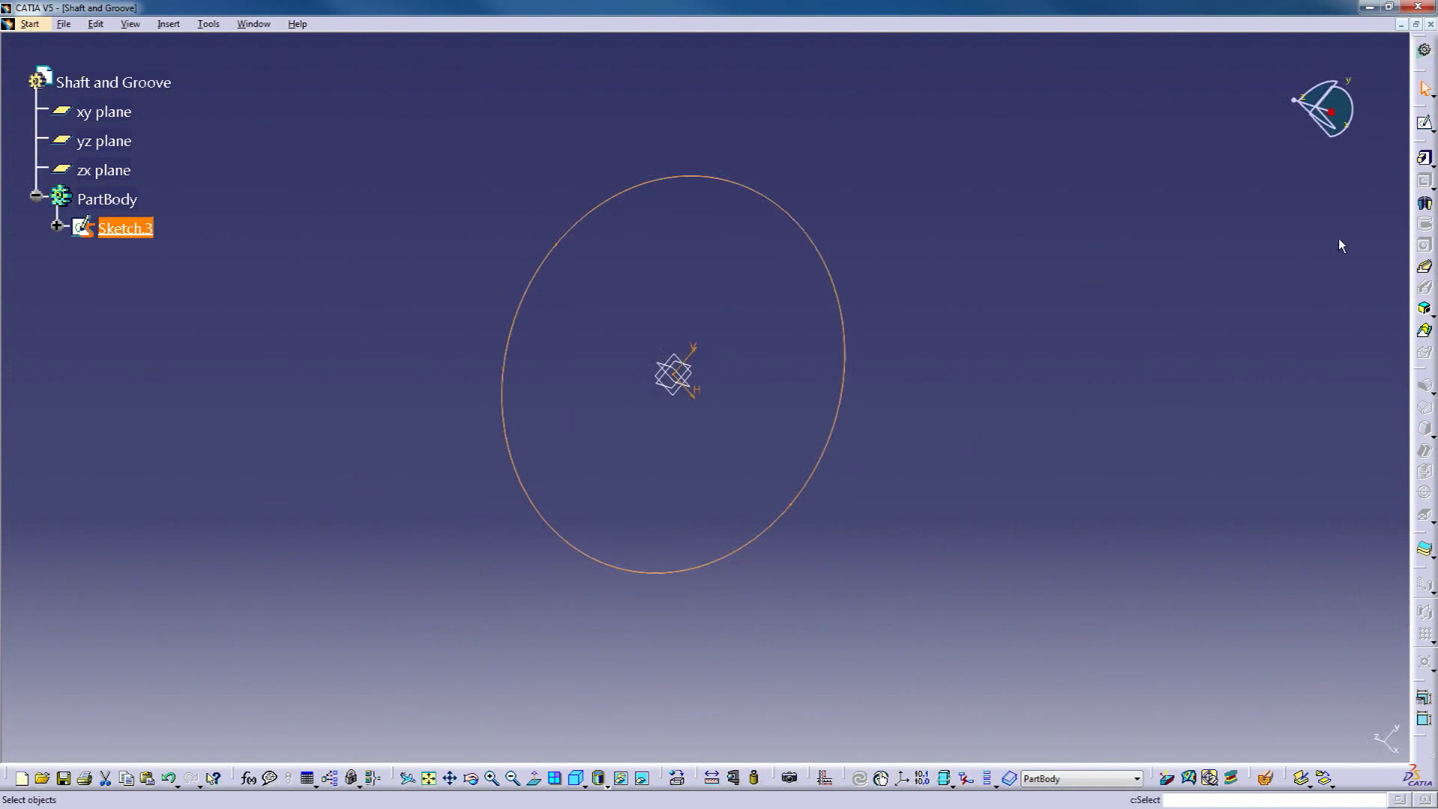
- Extrude the circle sketch upward into a solid cylinder with Pad
left_click(1426, 160)
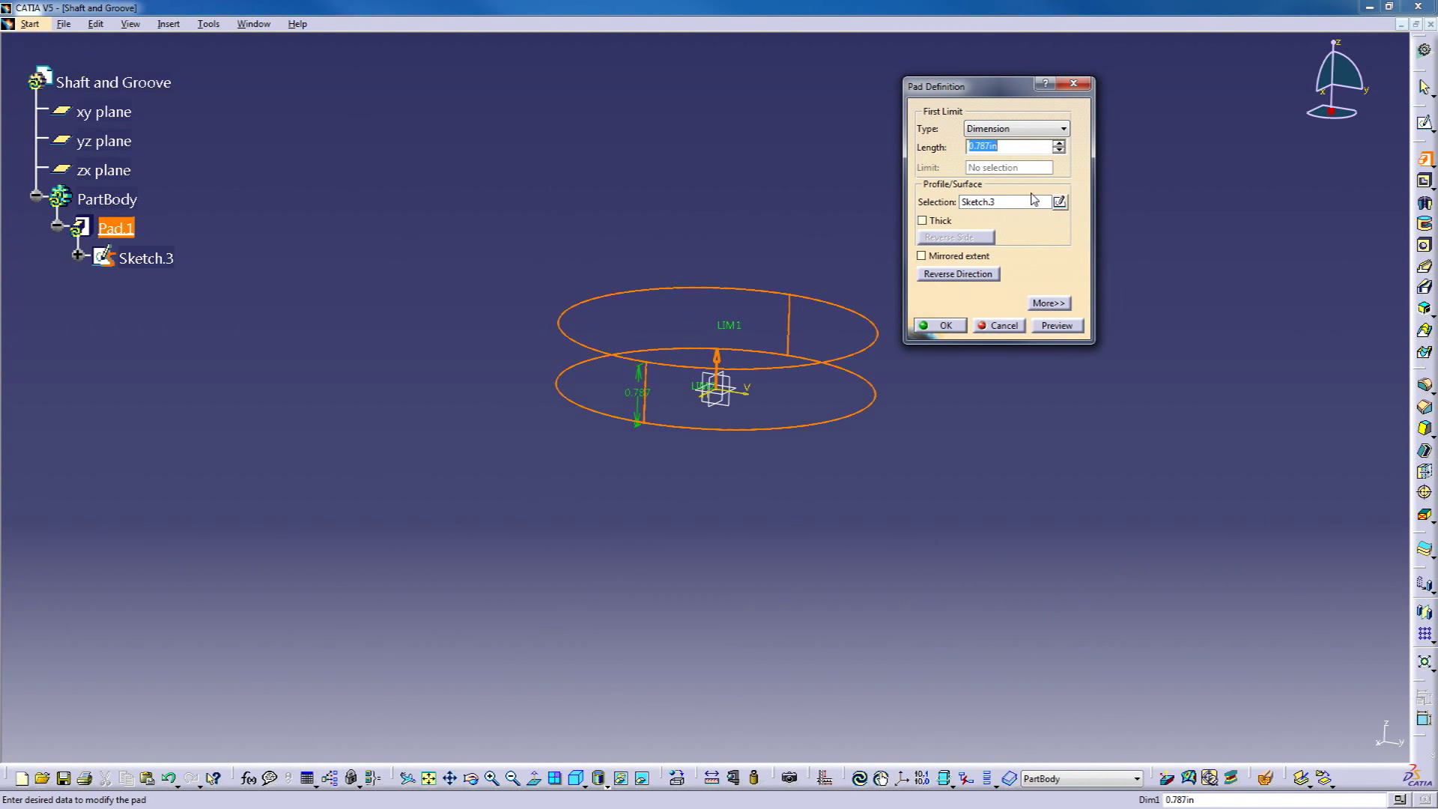
key("Return")
left_click(987, 312)
- Sketch a closed triangle on the yz plane at the cylinder's upper side, pointing inward with its vertical edge just outside the wall
middle_click_drag(716, 513, 716, 480)
middle_click_drag(651, 560, 648, 482)
left_click(712, 373)
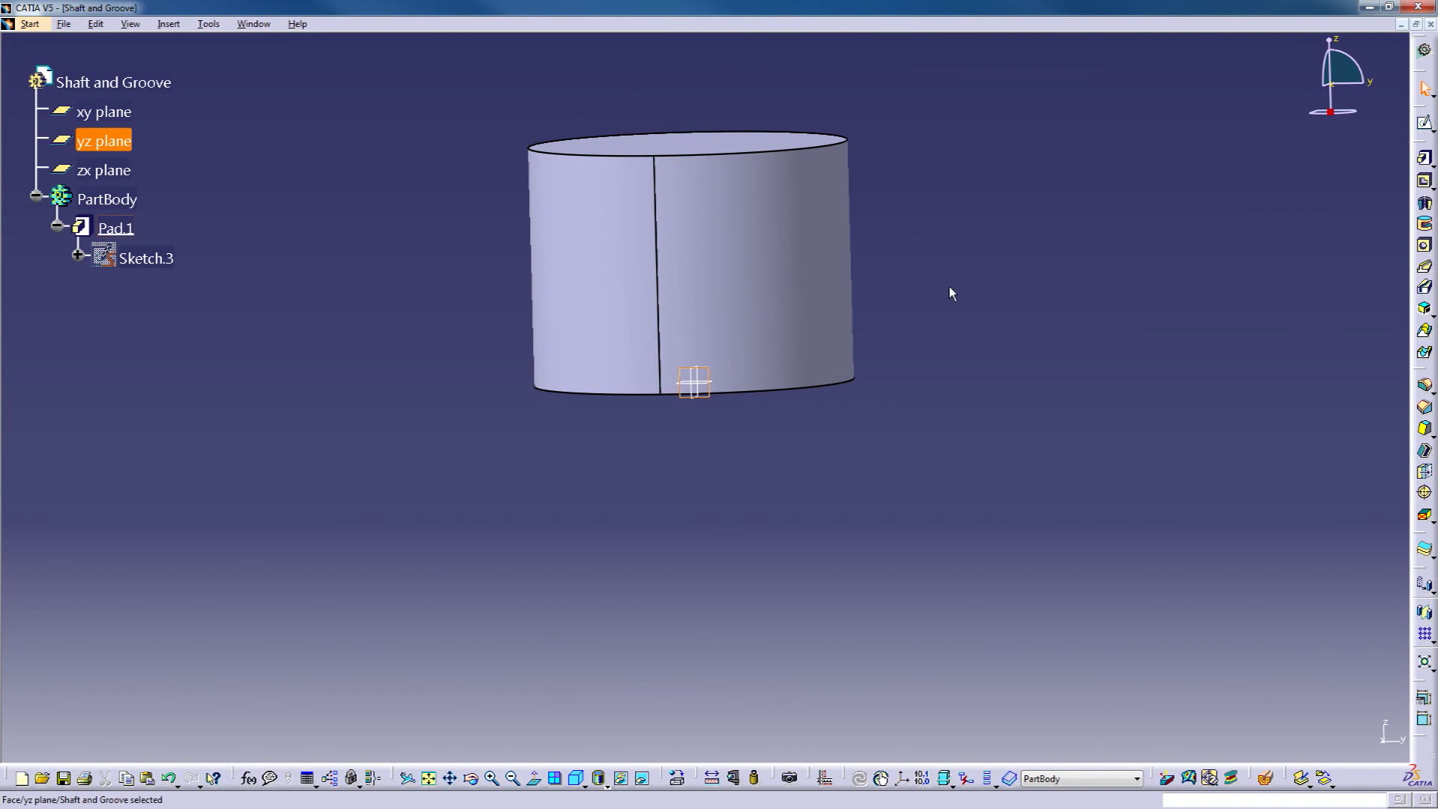
left_click(1425, 124)
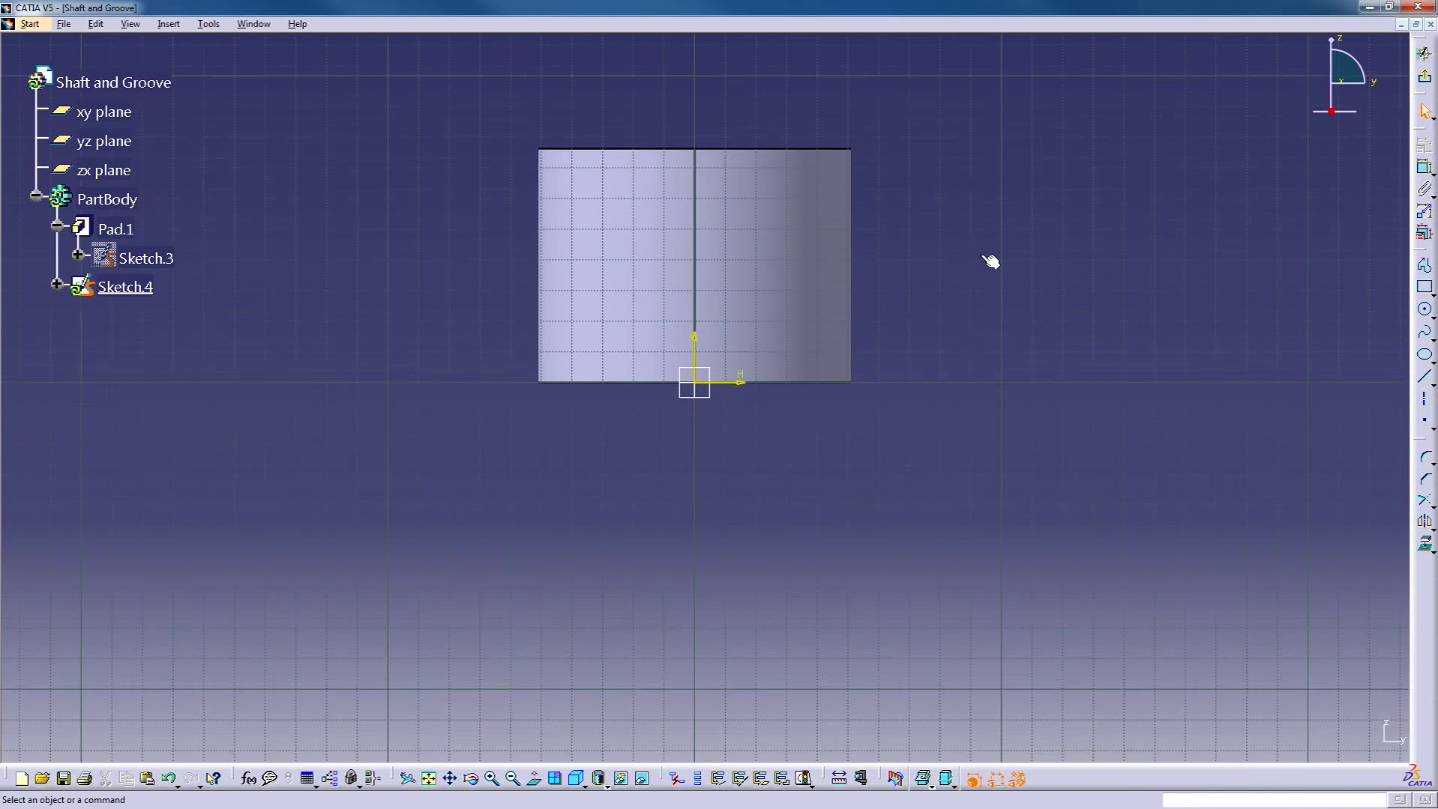
middle_click_drag(971, 323, 954, 357)
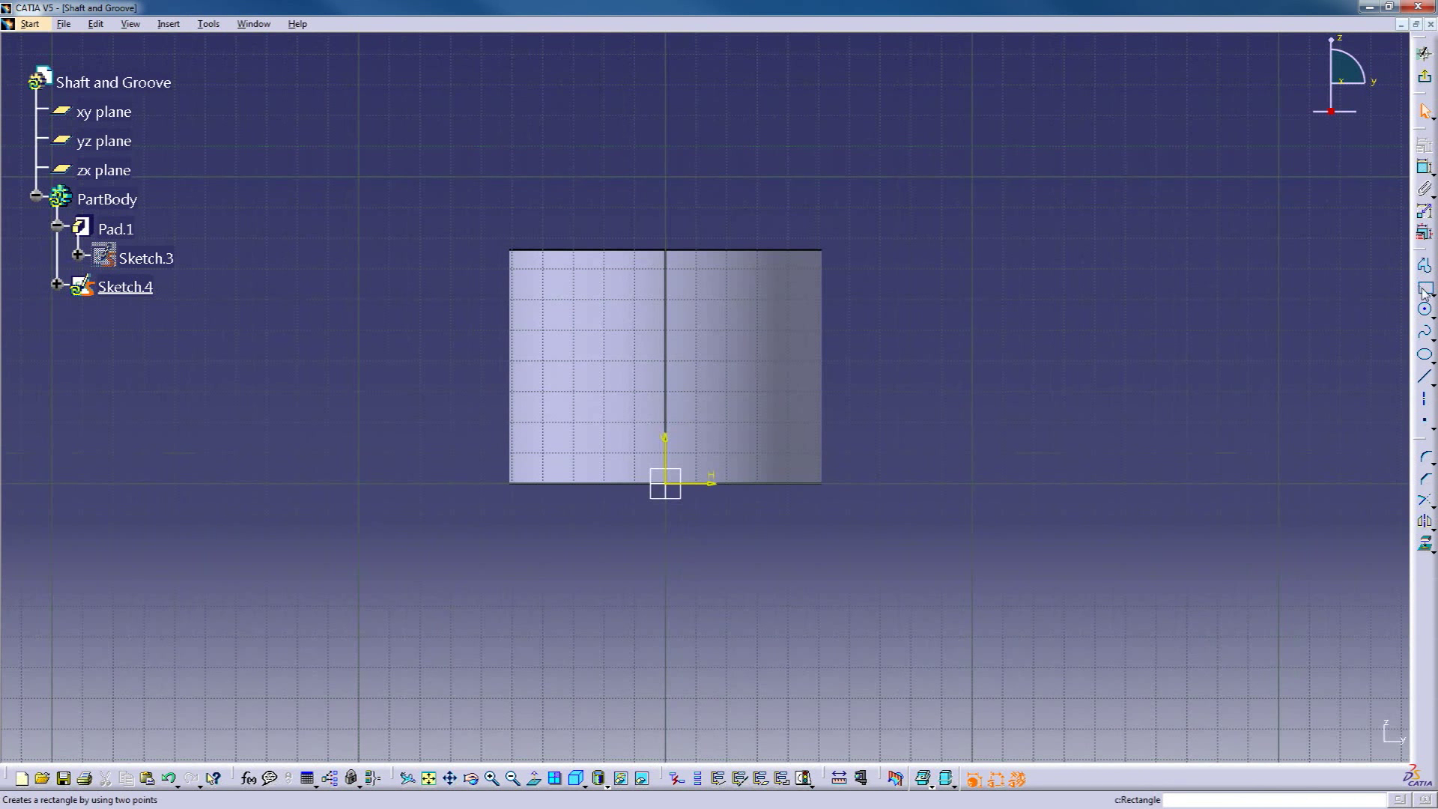
left_click(1426, 268)
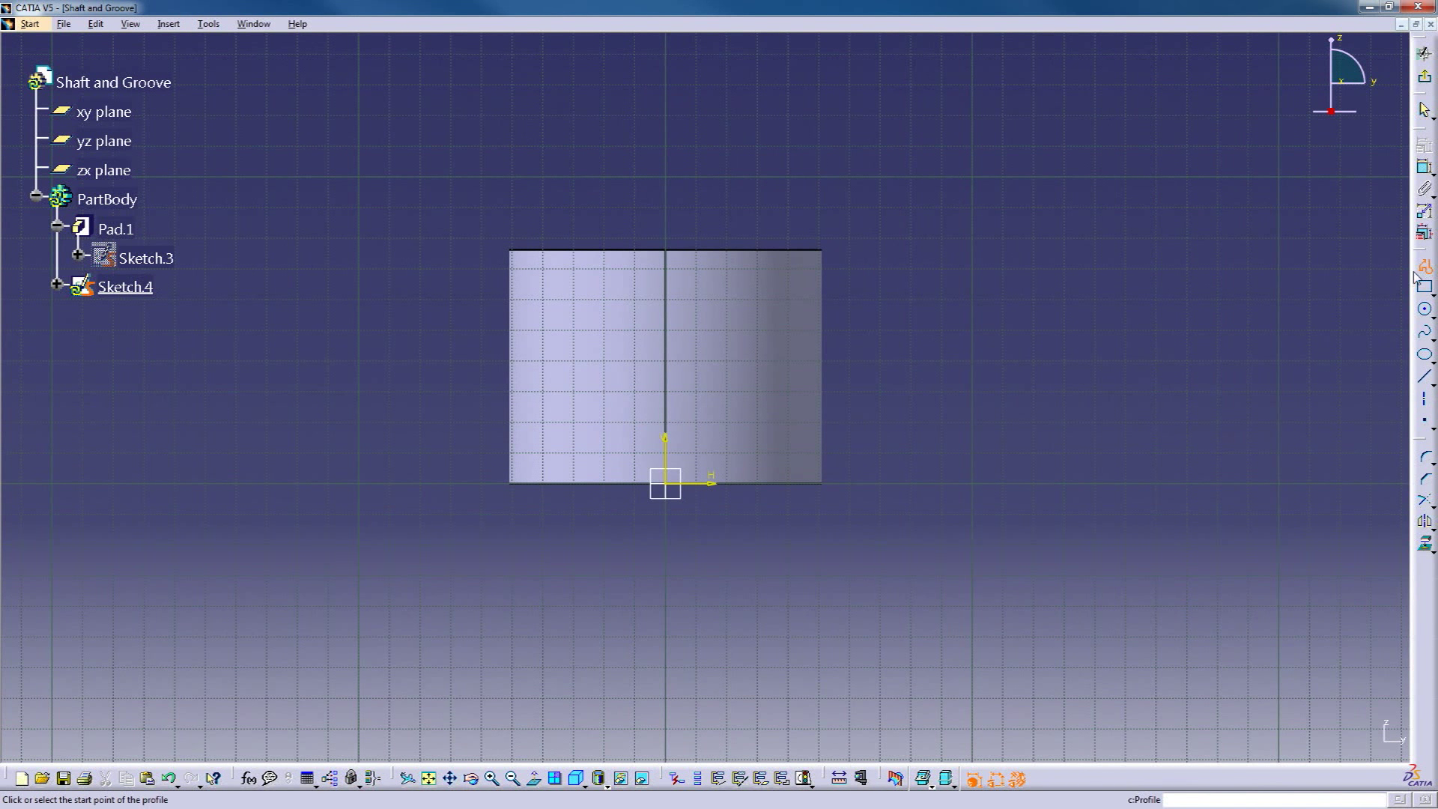
left_click(825, 283)
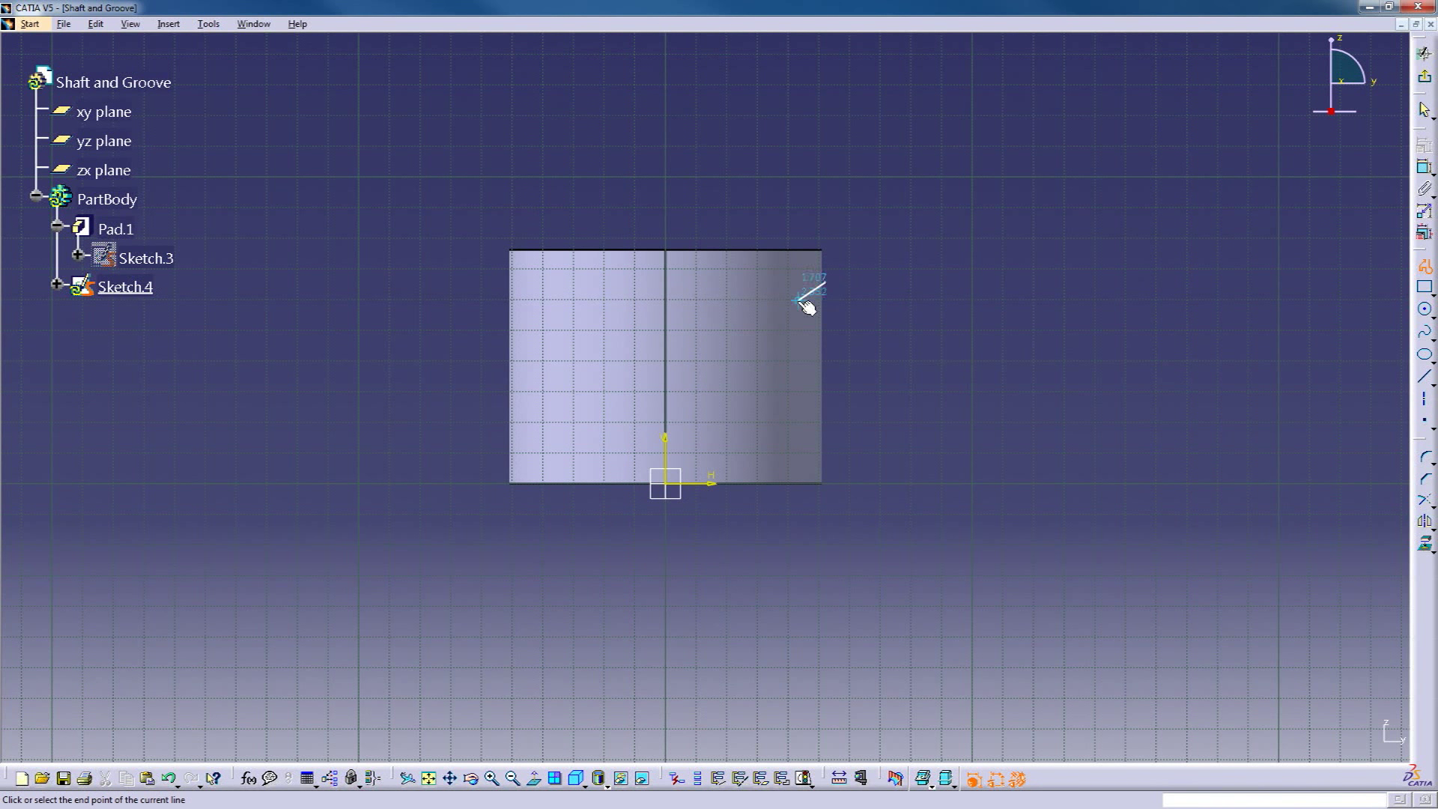
left_click(826, 346)
left_click(827, 284)
middle_click_drag(886, 389, 652, 442)
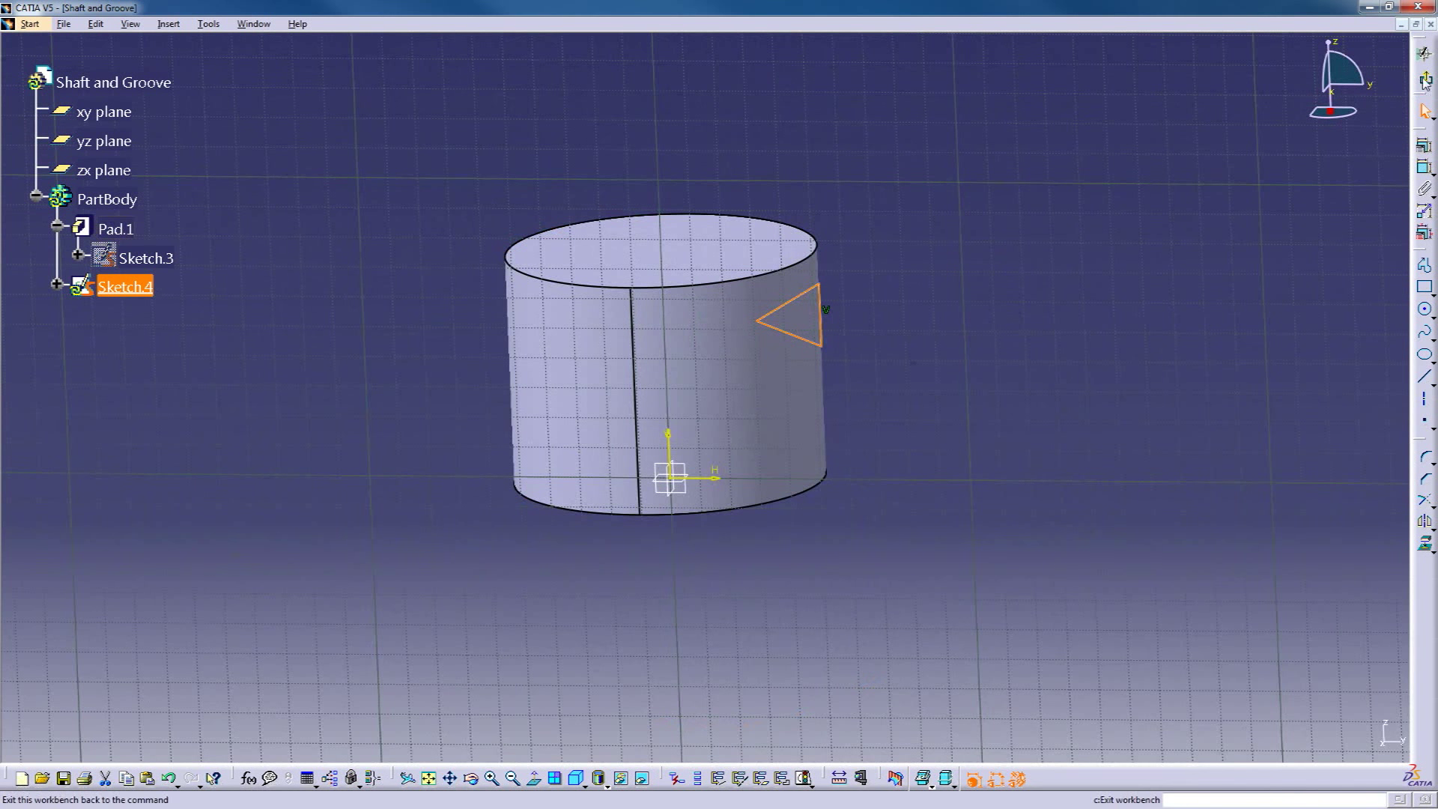
left_click(1423, 52)
mouse_move(798, 447)
middle_mouse_down()
mouse_move(922, 401)
mouse_move(909, 375)
mouse_move(546, 437)
mouse_move(863, 427)
mouse_move(921, 334)
mouse_move(943, 341)
mouse_move(922, 308)
middle_mouse_up()
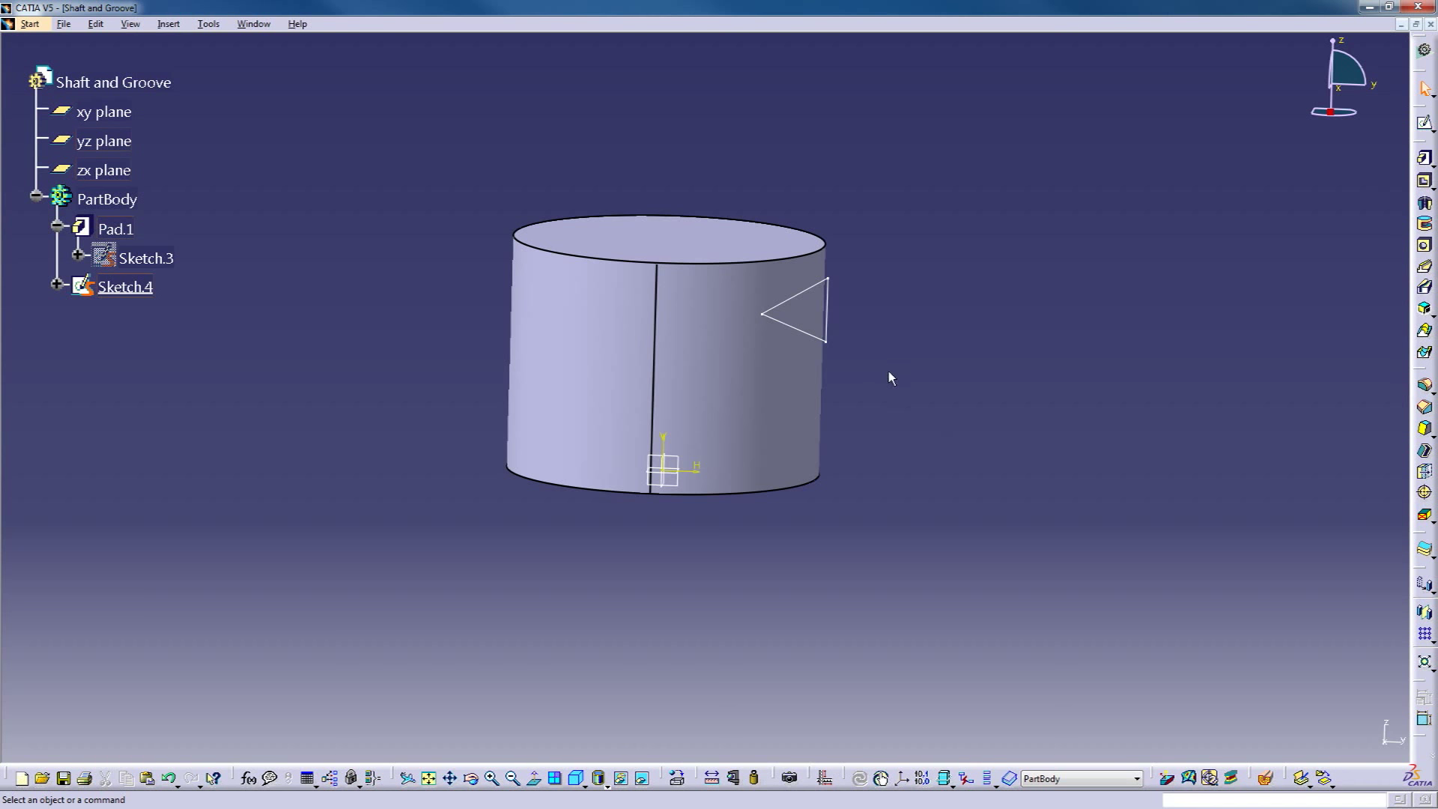
middle_click_drag(888, 371, 907, 322)
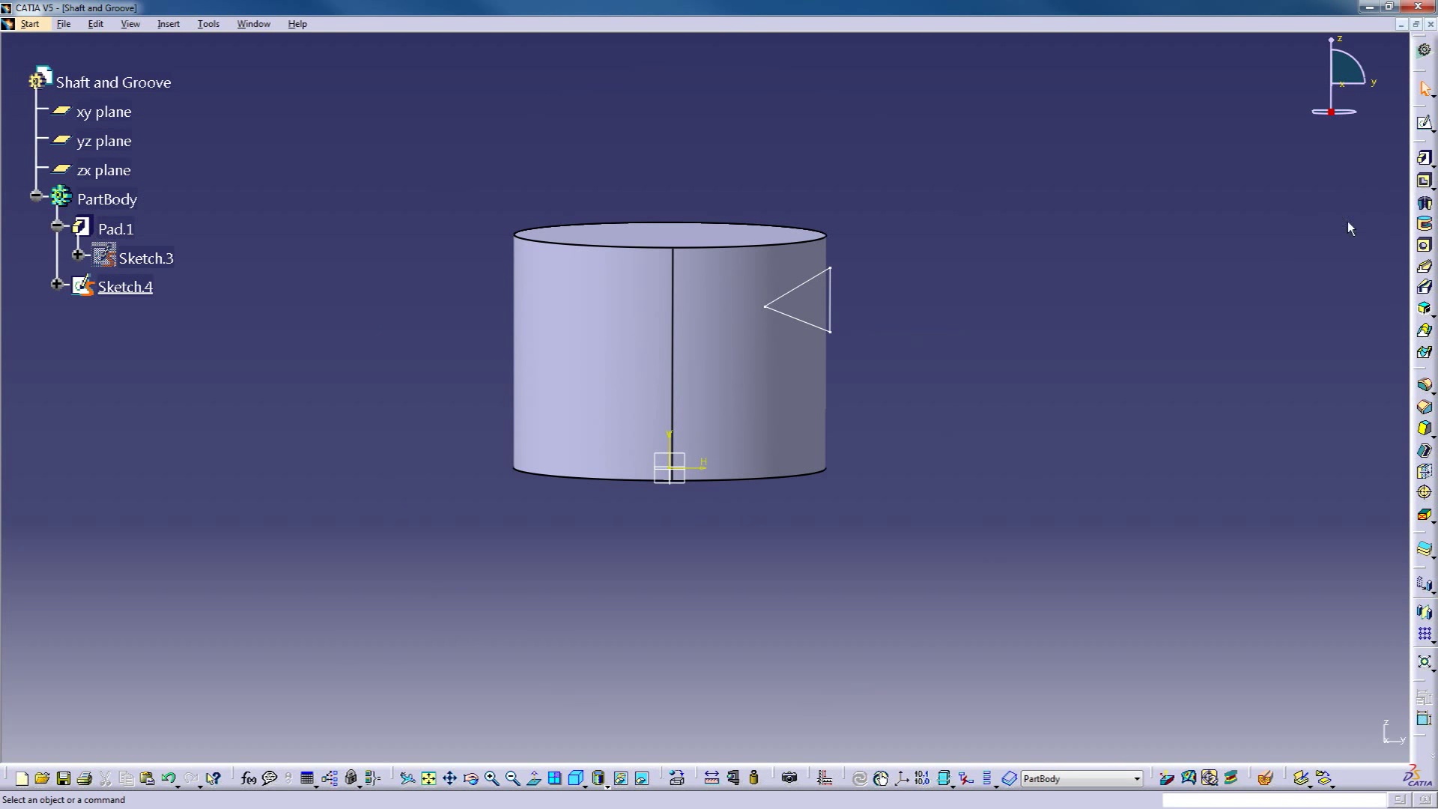
- Cut a 360° groove around the cylinder by revolving the triangle sketch about its vertical axis
left_click(1426, 225)
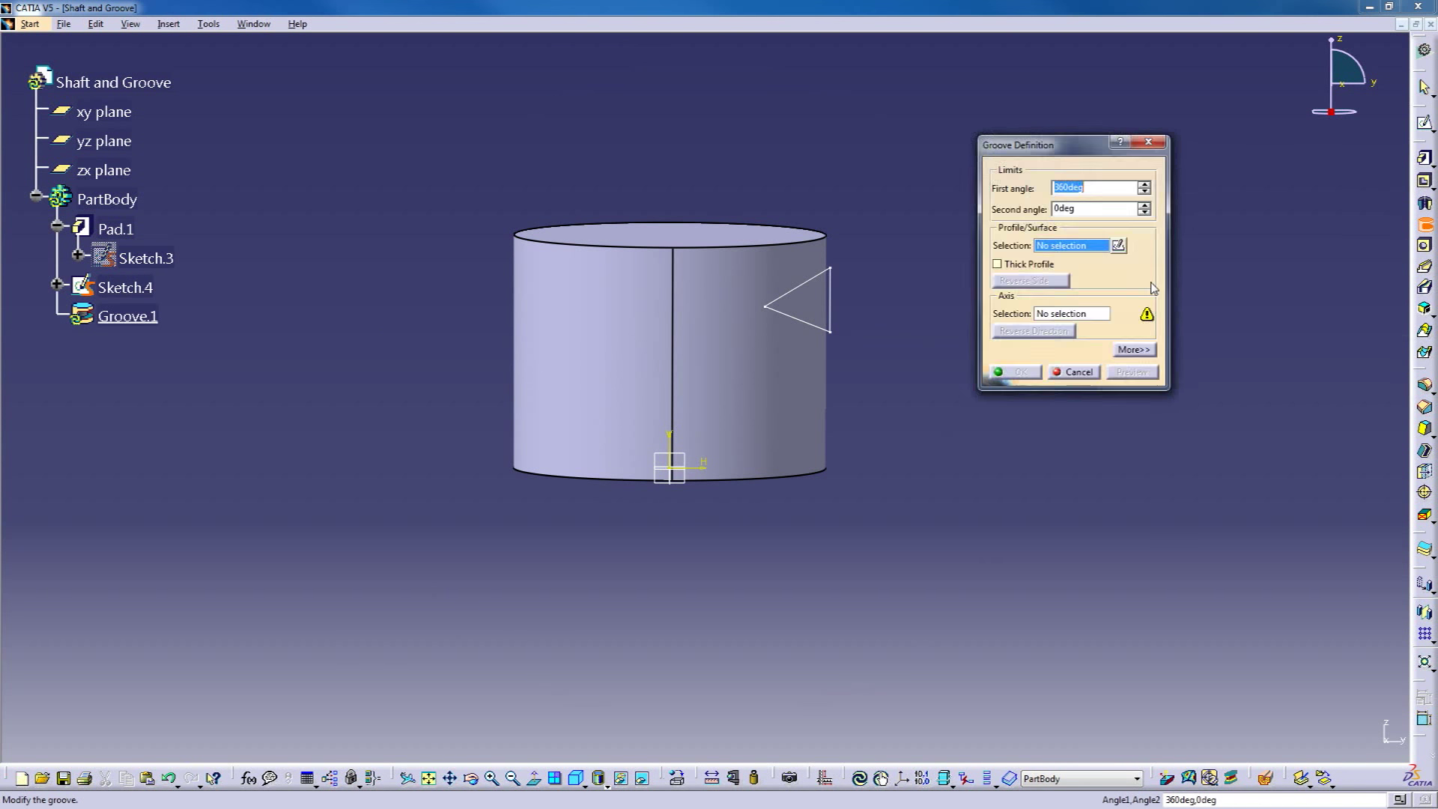
left_click(834, 323)
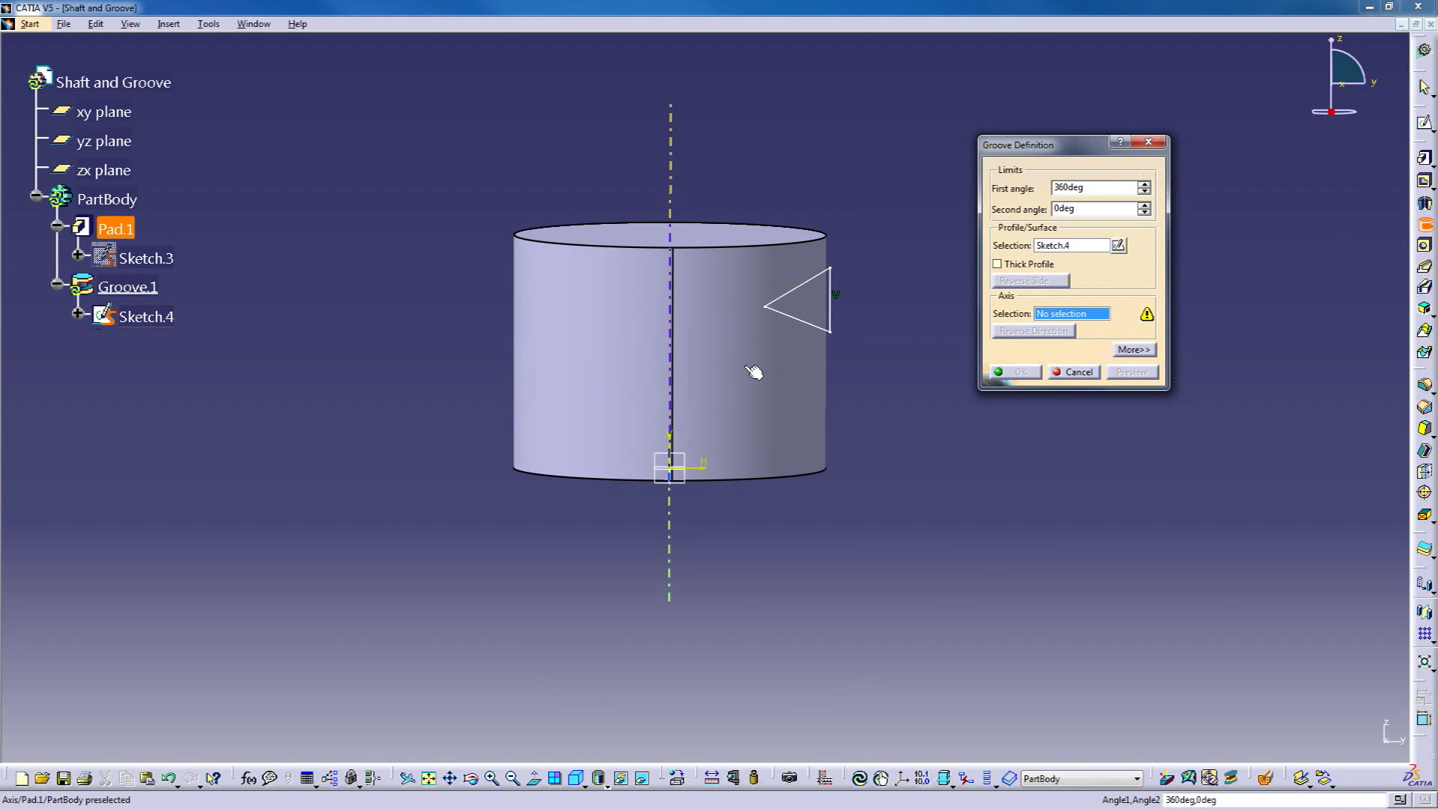
left_click(672, 442)
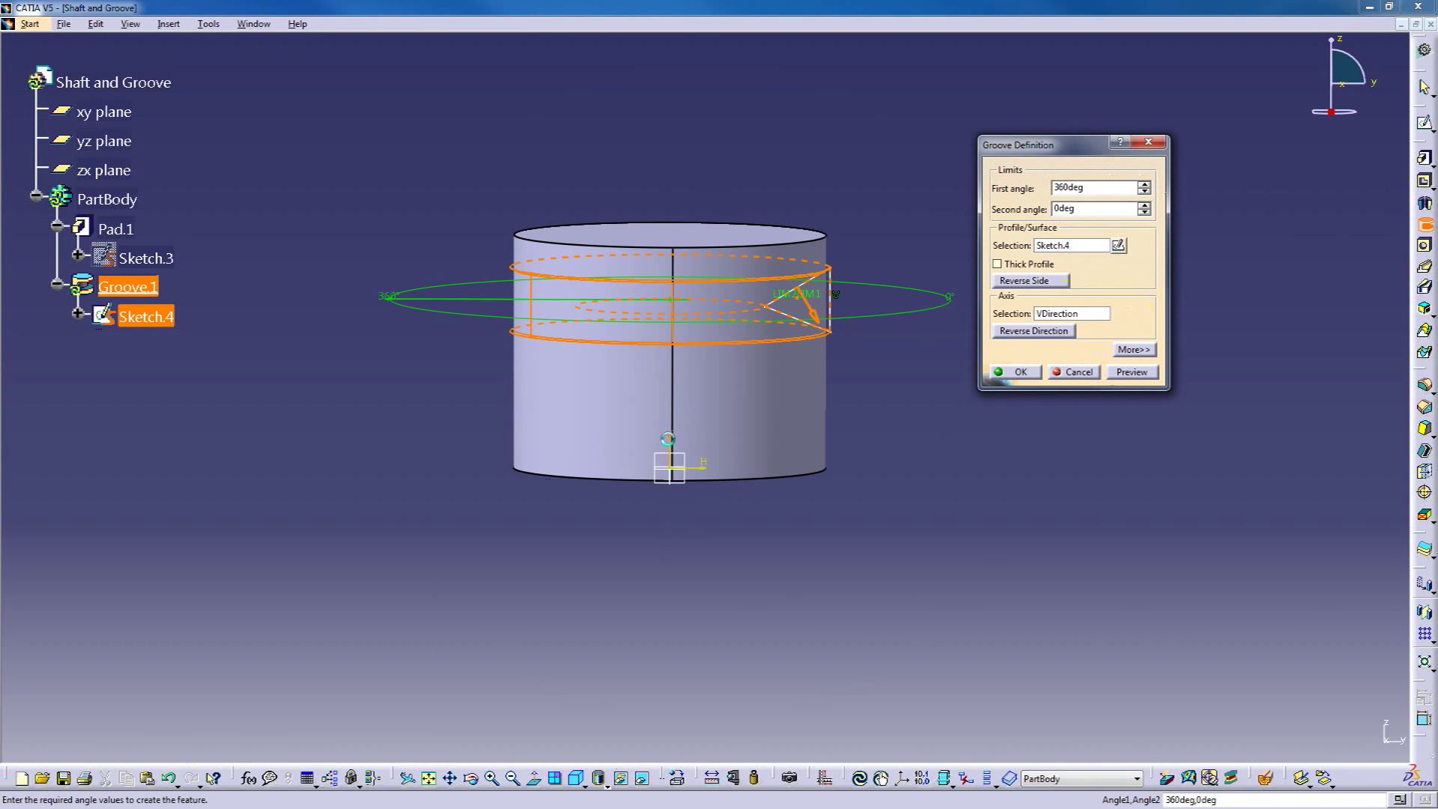
middle_click_drag(675, 437, 641, 476)
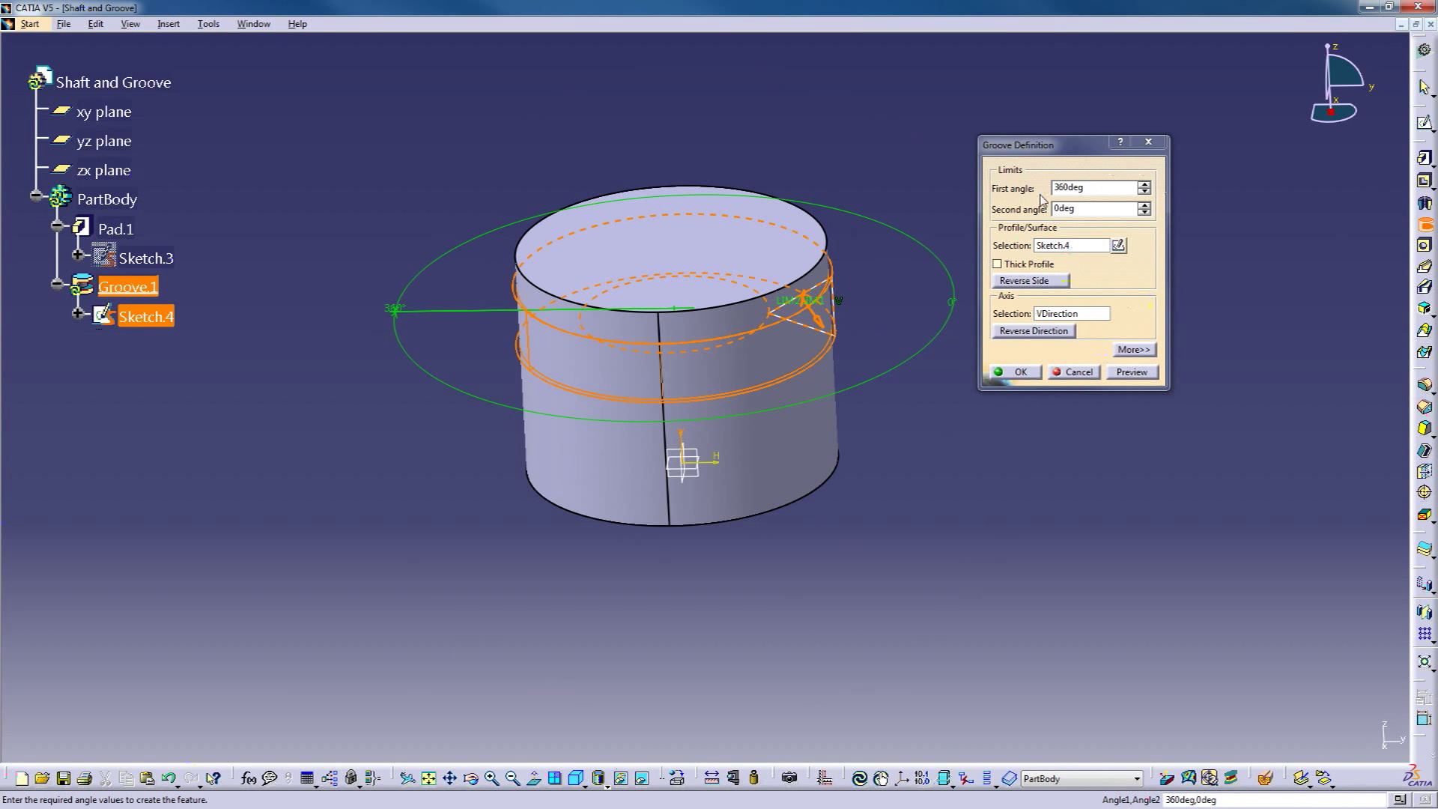
left_click(1021, 373)
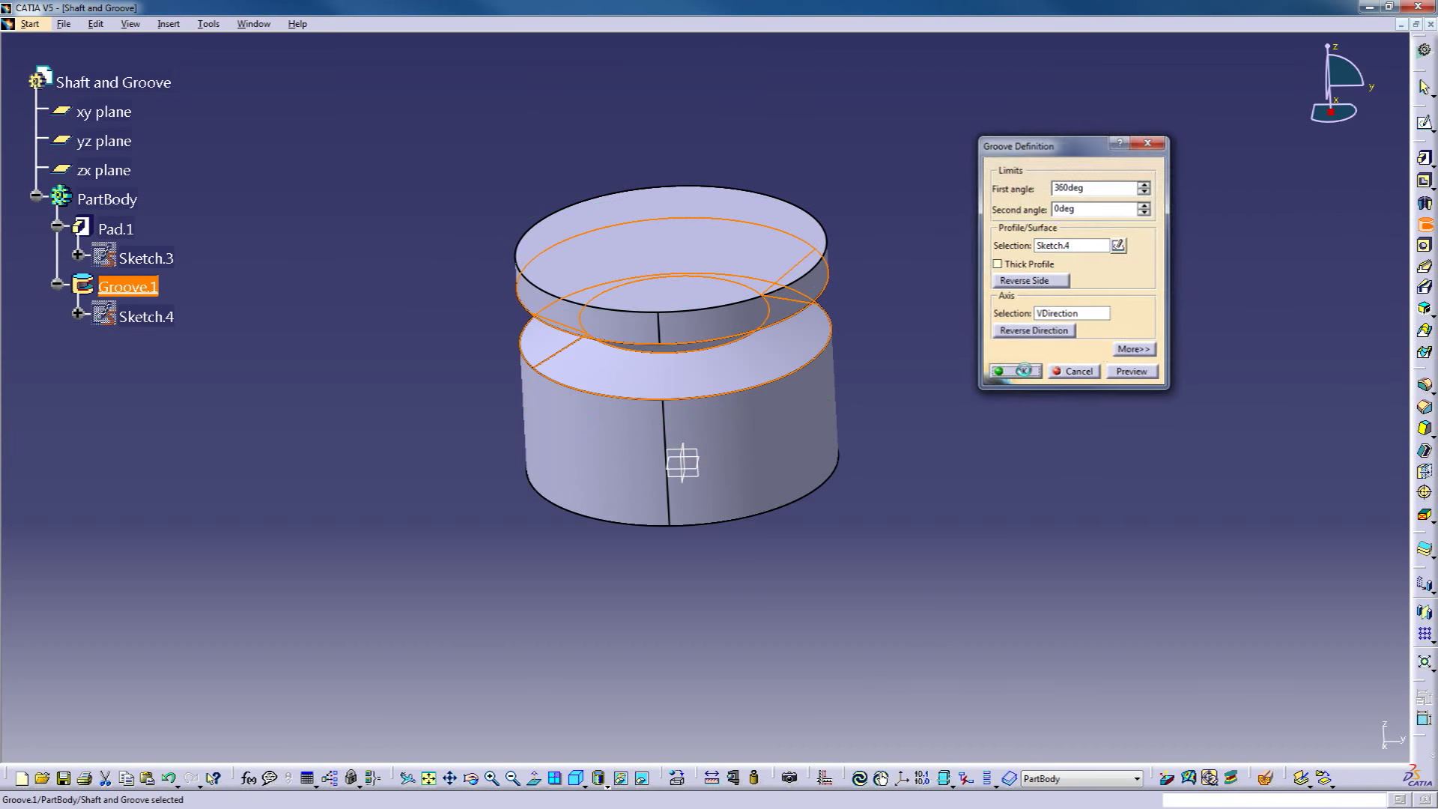
middle_click_drag(622, 558, 863, 472)
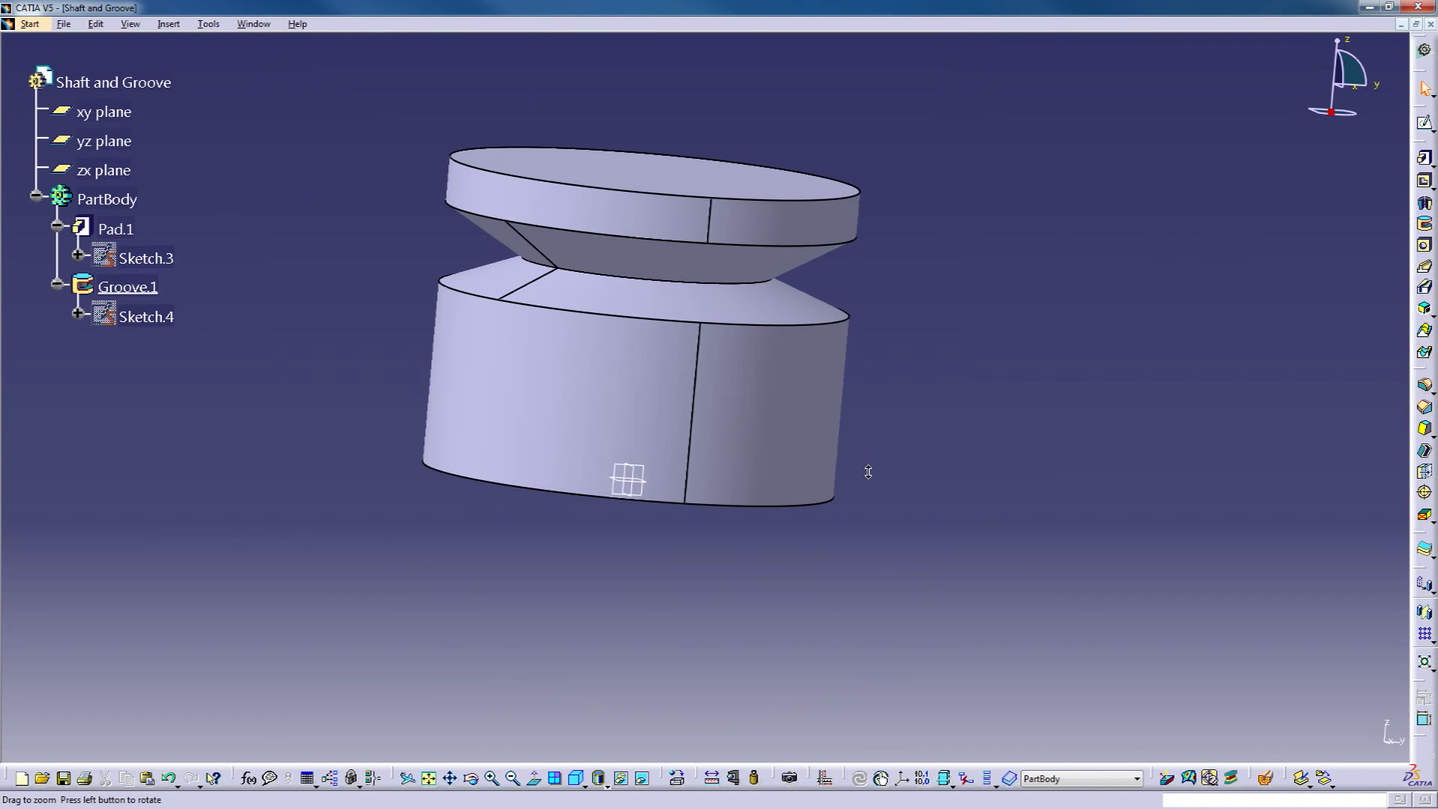
middle_click_drag(588, 472, 581, 532)
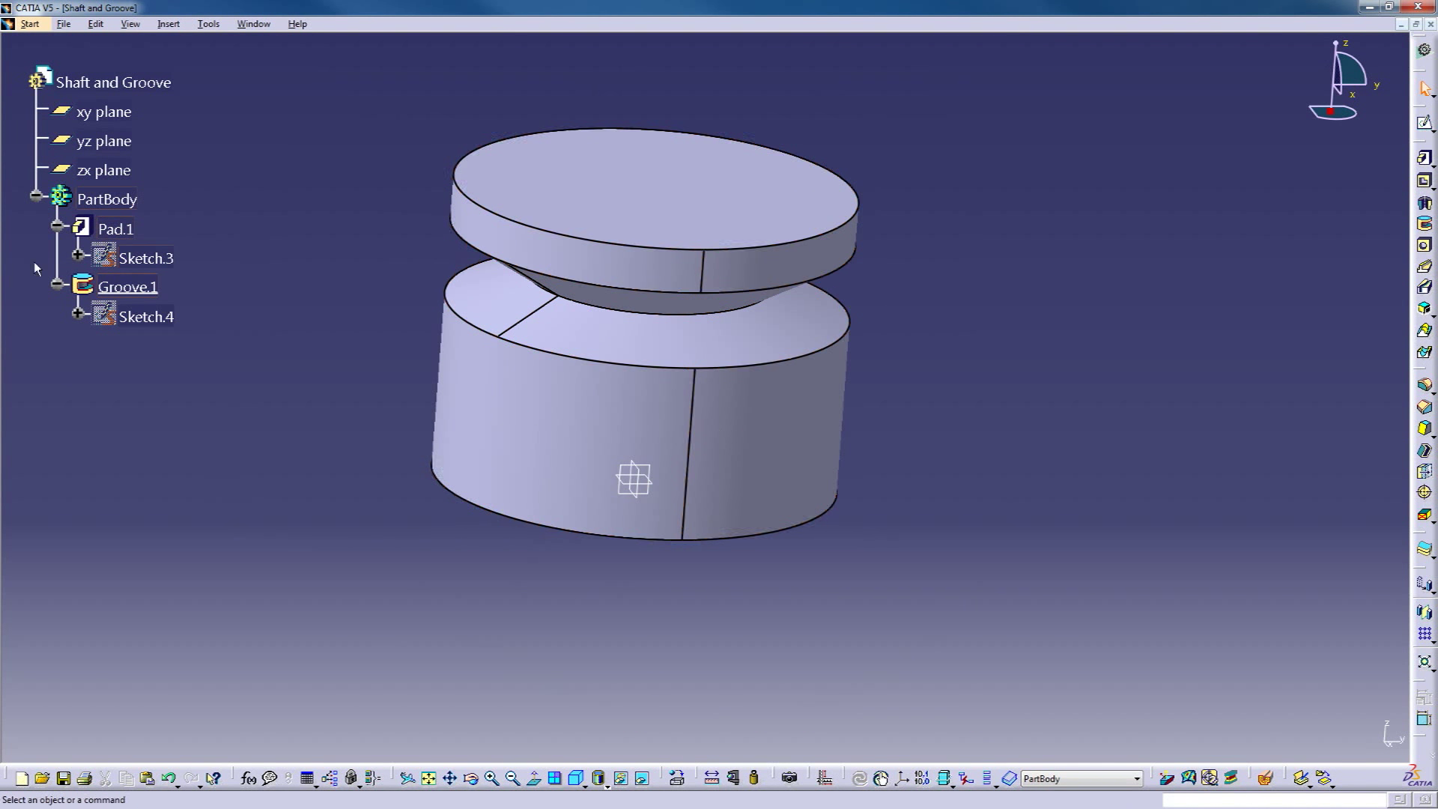
- Delete the cylinder pad and the groove from the part body together with their sketches
left_click(116, 230)
left_click(127, 287, "ctrl")
key("Delete")
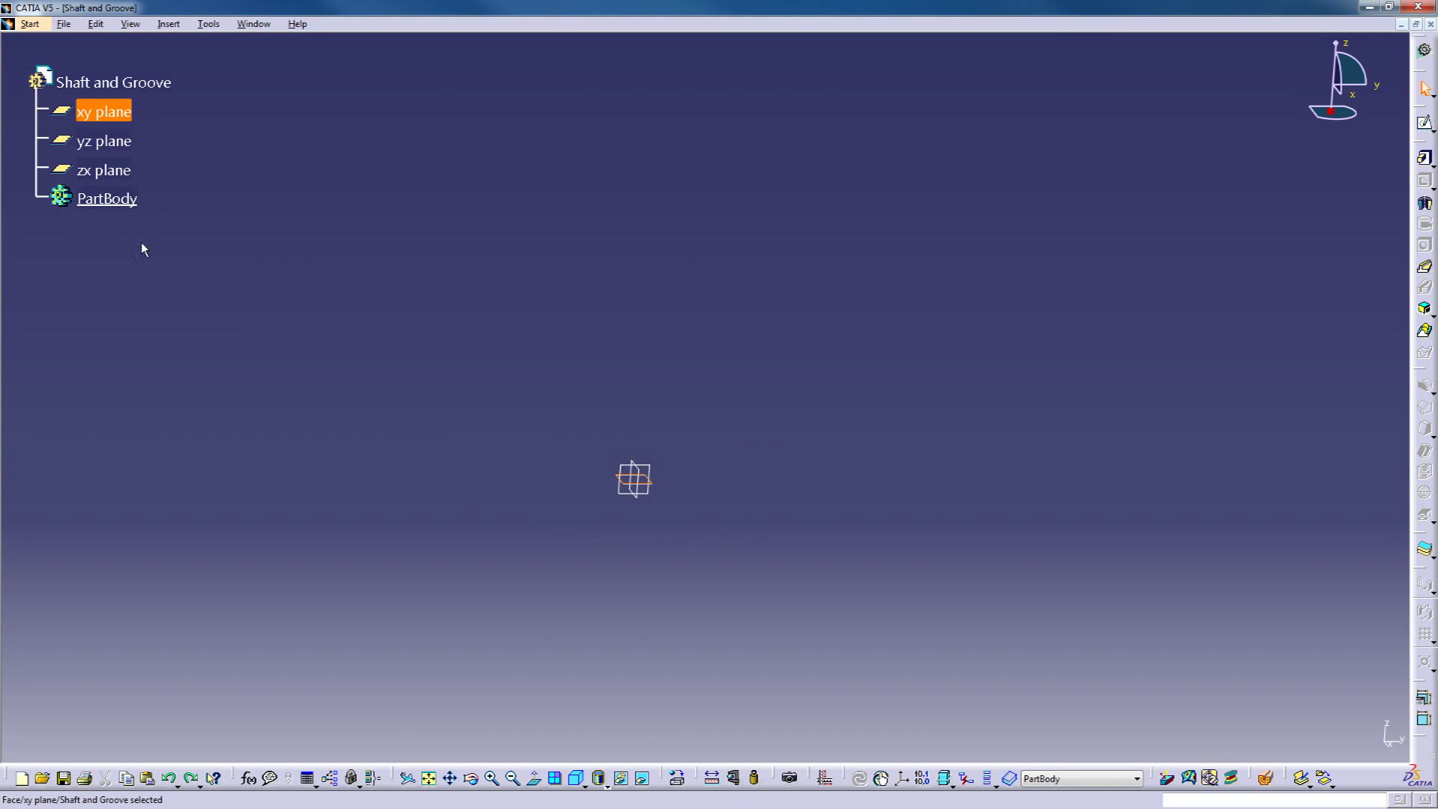
left_click(107, 198)
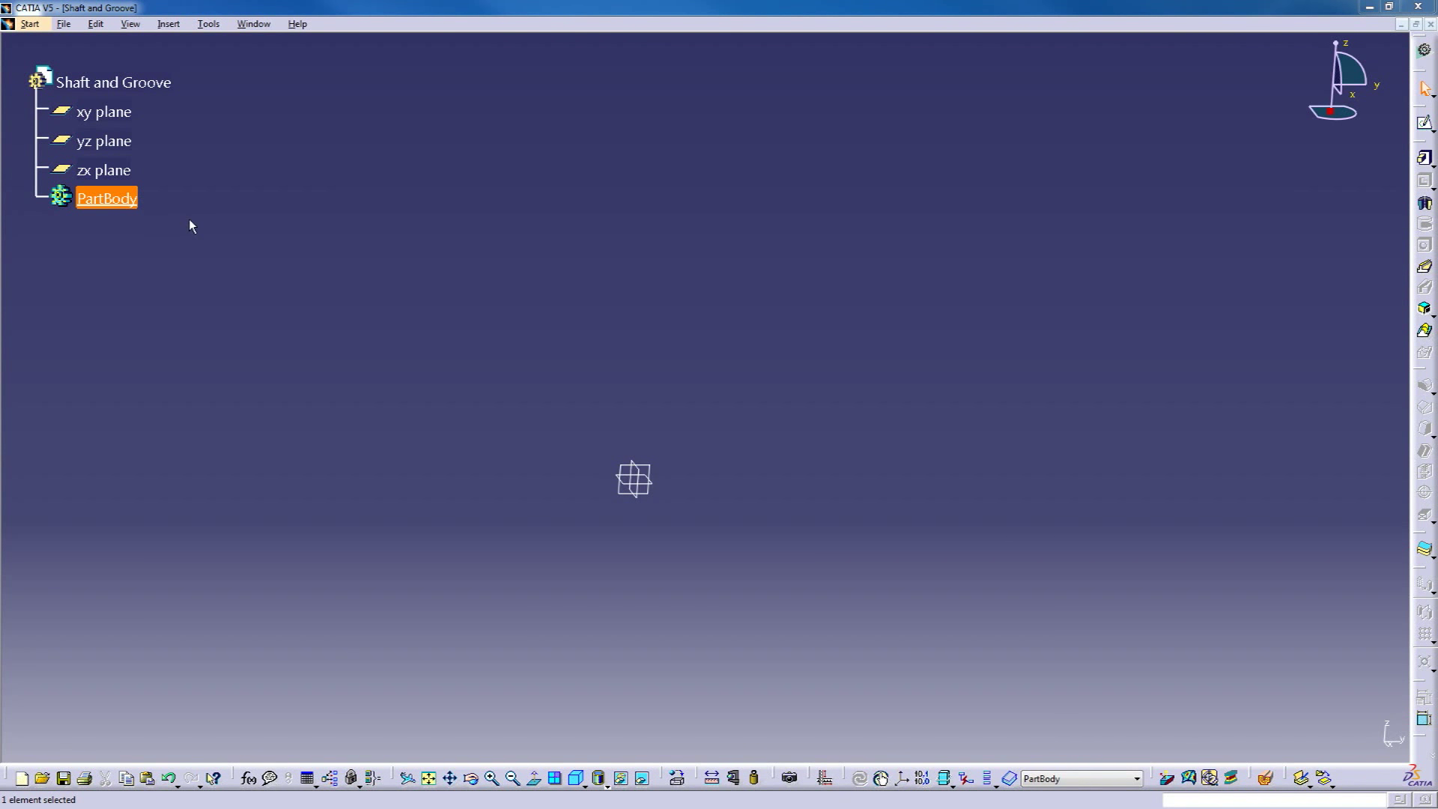
- Sketch an open three-line profile on the yz plane, on the positive H side, with its open side facing the vertical axis
left_click(1427, 213)
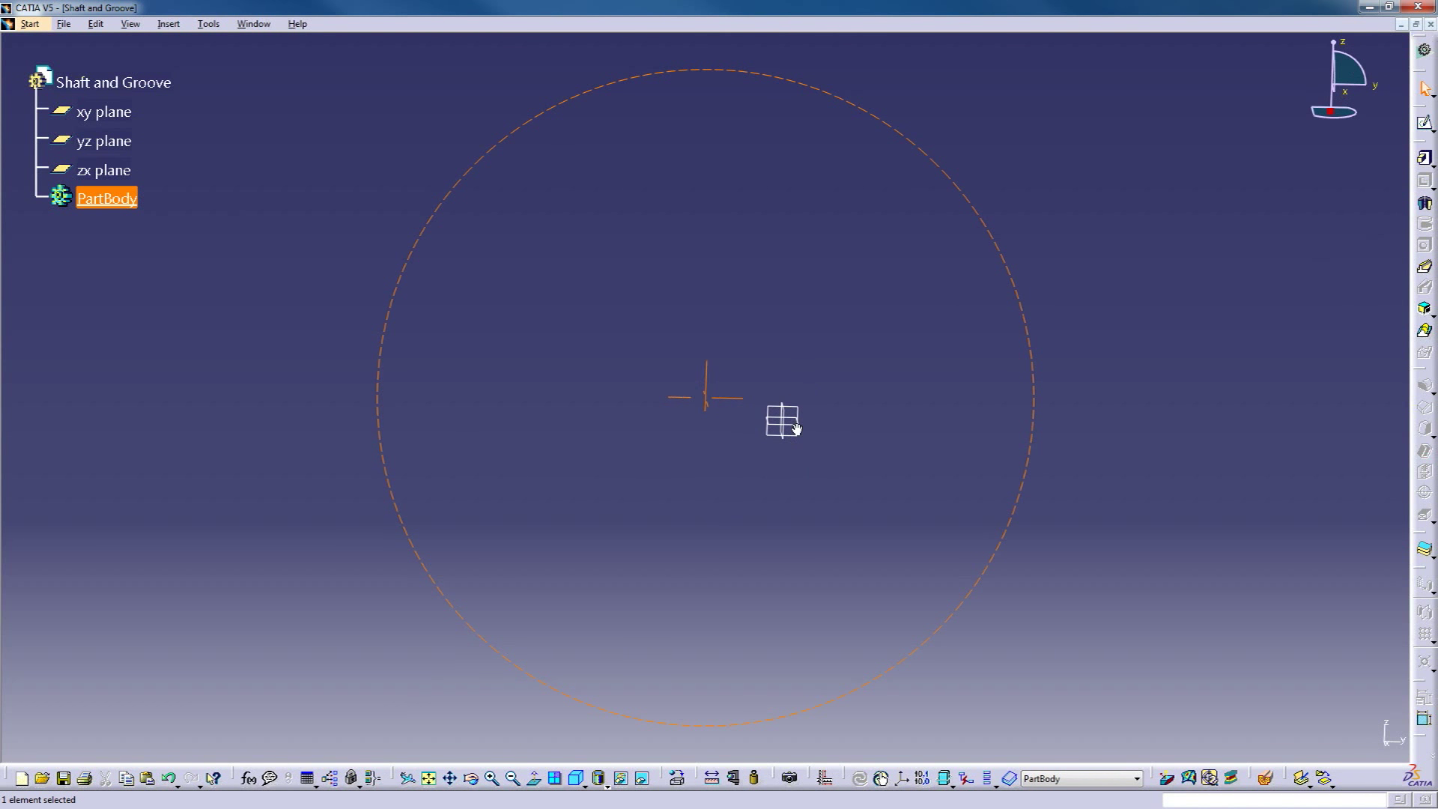
left_click(796, 424)
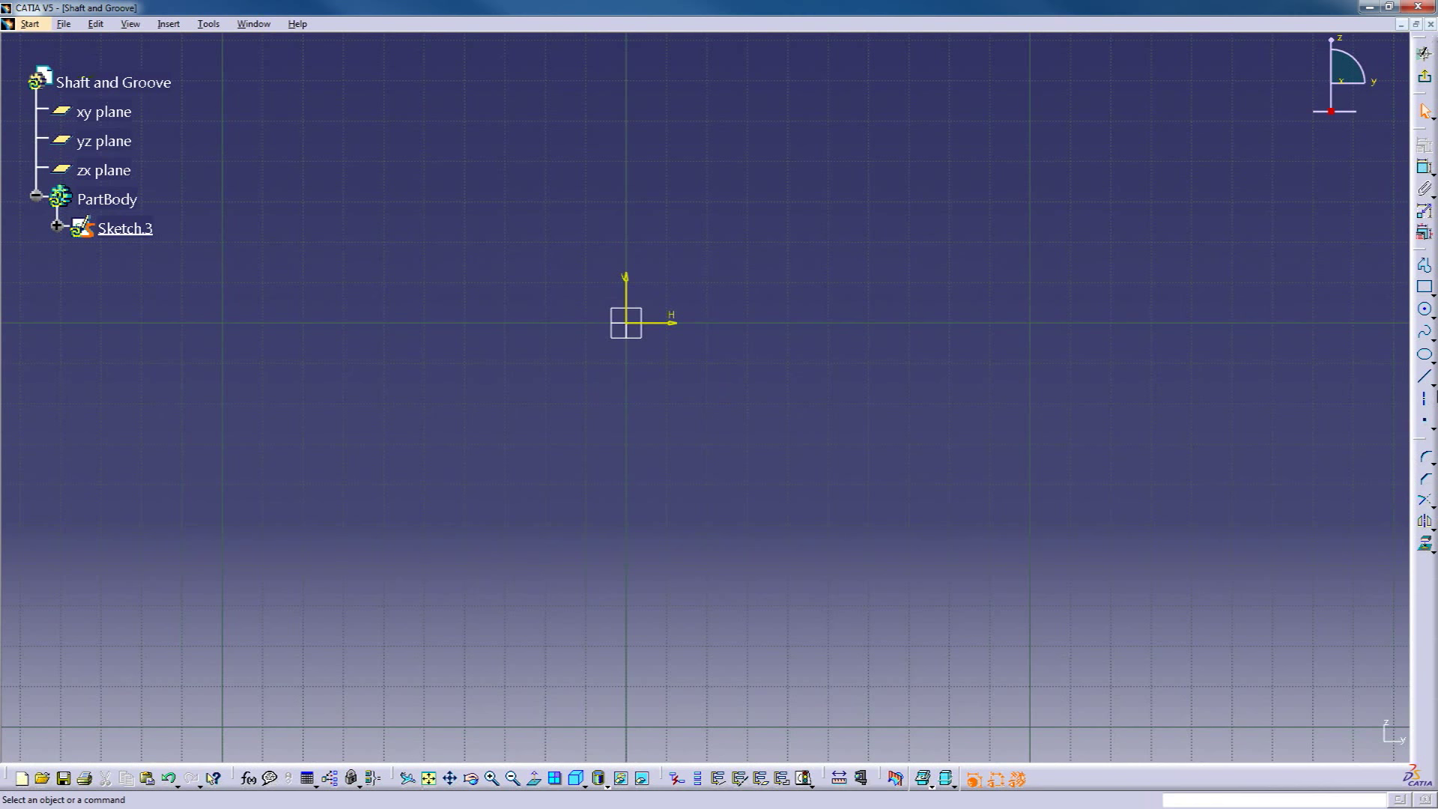
left_click(1426, 268)
left_click(766, 183)
left_click(936, 118)
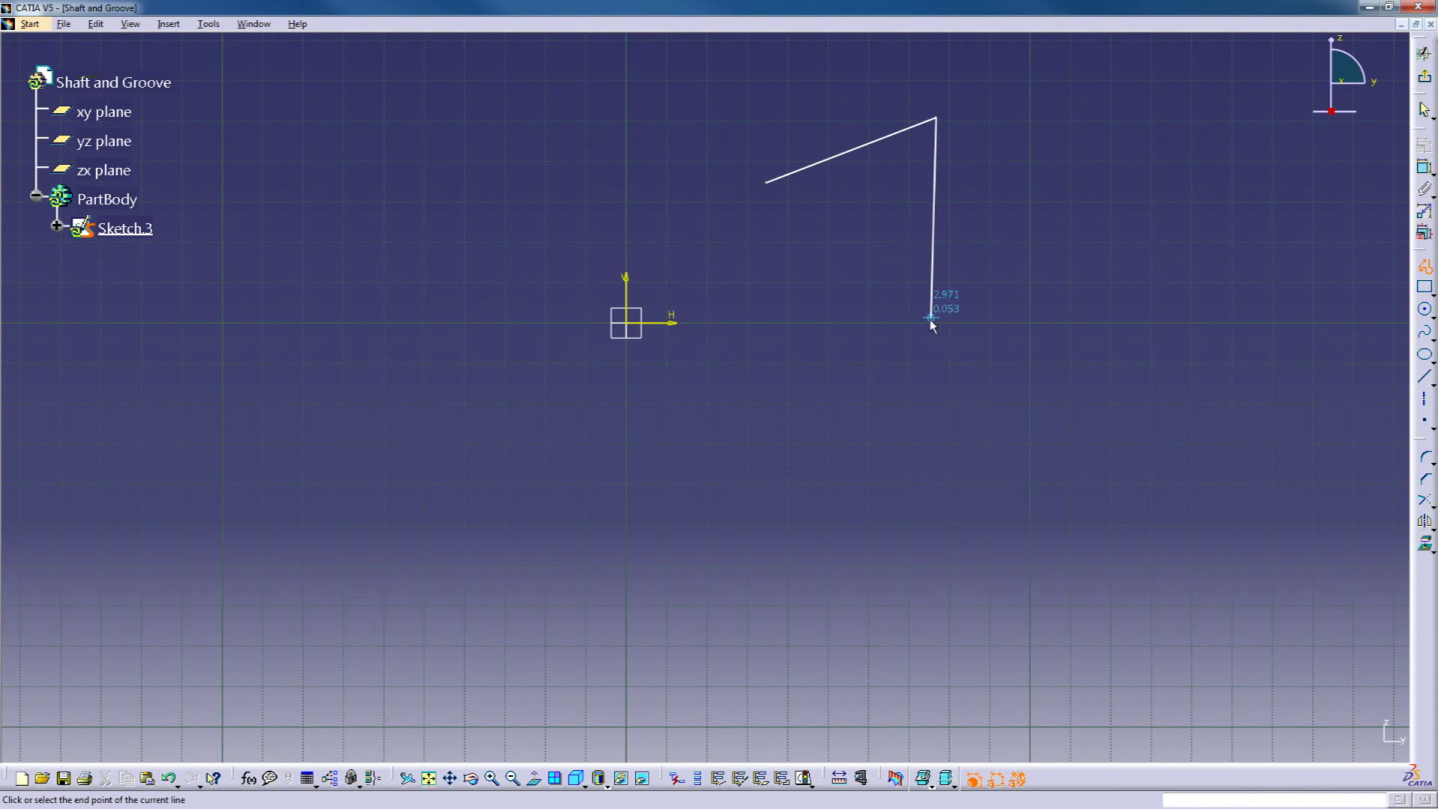
left_click(918, 557)
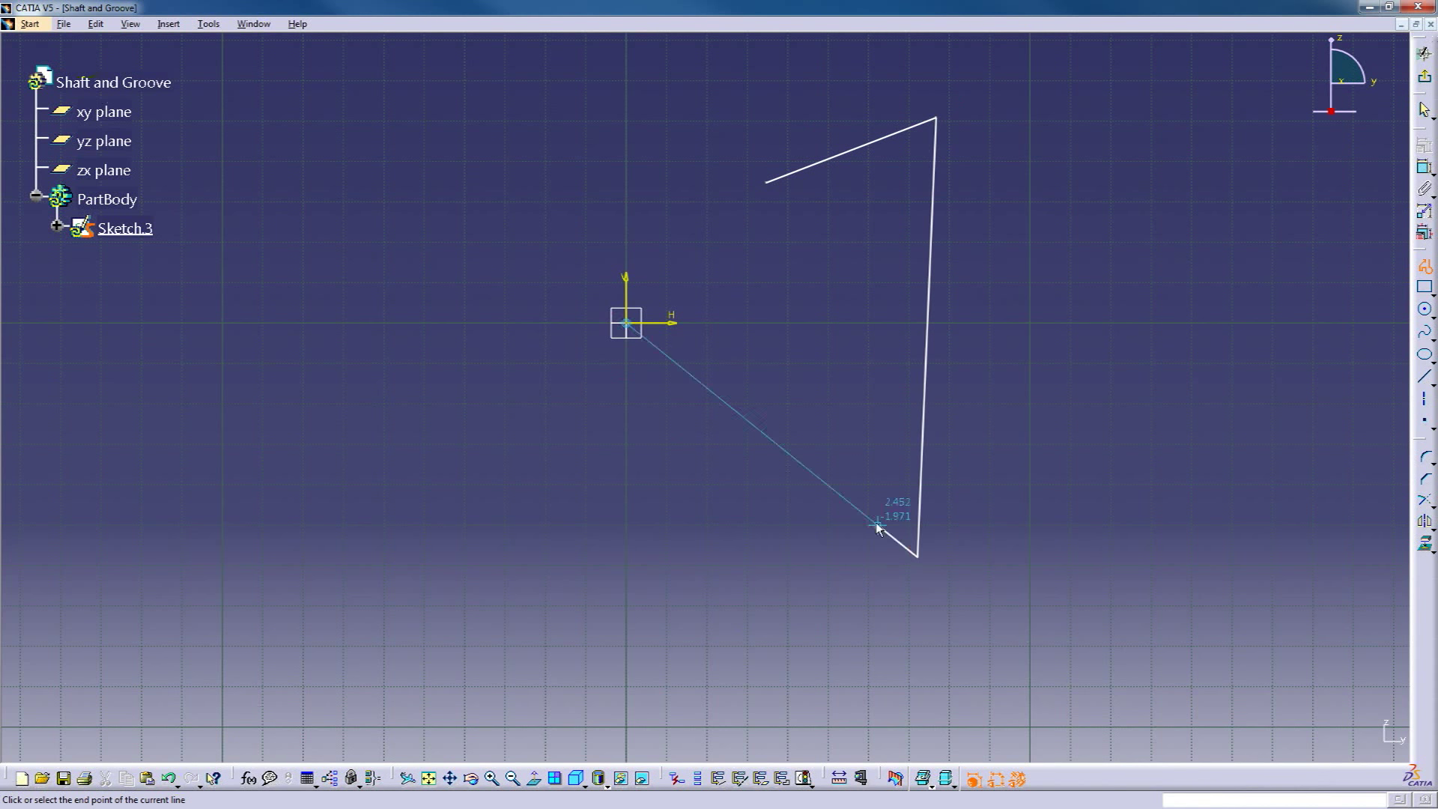
double_click(743, 474)
mouse_move(700, 392)
middle_mouse_down()
mouse_move(521, 424)
mouse_move(924, 404)
mouse_move(825, 392)
mouse_move(834, 340)
mouse_move(824, 375)
middle_mouse_up()
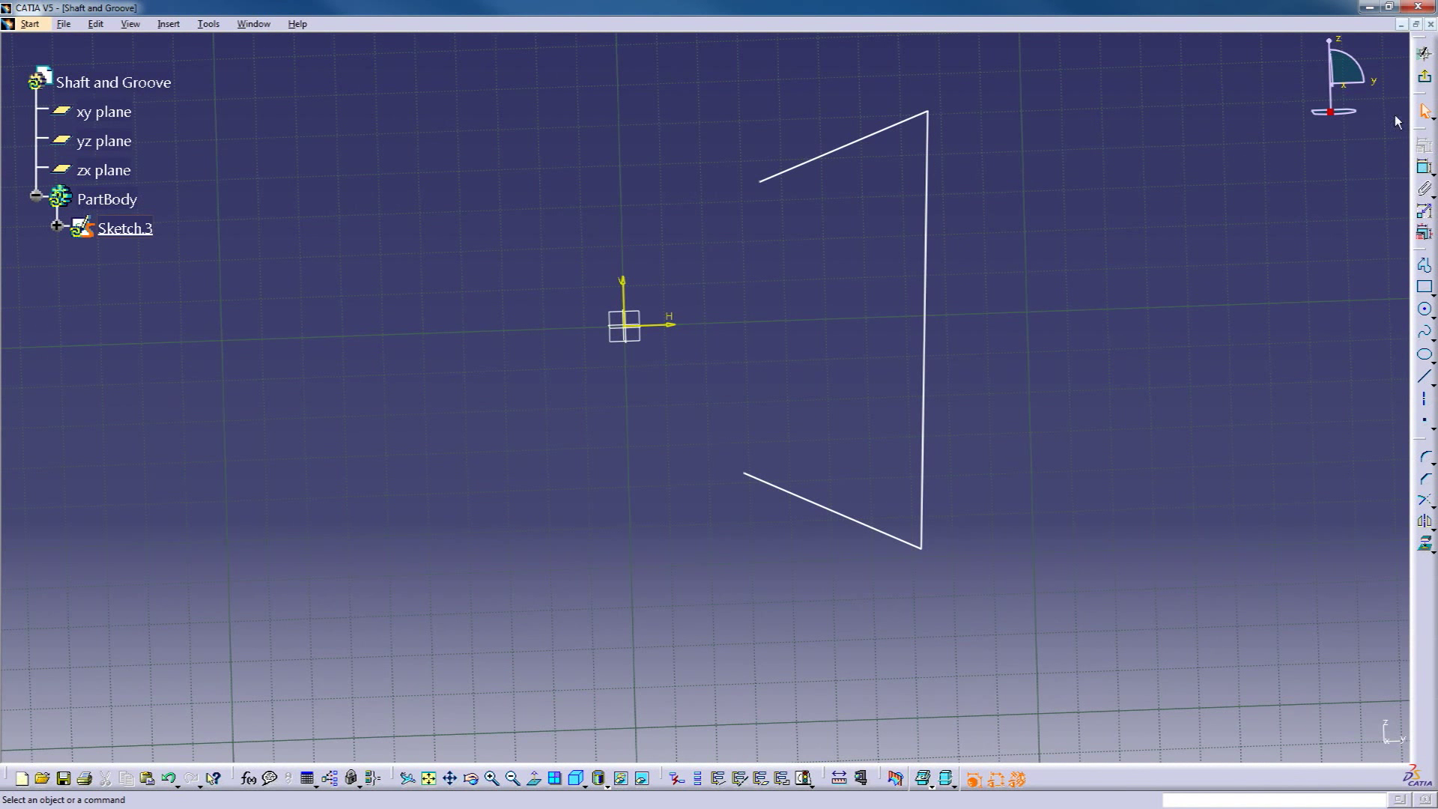
left_click(1424, 76)
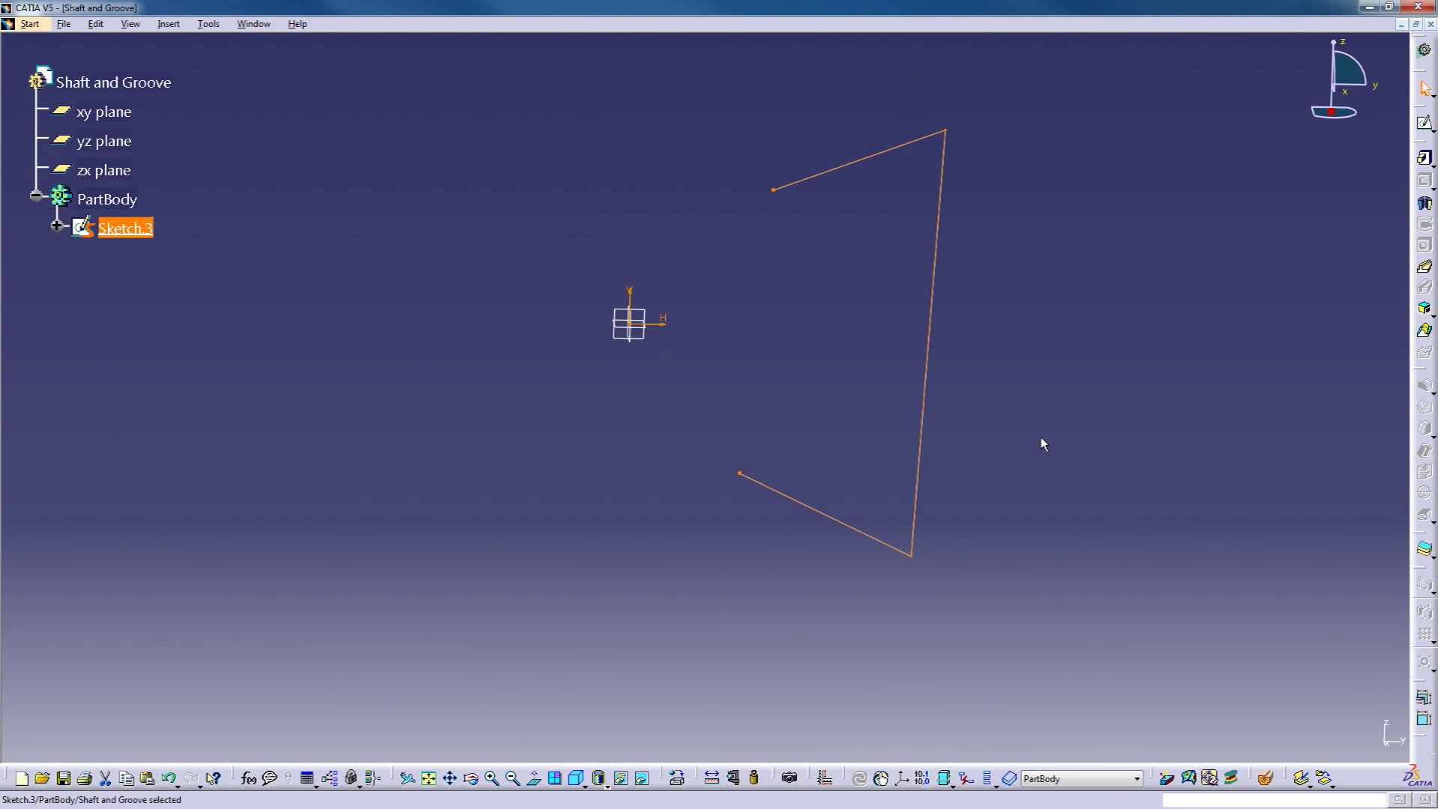
- Try to revolve the open profile 360° about the sketch's vertical axis with Shaft
left_click(1421, 205)
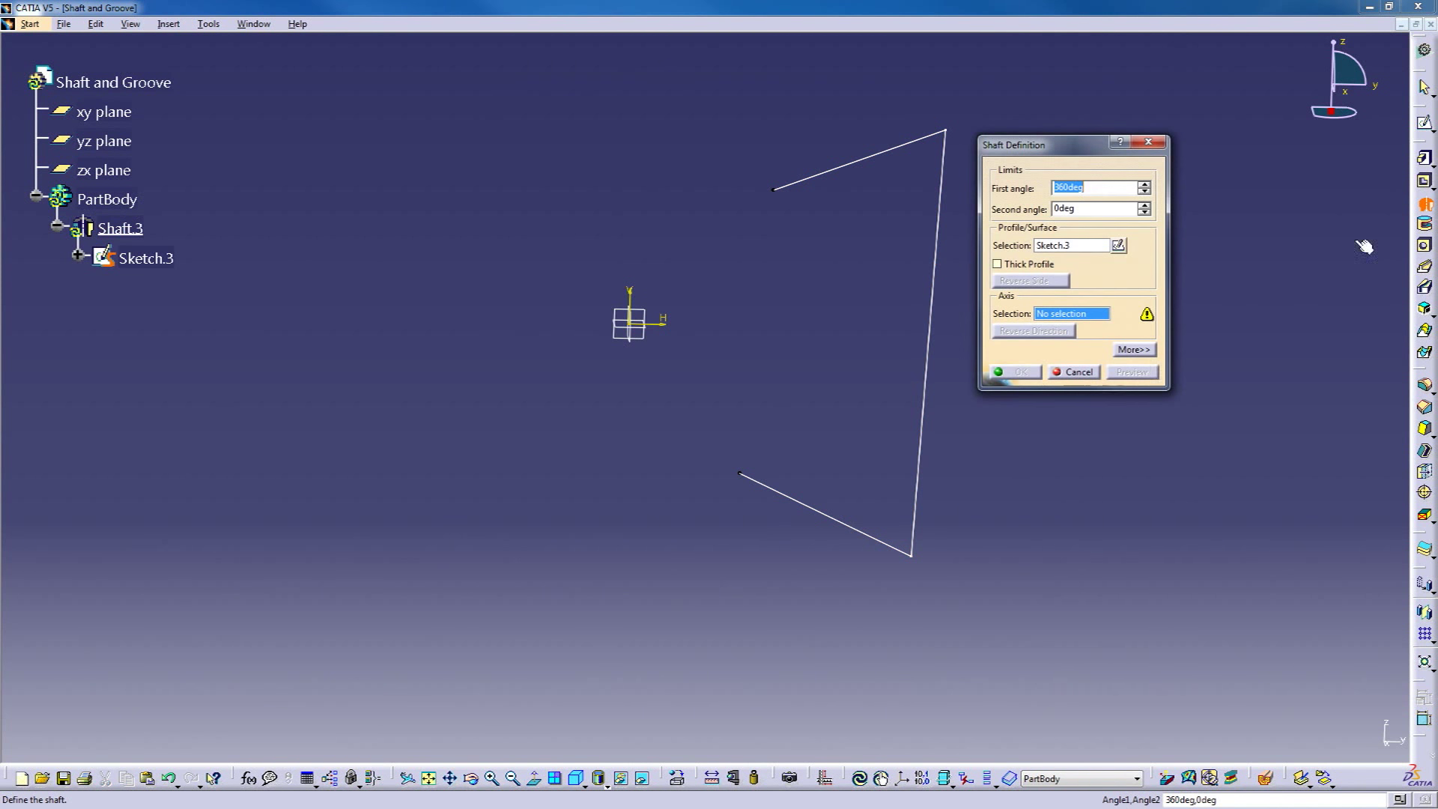
left_click(1049, 311)
left_click(631, 304)
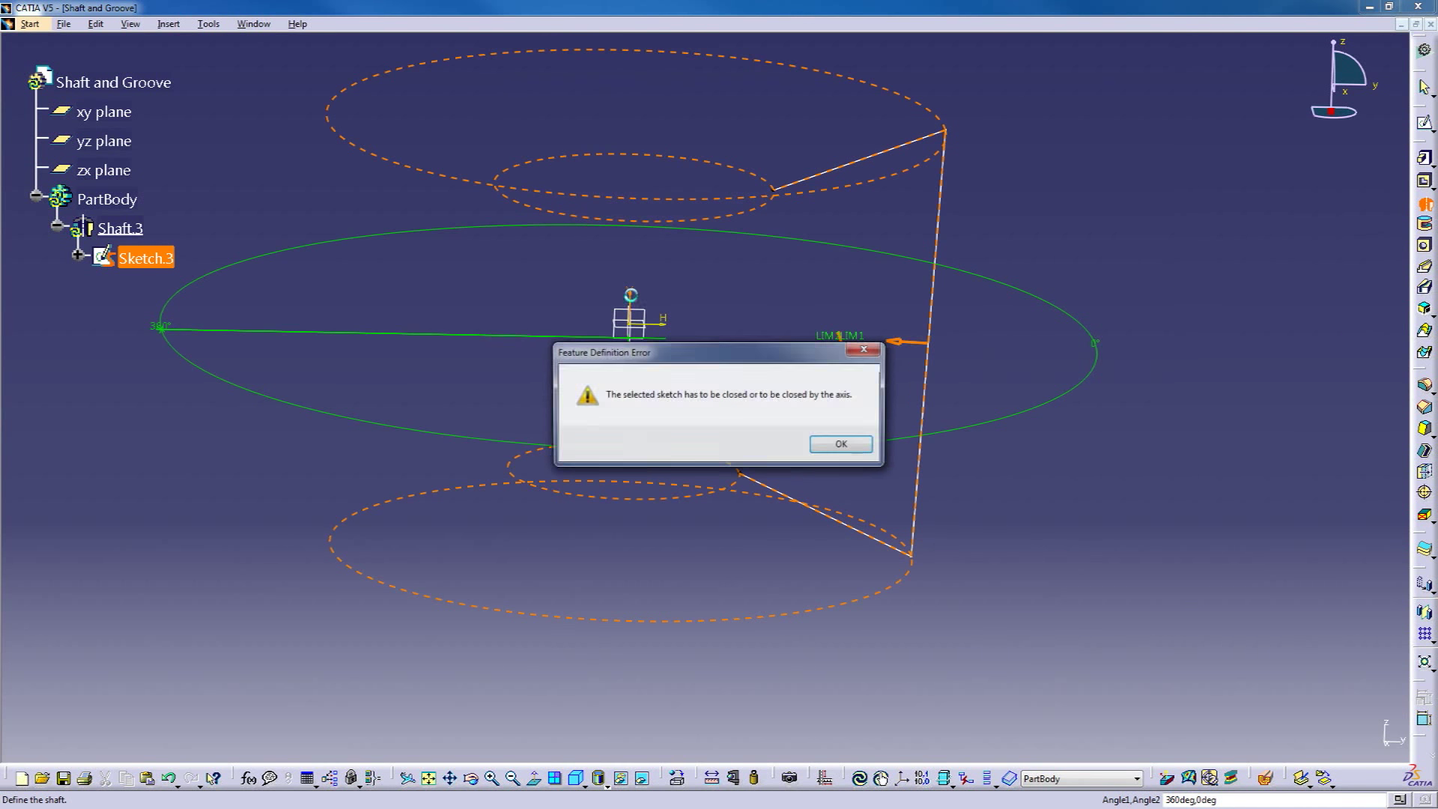
left_click_drag(727, 358, 507, 242)
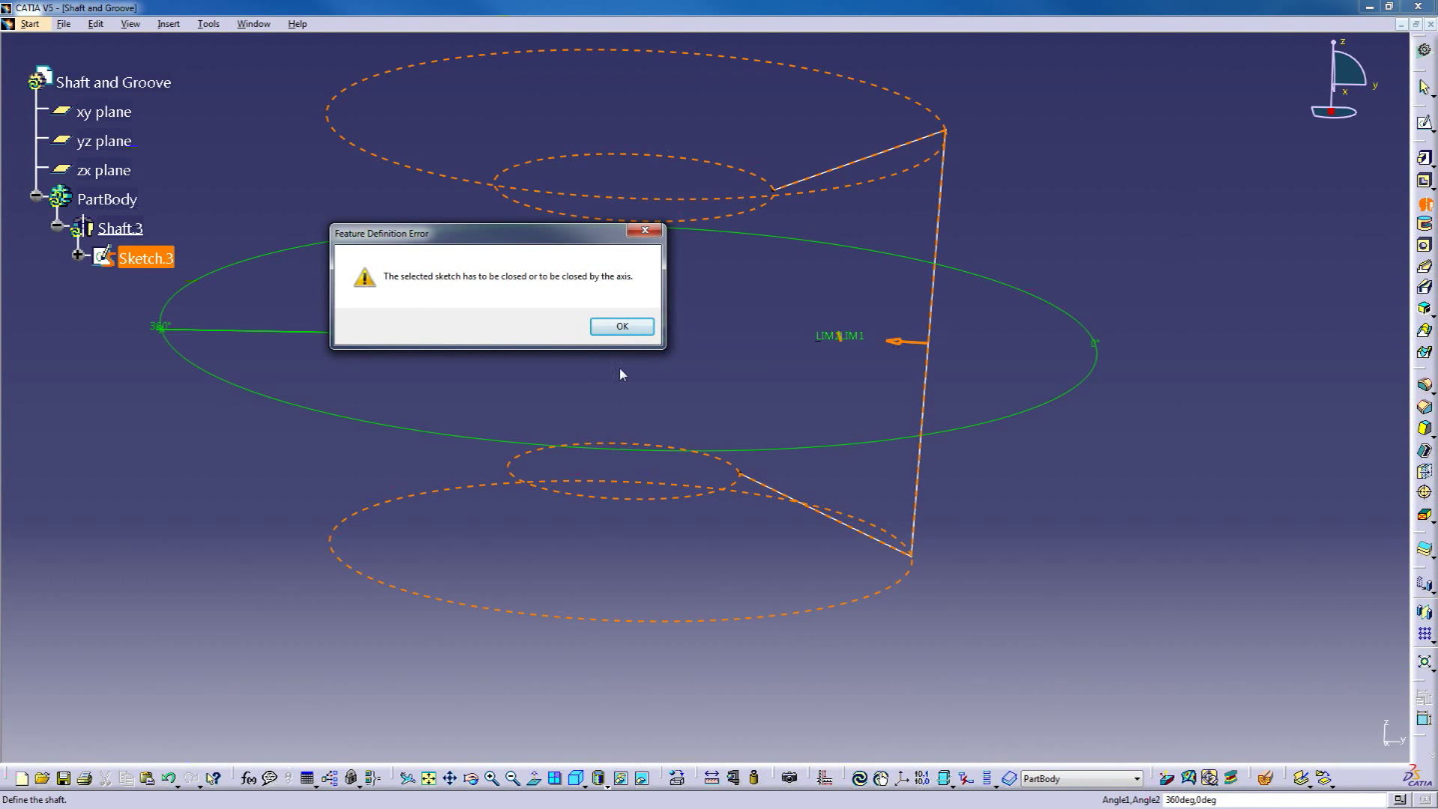
left_click(633, 331)
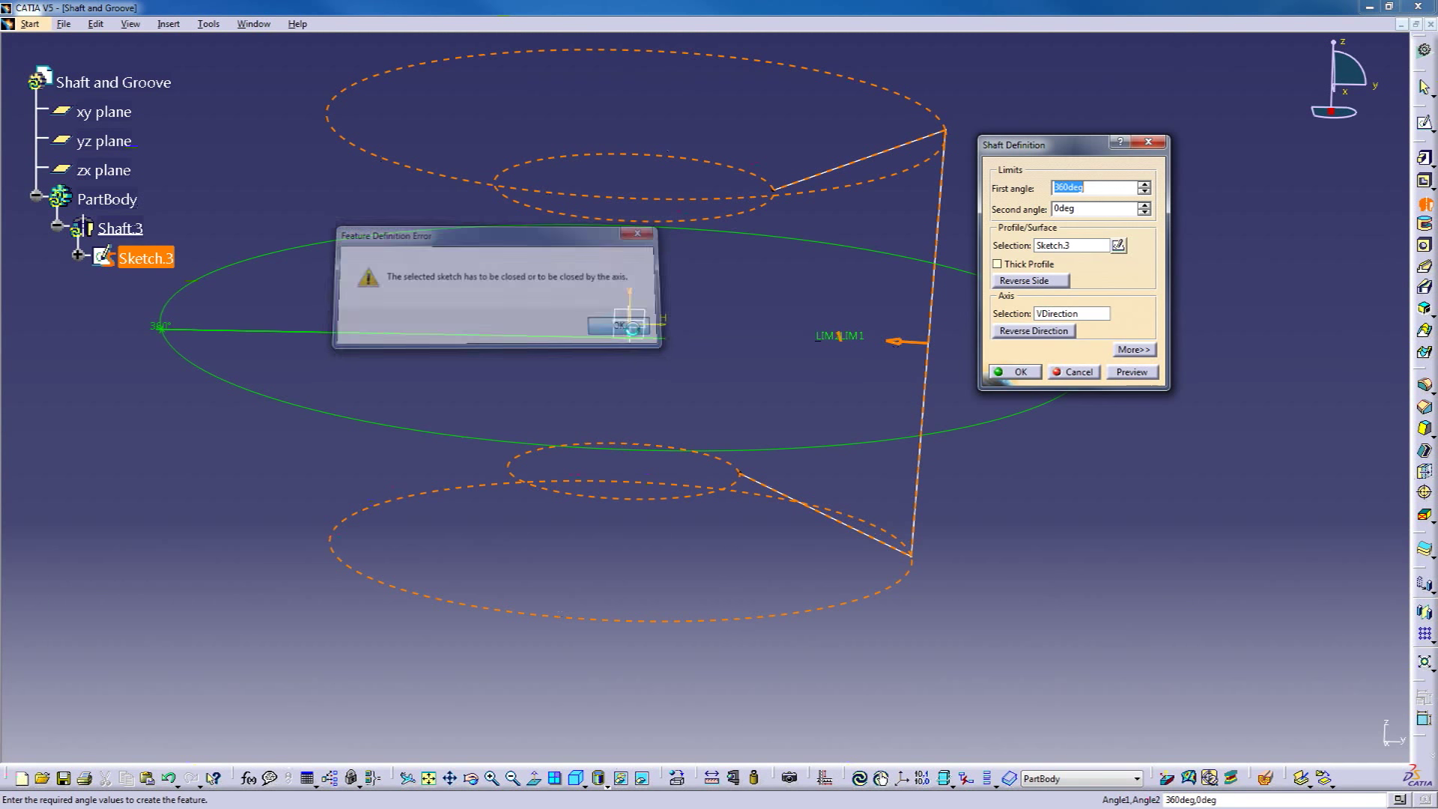
left_click(1058, 385)
left_click(1054, 394)
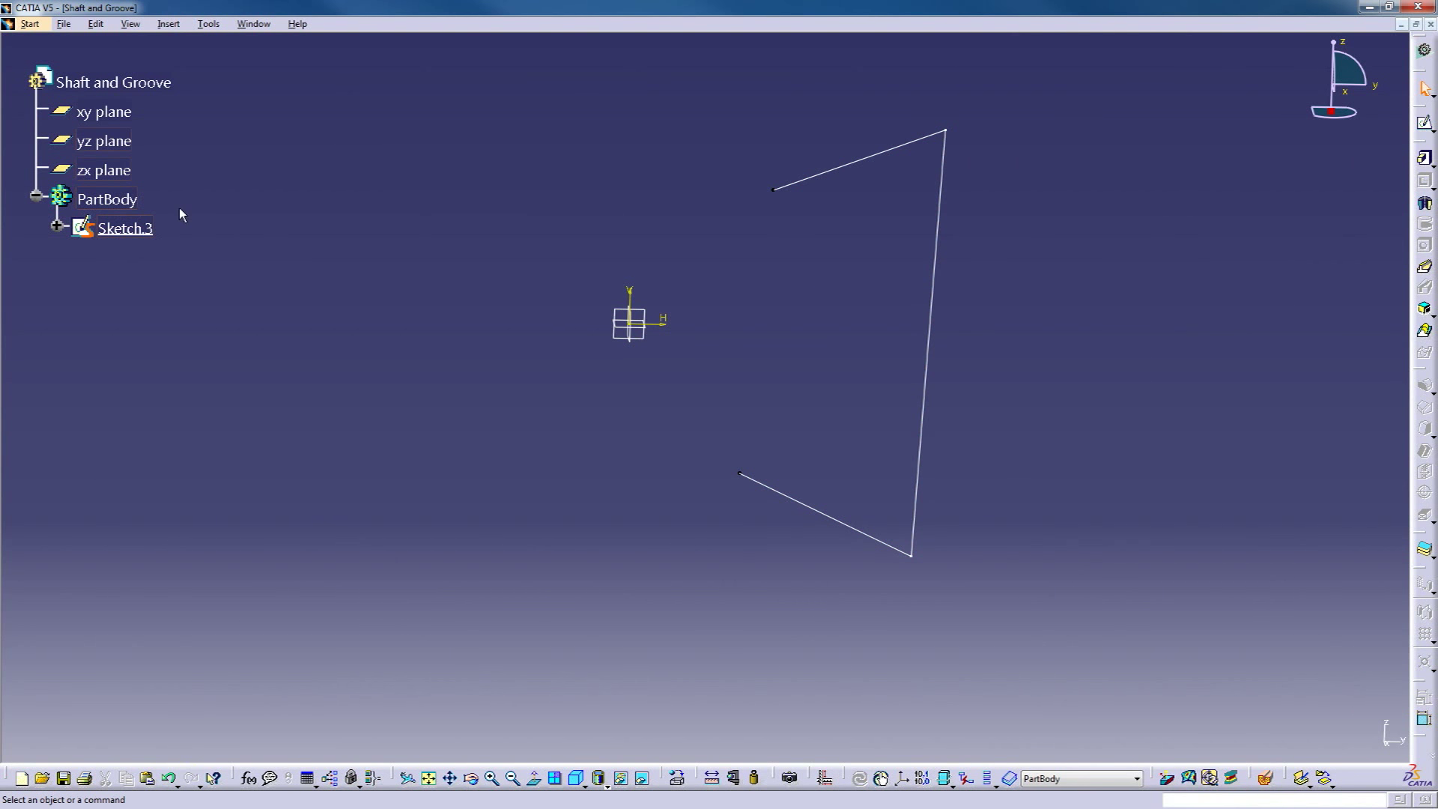
- Reopen the profile sketch and extend both open line ends to the vertical axis
double_click(126, 228)
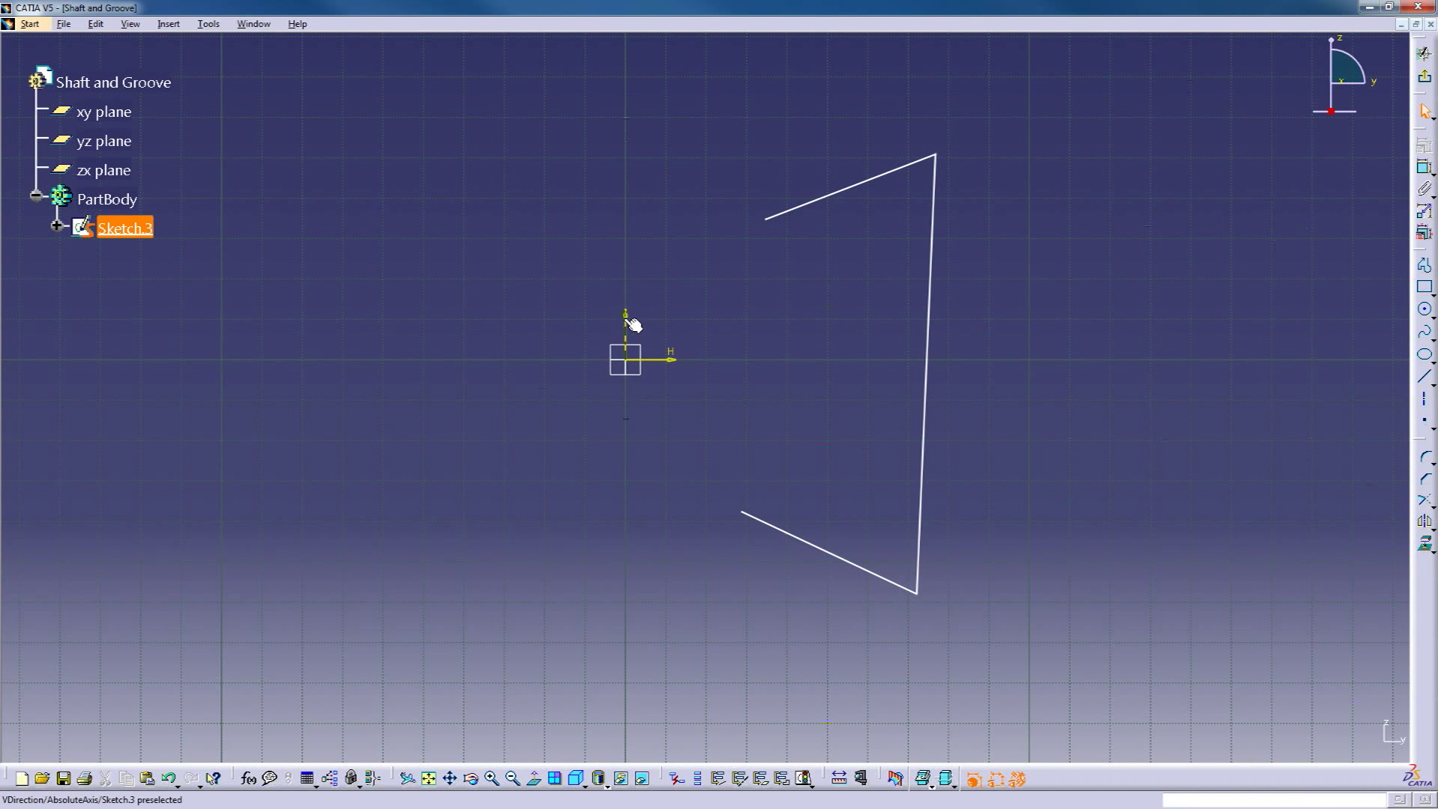
left_click_drag(763, 220, 628, 247)
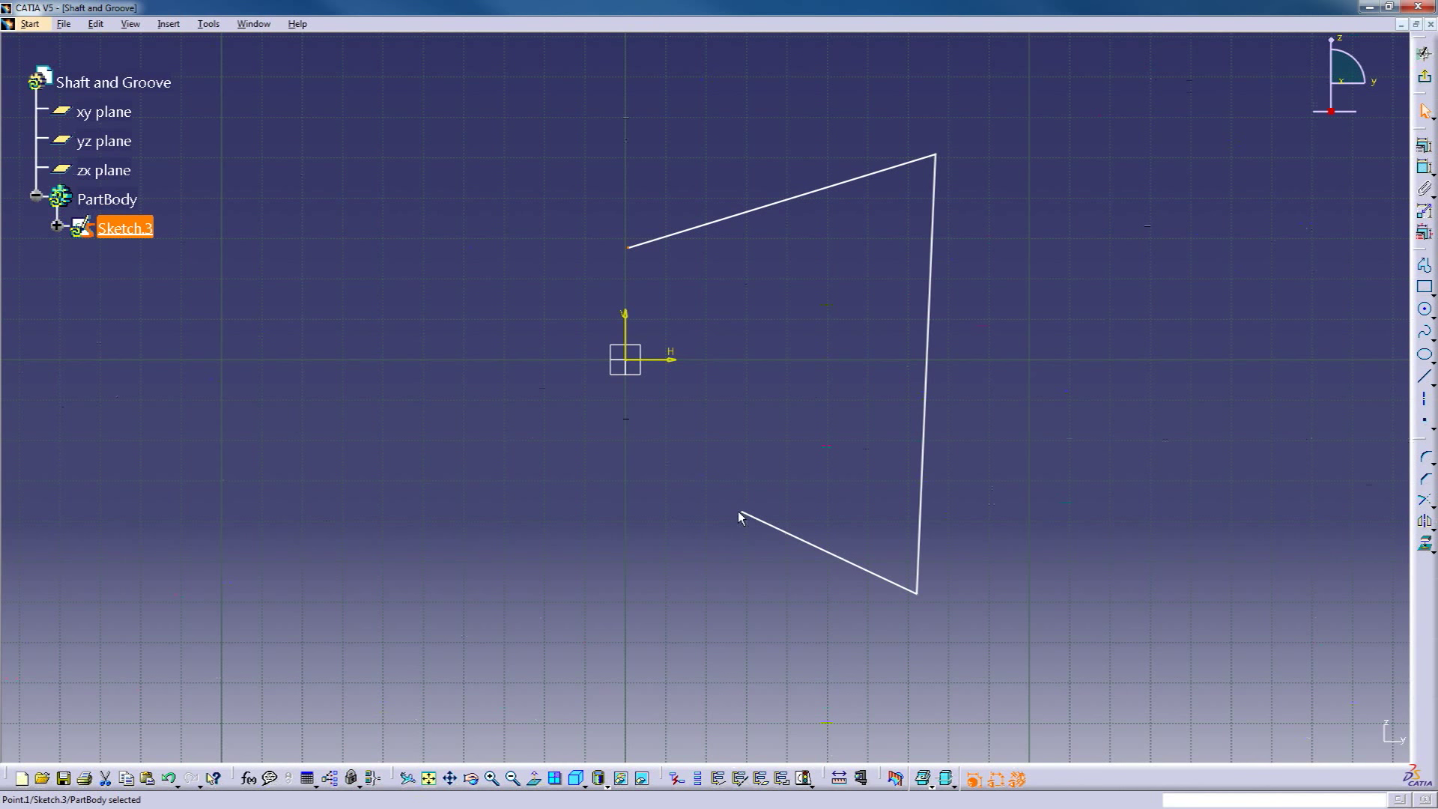
left_click_drag(741, 513, 625, 463)
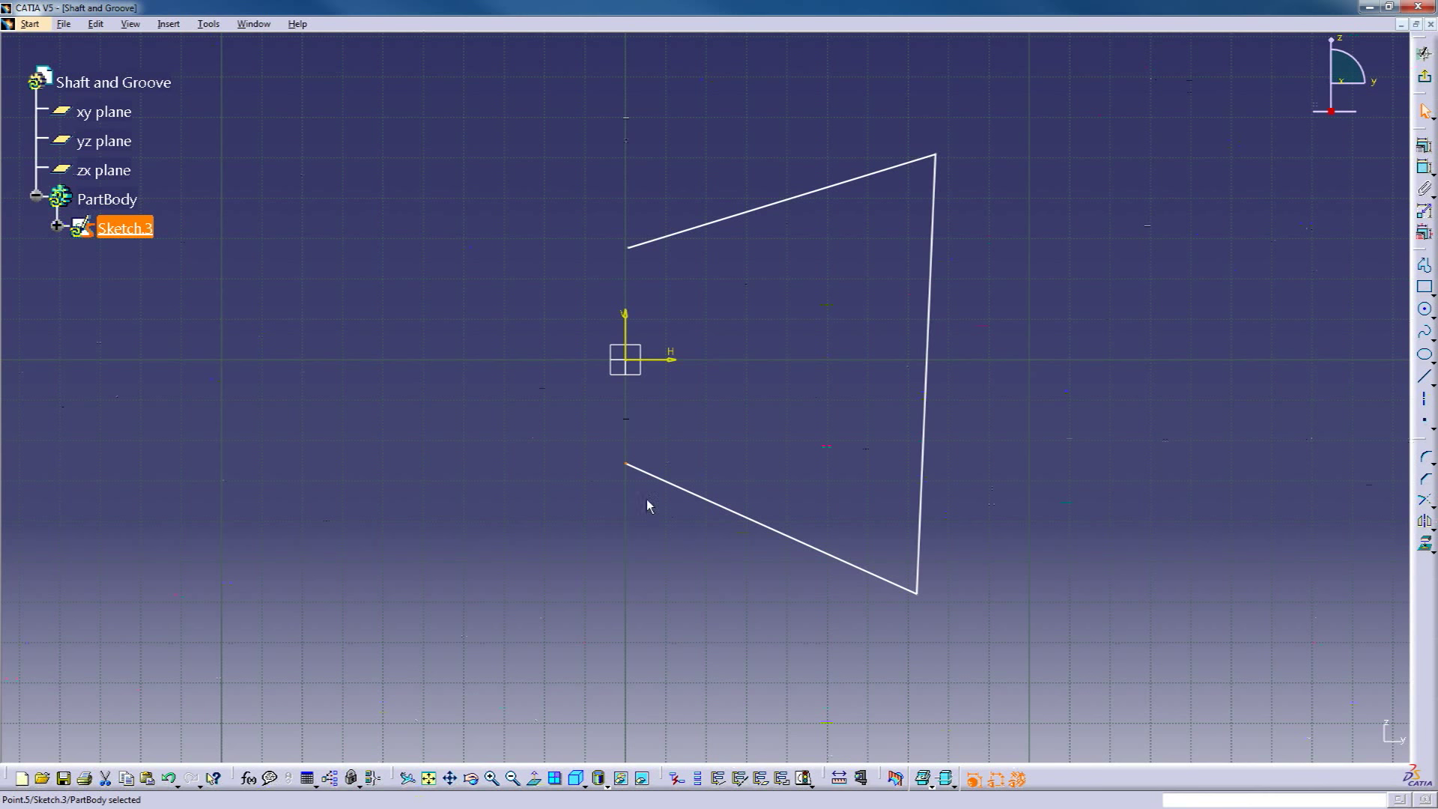
mouse_move(639, 466)
middle_mouse_down()
mouse_move(632, 405)
mouse_move(712, 235)
mouse_move(617, 204)
mouse_move(1088, 387)
middle_mouse_up()
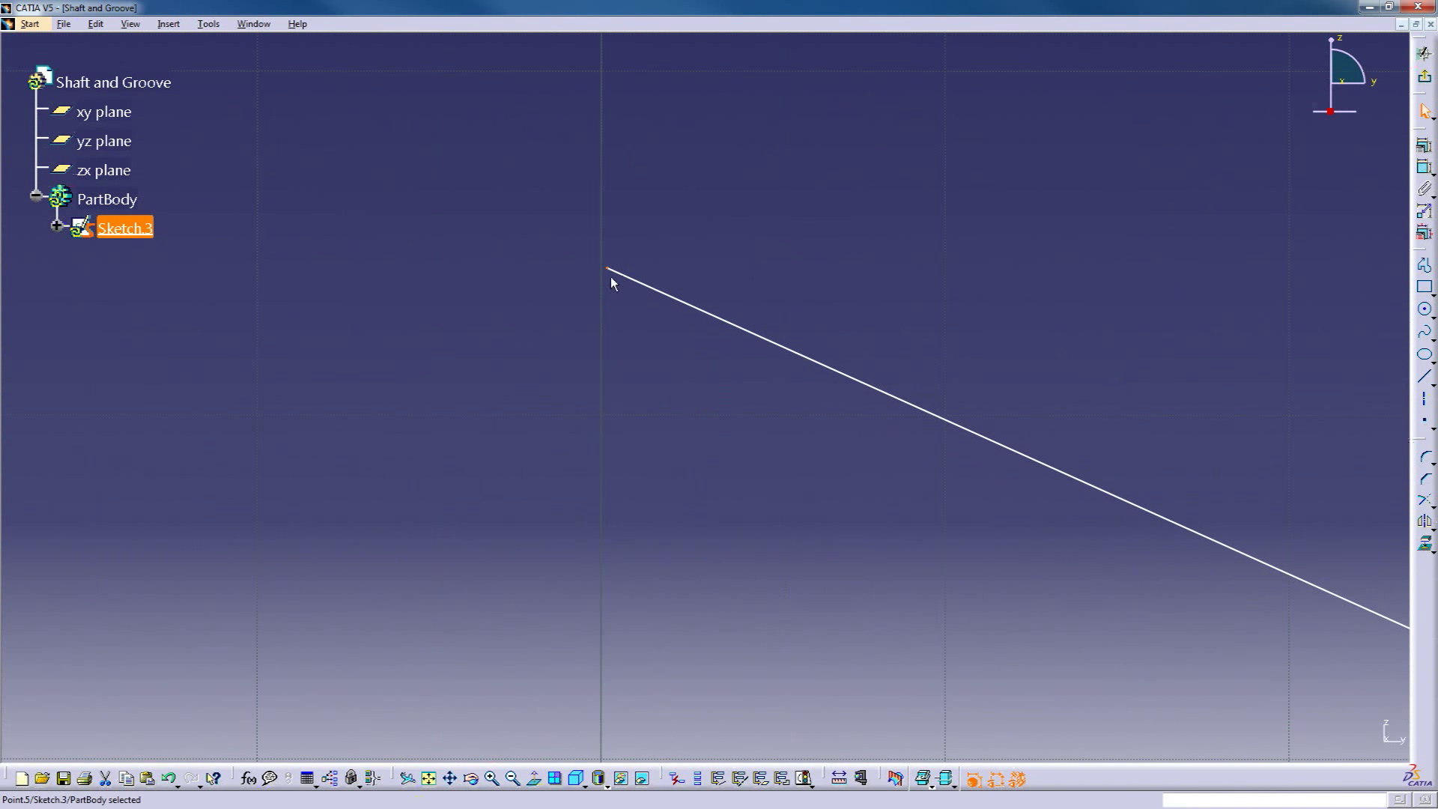
mouse_move(696, 208)
middle_mouse_down()
mouse_move(681, 514)
mouse_move(693, 483)
middle_mouse_up()
middle_click_drag(855, 252, 872, 317)
left_click(1083, 330)
- Constrain the upper line's open endpoint to be coincident with the vertical axis
left_click(1425, 168)
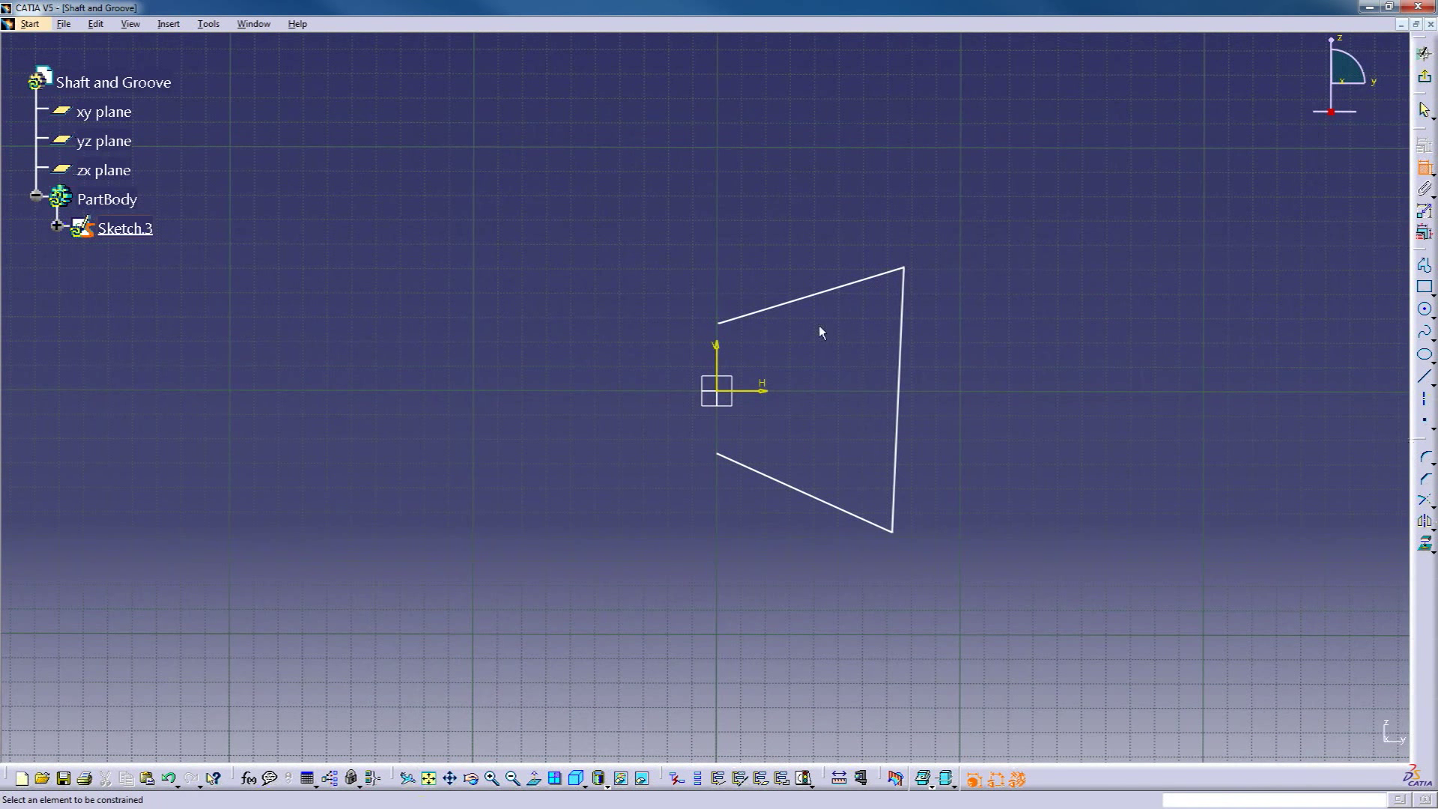
left_click(717, 323)
left_click(720, 357)
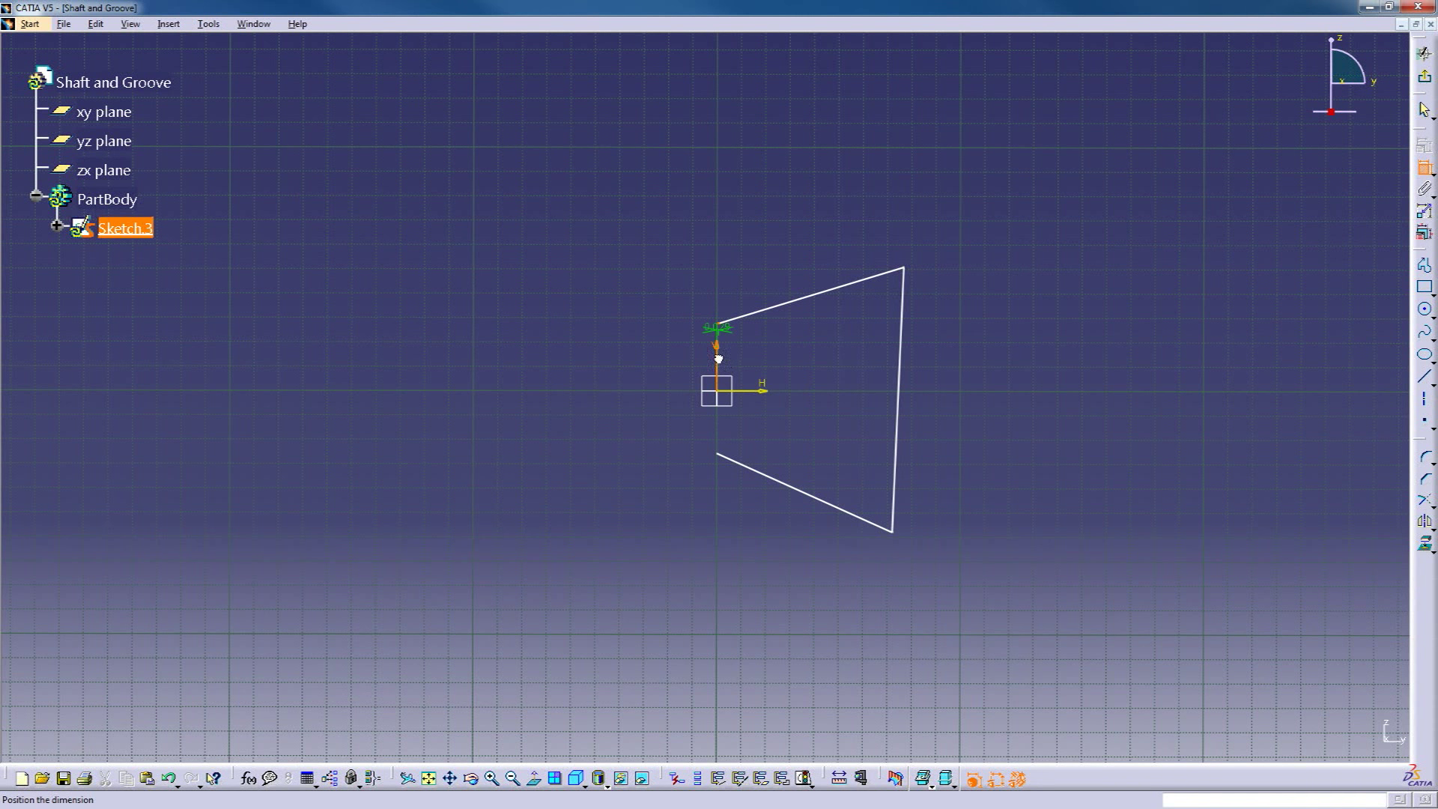
right_click(614, 209)
left_click(657, 274)
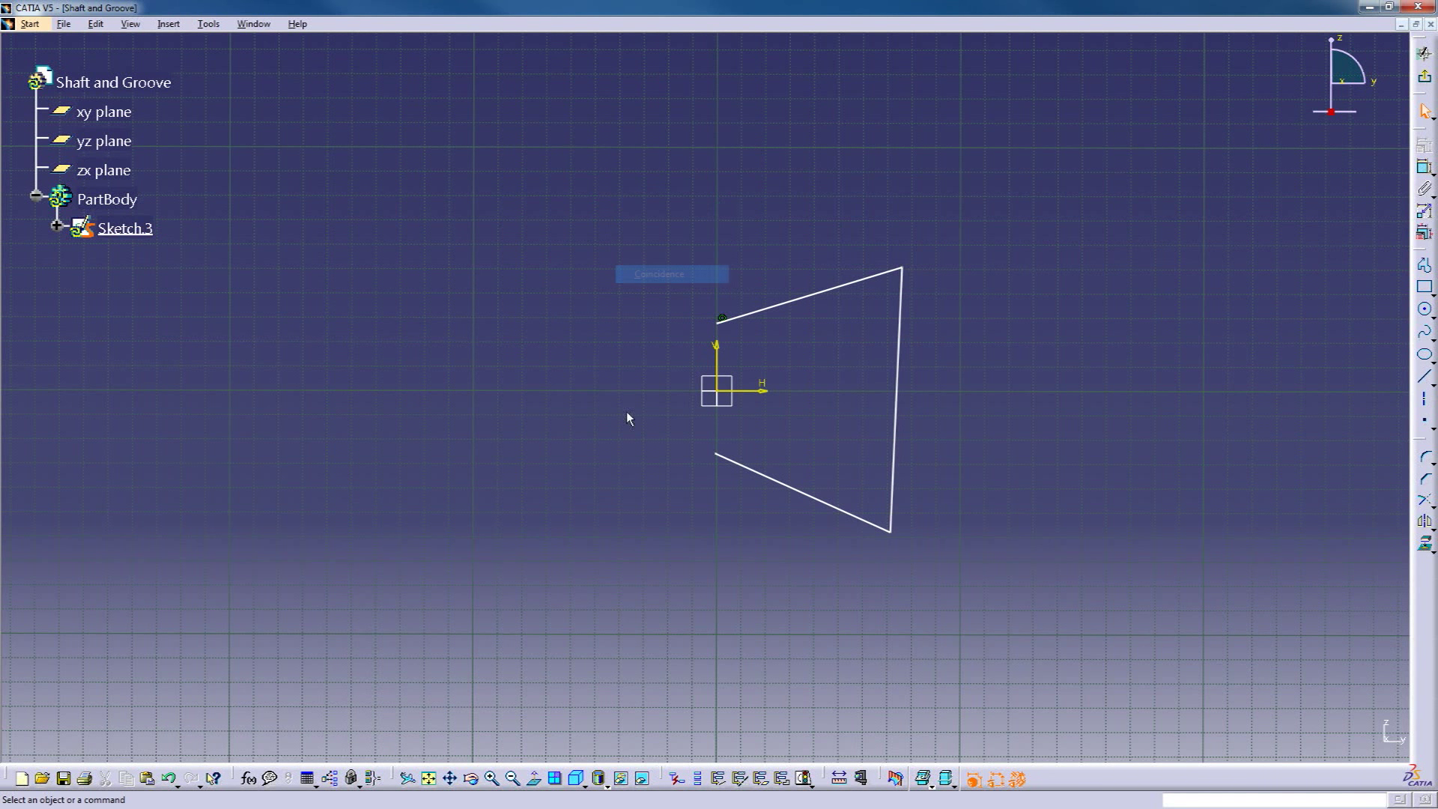
- Constrain the lower line's open endpoint to be coincident with the vertical axis
left_click(1424, 167)
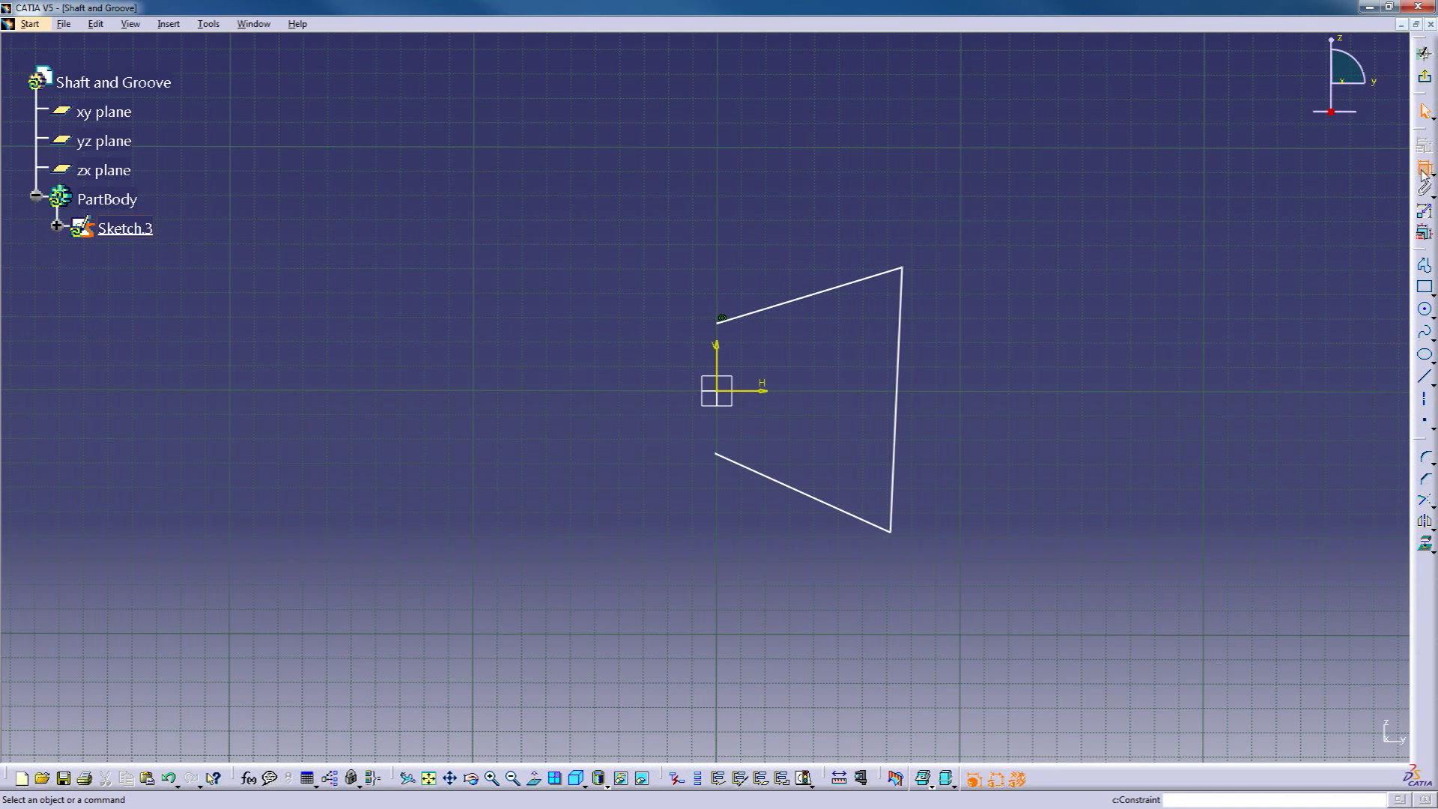
left_click(713, 457)
middle_click_drag(701, 474, 707, 397)
left_click(710, 307)
right_click(540, 383)
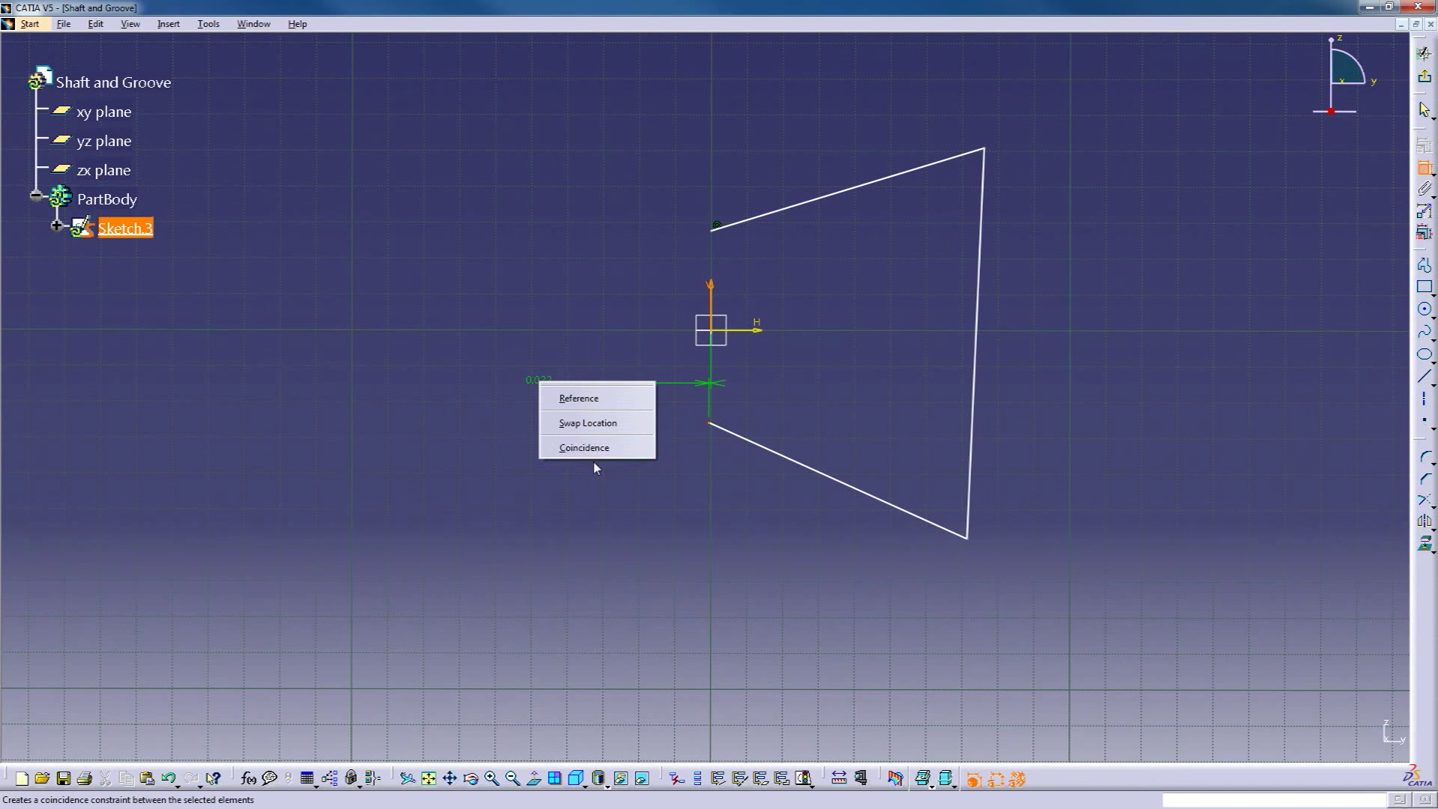
left_click(604, 449)
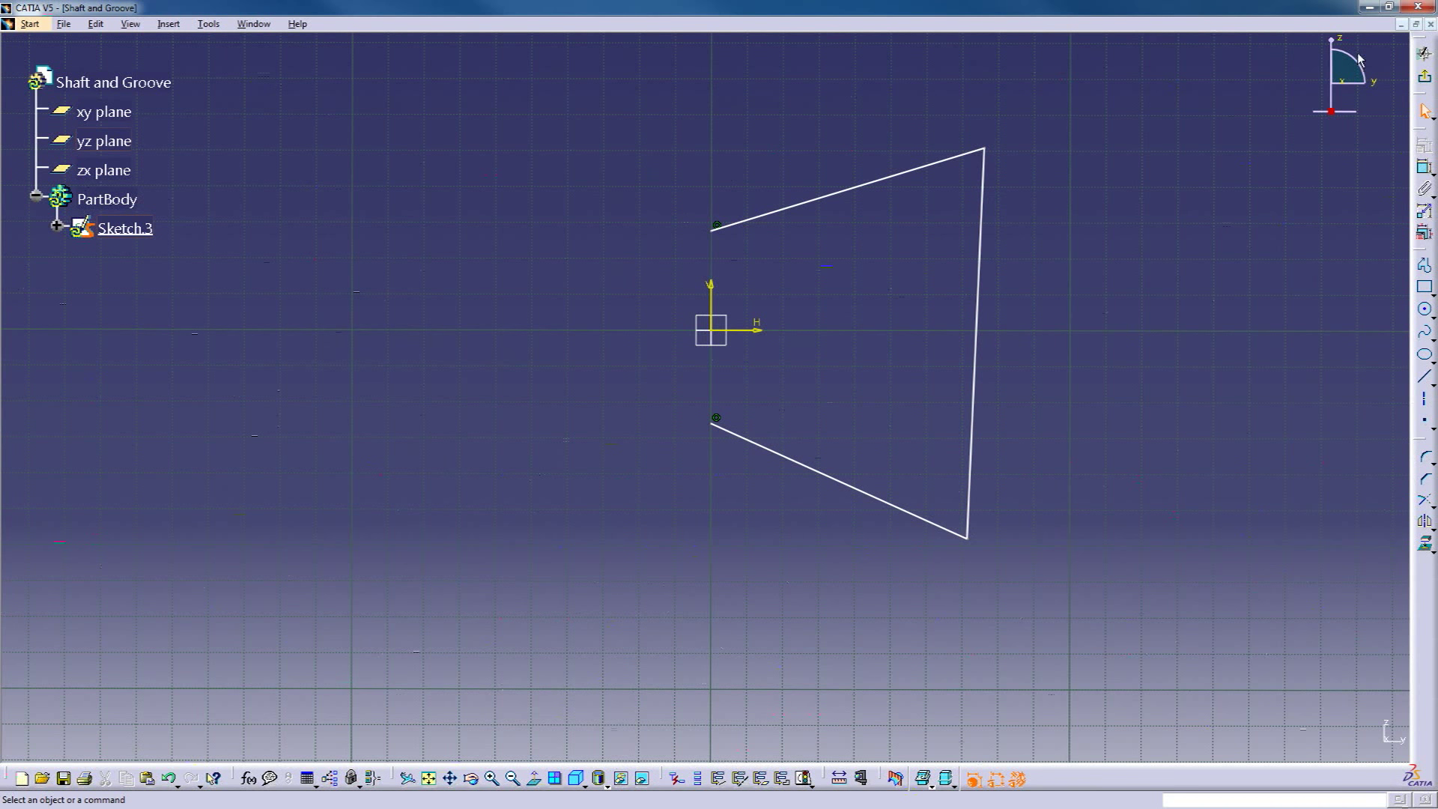
- Leave the sketch and revolve the profile 360° about its vertical axis into a solid with Shaft
left_click(1425, 53)
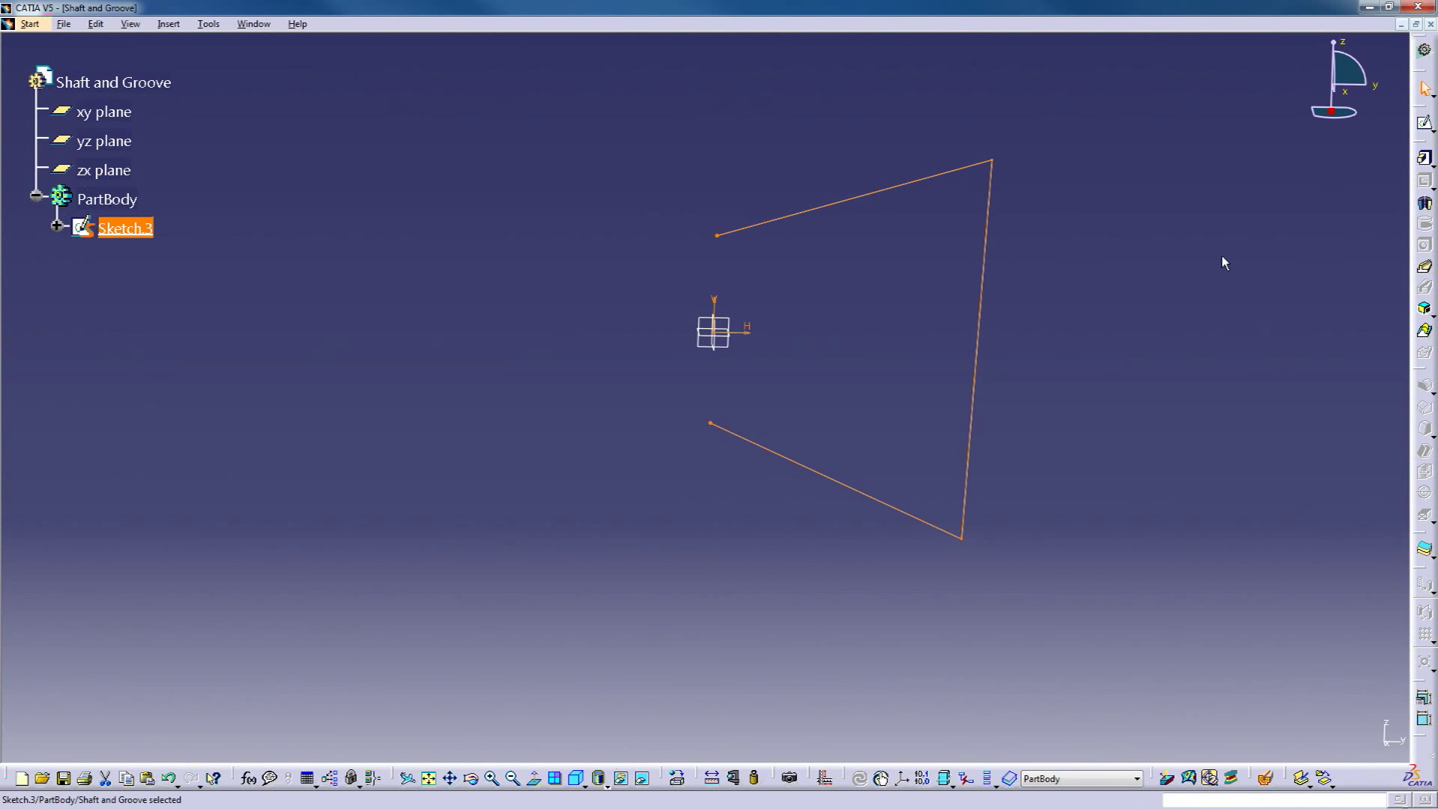
left_click(1424, 203)
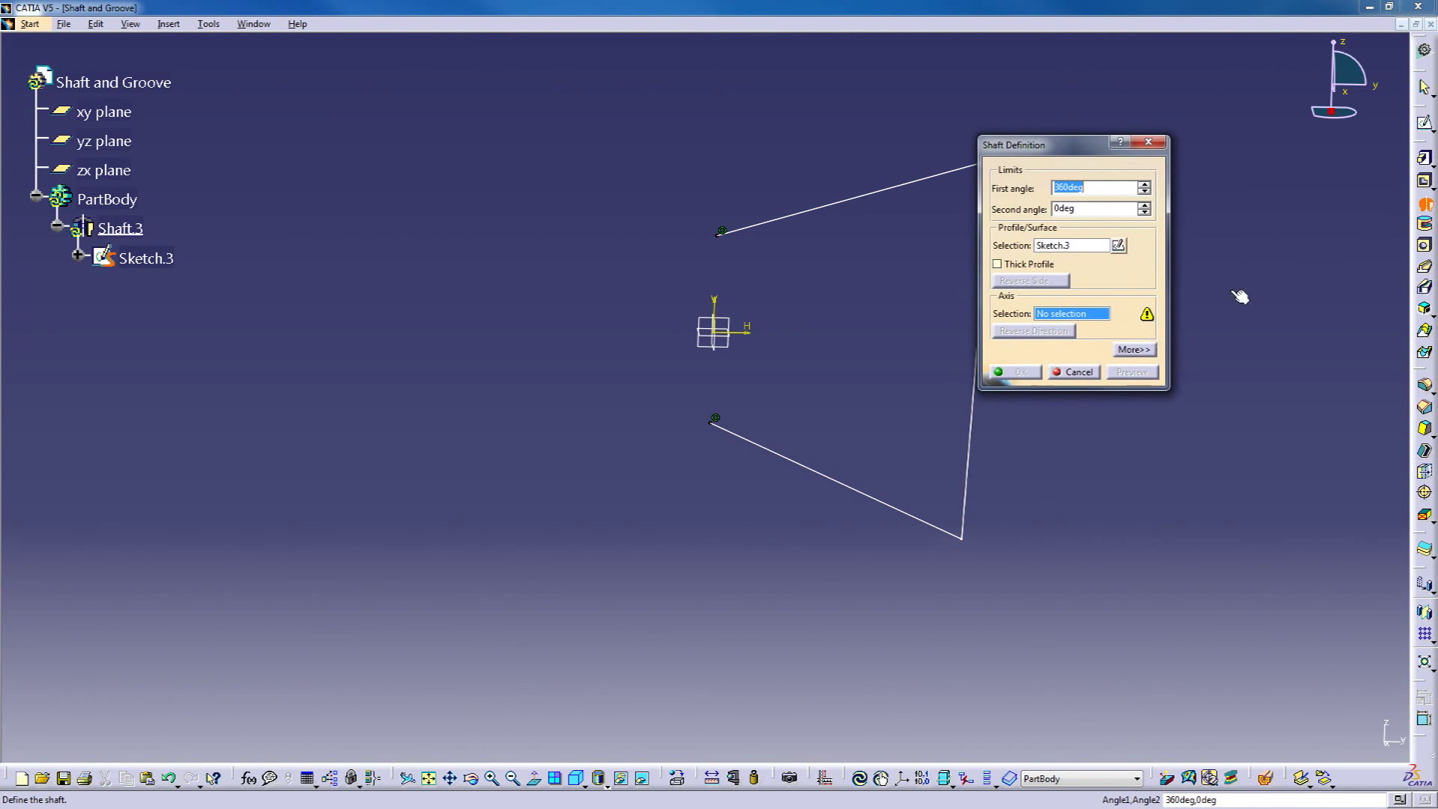
left_click(717, 303)
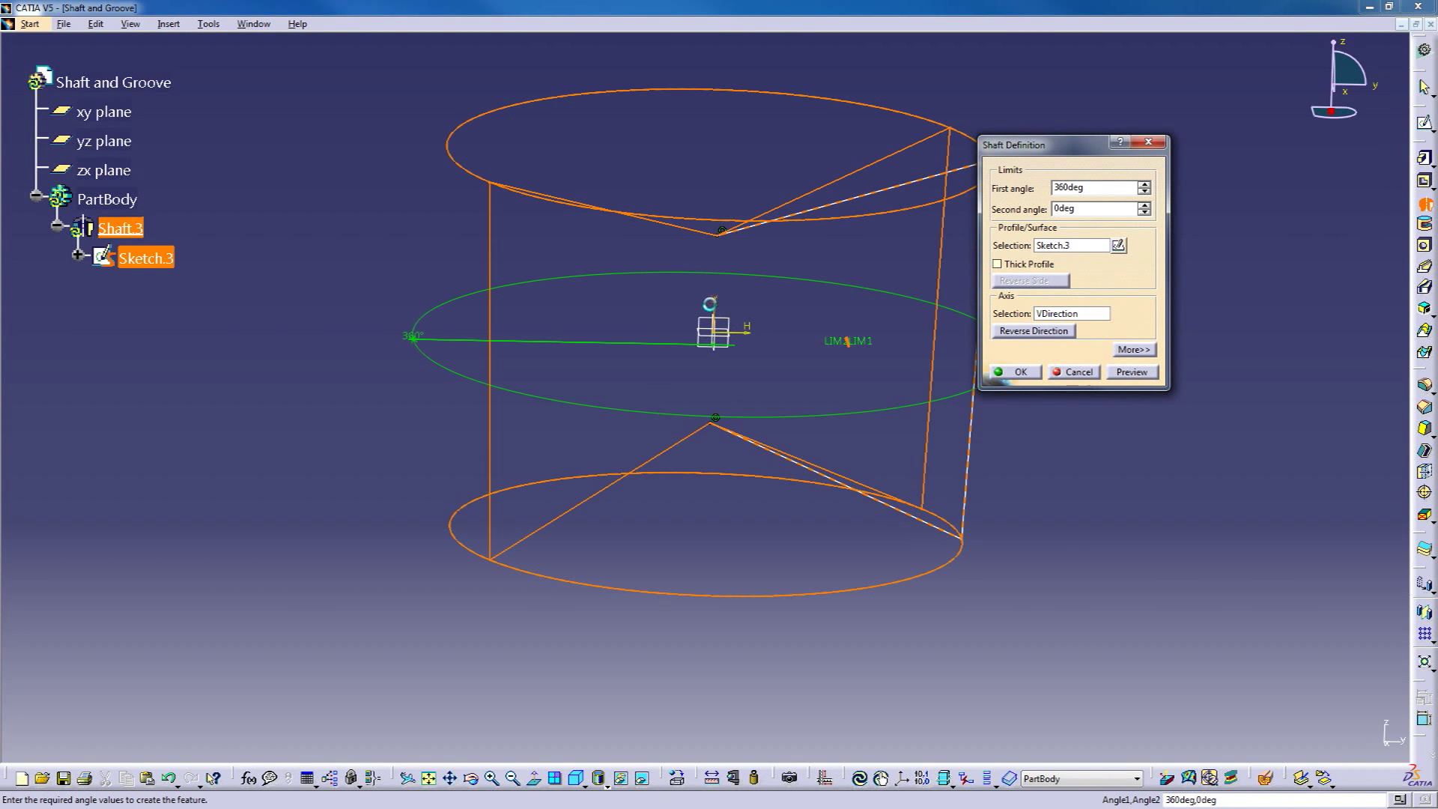
left_click(1020, 372)
middle_click_drag(970, 397, 761, 372)
- Undo the shaft and the sketch edits that brought the profile's open ends to the axis
key("ctrl+z")
key("ctrl+z")
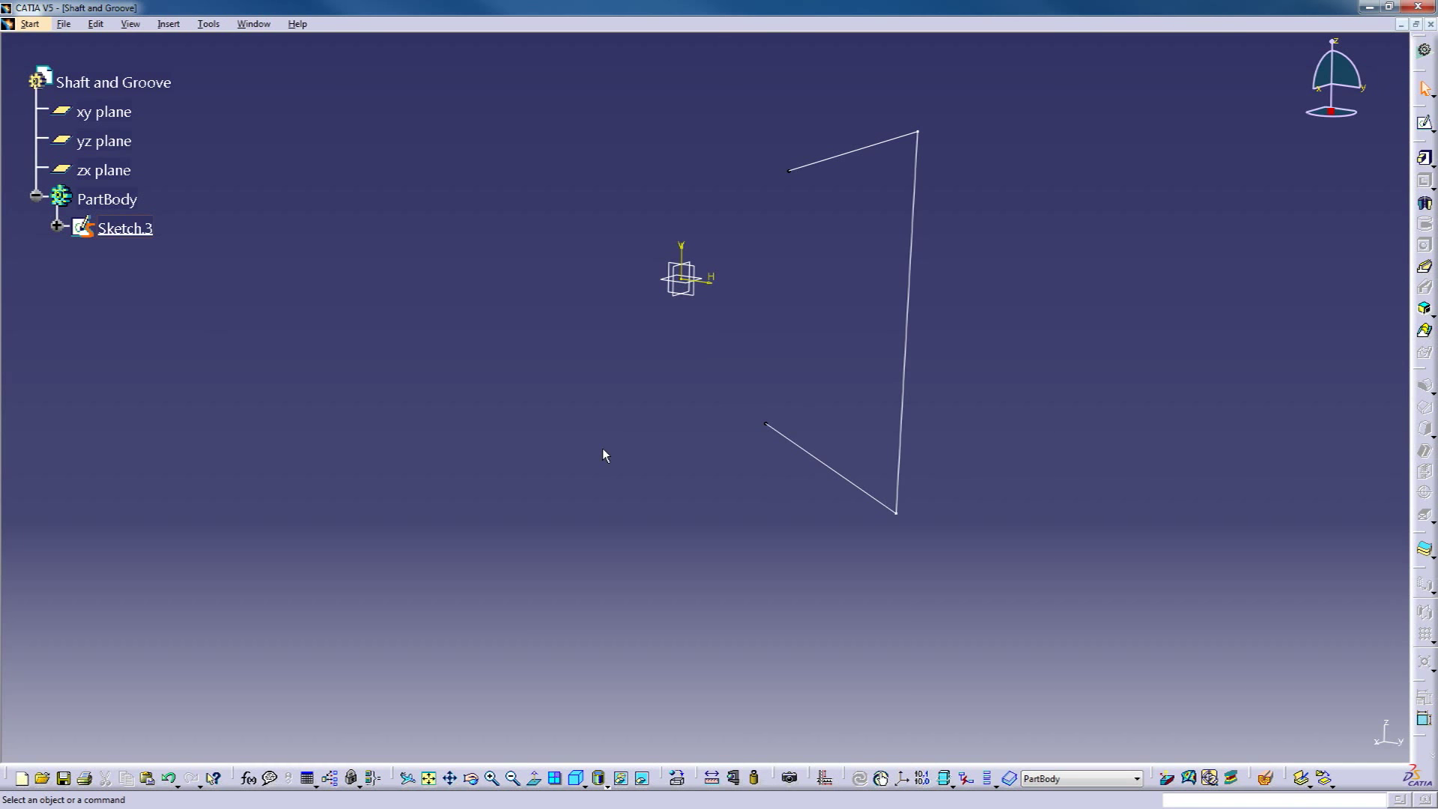
middle_click_drag(633, 432, 750, 489)
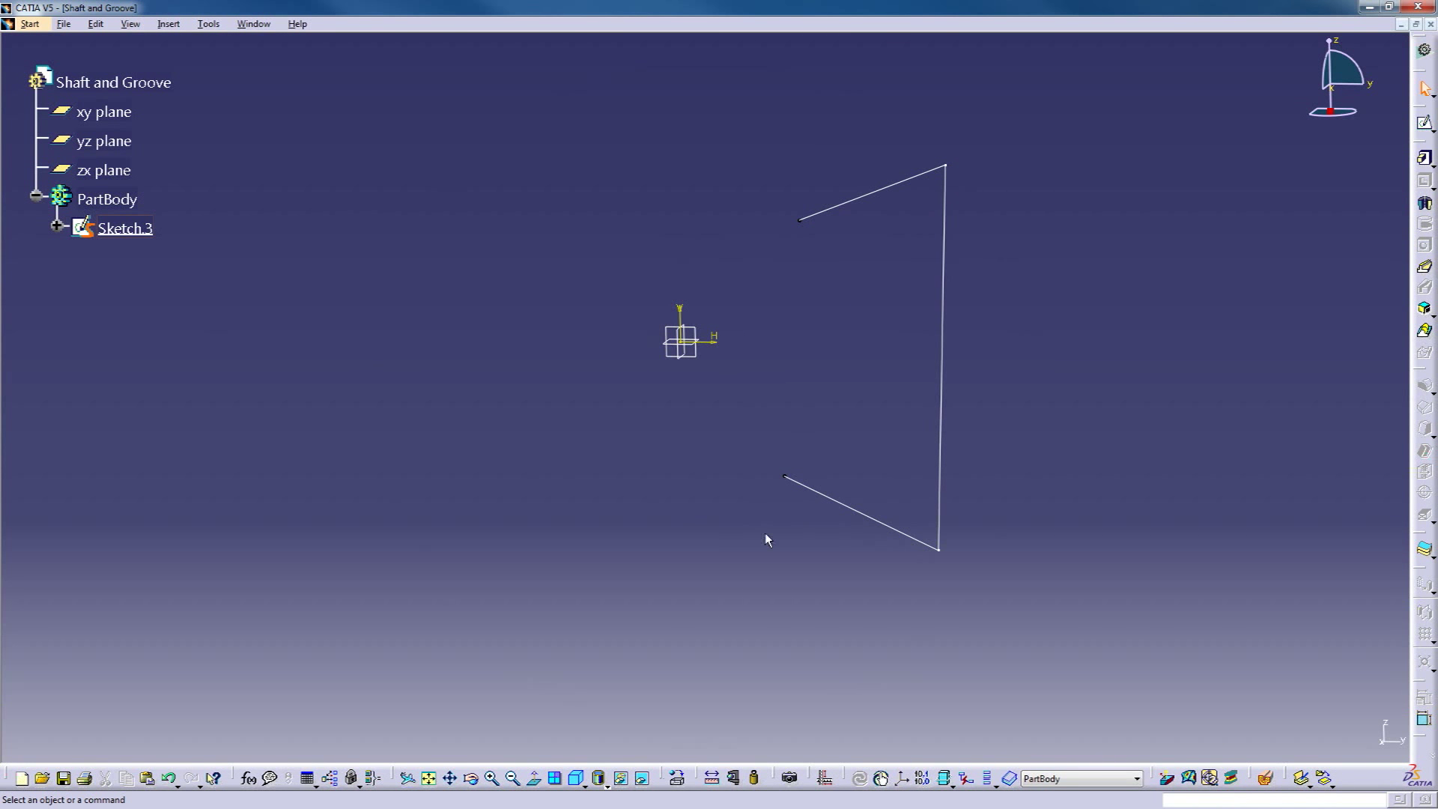
- Reopen Sketch.3 and draw a line joining the upper and lower open endpoints to close the profile
double_click(127, 233)
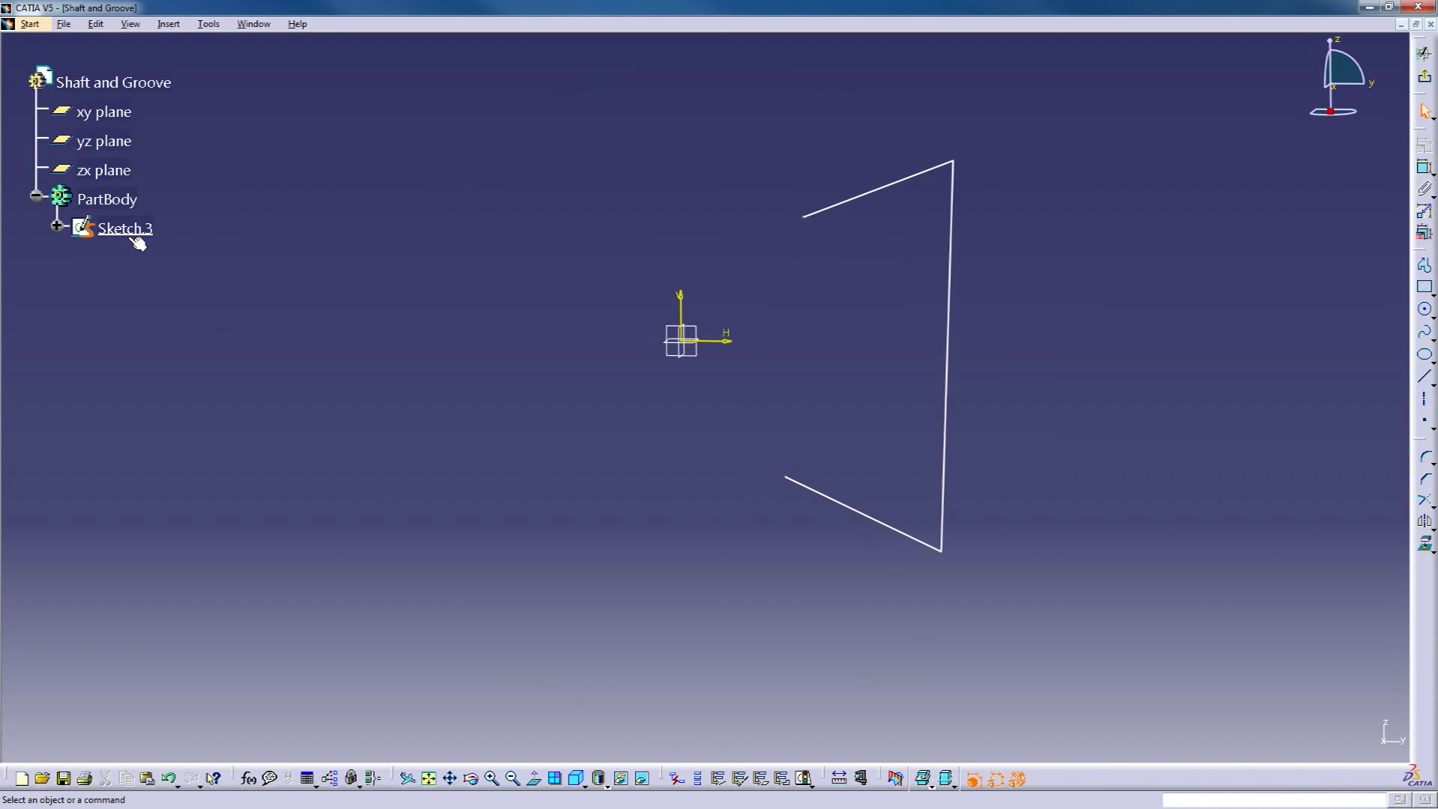
left_click(1425, 377)
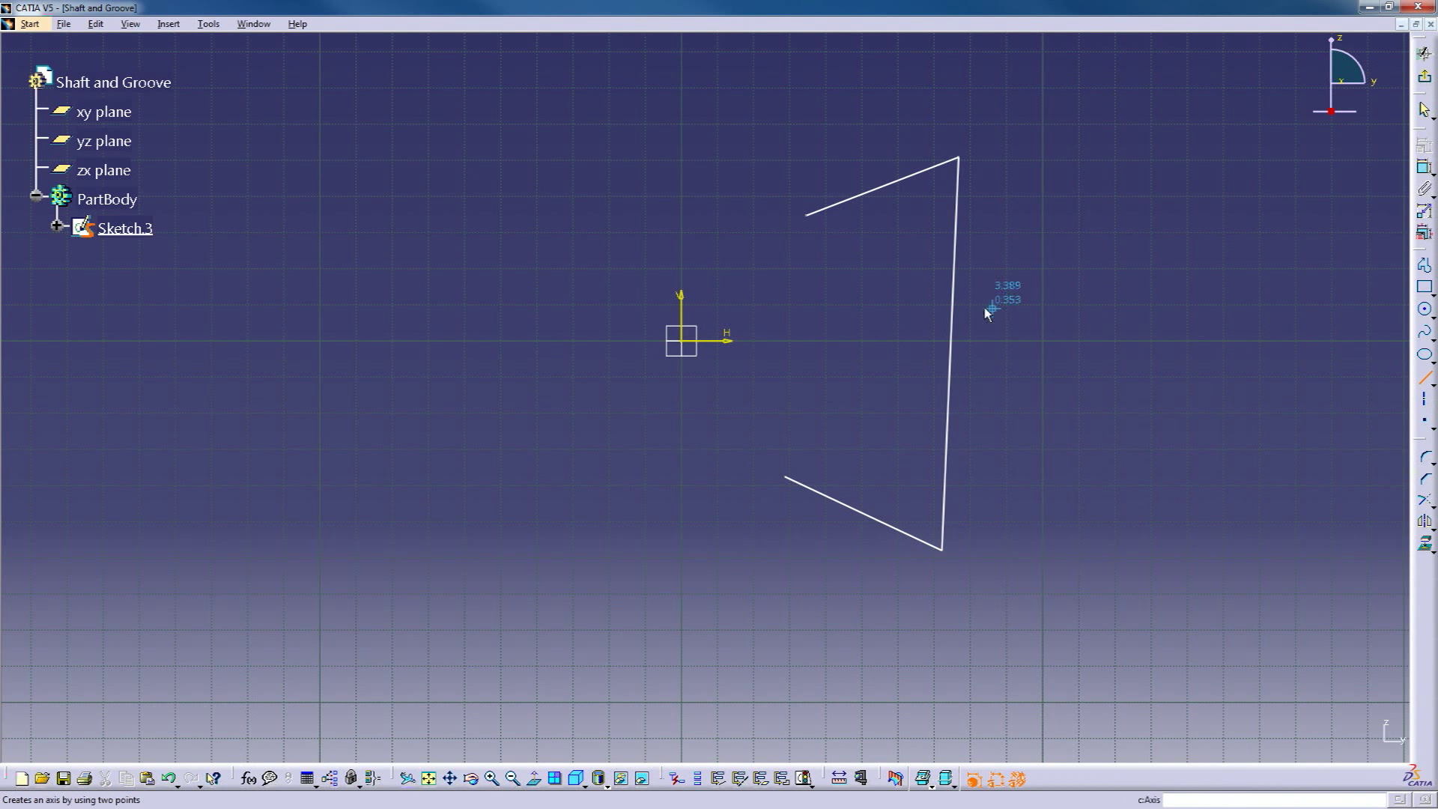
left_click(808, 216)
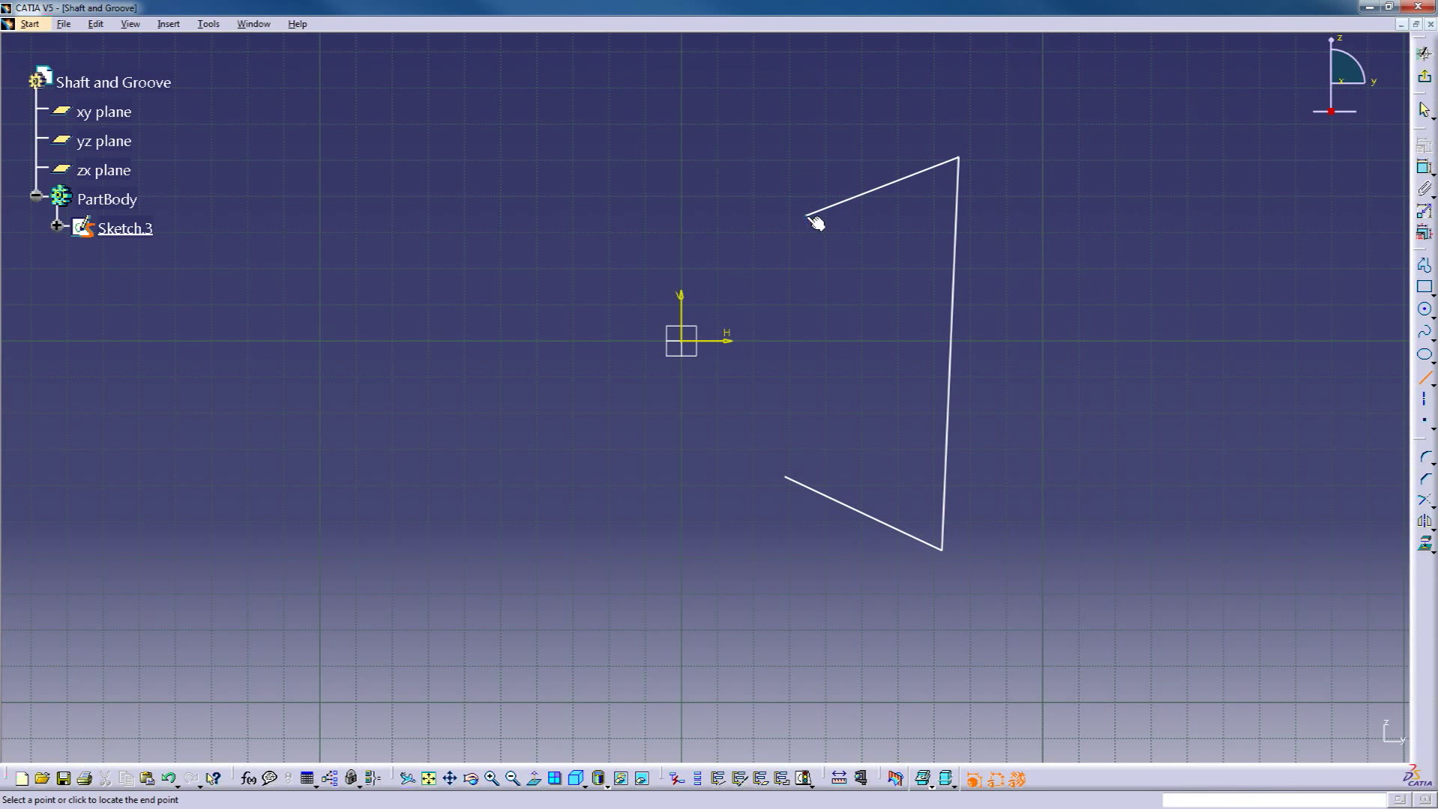
left_click(786, 477)
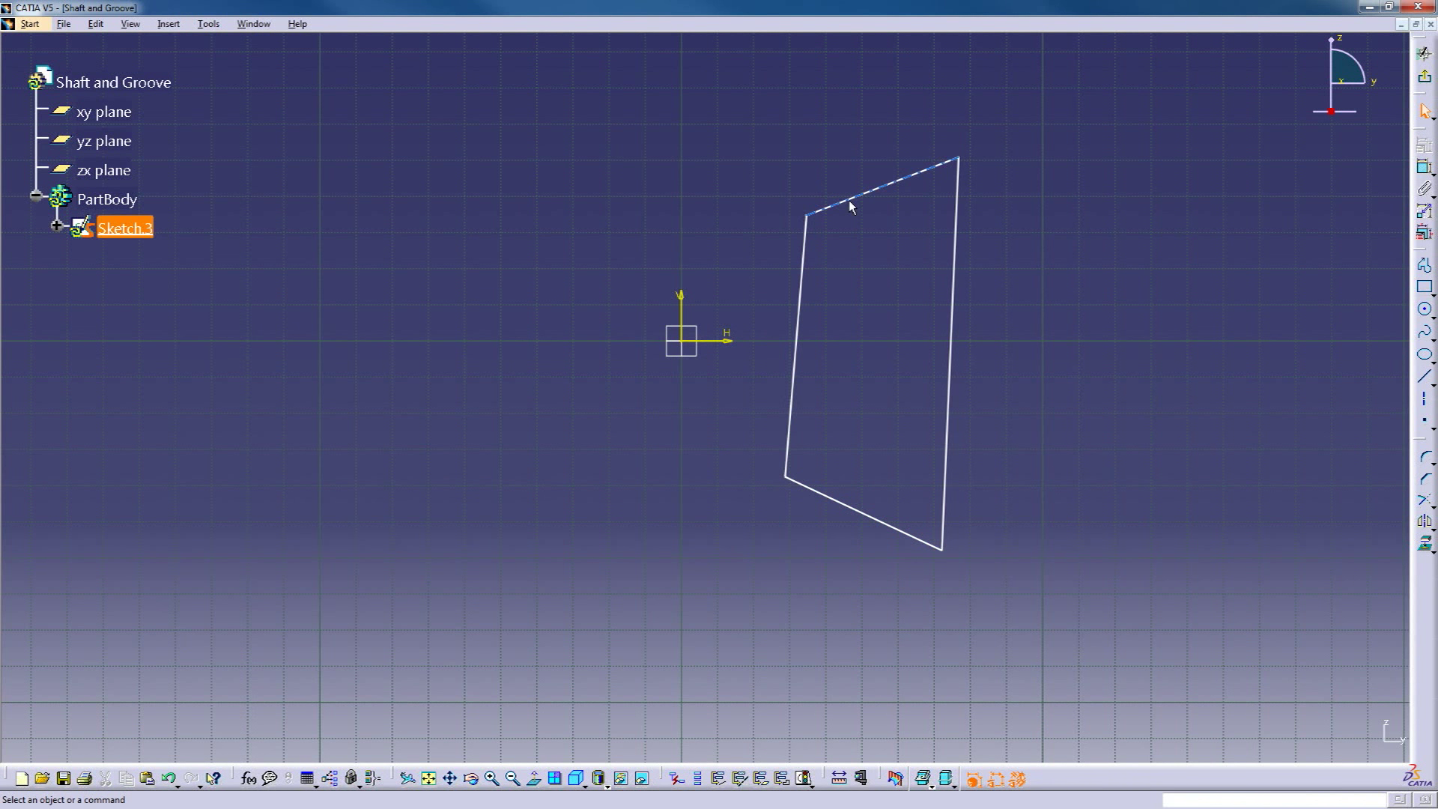
- Leave the sketch and revolve the closed profile 360° with Shaft, using its closing line as the axis
left_click(1426, 78)
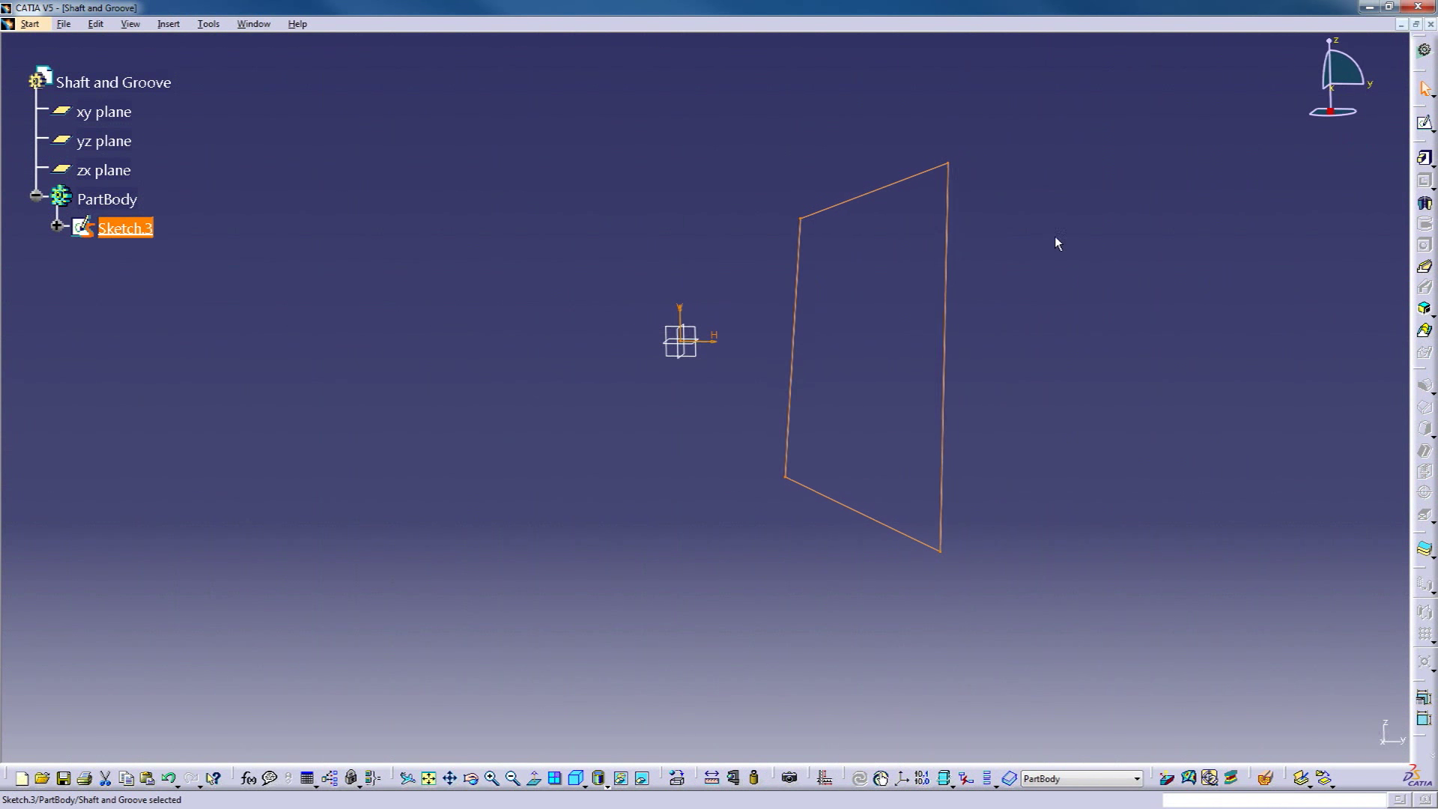
left_click(1425, 203)
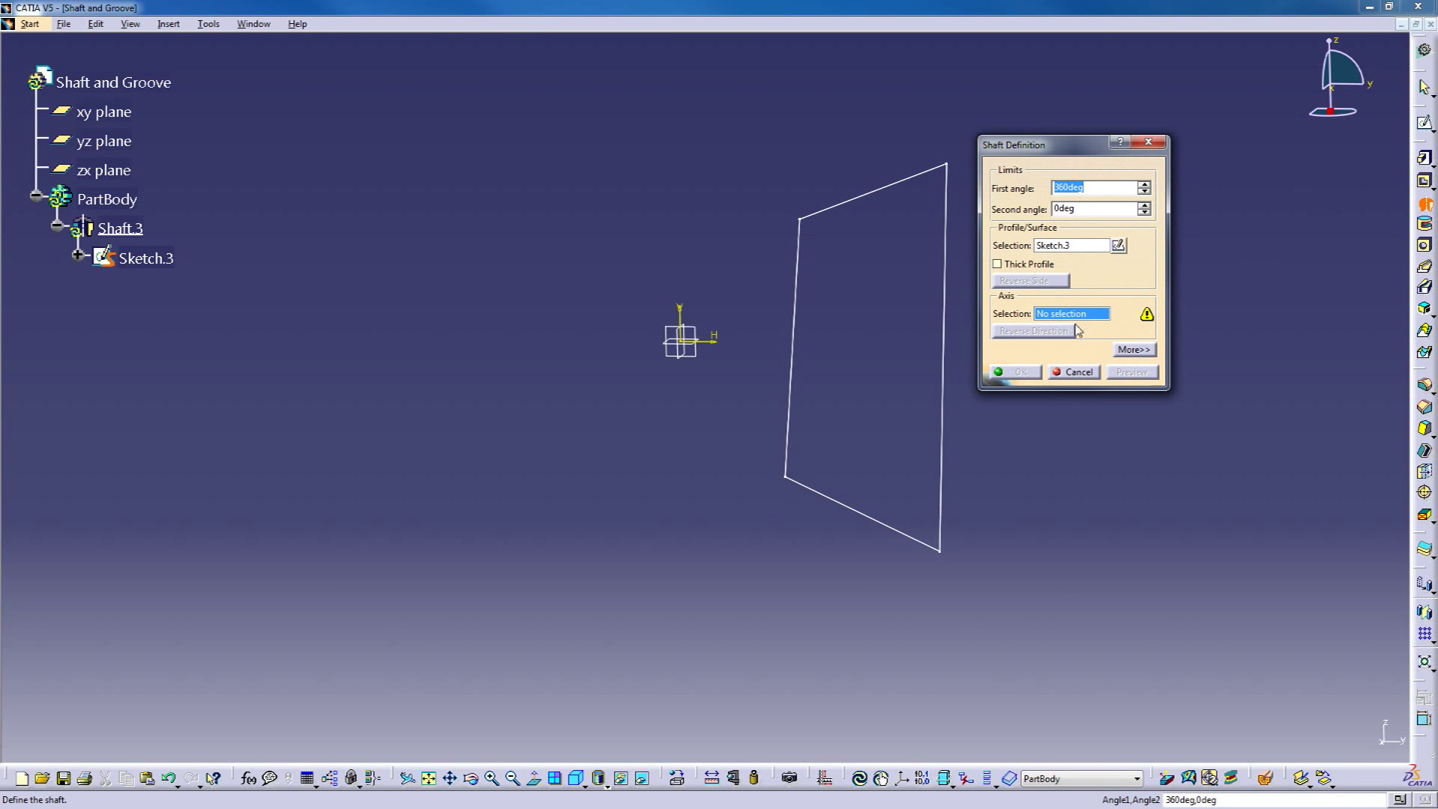
left_click(797, 304)
middle_click_drag(770, 356, 893, 413)
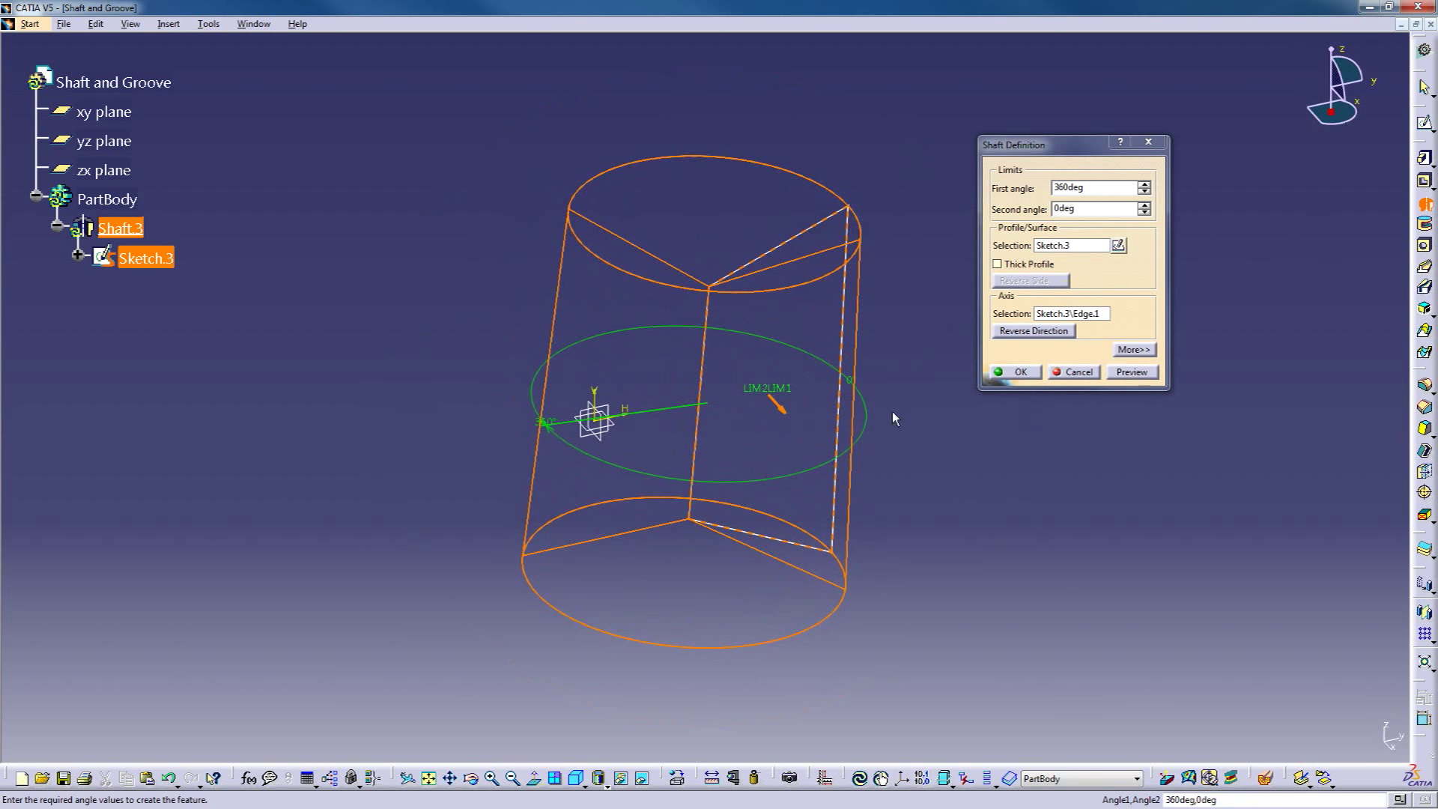
left_click(1020, 372)
middle_click_drag(963, 442, 851, 413)
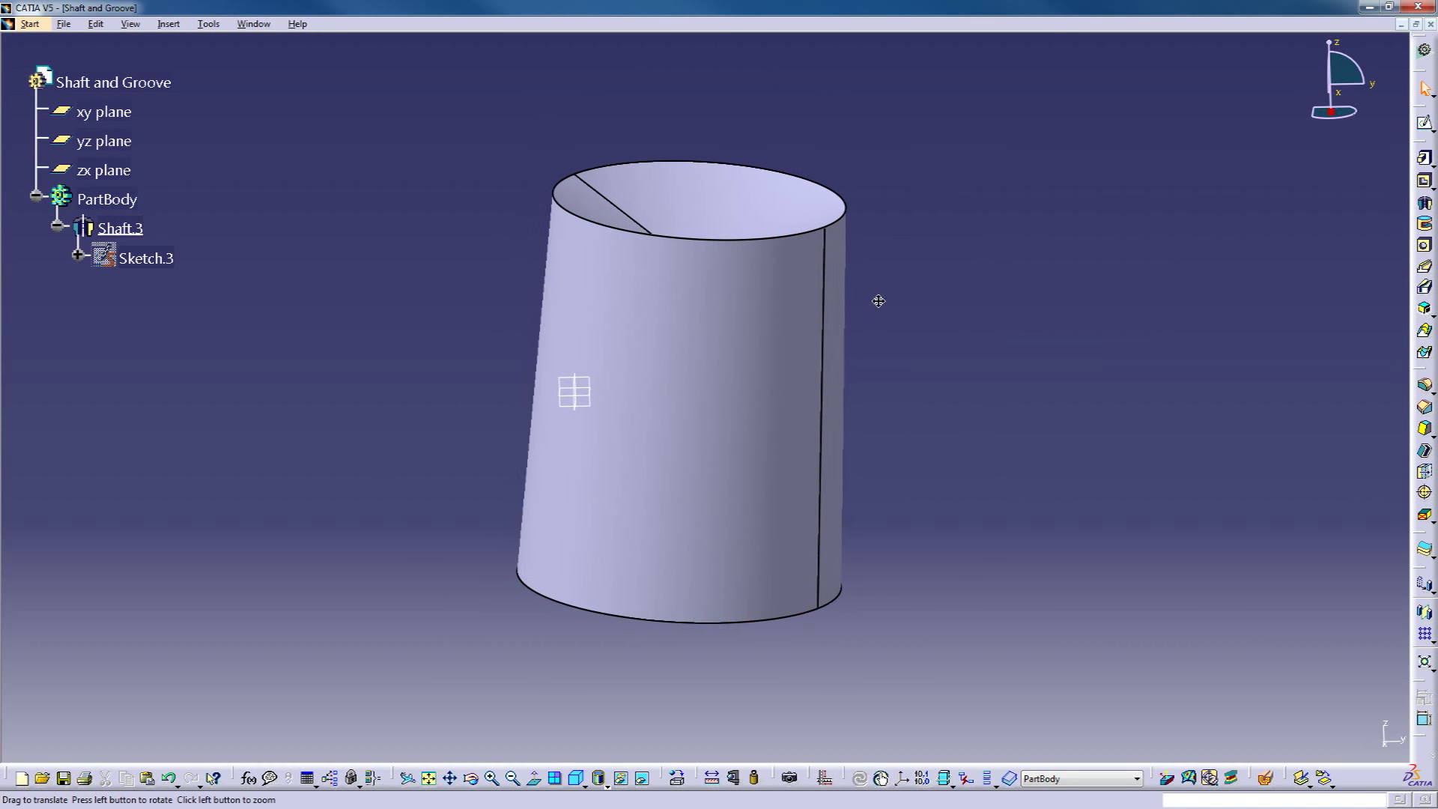
middle_click_drag(878, 298, 942, 262)
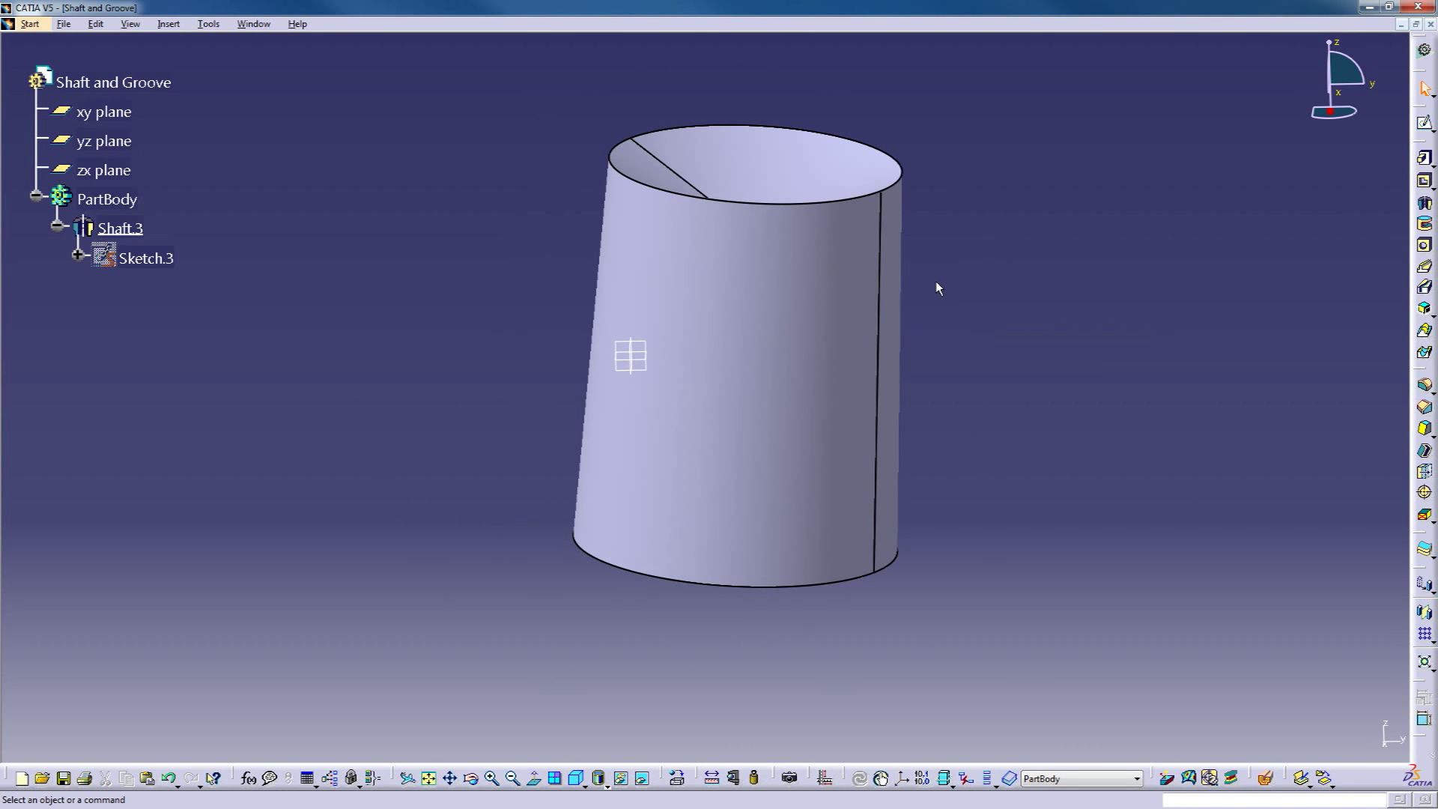
- Undo the shaft and the closing line so the profile is open again
key("ctrl+z")
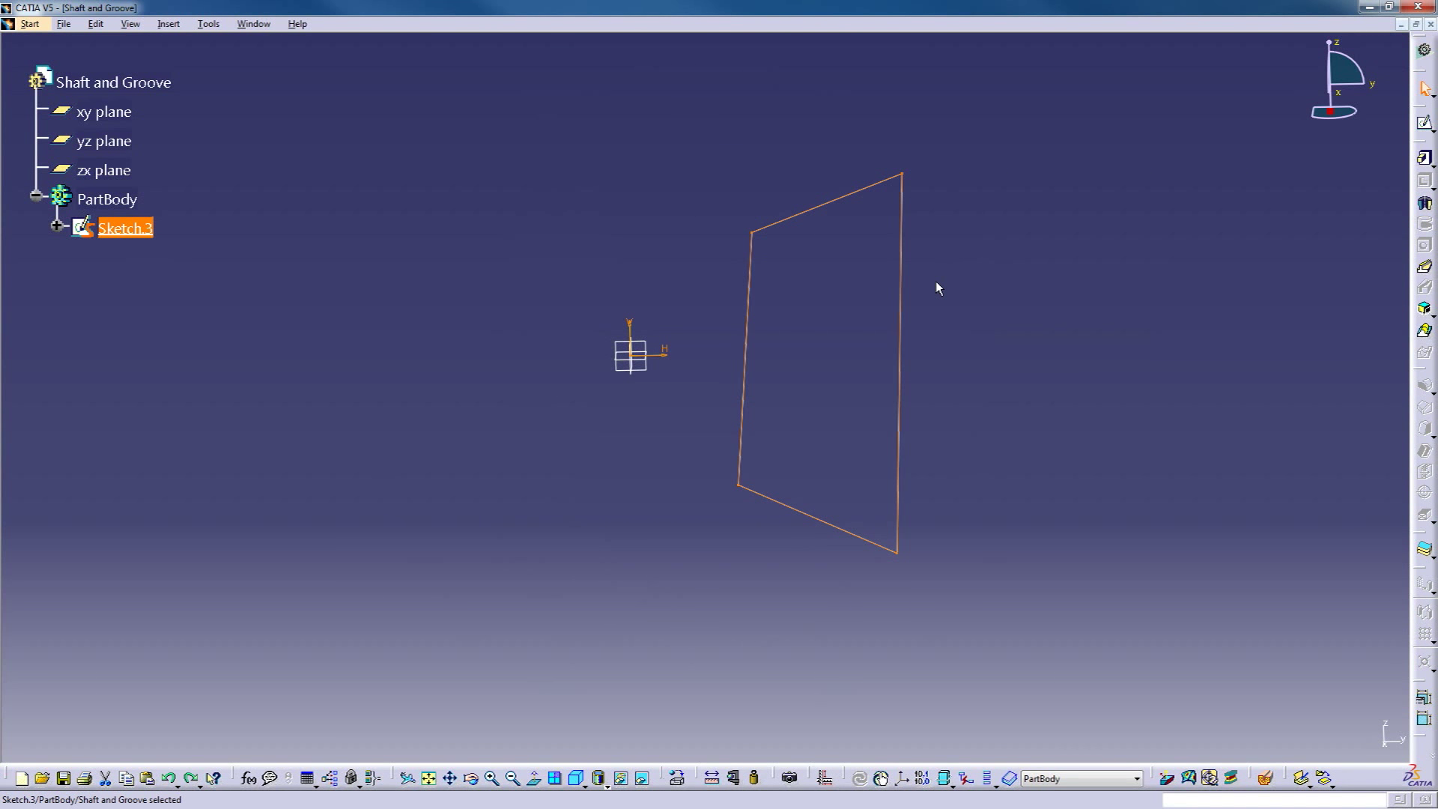
left_click(938, 288)
mouse_move(809, 352)
middle_mouse_down()
mouse_move(802, 322)
mouse_move(847, 297)
middle_mouse_up()
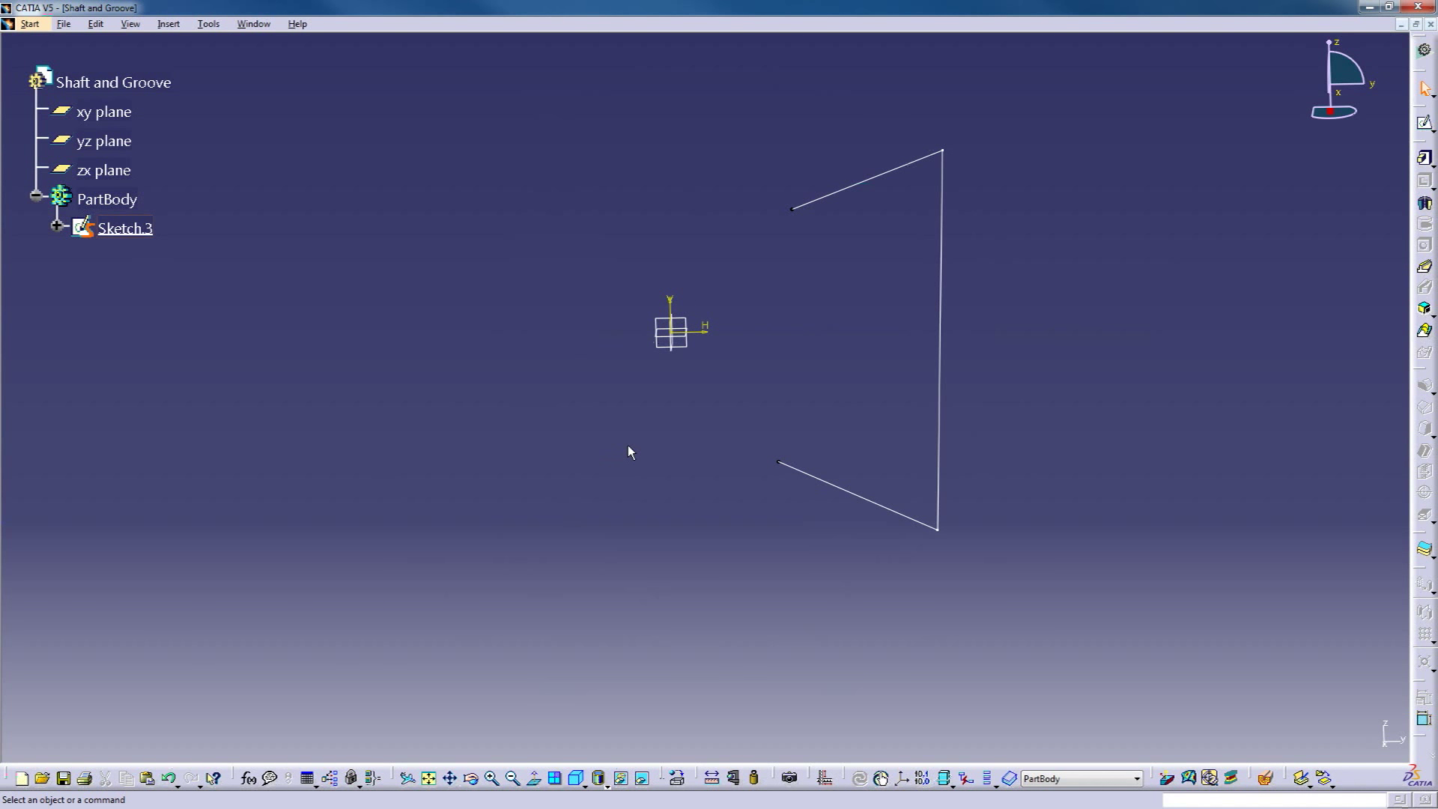
mouse_move(701, 411)
middle_mouse_down()
mouse_move(725, 379)
mouse_move(729, 395)
mouse_move(731, 363)
middle_mouse_up()
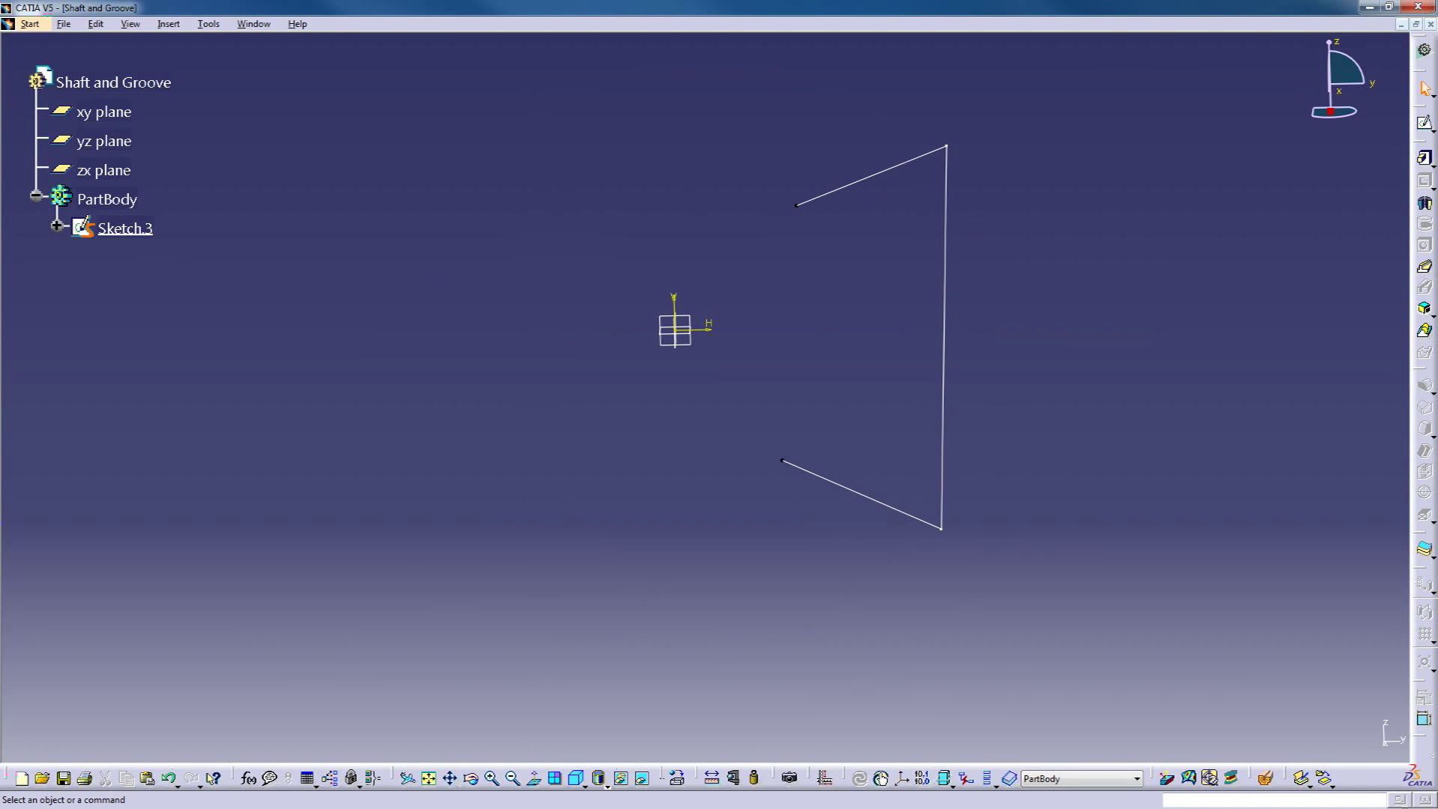
- Edit Sketch.3 again and close the profile with a line between its two open endpoints
left_click(124, 228)
double_click(125, 229)
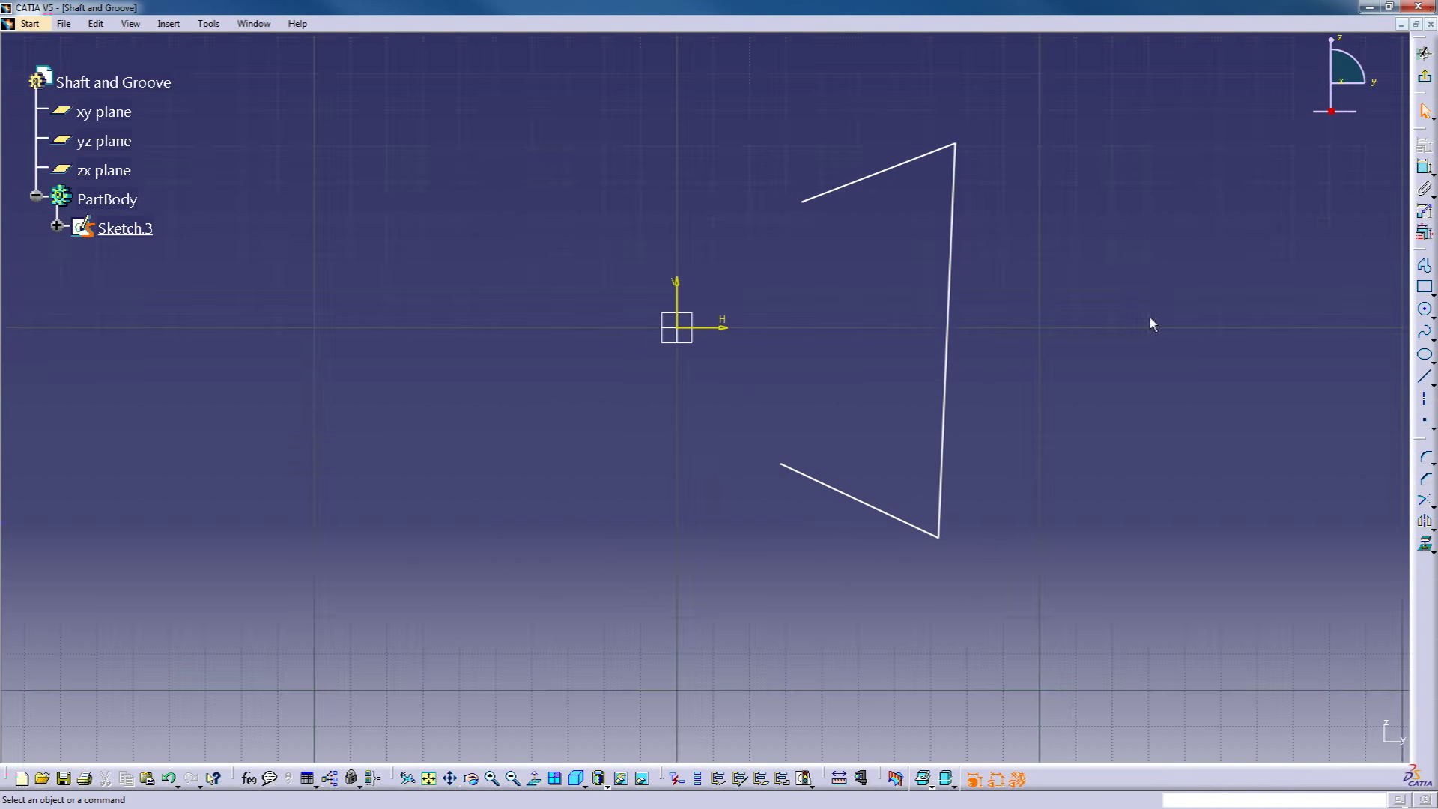
left_click(1425, 377)
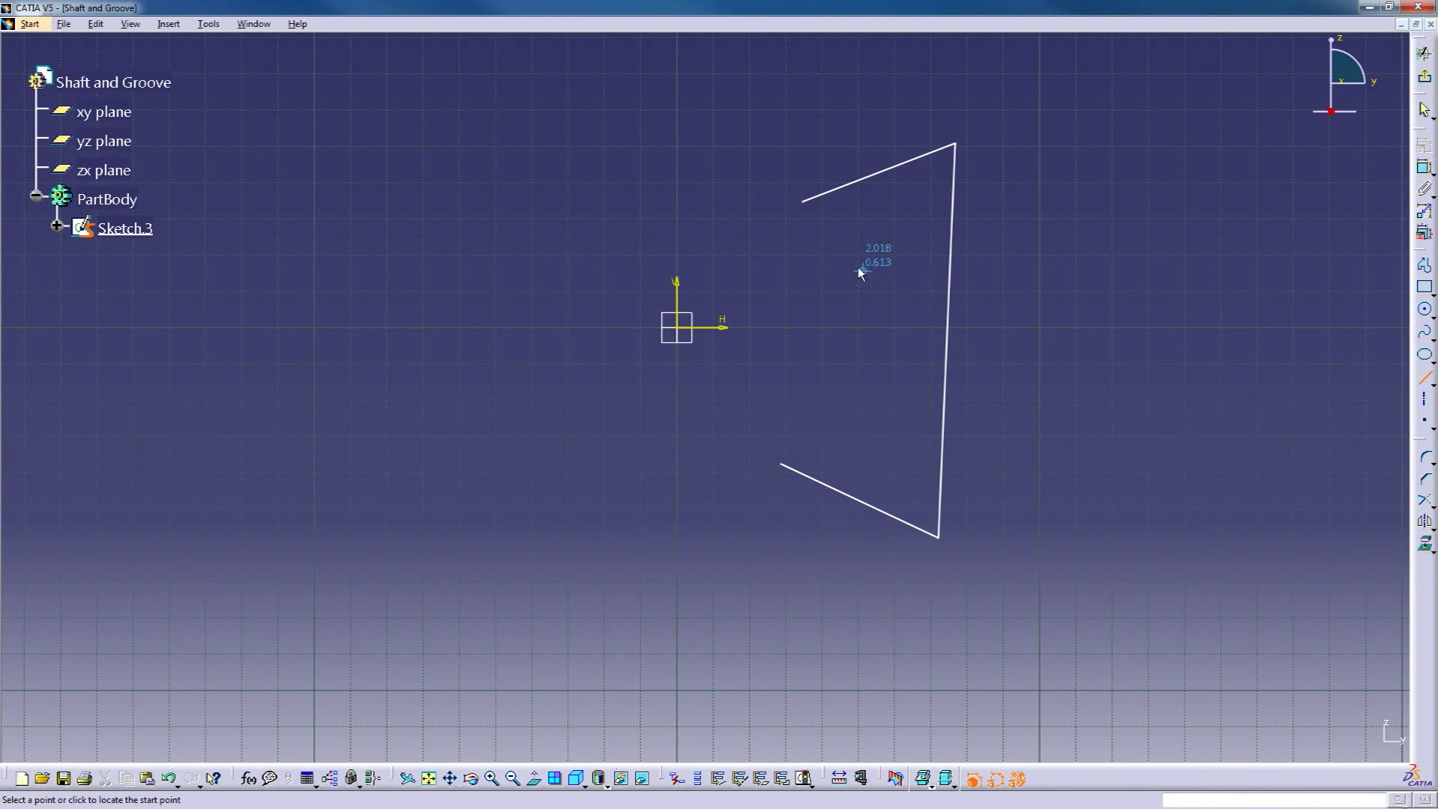
left_click(803, 201)
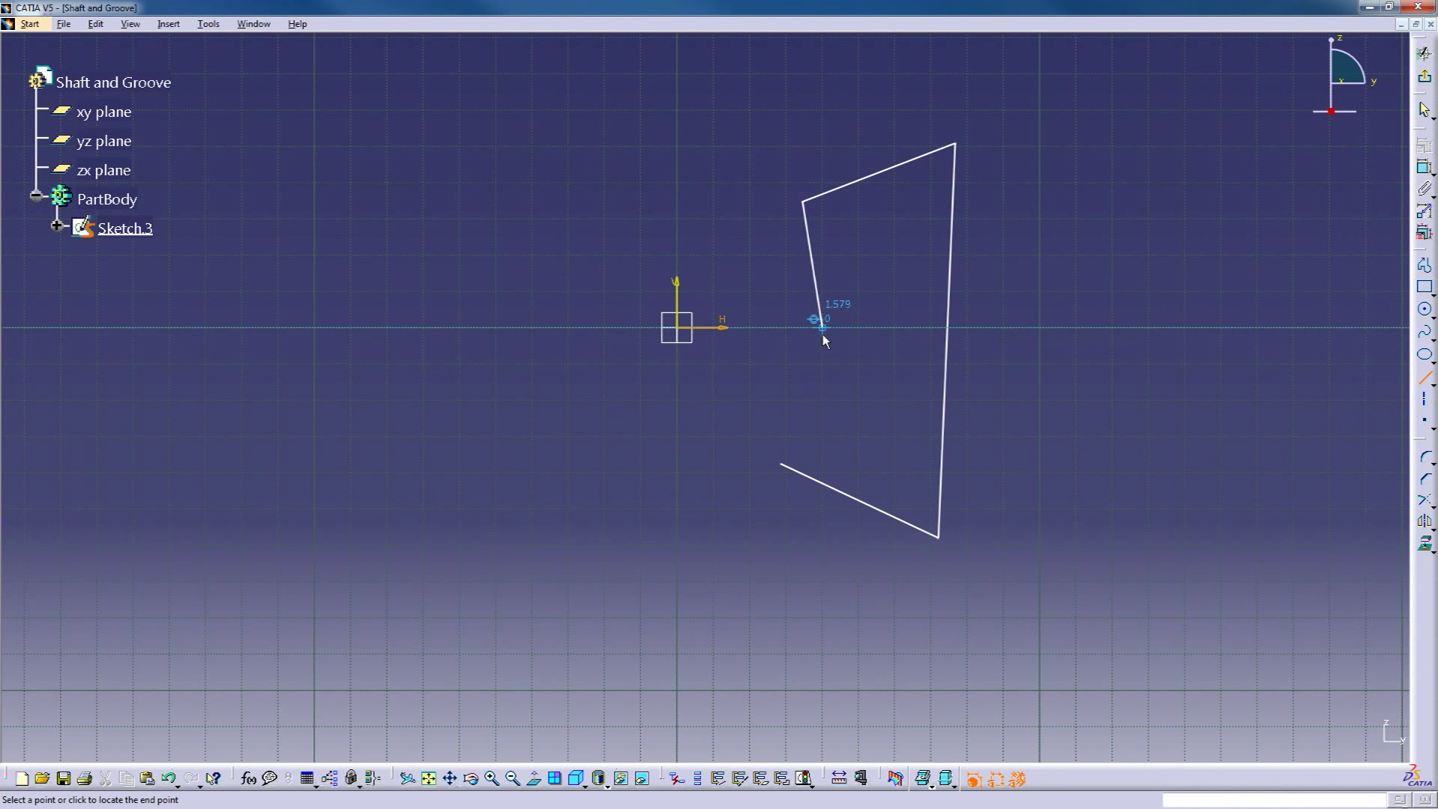
left_click(782, 465)
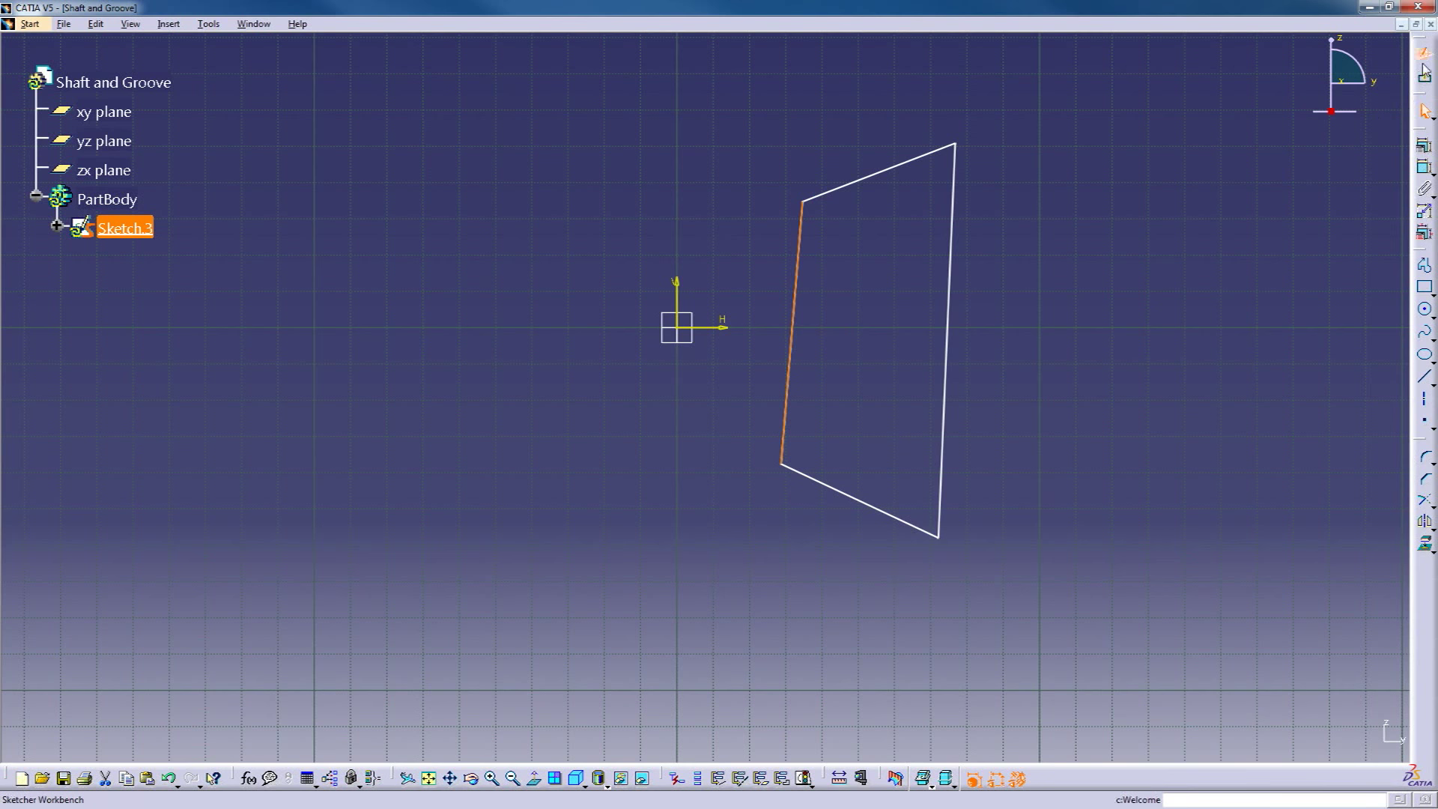
- Leave the sketch and revolve the closed profile 360° about the sketch's vertical axis with Shaft
left_click(1426, 84)
left_click(1425, 202)
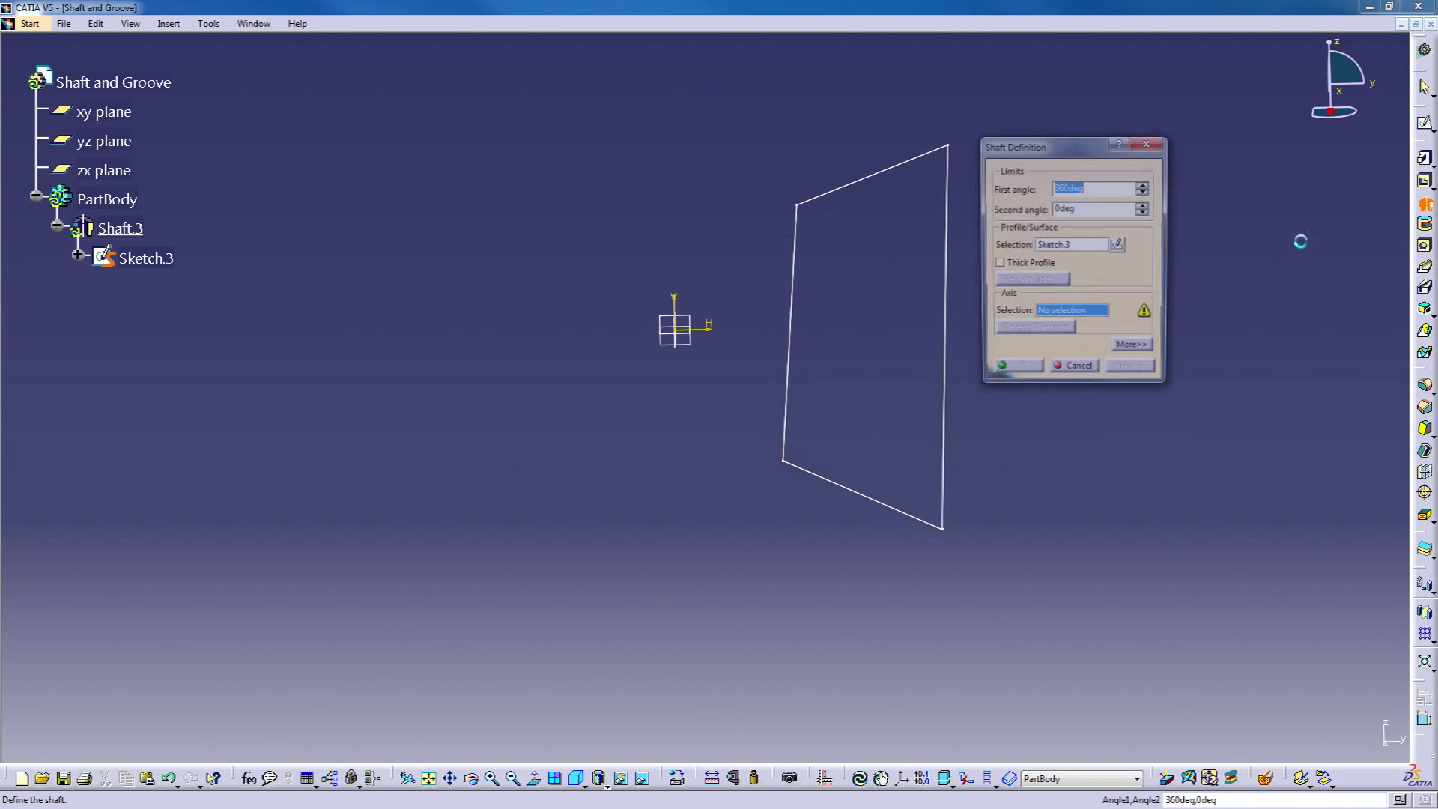
left_click(676, 304)
left_click(1016, 371)
middle_click_drag(750, 307, 687, 397)
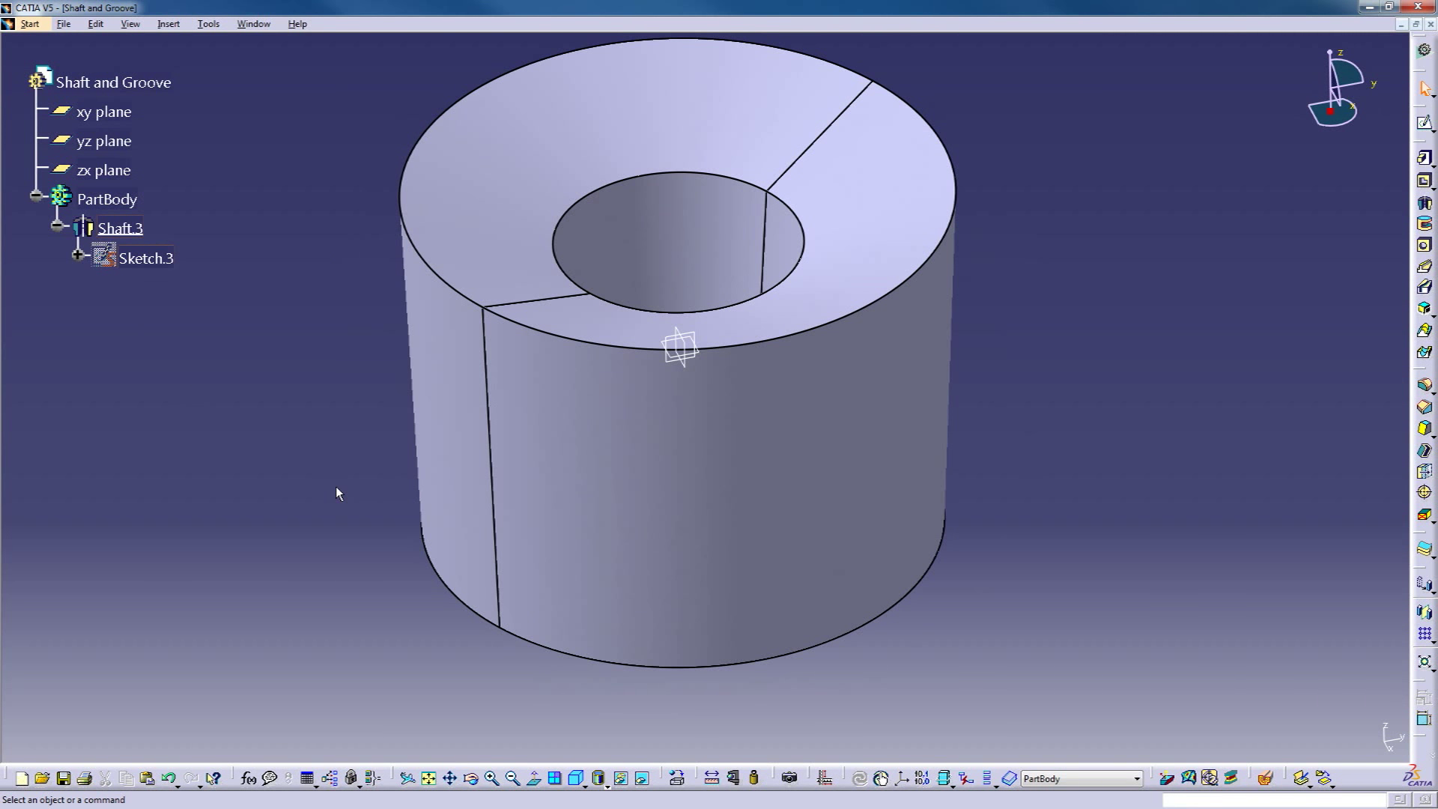
- Undo the shaft about the vertical axis together with the sketch line that closed the profile
key("ctrl+z")
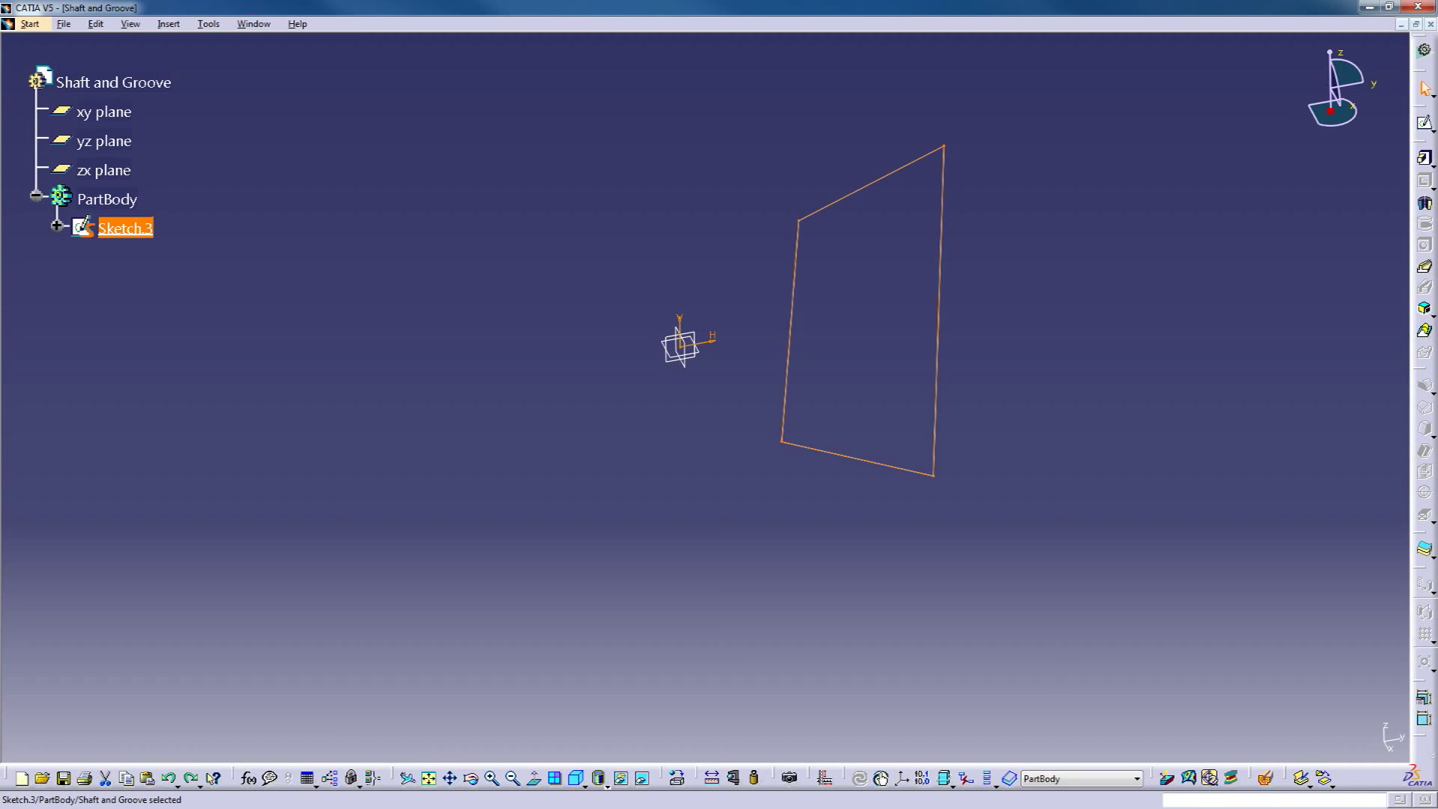
key("Escape")
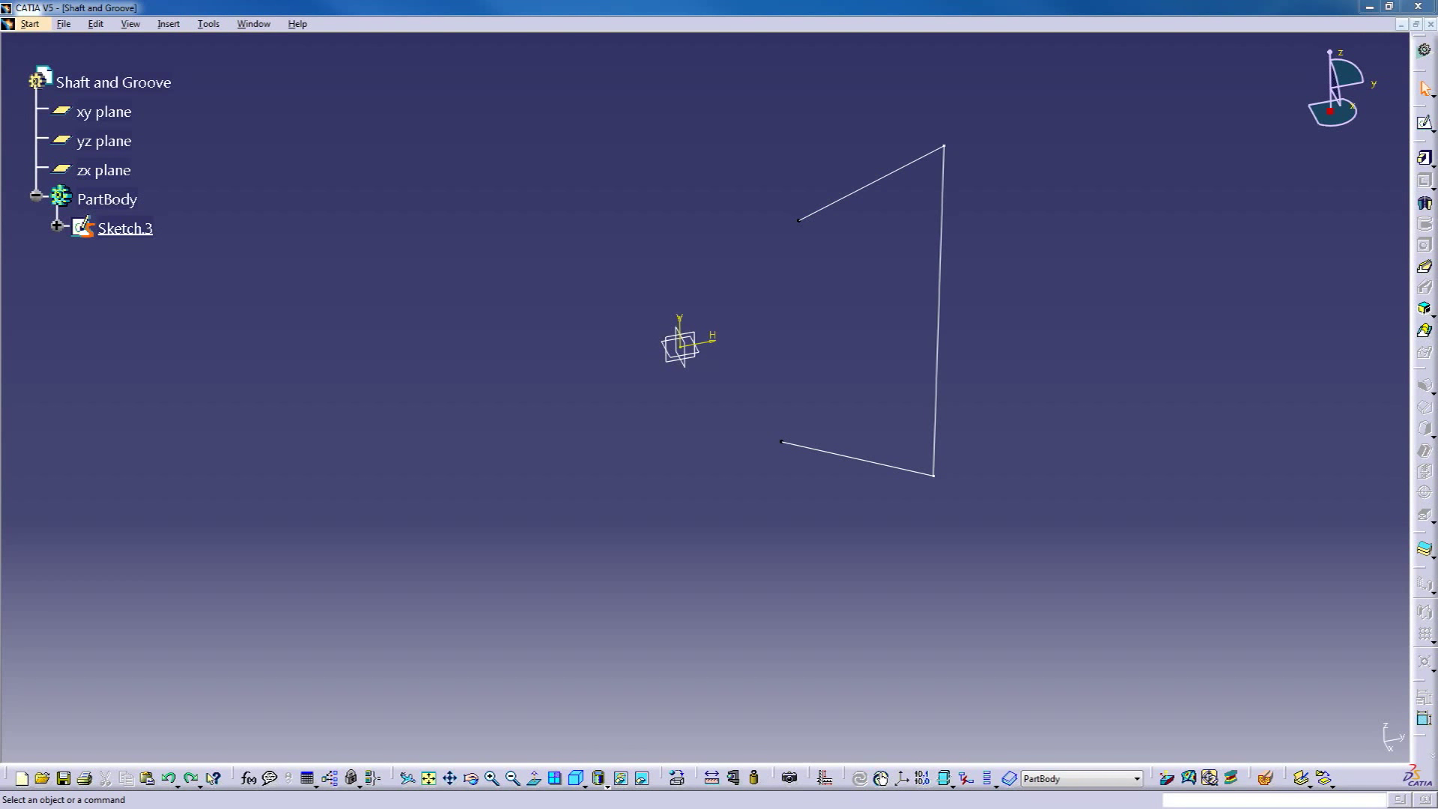
mouse_move(594, 655)
middle_mouse_down("ctrl")
mouse_move(620, 537)
mouse_move(622, 565)
mouse_move(735, 591)
mouse_move(716, 514)
mouse_move(667, 533)
mouse_move(768, 446)
mouse_move(760, 418)
middle_mouse_up("ctrl")
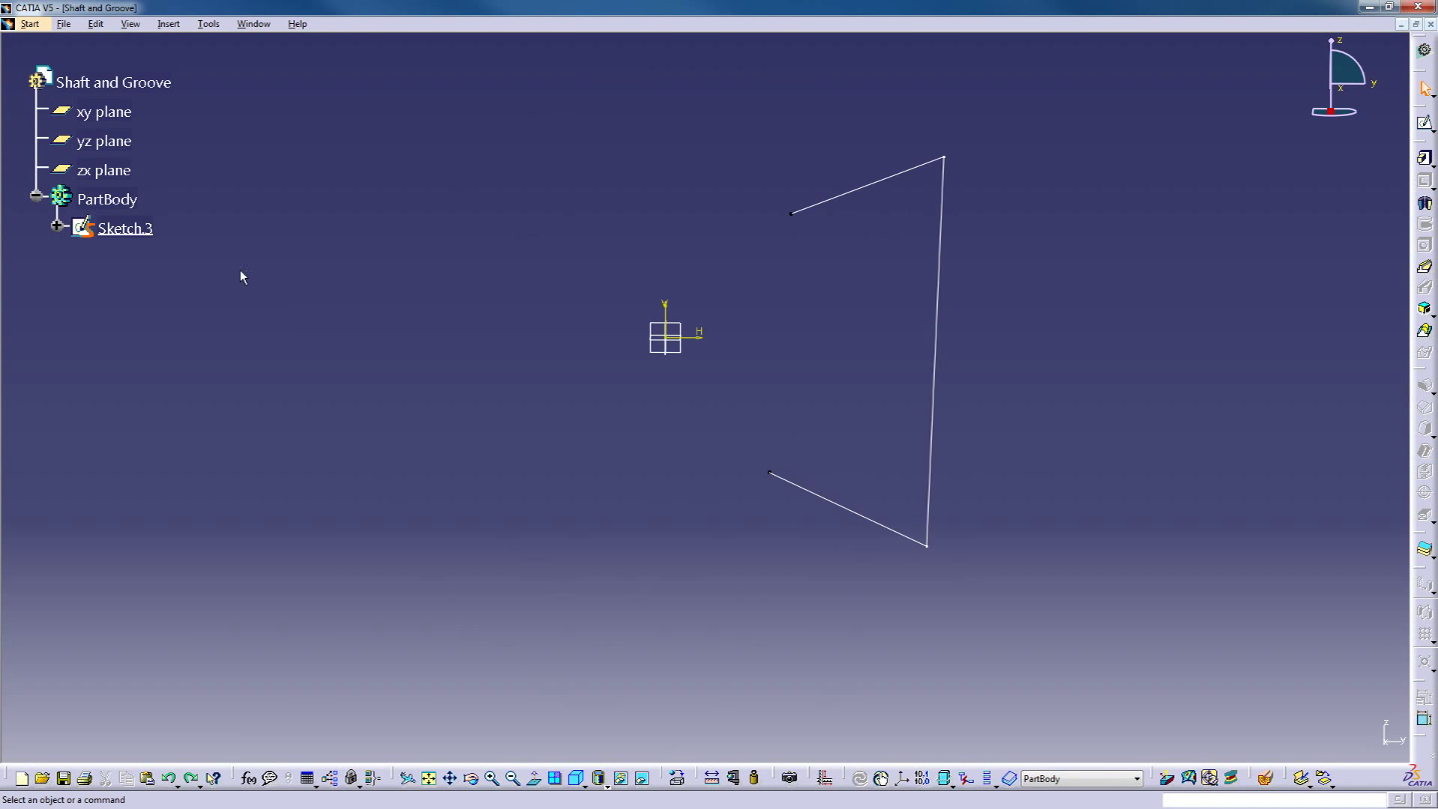
- Reopen Sketch.3 and draw a slanted Axis line beside the profile, running from above the origin to its lower left
double_click(141, 235)
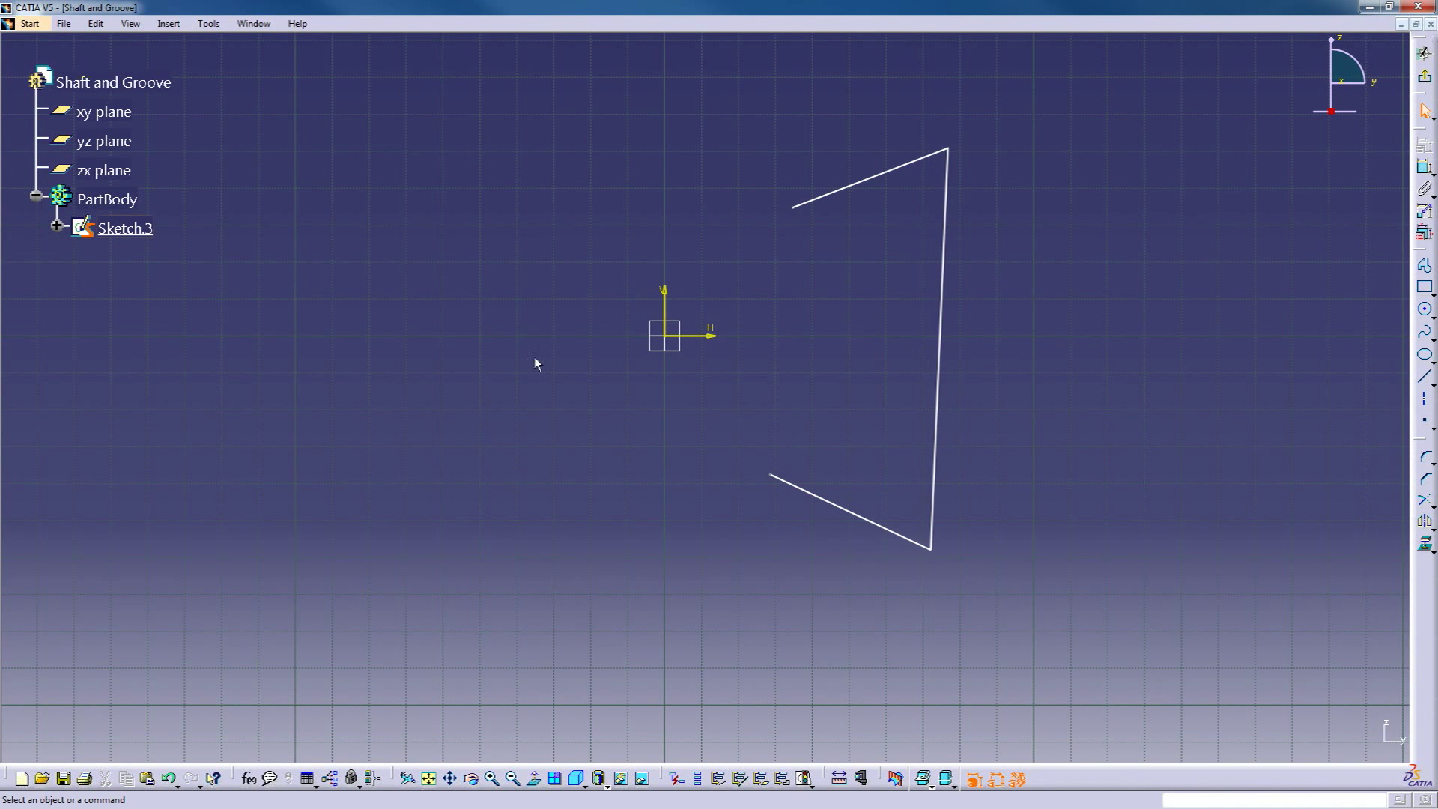
left_click(1425, 264)
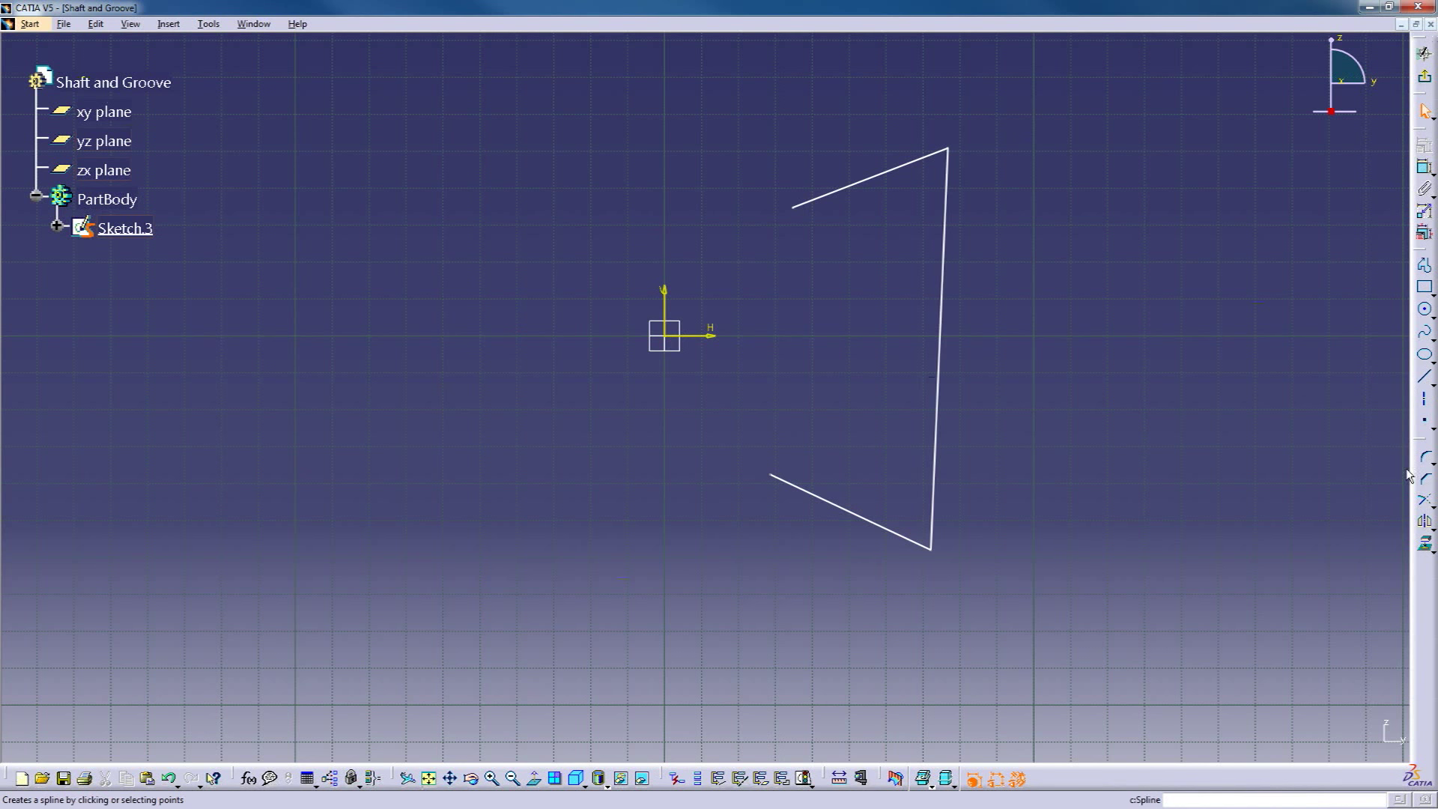
left_click(1426, 402)
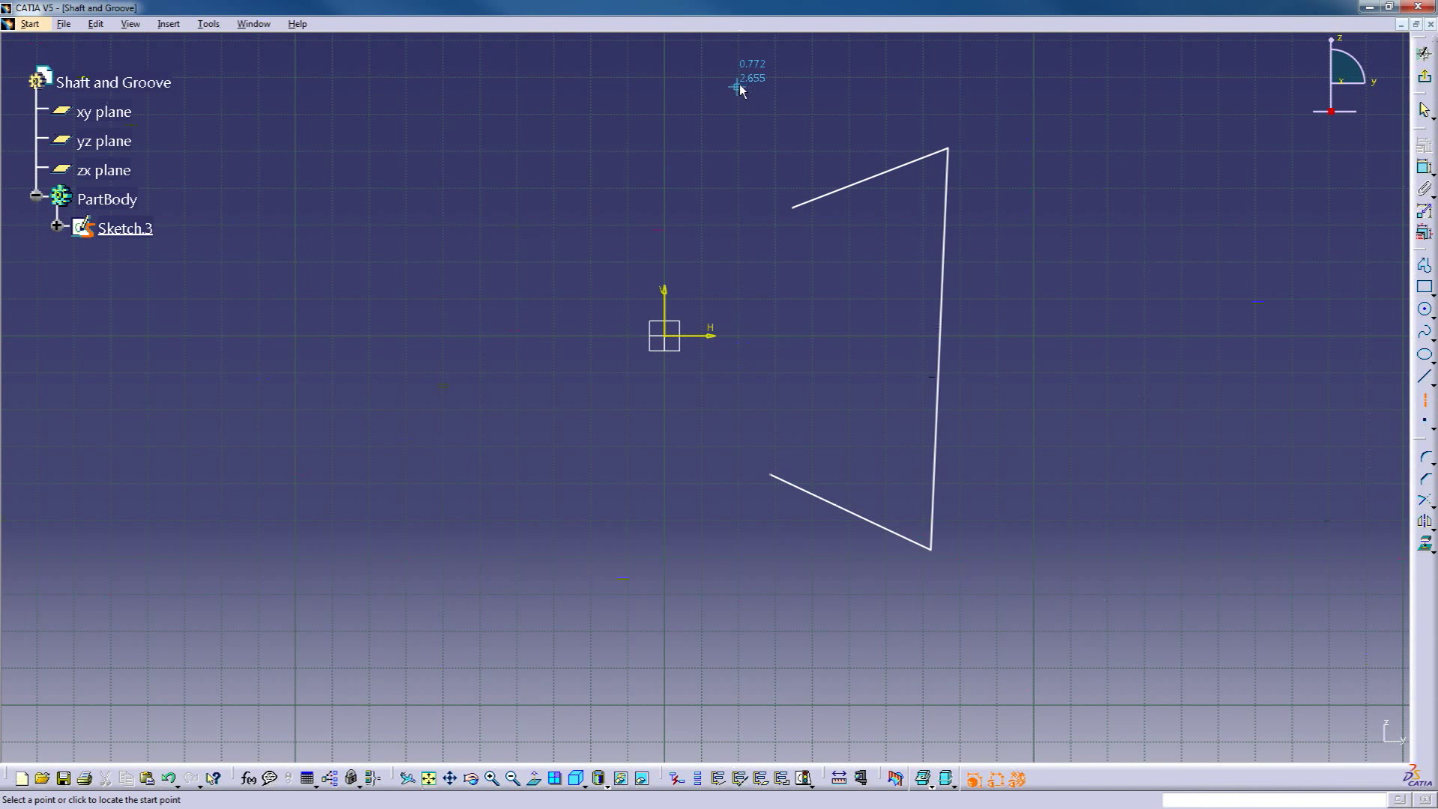
left_click(767, 69)
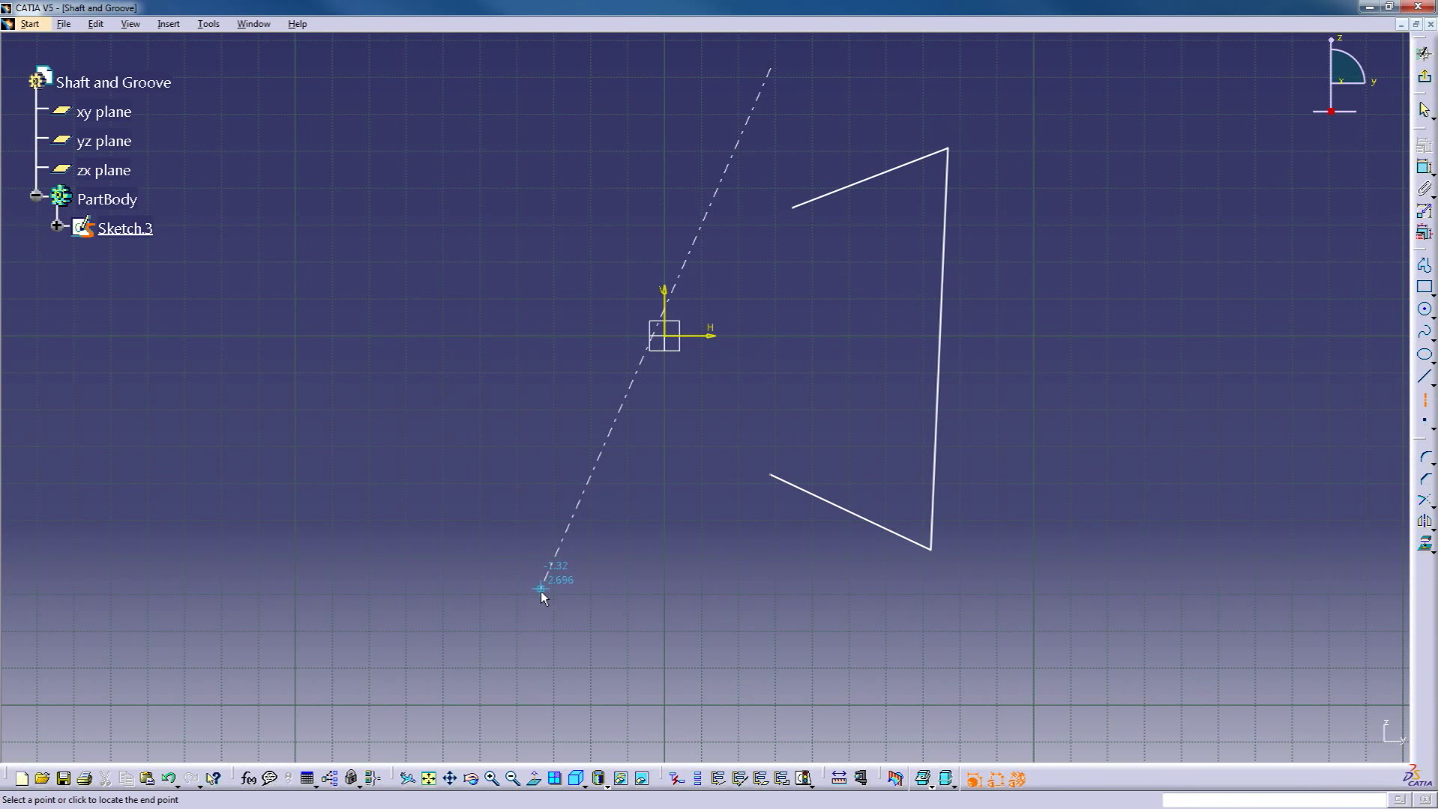
left_click(488, 562)
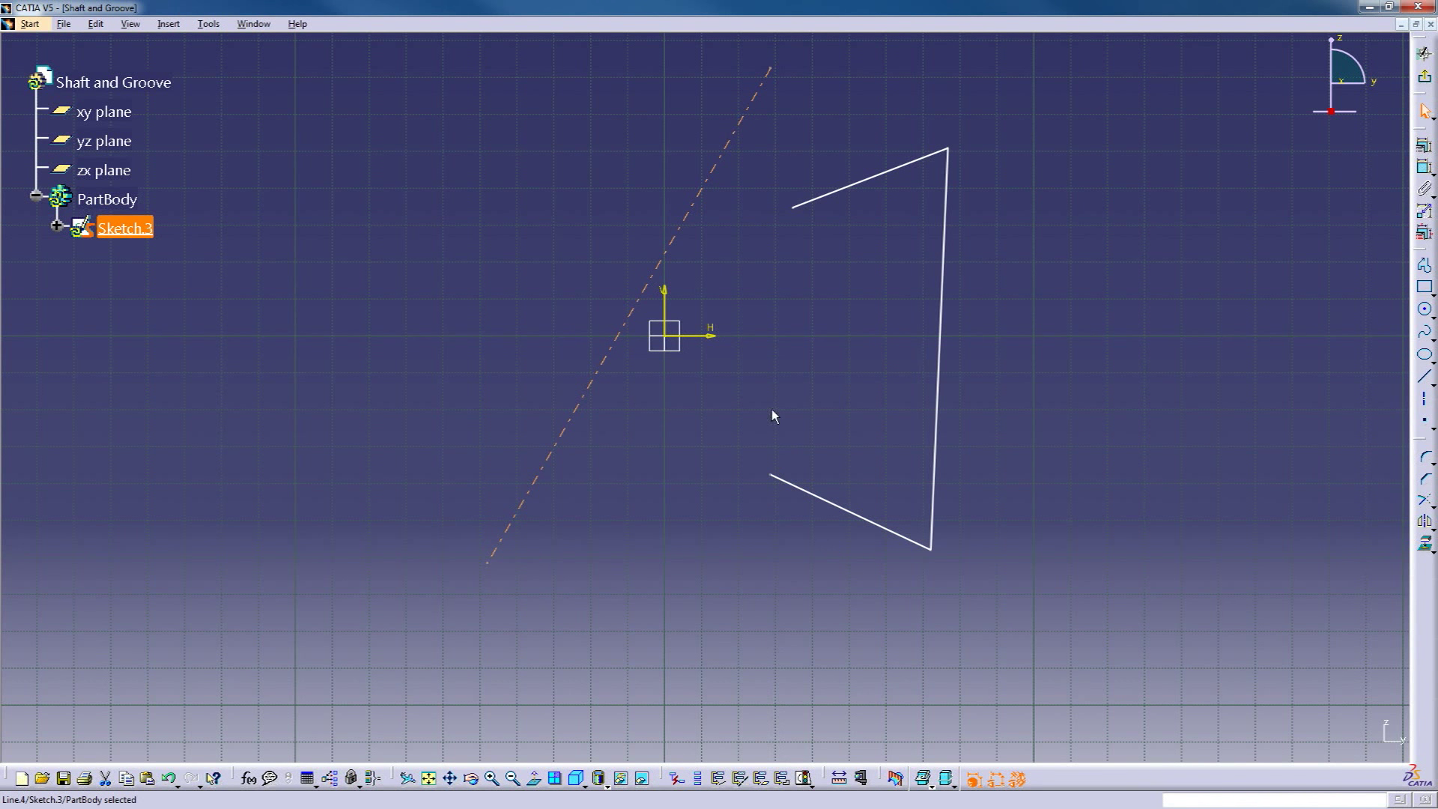
- Delete the three lines of the old open profile, keeping the slanted axis
left_click(837, 456)
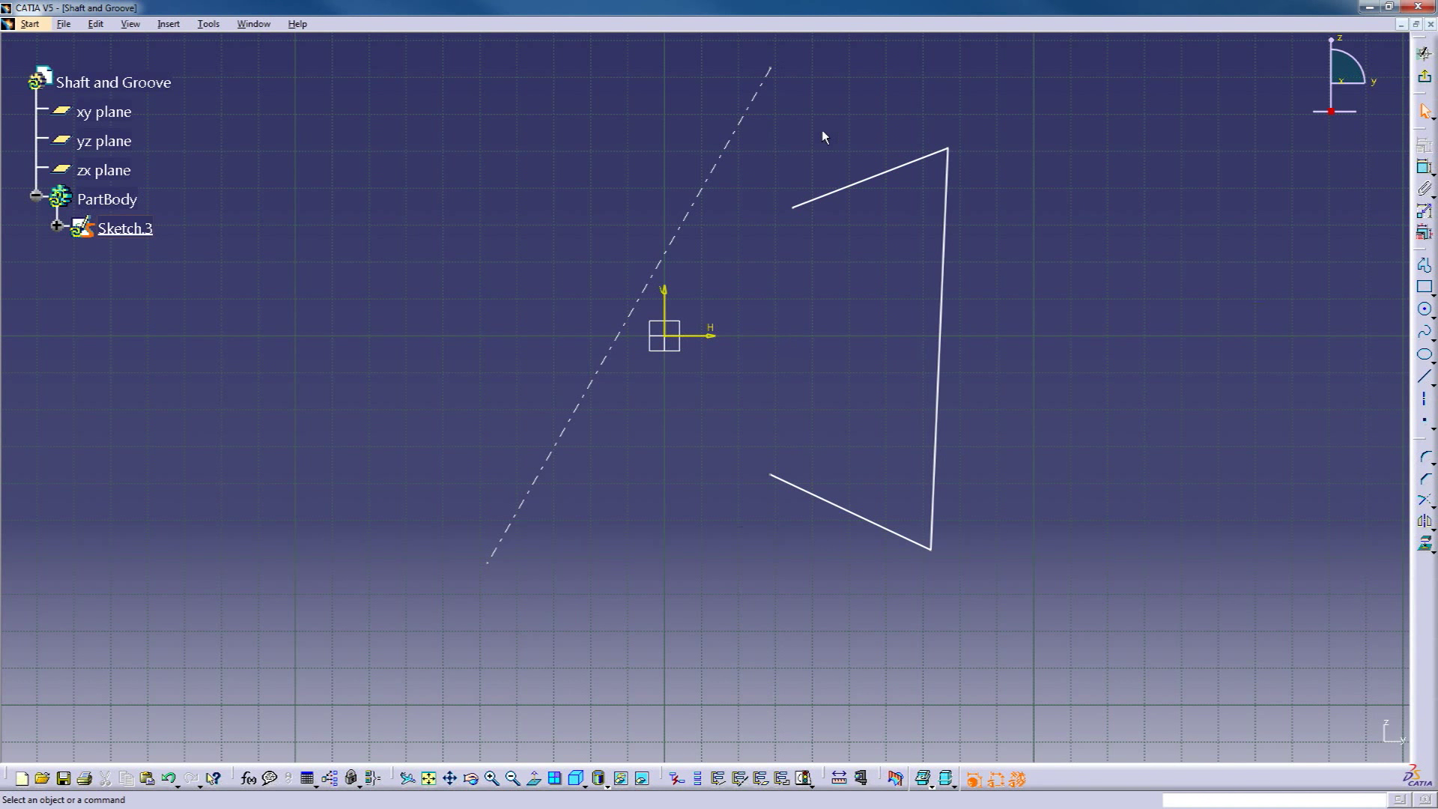
left_click_drag(793, 79, 1034, 608)
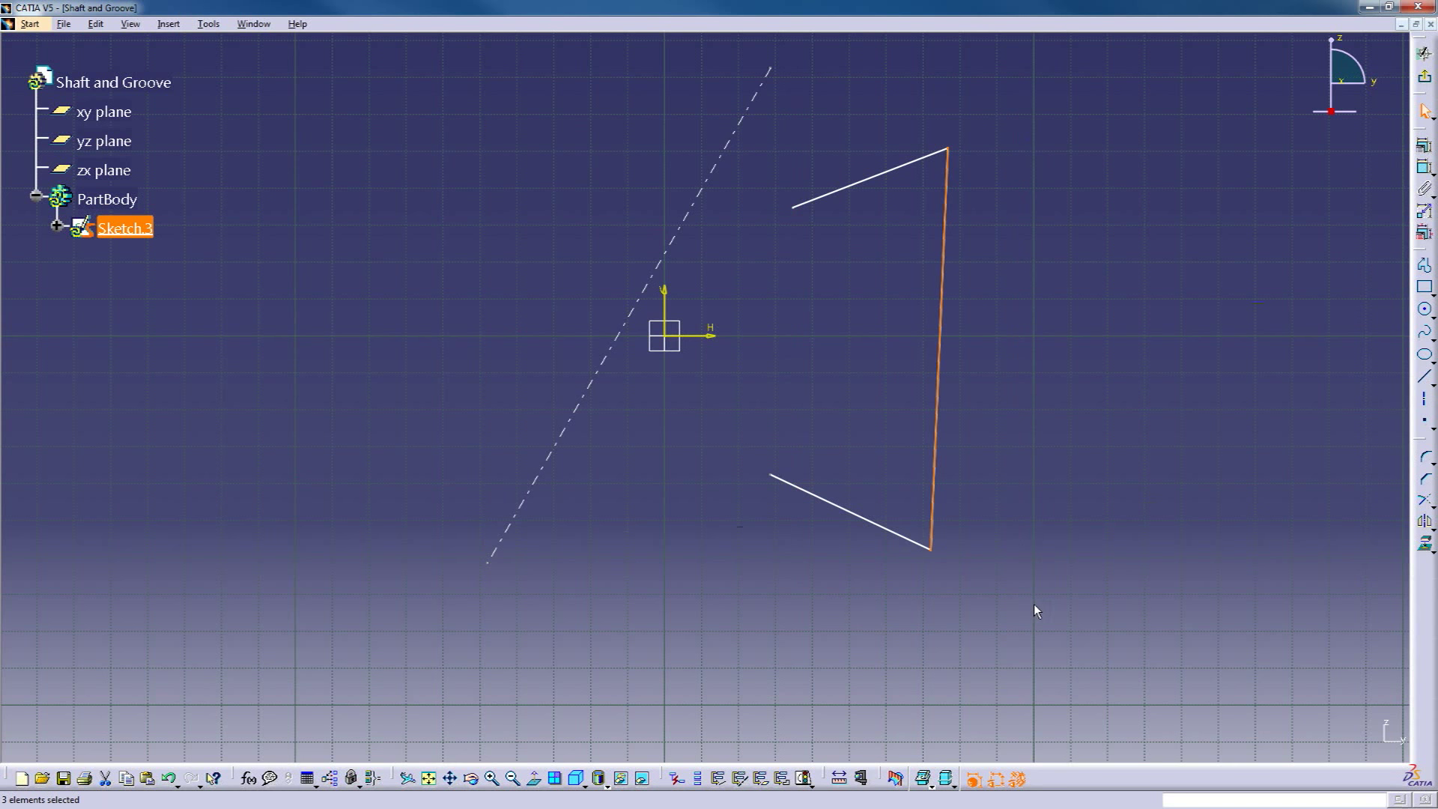
key("Delete")
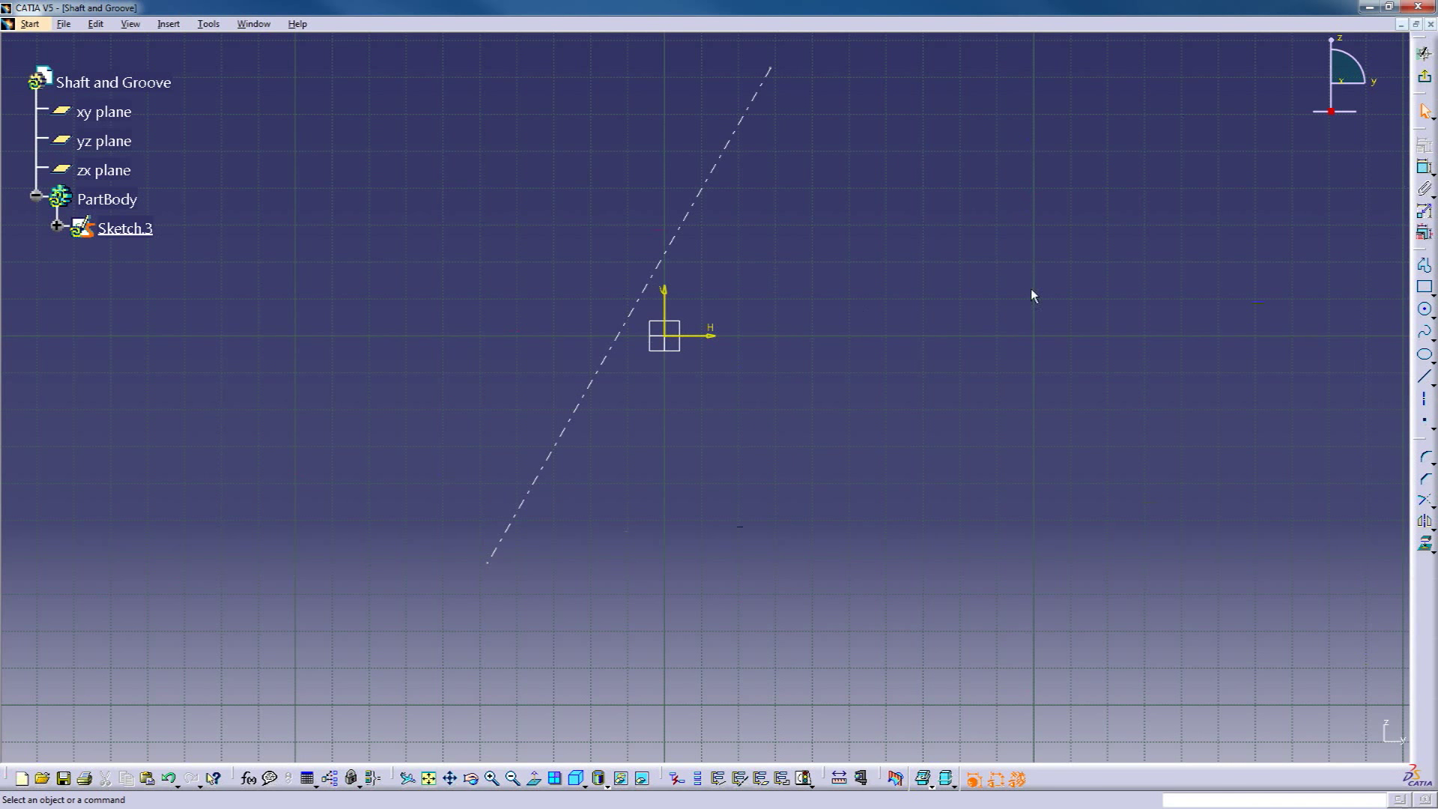
- Sketch an open four-line profile with a pointed lower corner, starting and ending on the slanted axis
left_click(1425, 266)
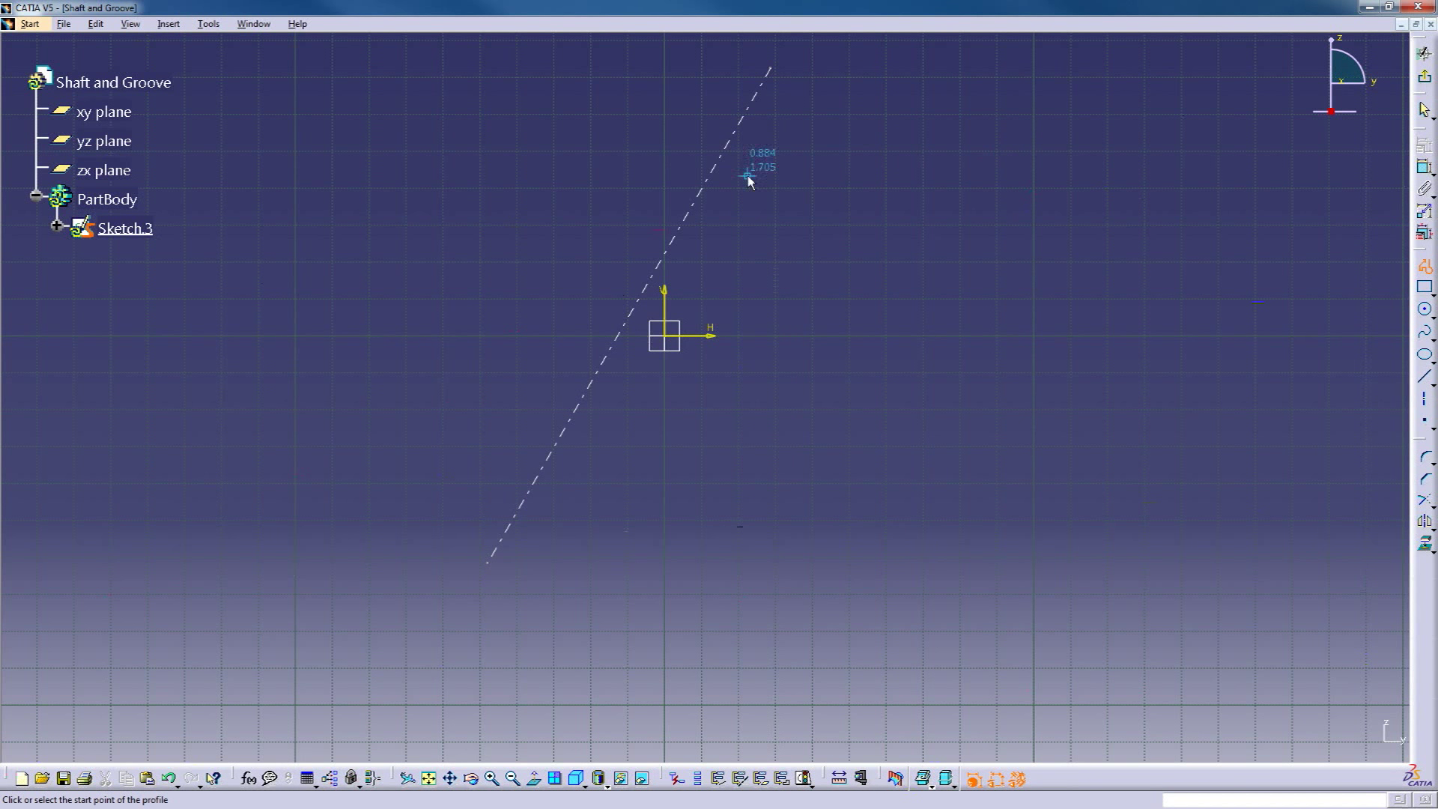
left_click(716, 166)
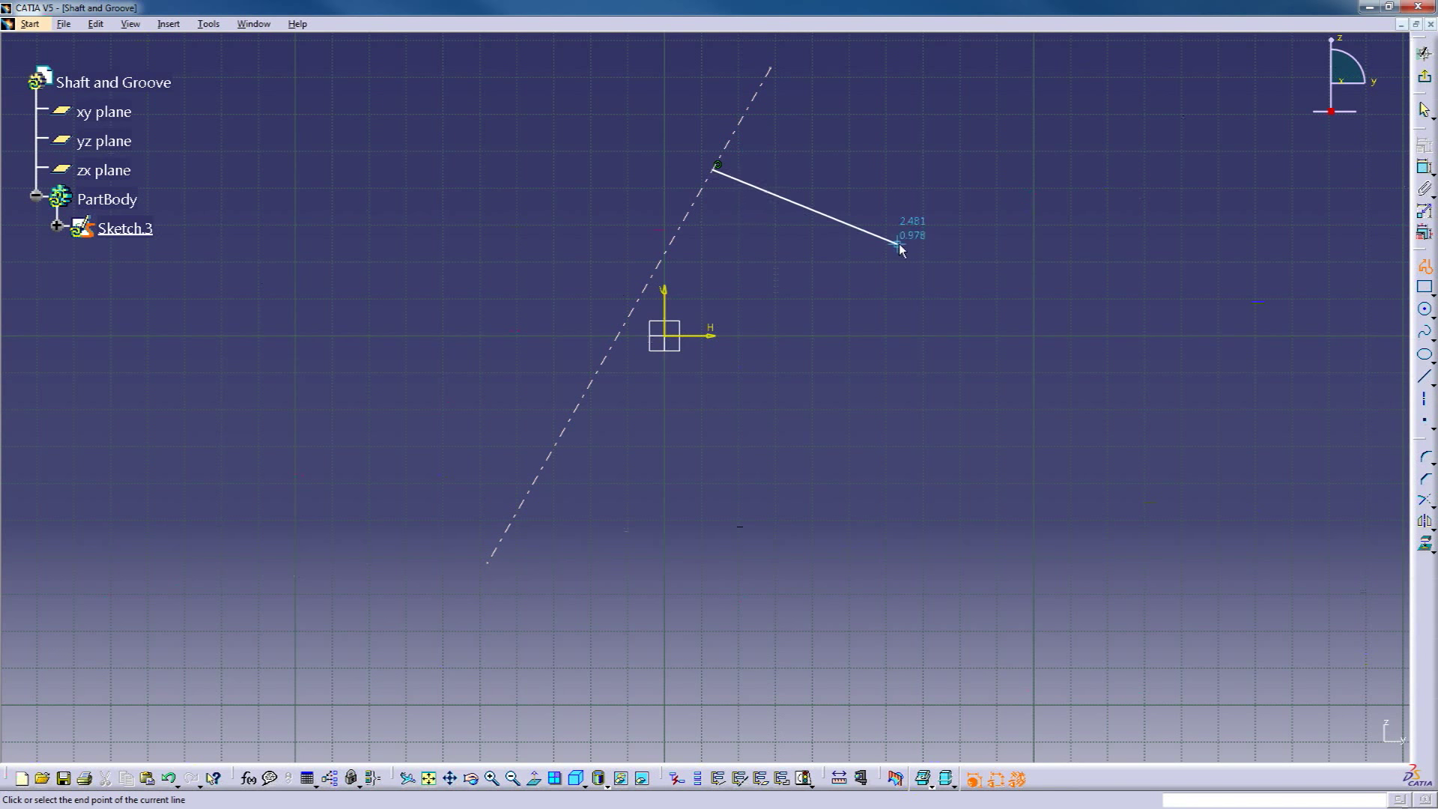
left_click(927, 218)
left_click(808, 576)
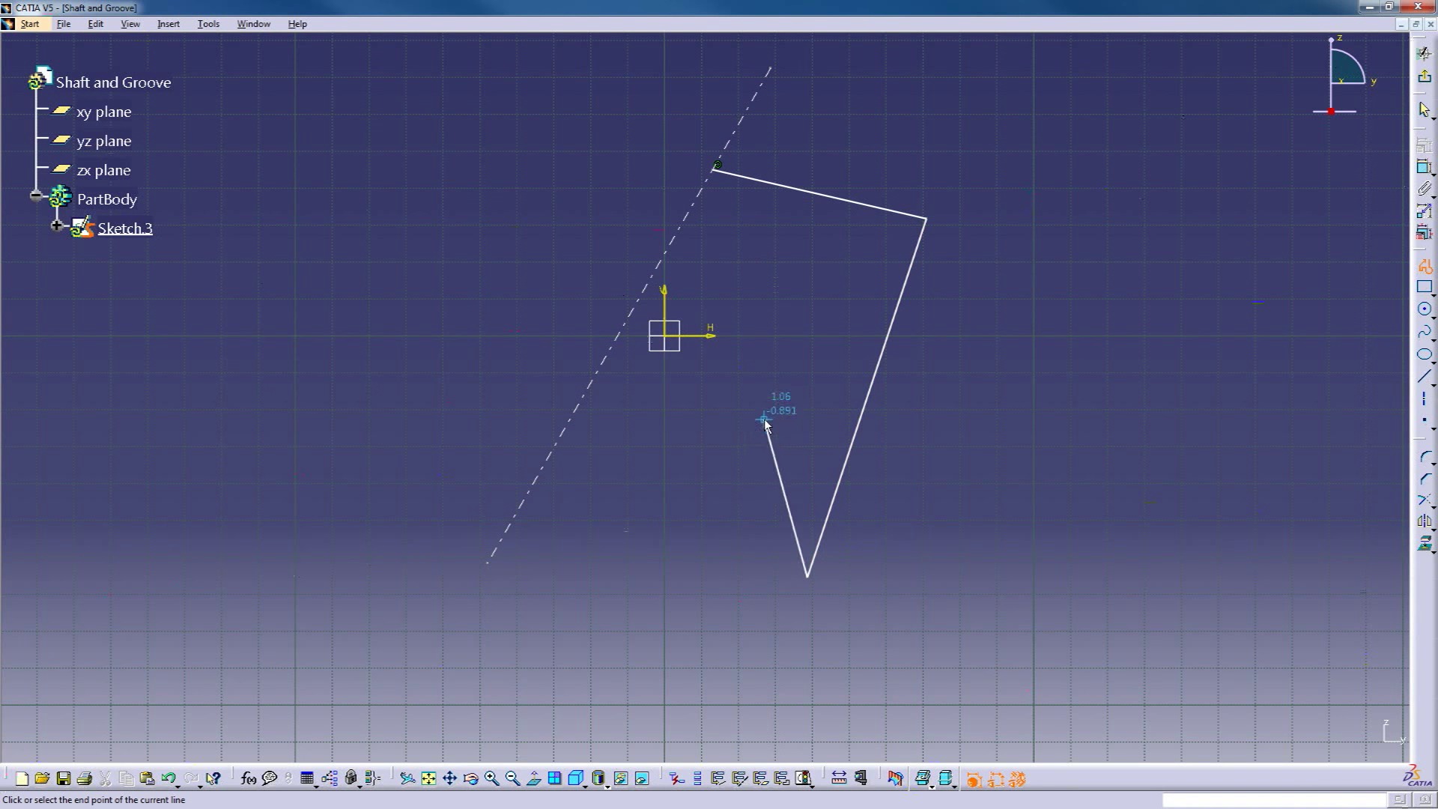
left_click(756, 426)
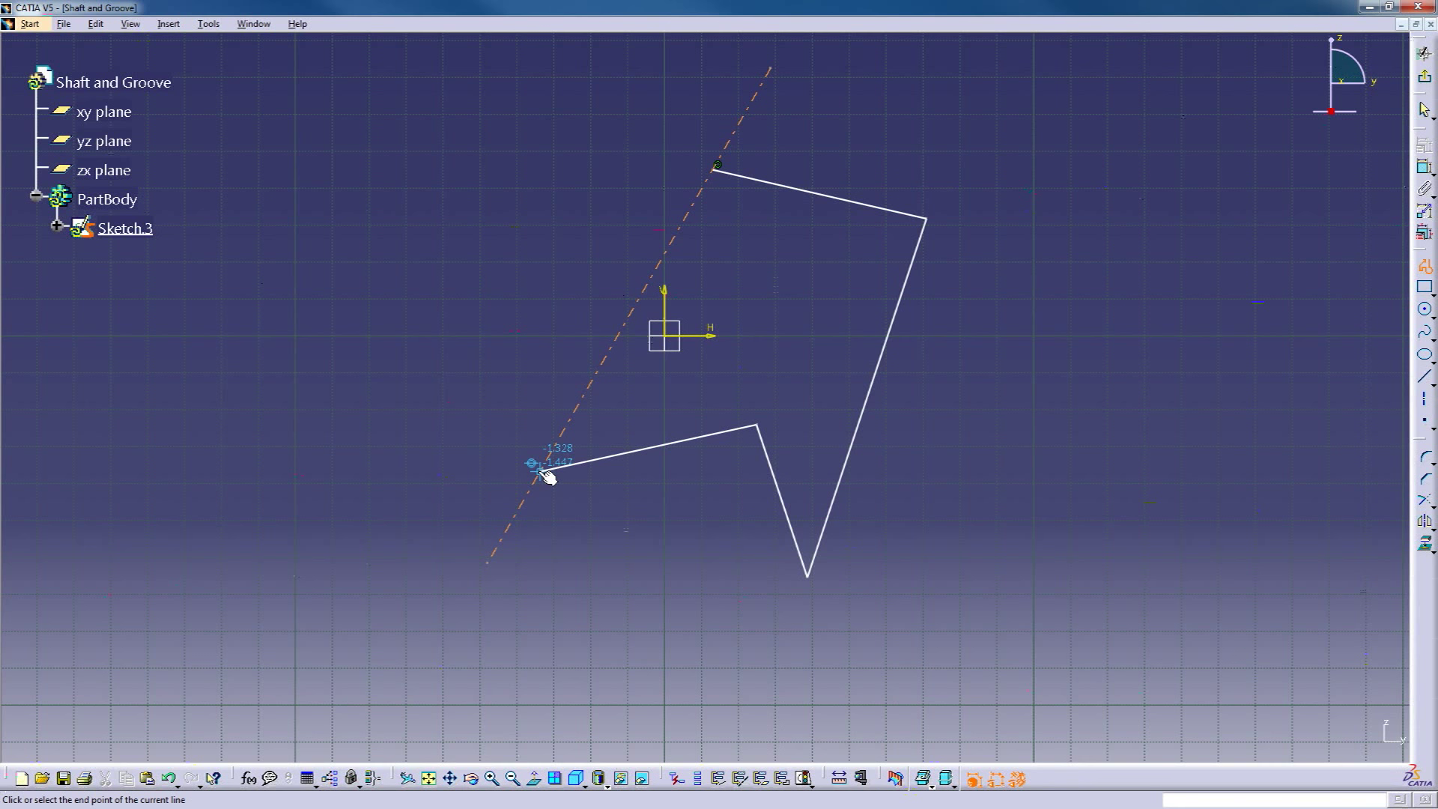
double_click(544, 470)
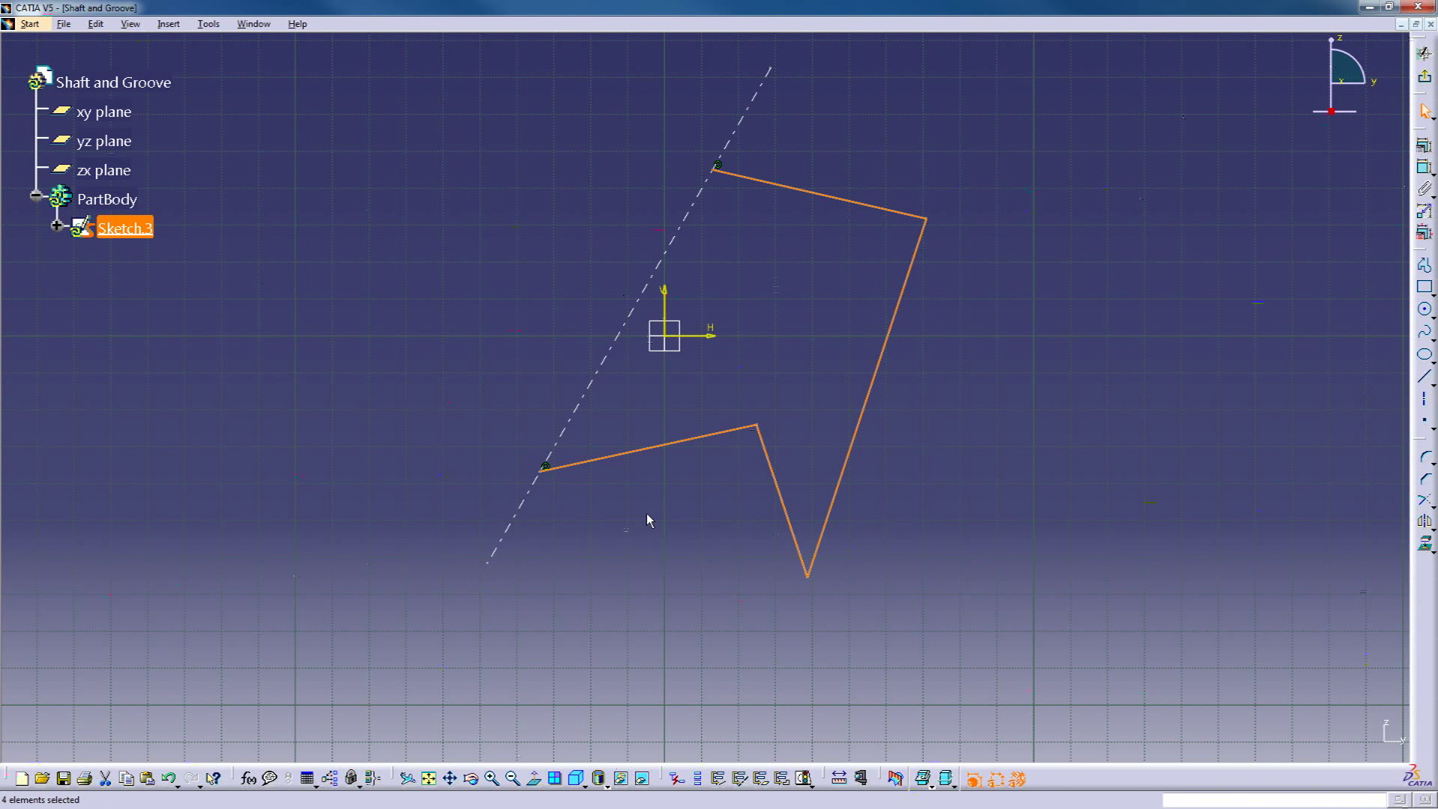
left_click(1039, 429)
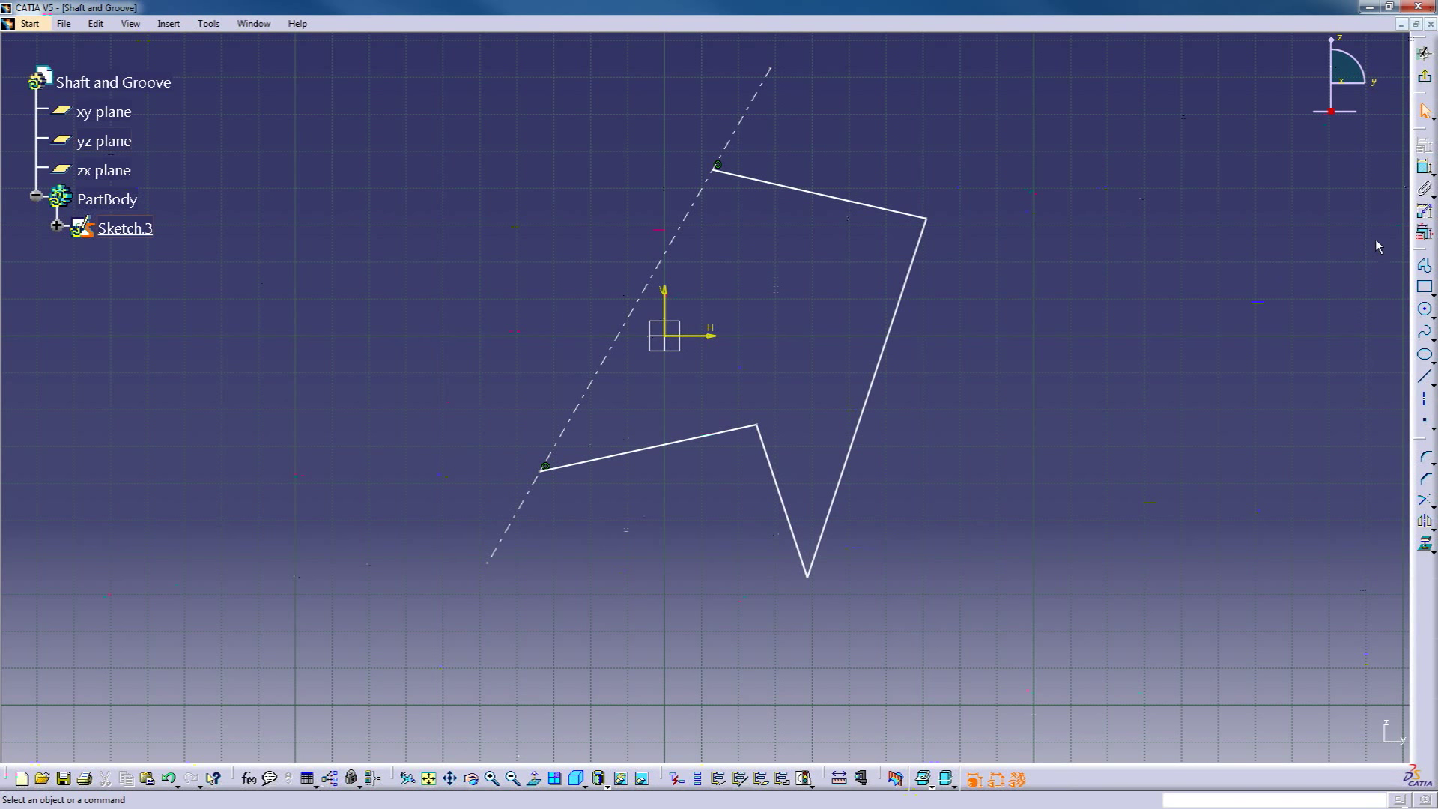
- Exit the sketch and revolve the open Sketch.3 profile 360° into a shaft about the slanted sketch axis
mouse_move(847, 294)
middle_mouse_down()
mouse_move(834, 318)
mouse_move(833, 295)
middle_mouse_up()
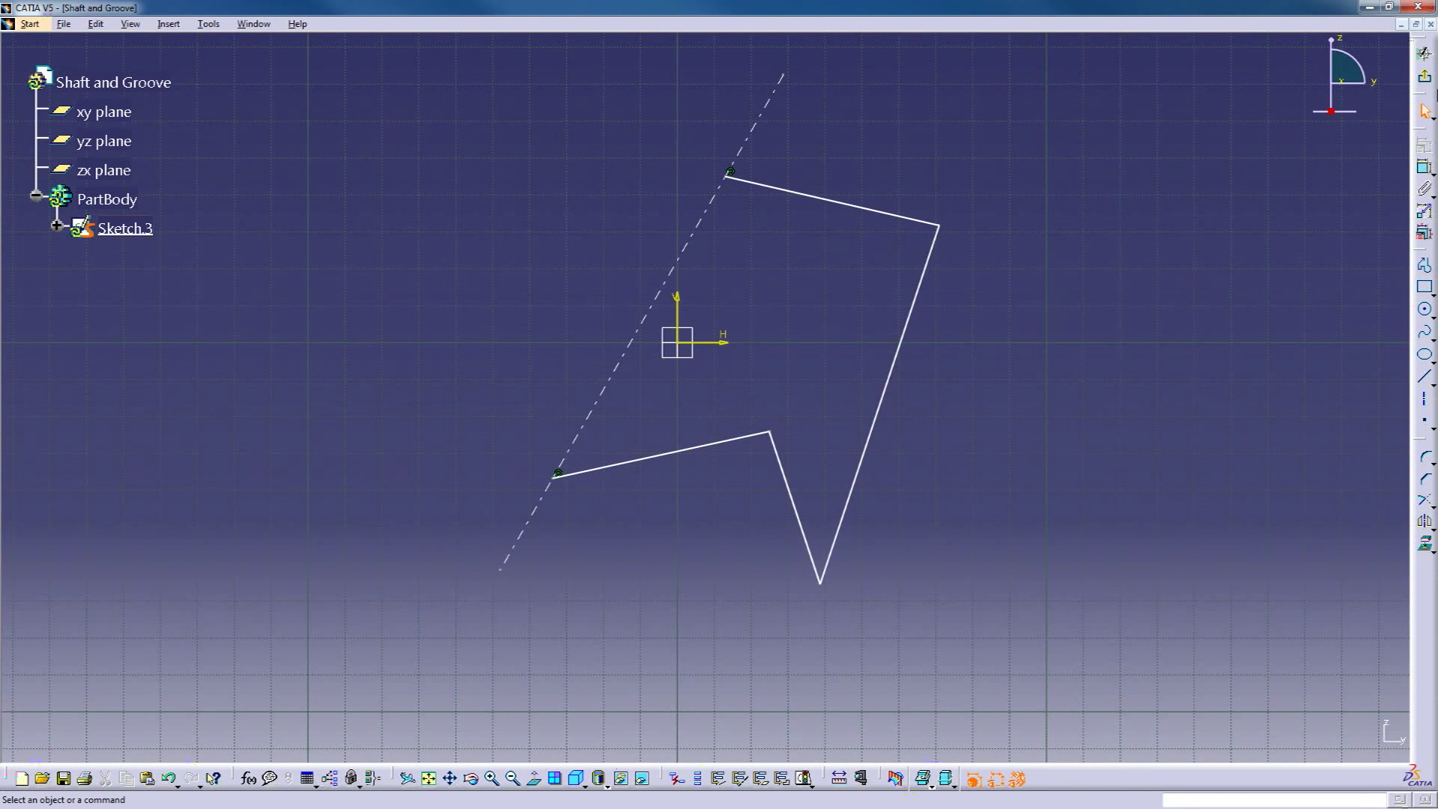
left_click(1425, 76)
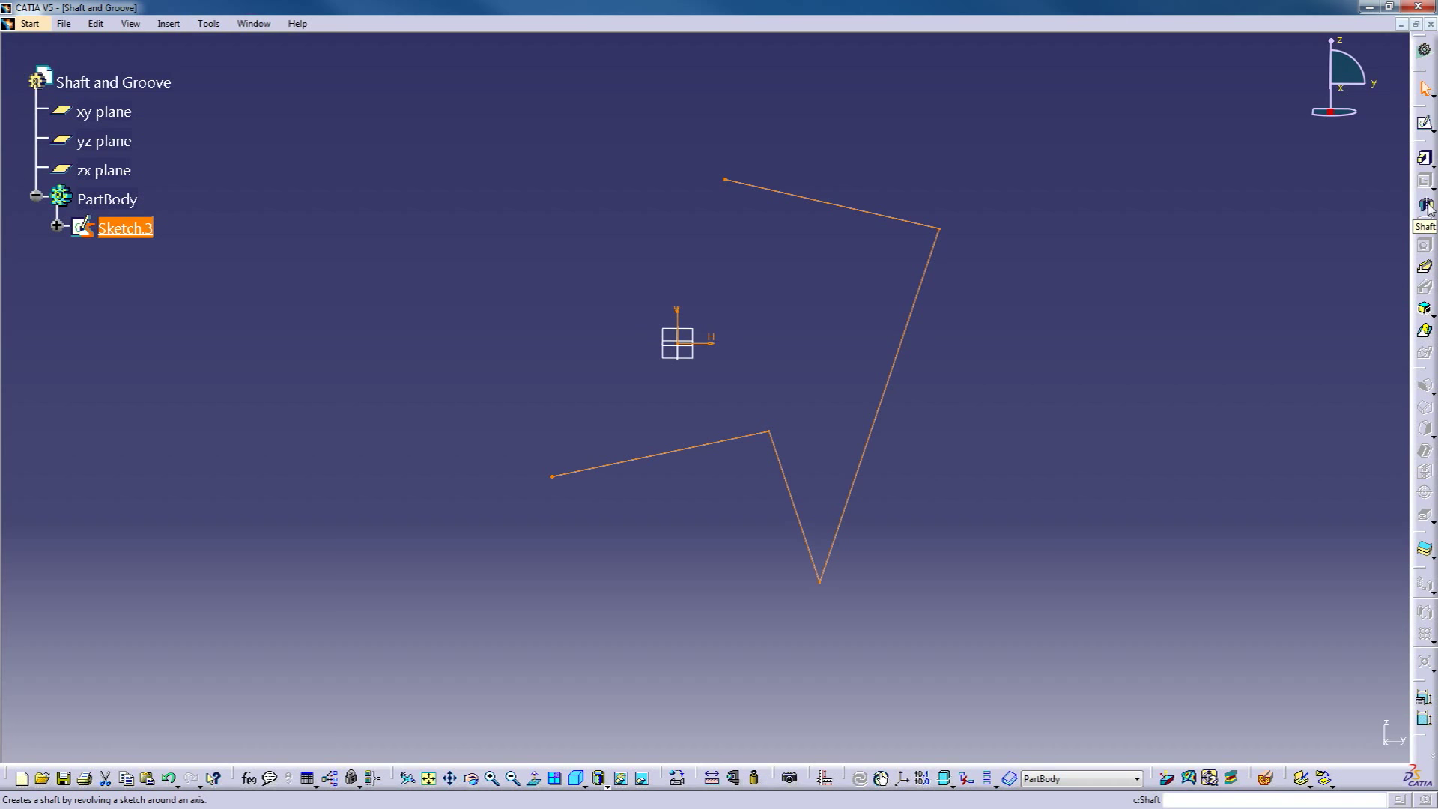
left_click(1426, 205)
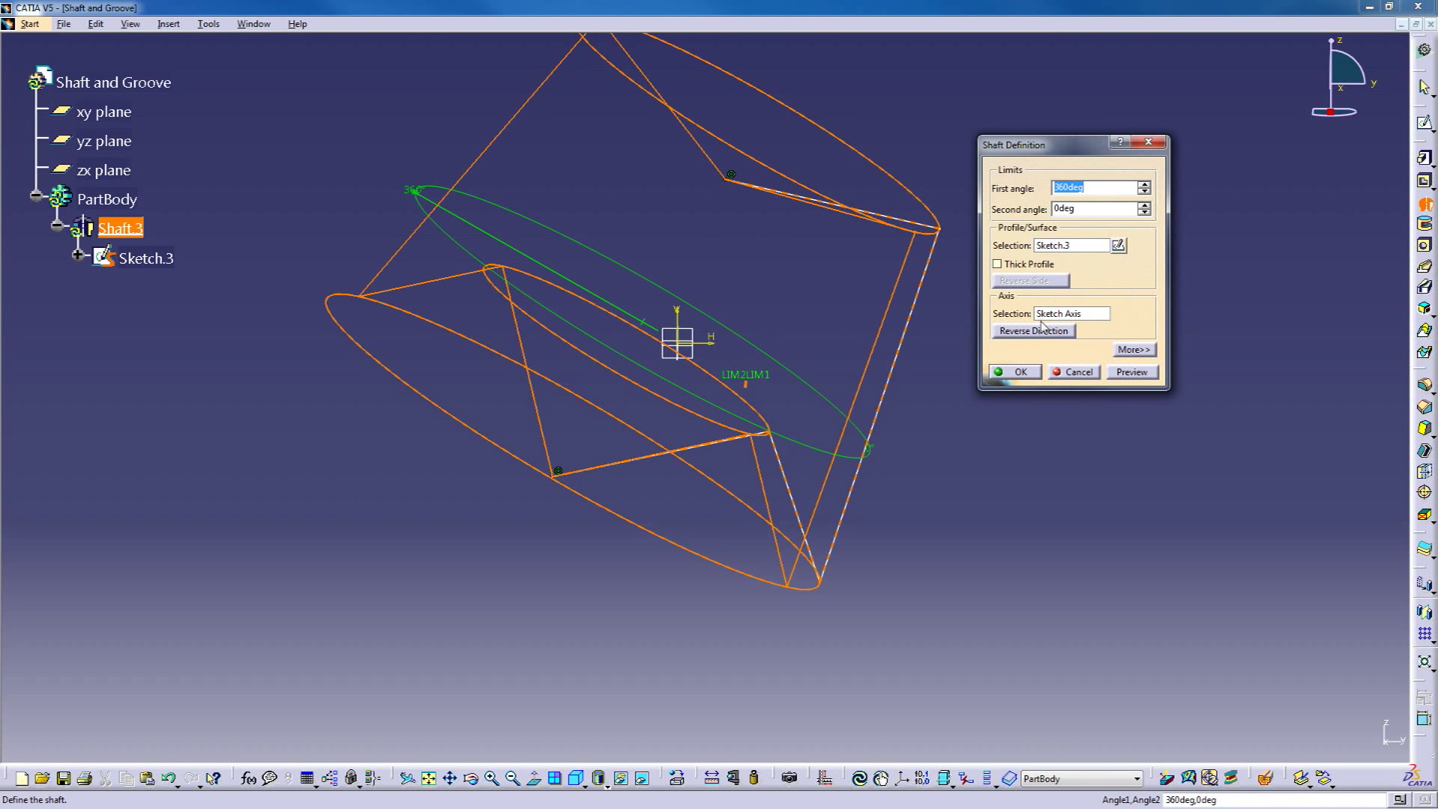
middle_click_drag(718, 291, 839, 420)
left_click(1019, 372)
middle_click_drag(1004, 508, 909, 411)
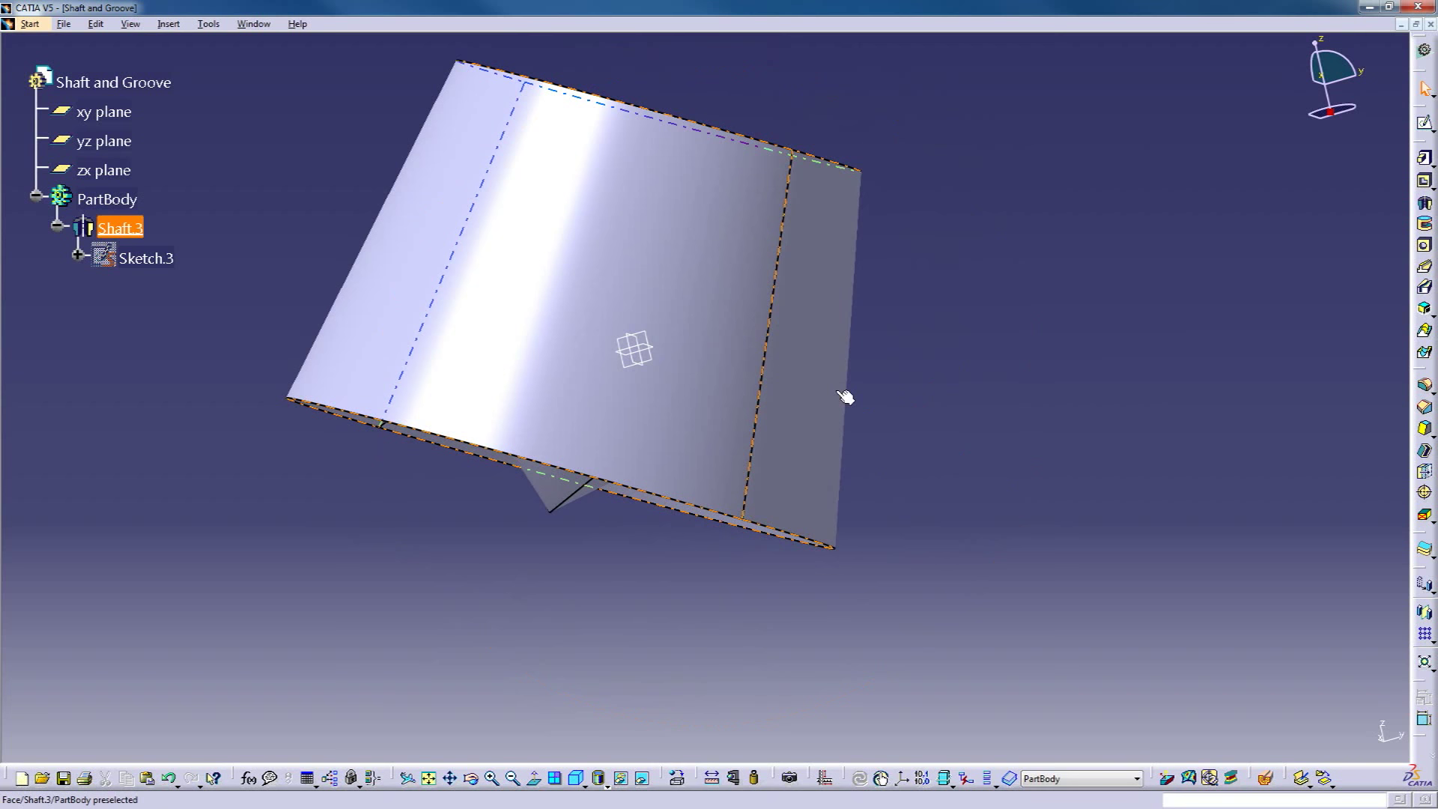
- Undo the shaft, reopen Sketch.3 and delete the slanted axis line
left_click(720, 391)
key("ctrl+z")
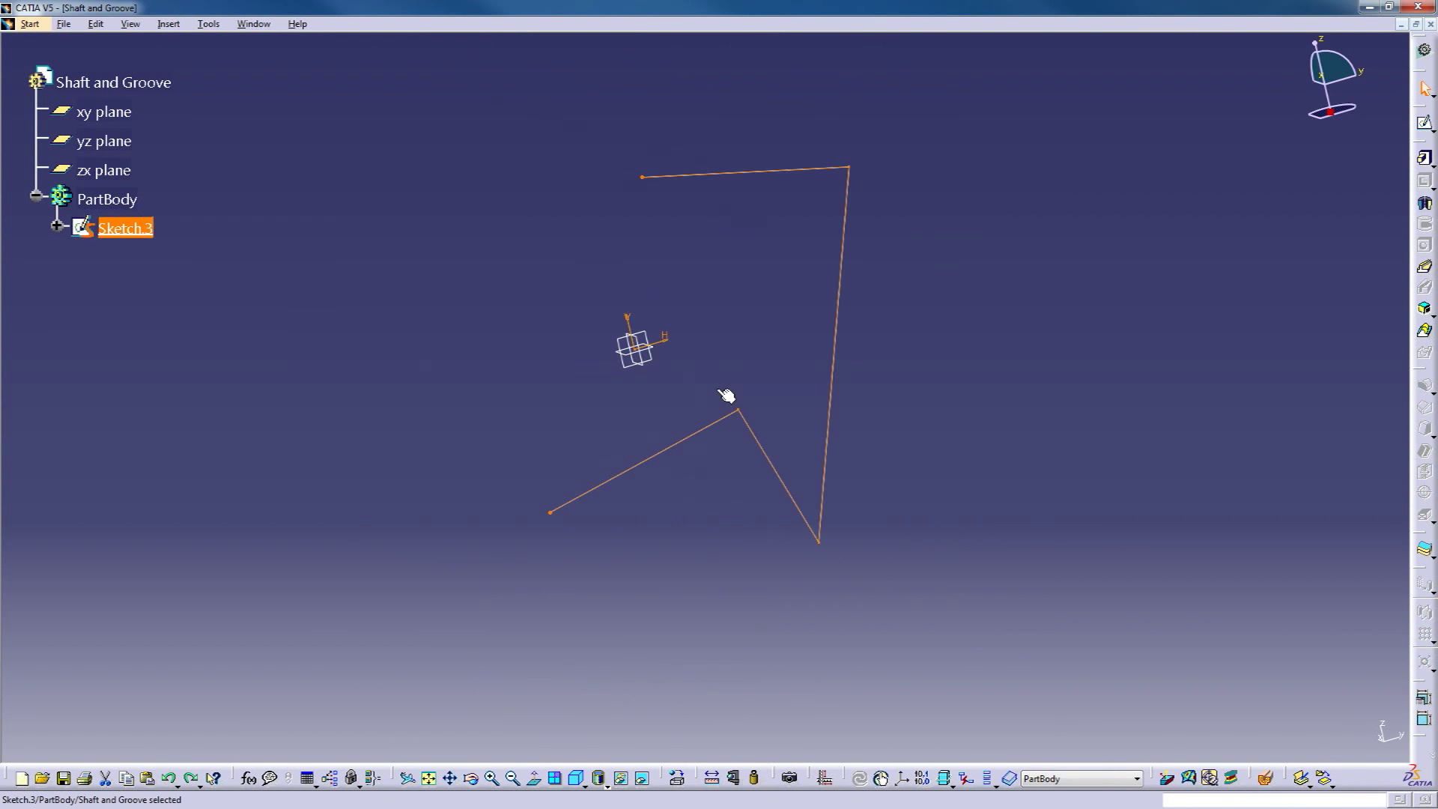
double_click(102, 233)
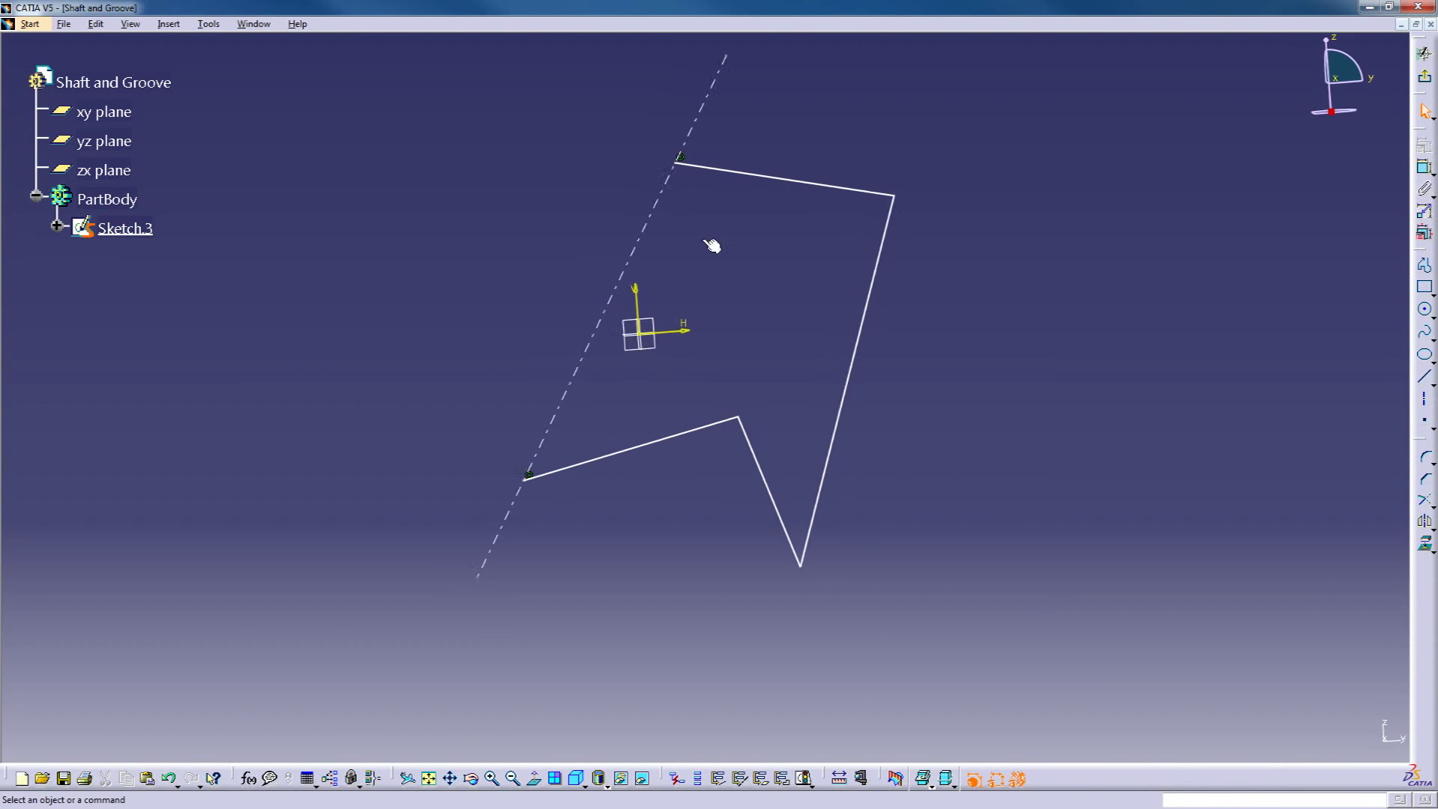
key("Delete")
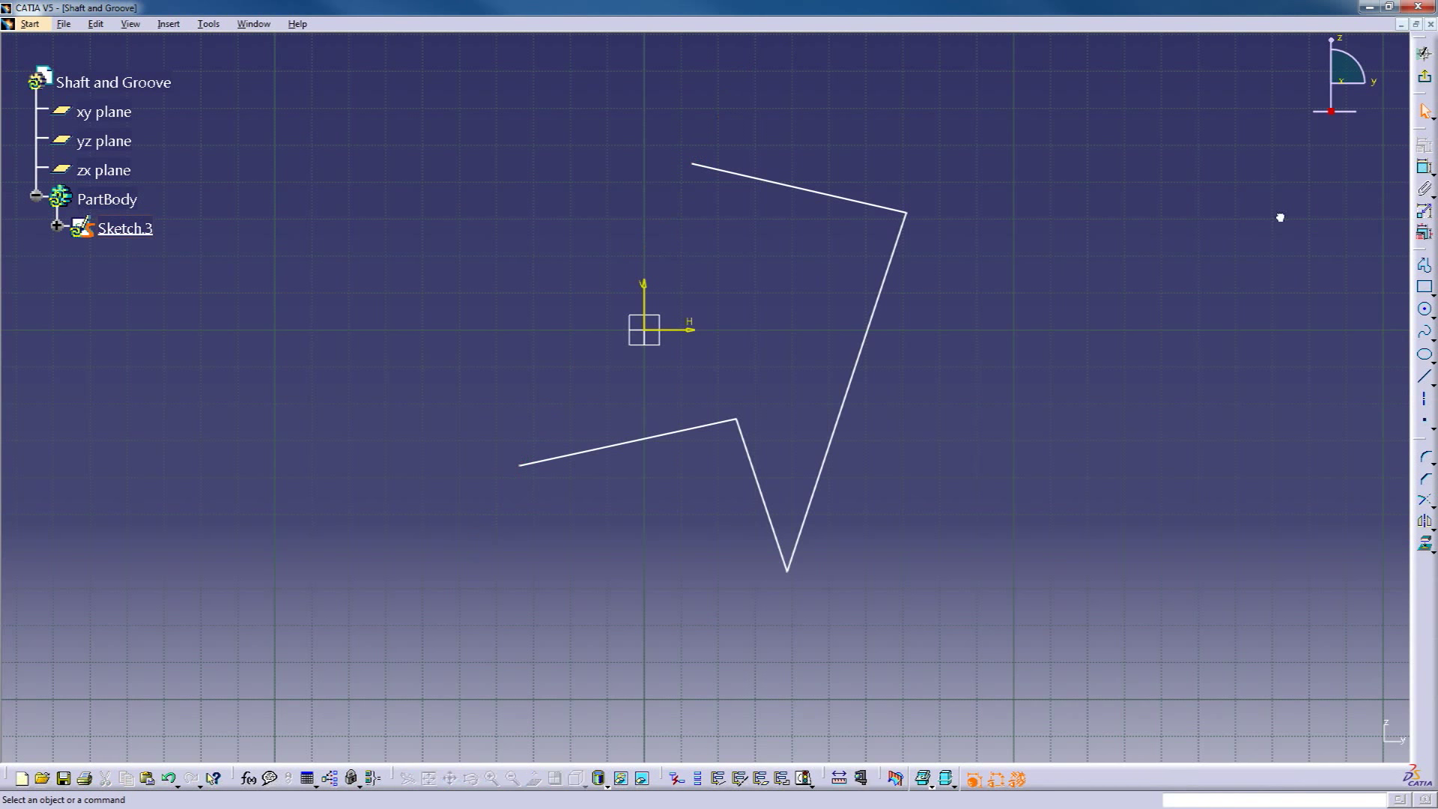
- Close the open profile with a slanted line joining its upper and lower end points
left_click(1424, 377)
left_click(692, 164)
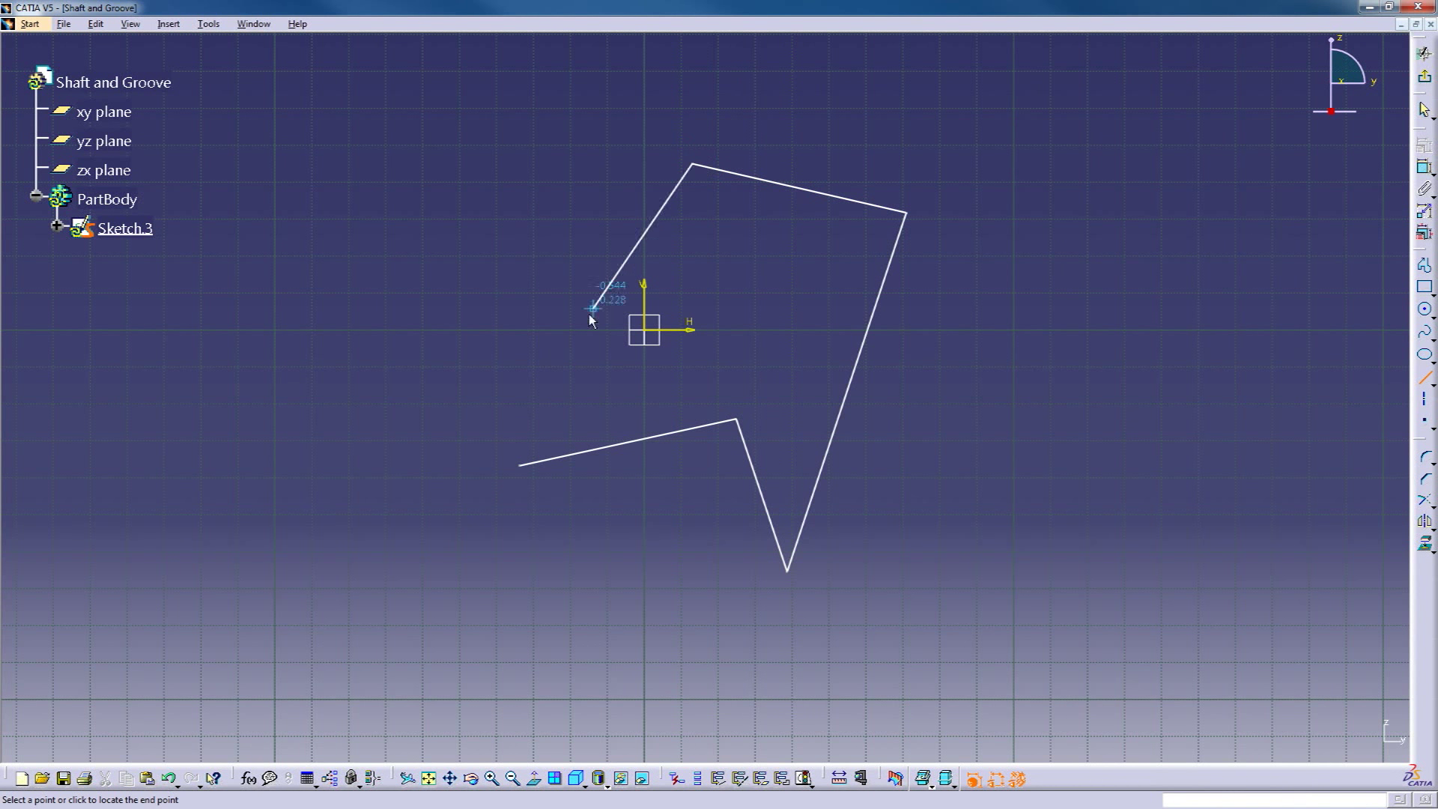
left_click(520, 466)
left_click(833, 257)
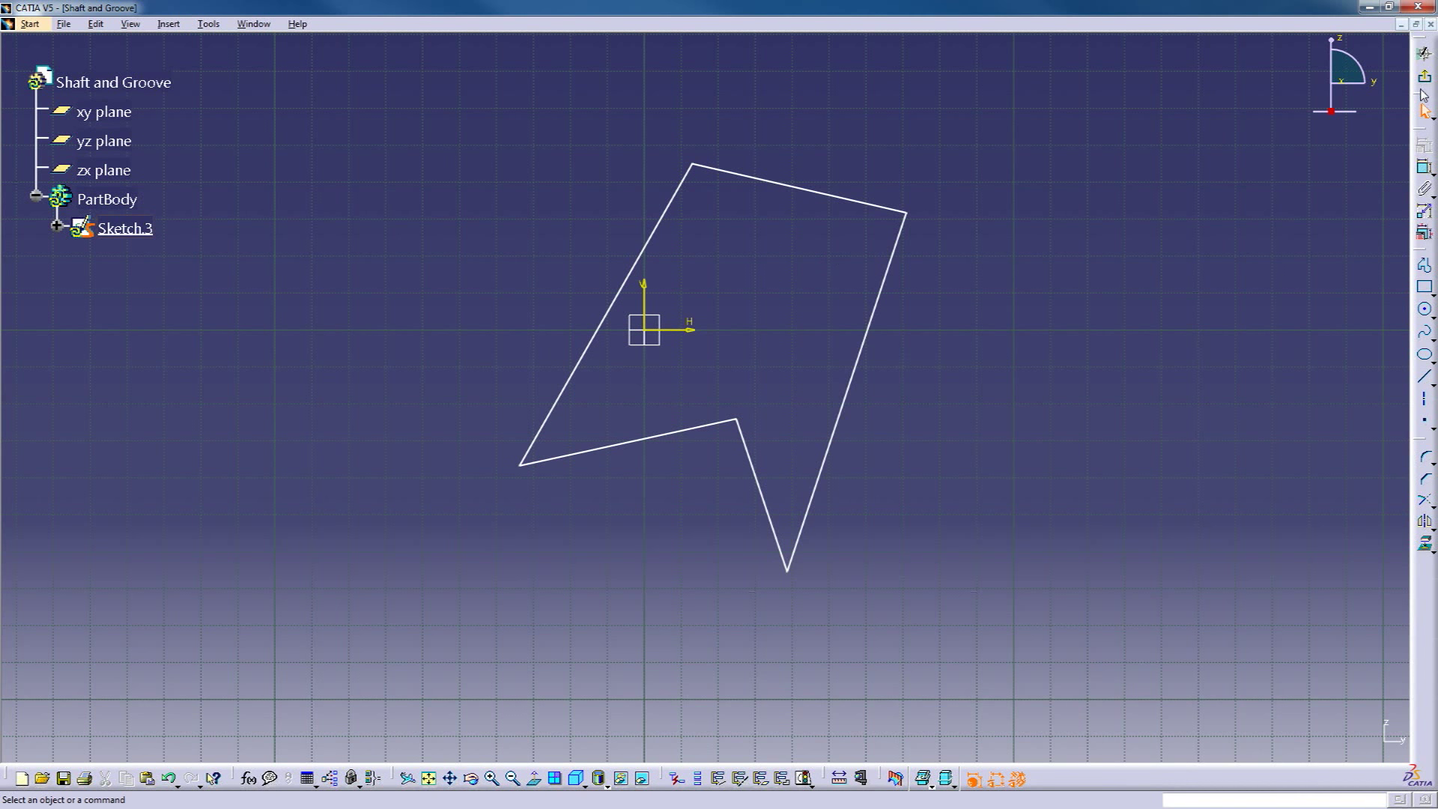
- Exit the sketch and revolve the closed Sketch.3 profile 360° into a shaft about its slanted edge
left_click(1424, 54)
left_click(1424, 202)
left_click(840, 304)
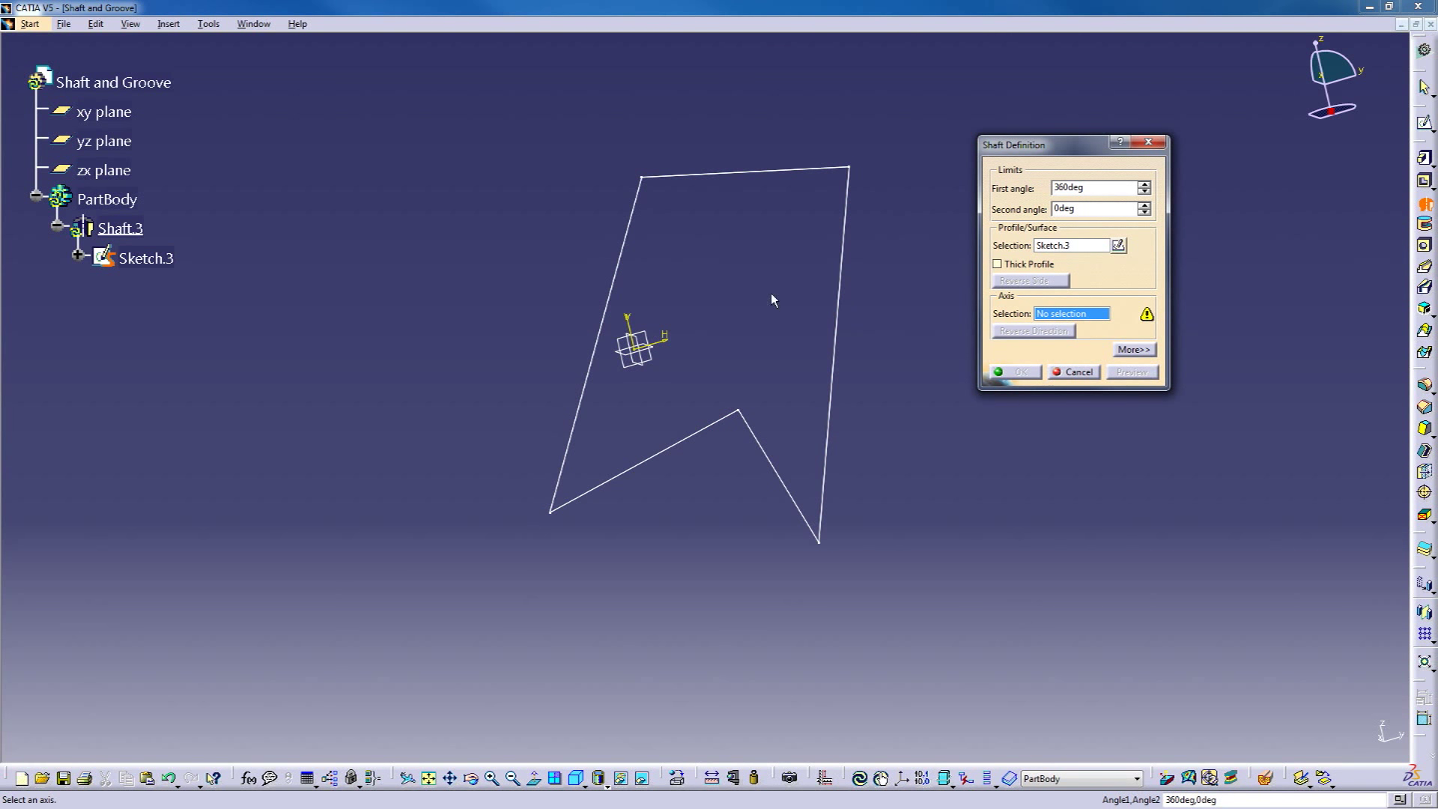
left_click(626, 272)
middle_click_drag(747, 291, 796, 330)
left_click(1018, 374)
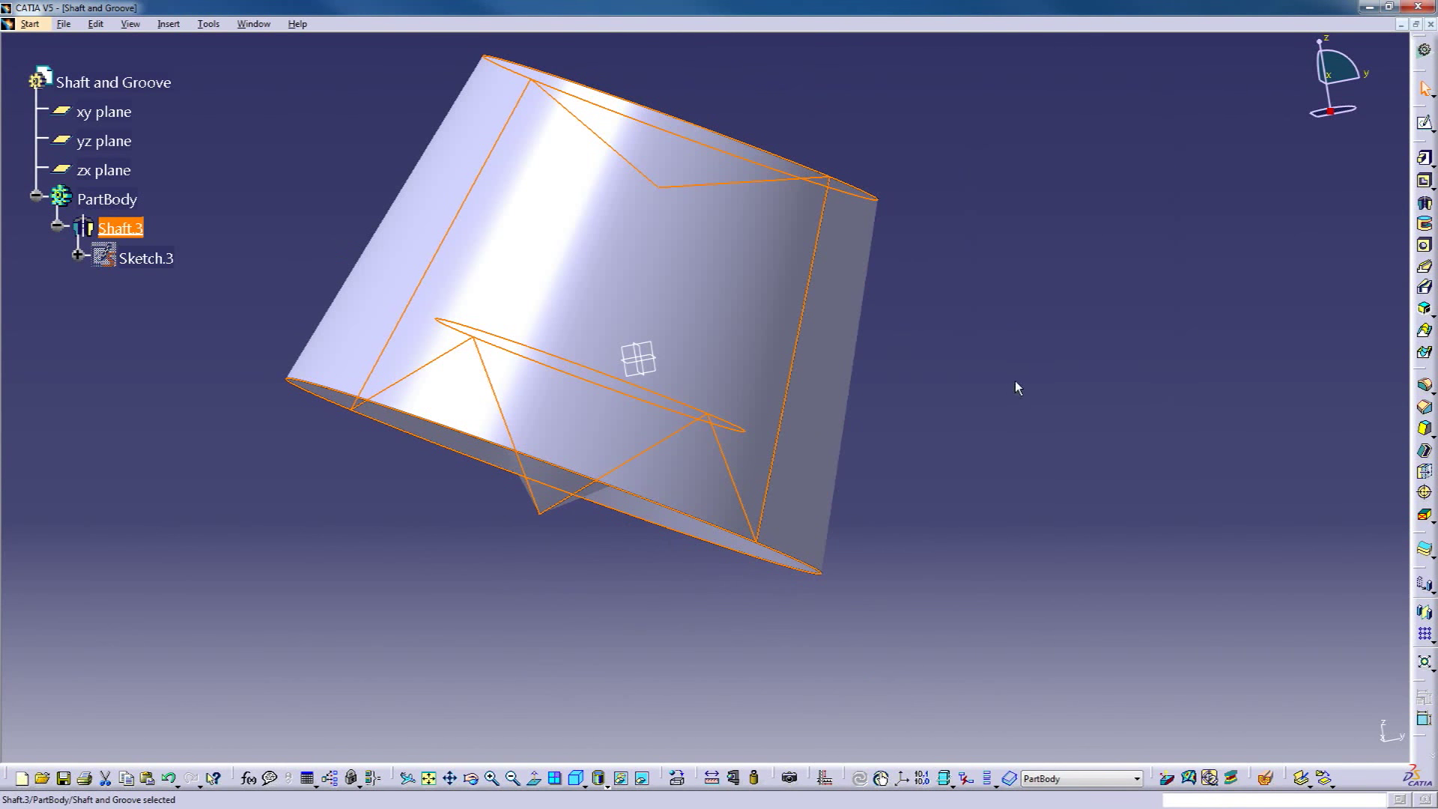
middle_click_drag(587, 569, 610, 379)
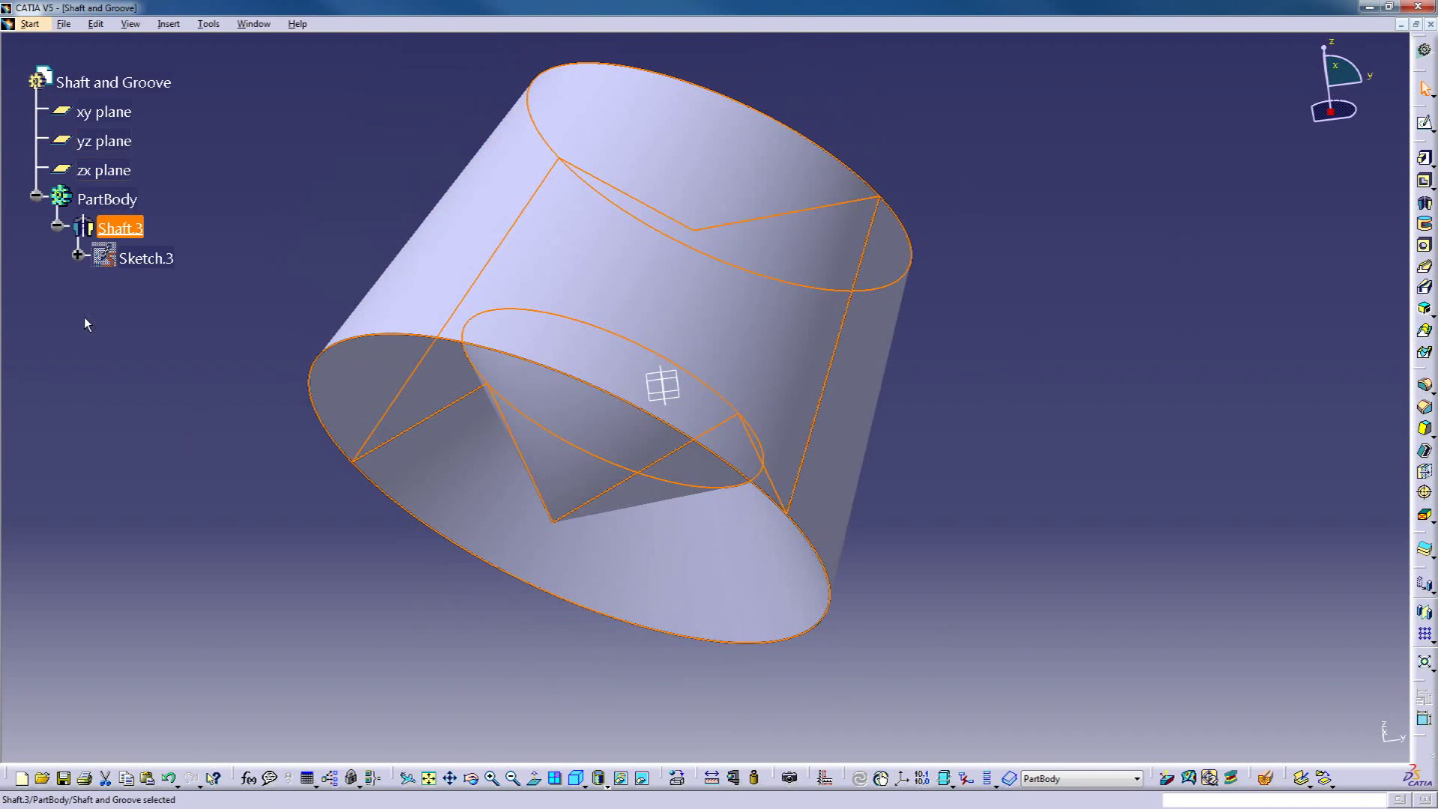
- Undo the shaft about the slanted edge together with the preceding sketch work, leaving PartBody empty
key("ctrl+z")
key("ctrl+z")
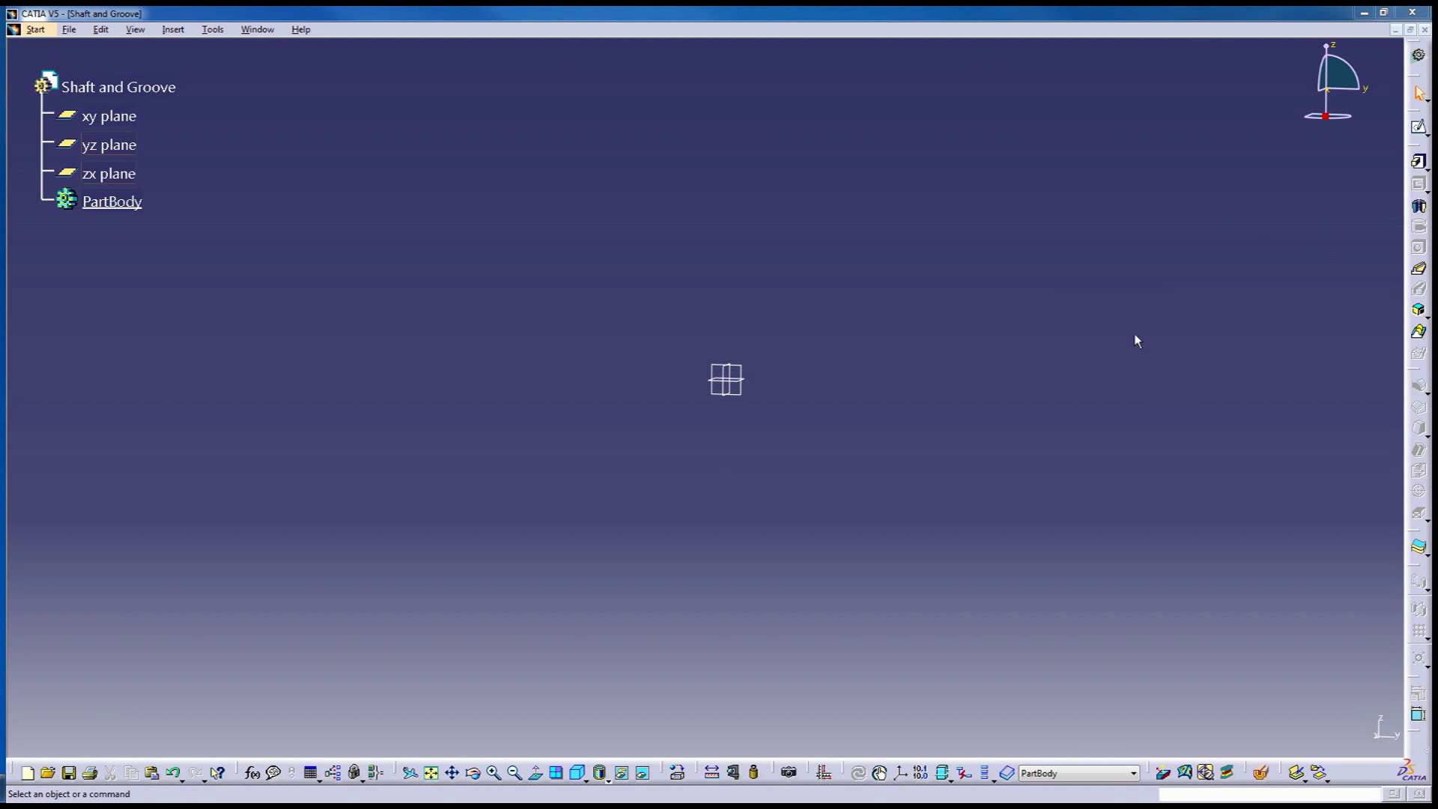
- Start a new sketch on the yz plane
middle_click_drag(781, 402, 793, 441)
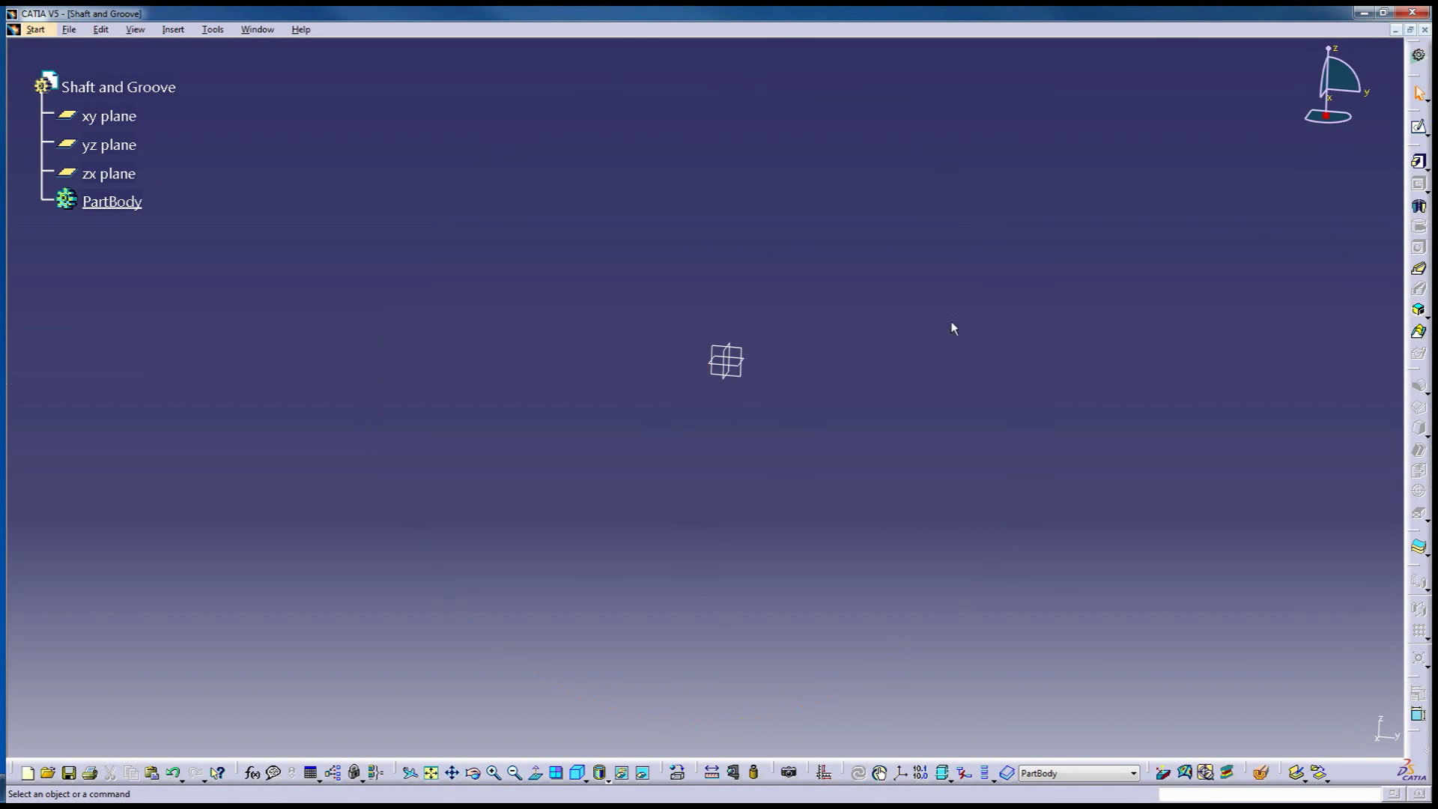
left_click(1419, 127)
left_click(740, 351)
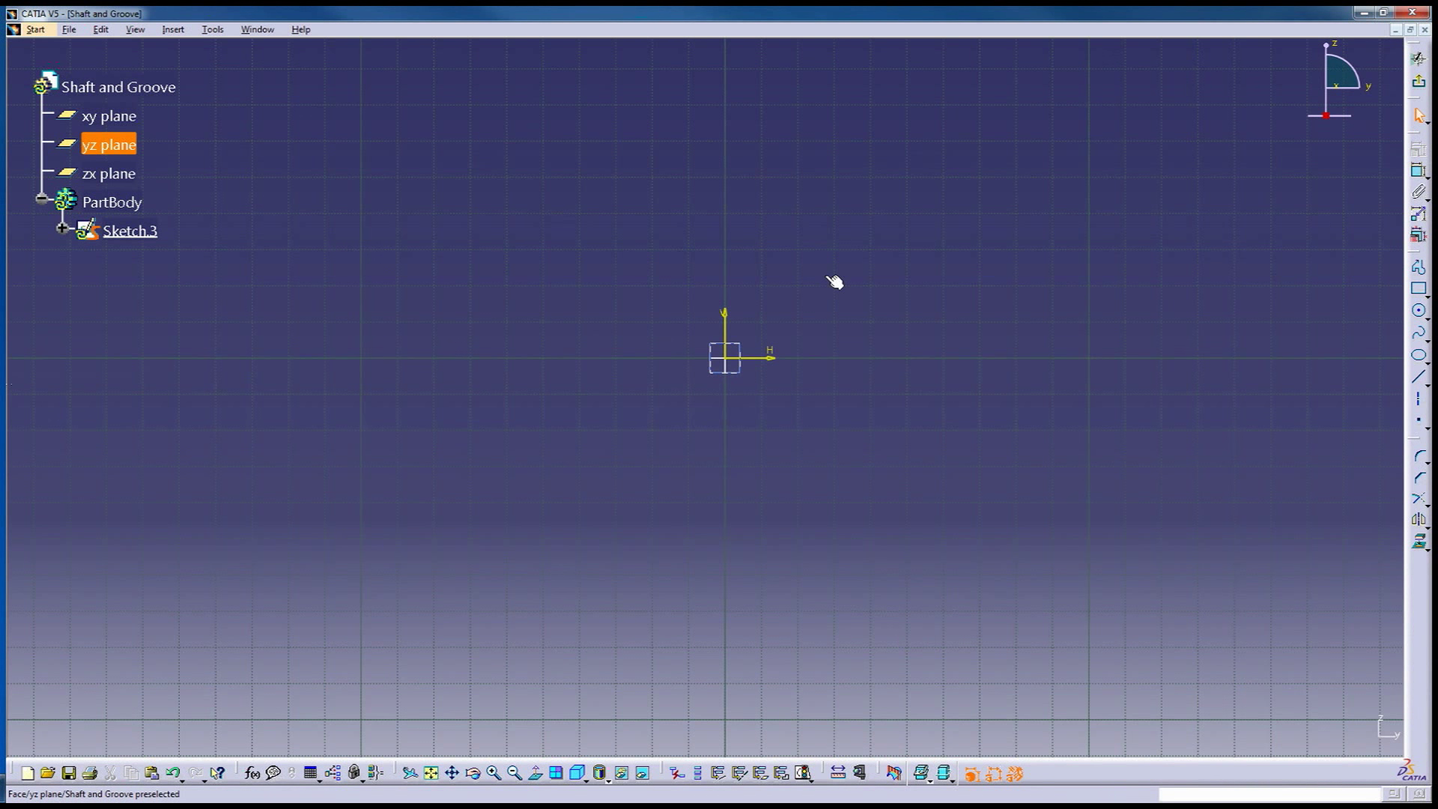
- Draw an open three-point arc beside the origin, bulging away from the vertical axis, and keep the Circle tools floating
left_click(1428, 318)
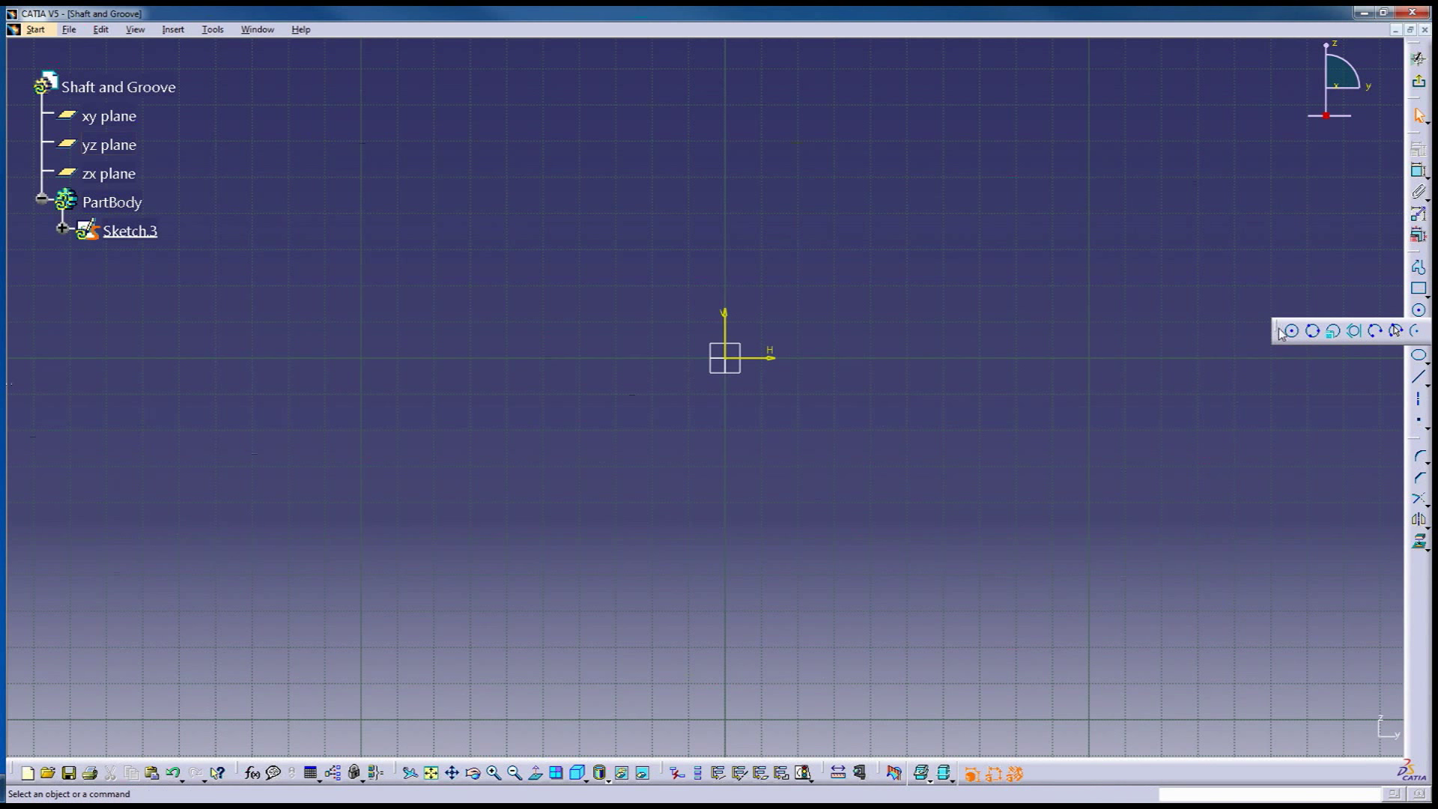
left_click_drag(1277, 332, 862, 79)
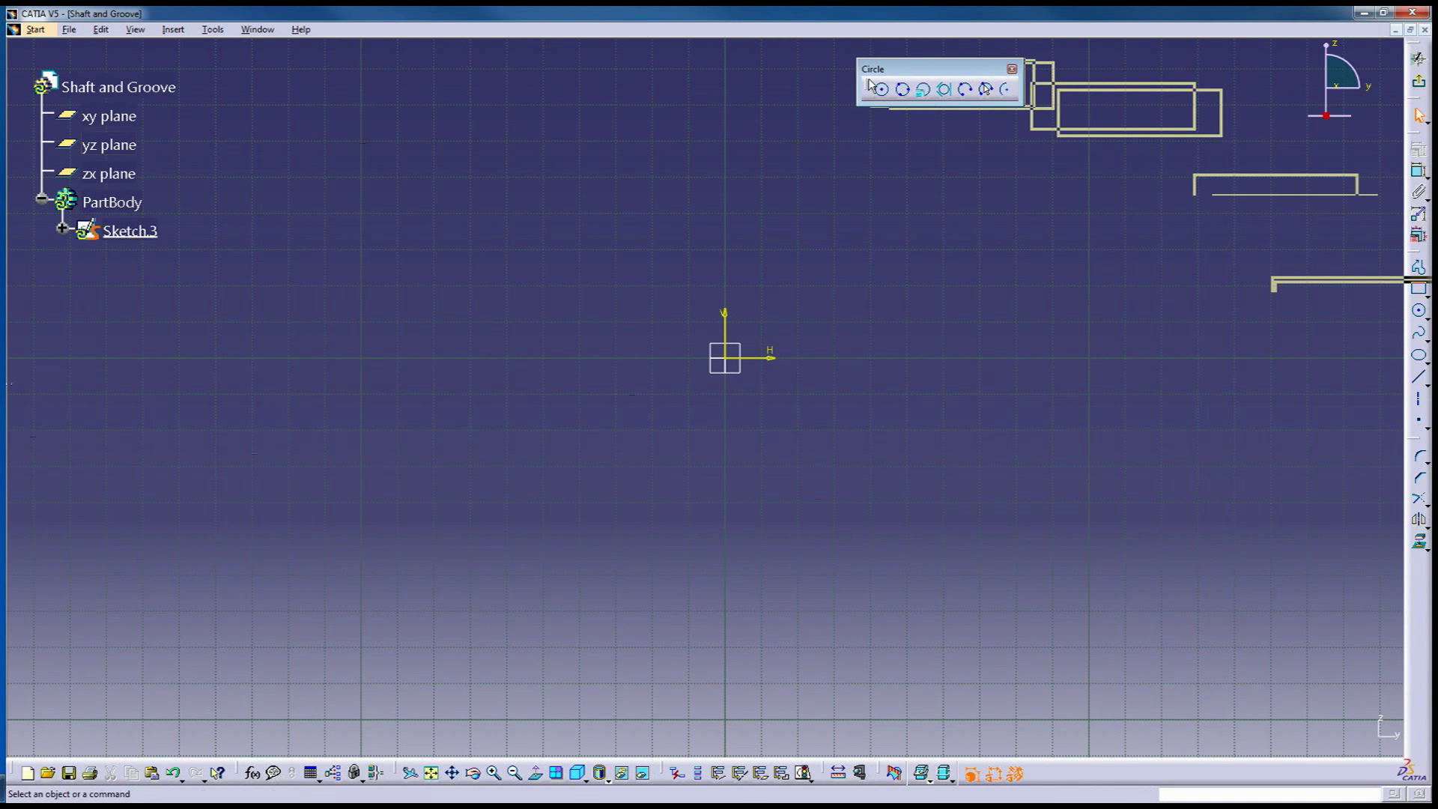
left_click(966, 91)
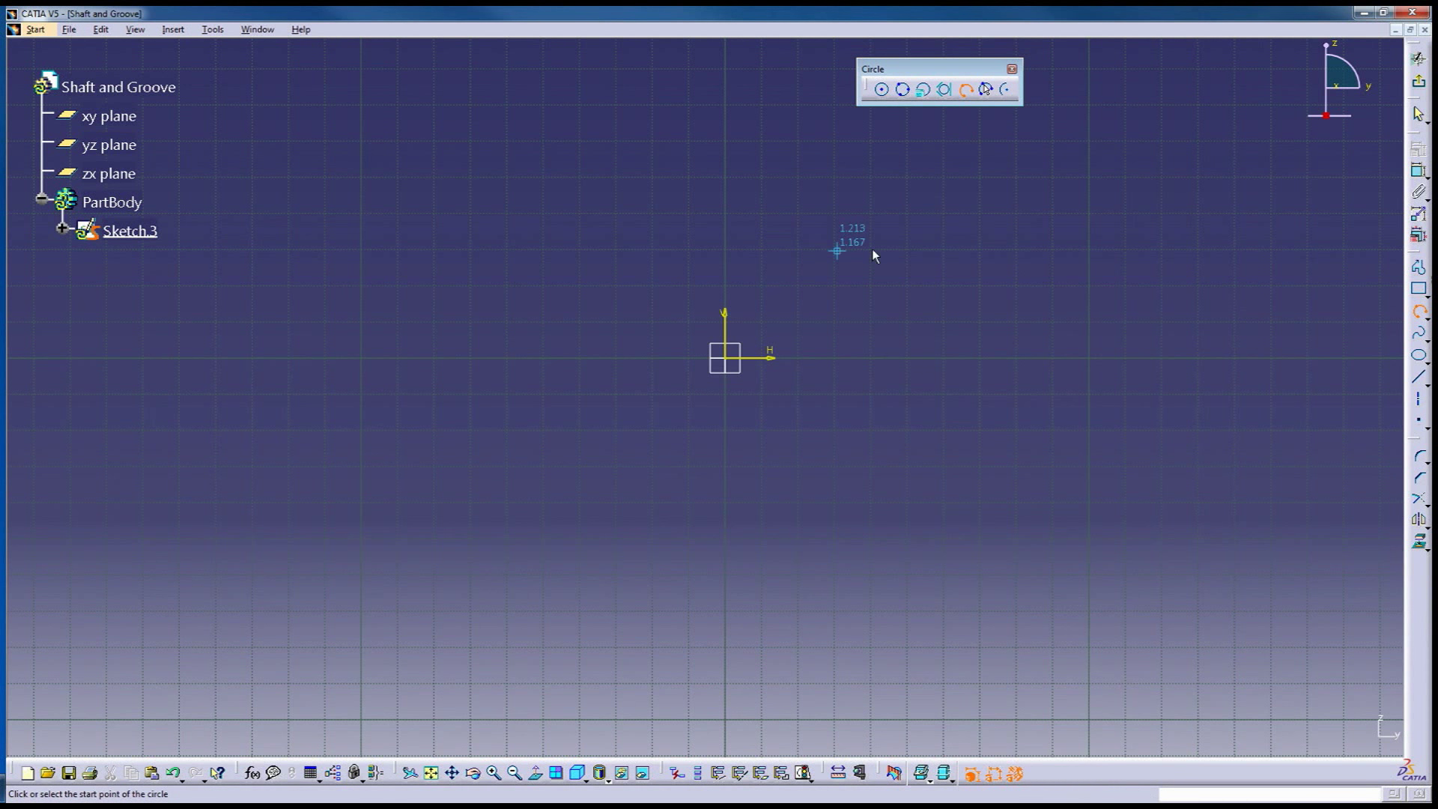
left_click(827, 188)
left_click(1029, 274)
left_click(930, 547)
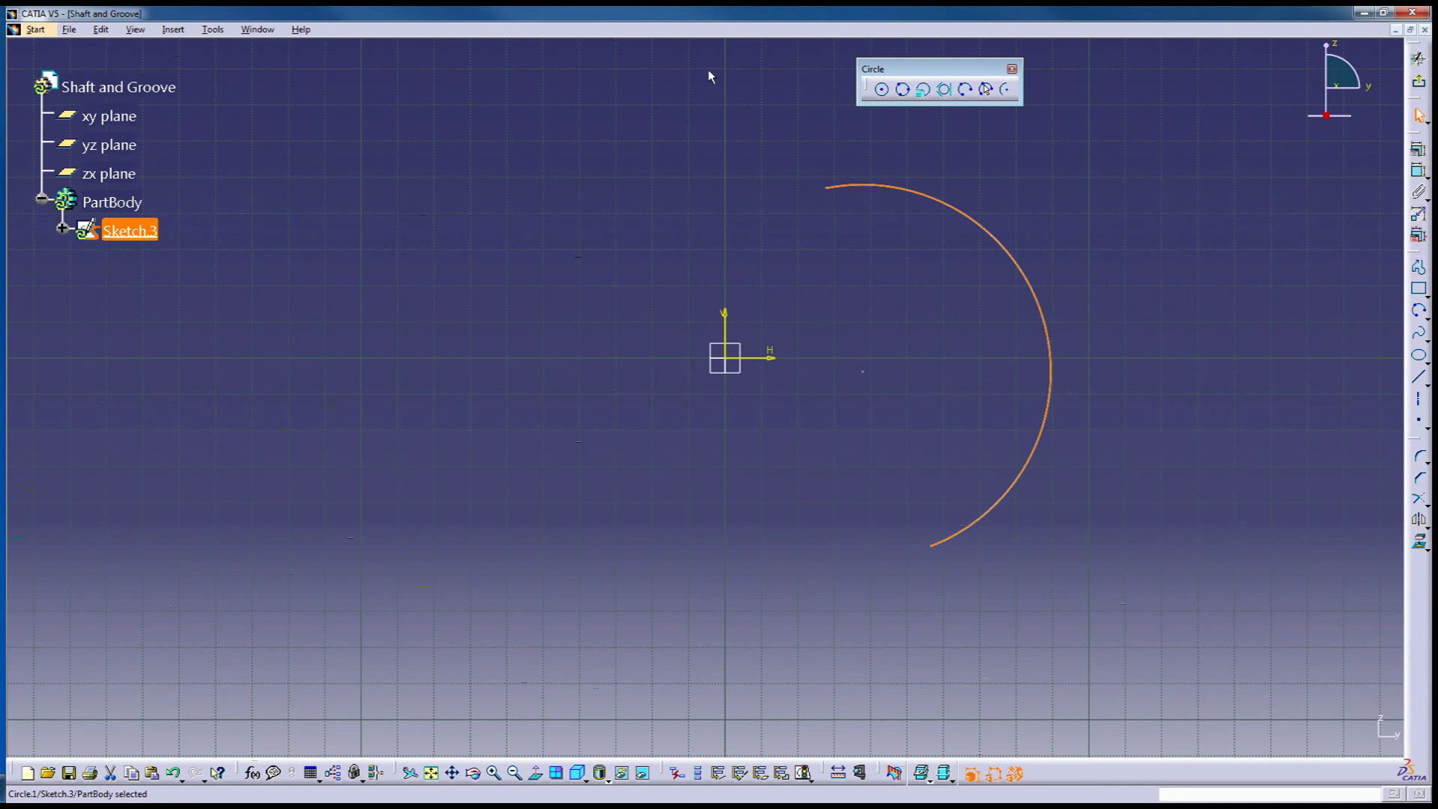
left_click(1299, 441)
- Draw an Axis line along the sketch's vertical axis, running through the origin from above the arc to below it
left_click(1419, 399)
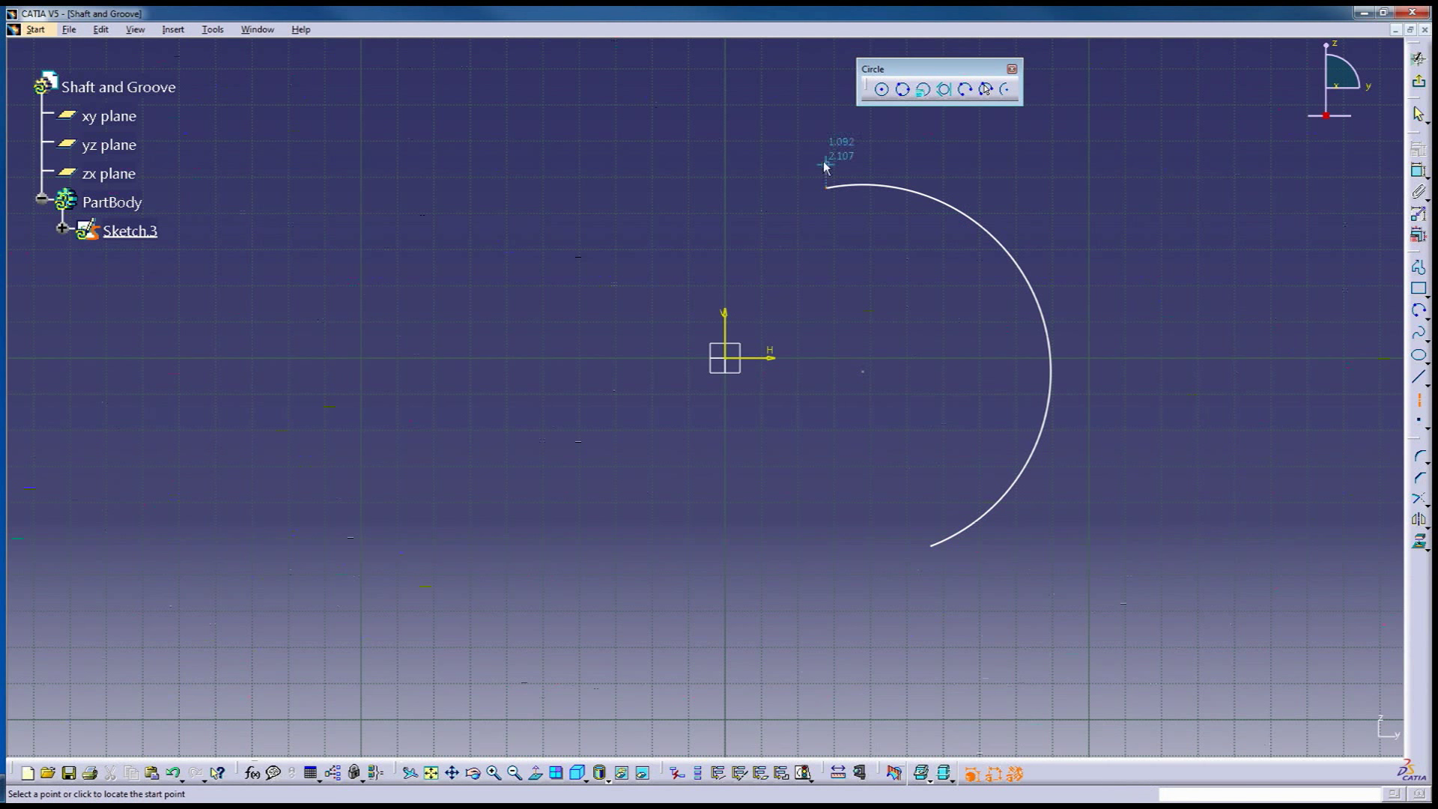
left_click(726, 70)
left_click(727, 713)
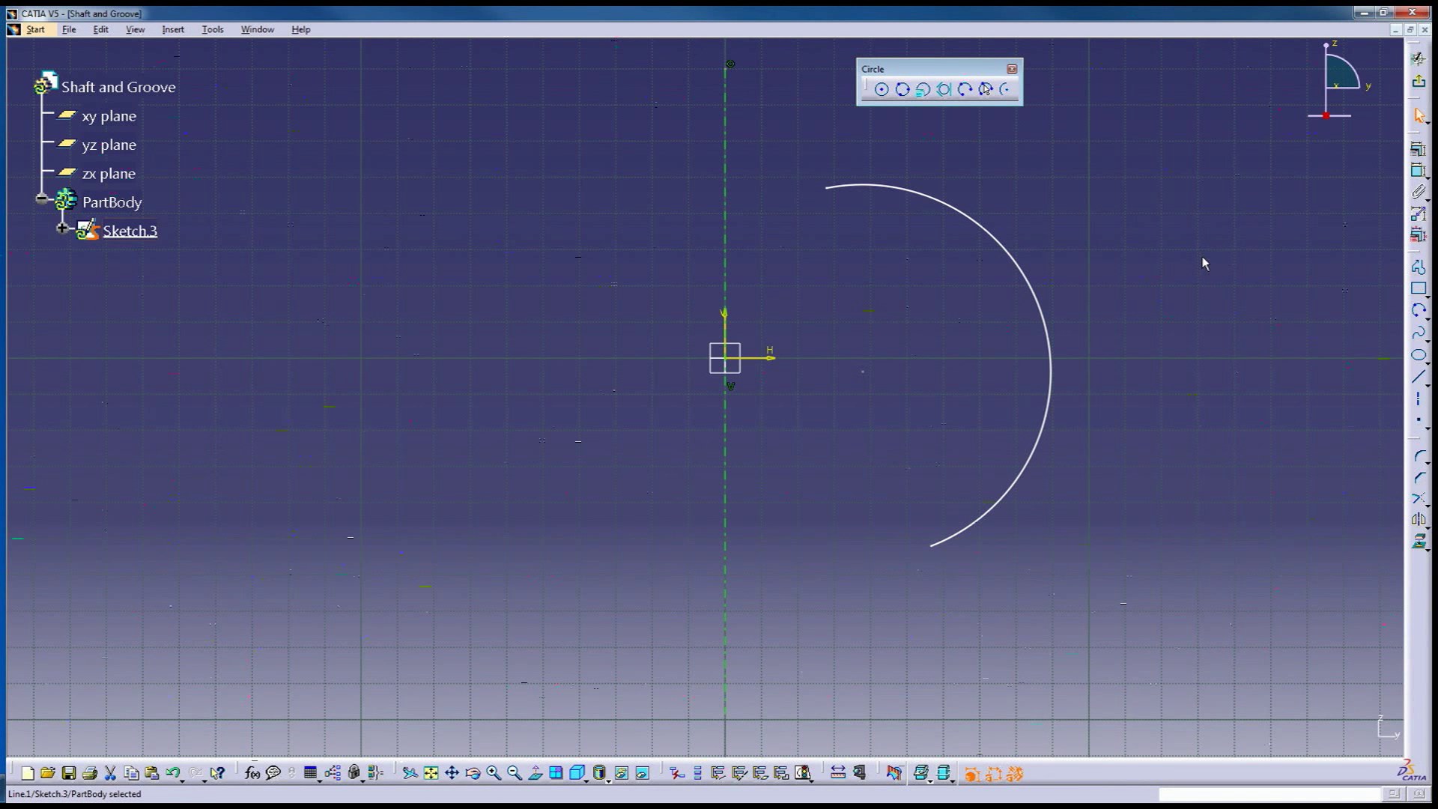
- Exit the sketch and define a Shaft from the open arc about the sketch axis with Thick Profile enabled
left_click(1418, 83)
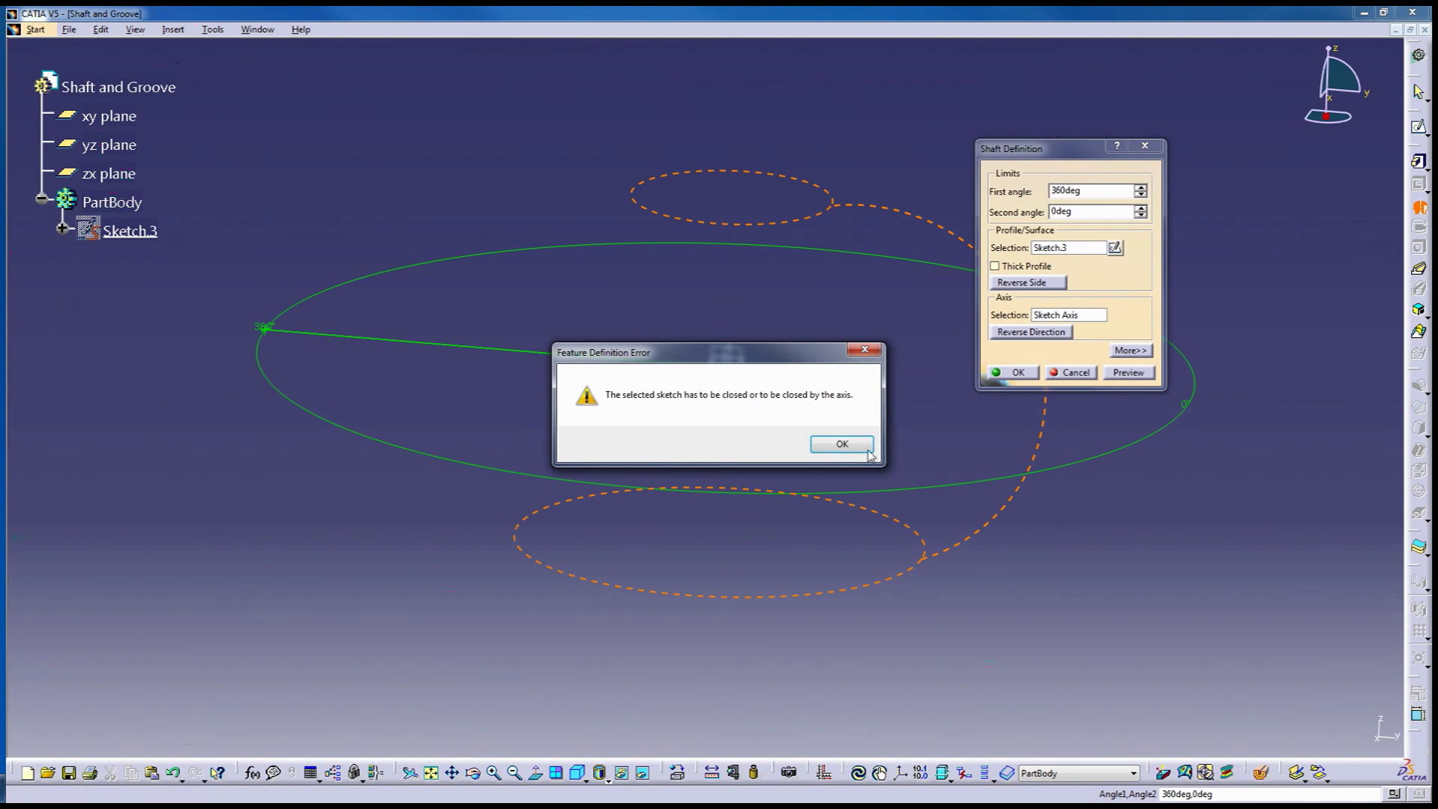
left_click_drag(723, 353, 546, 237)
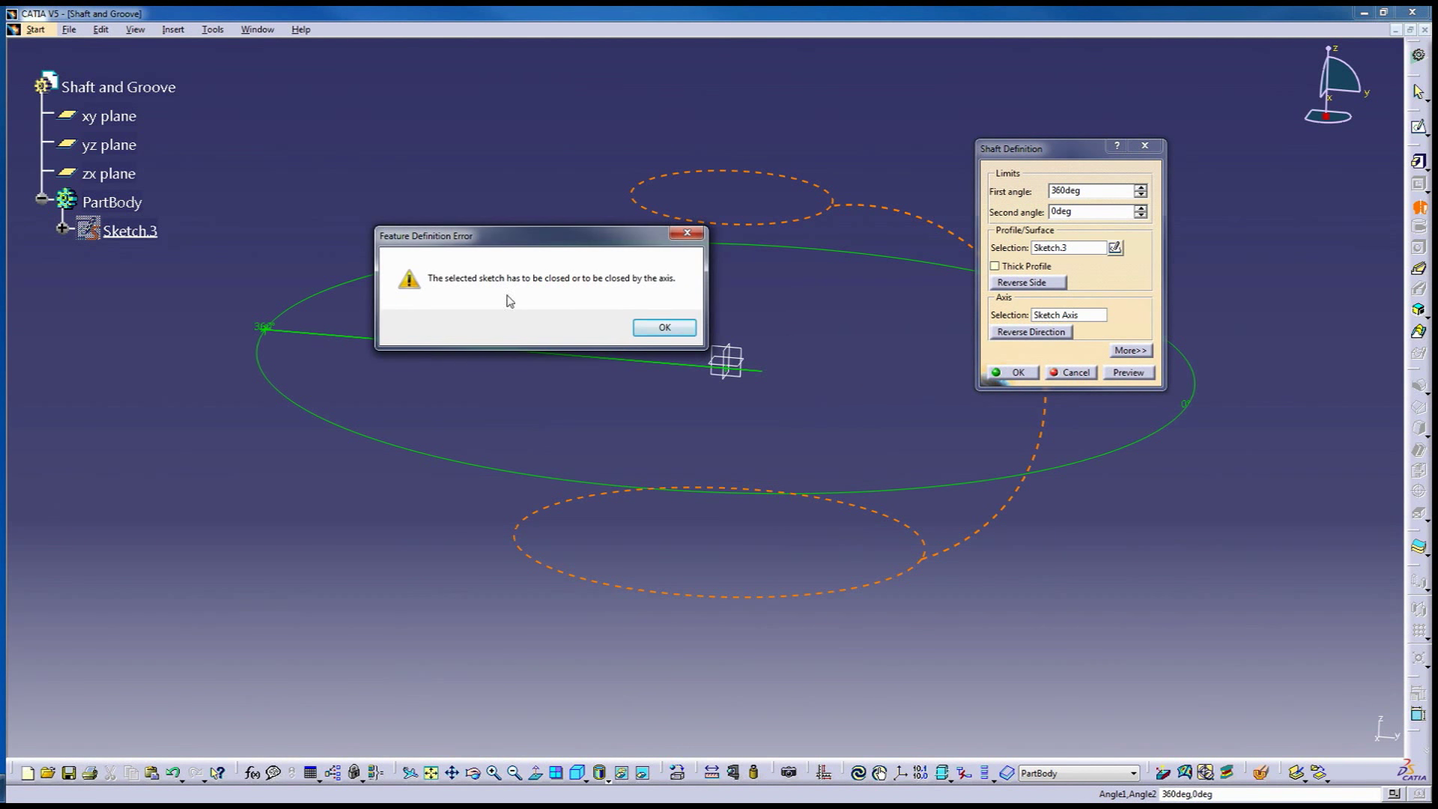
left_click(665, 328)
left_click(995, 266)
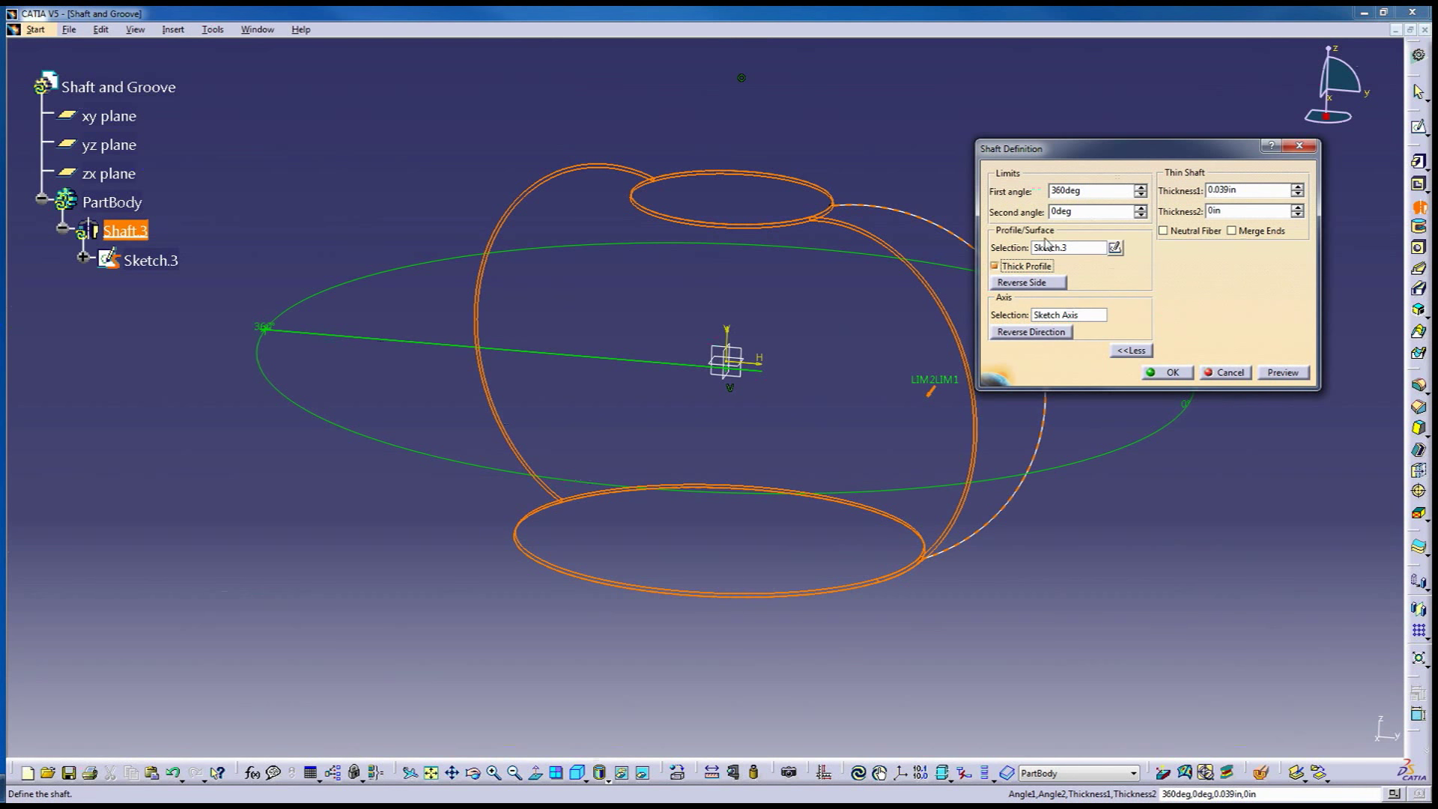
- Set the shaft's first angle to 120 degrees
double_click(1063, 190)
type("120")
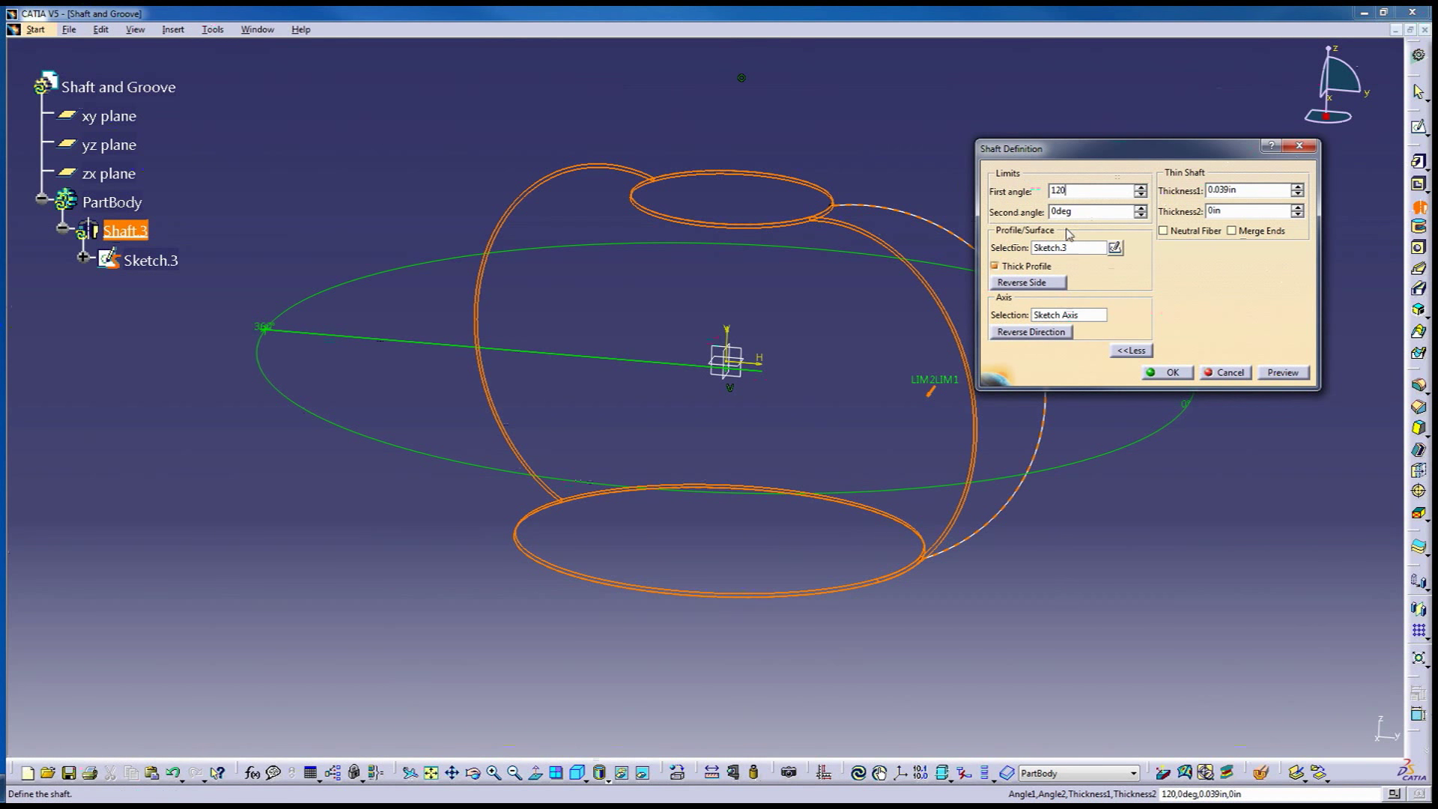
key("Tab")
middle_click_drag(566, 423, 792, 486)
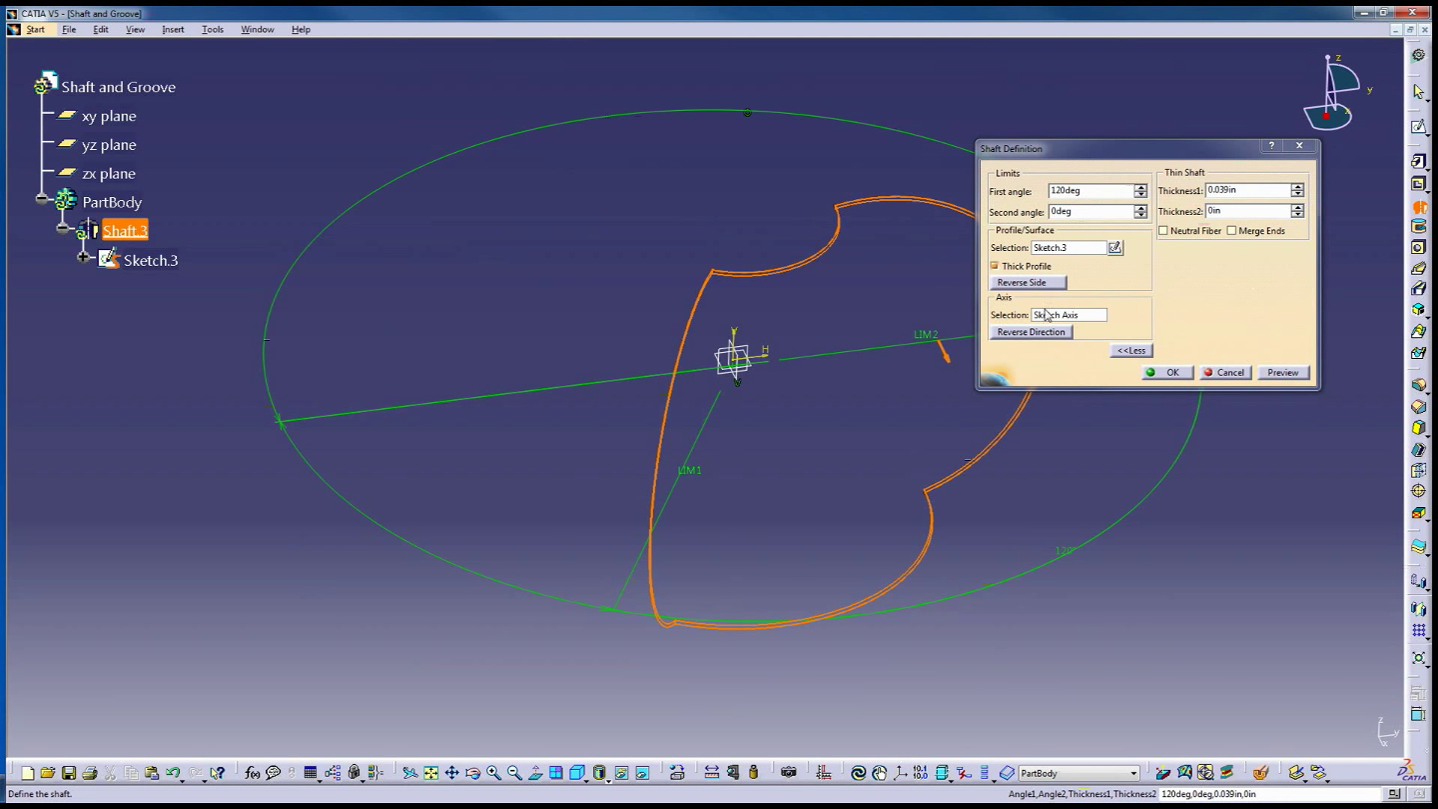
- Set the thin shaft's Thickness1 to 0.2 in and create the shaft
mouse_move(801, 401)
middle_mouse_down()
mouse_move(587, 344)
mouse_move(887, 414)
mouse_move(758, 448)
mouse_move(720, 413)
middle_mouse_up()
left_click_drag(1256, 191, 1064, 185)
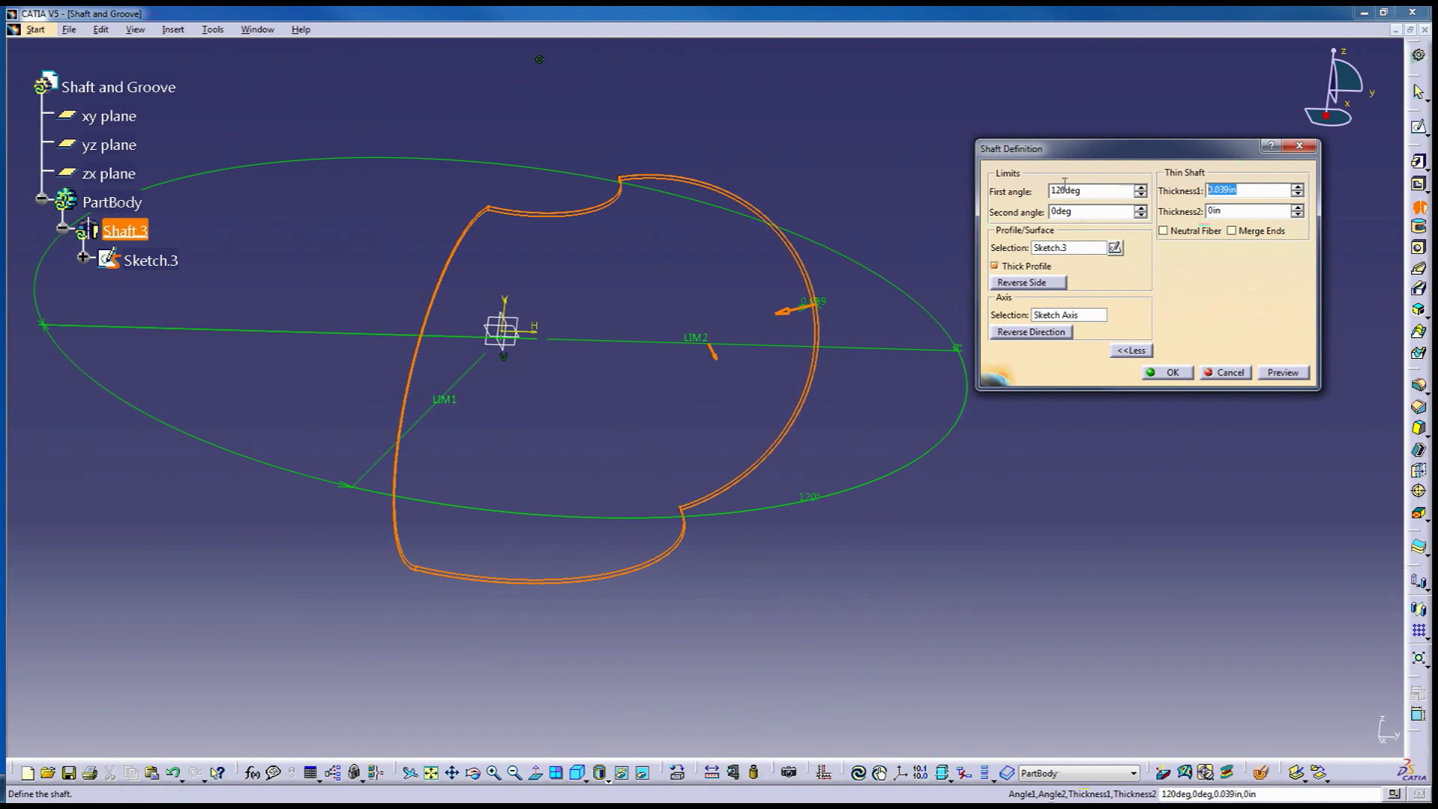
type(".2")
key("Return")
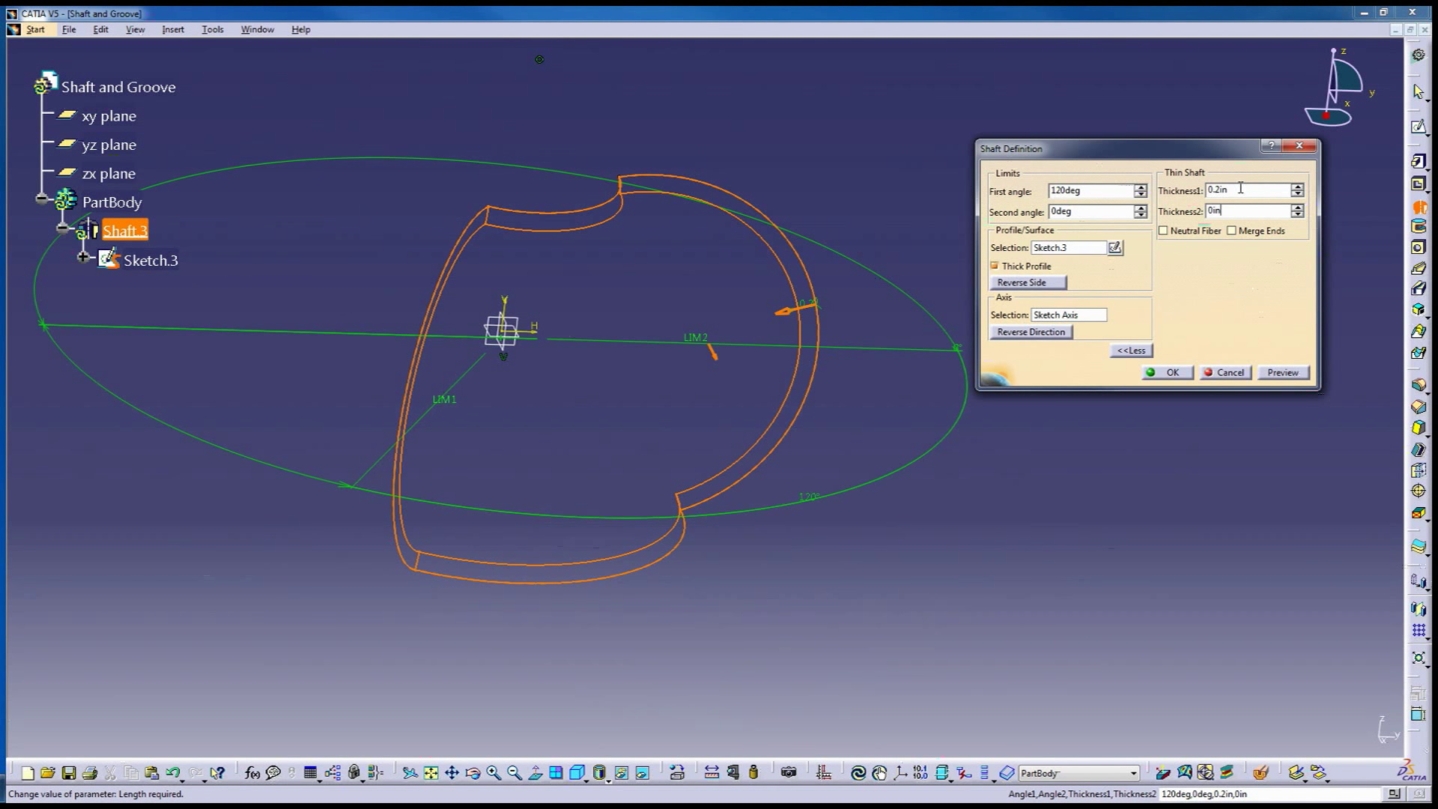
left_click(1231, 215)
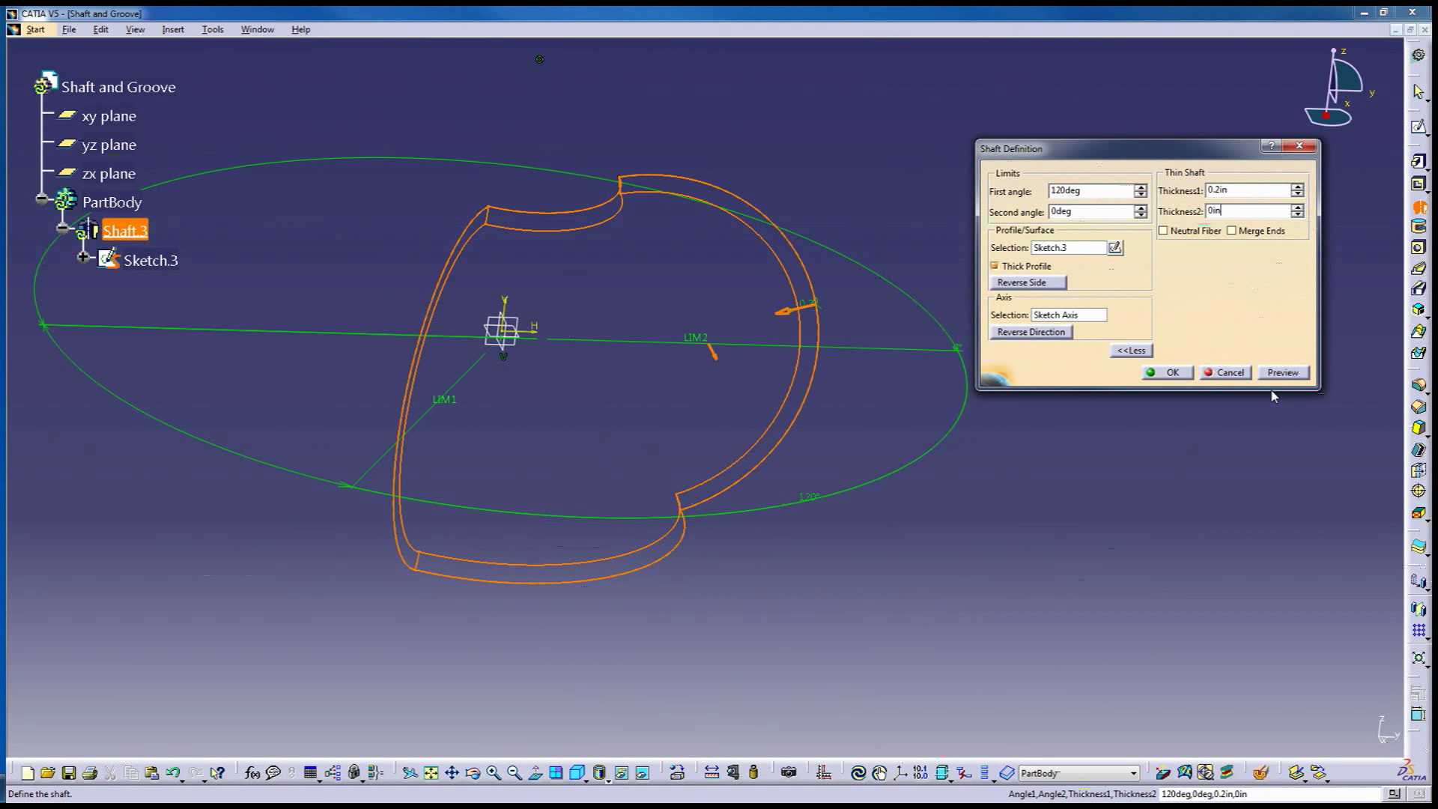
middle_click_drag(541, 380, 502, 326)
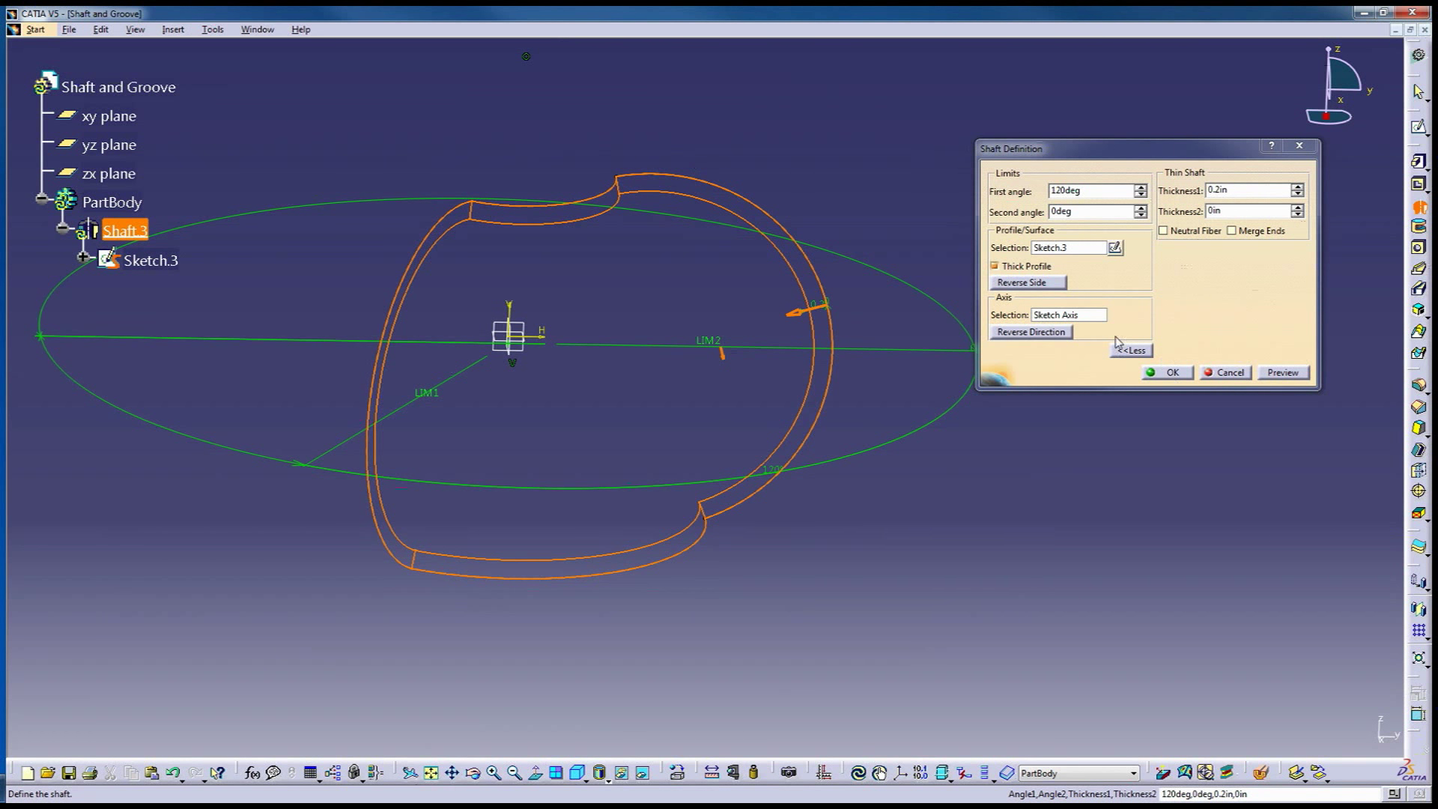
left_click(1169, 373)
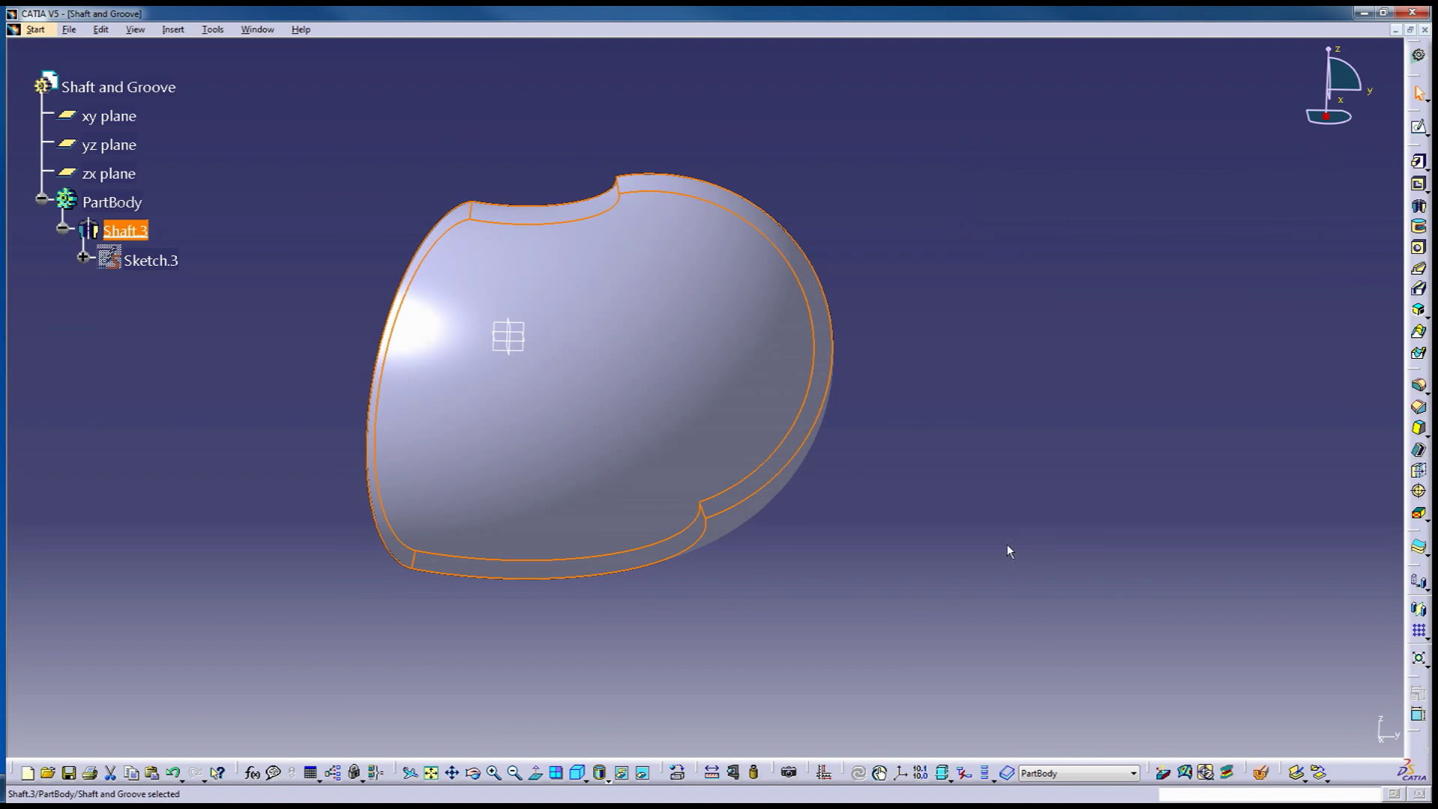
- Open a new sketch on the yz plane through the thin shell
middle_click_drag(286, 430, 786, 504)
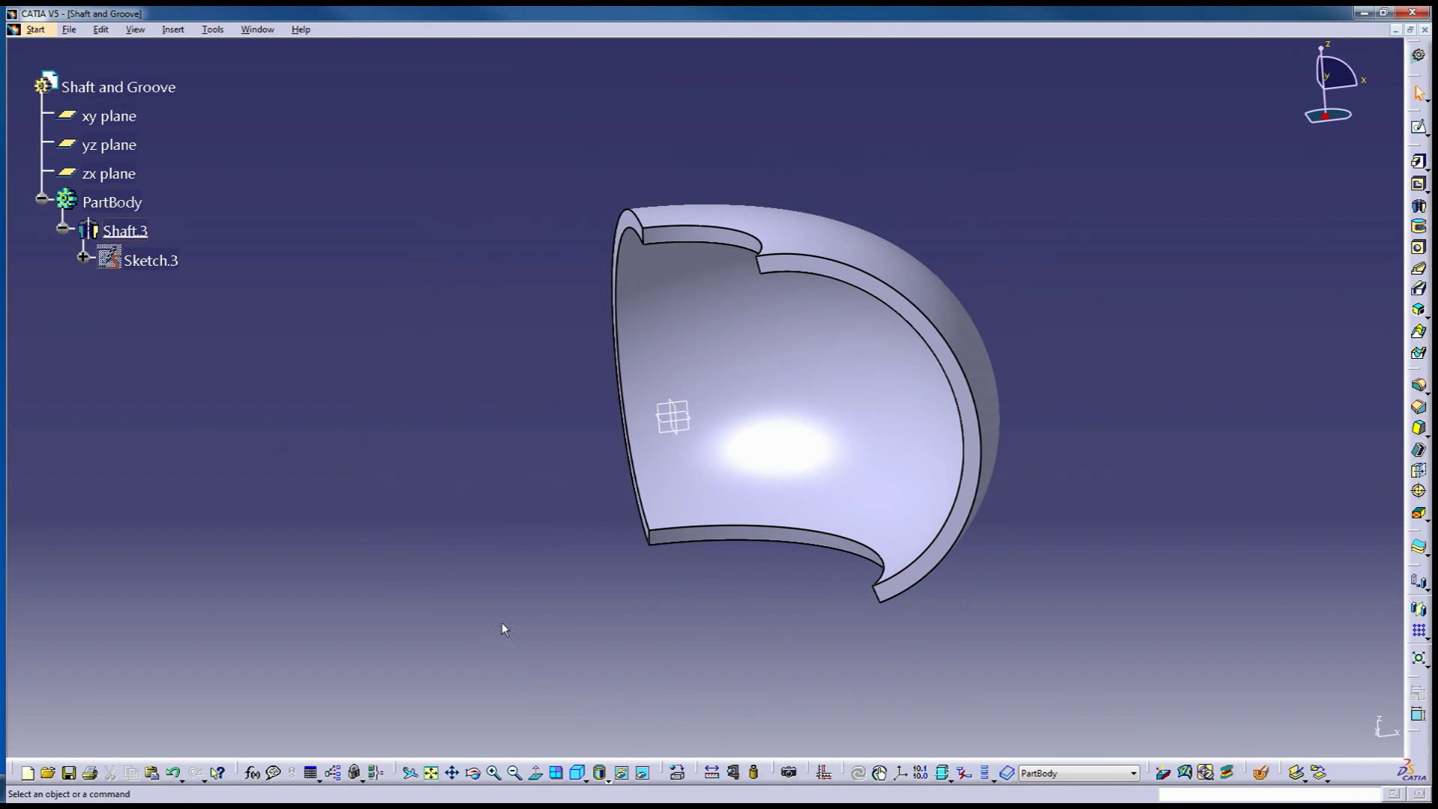
middle_click_drag(757, 420, 706, 581)
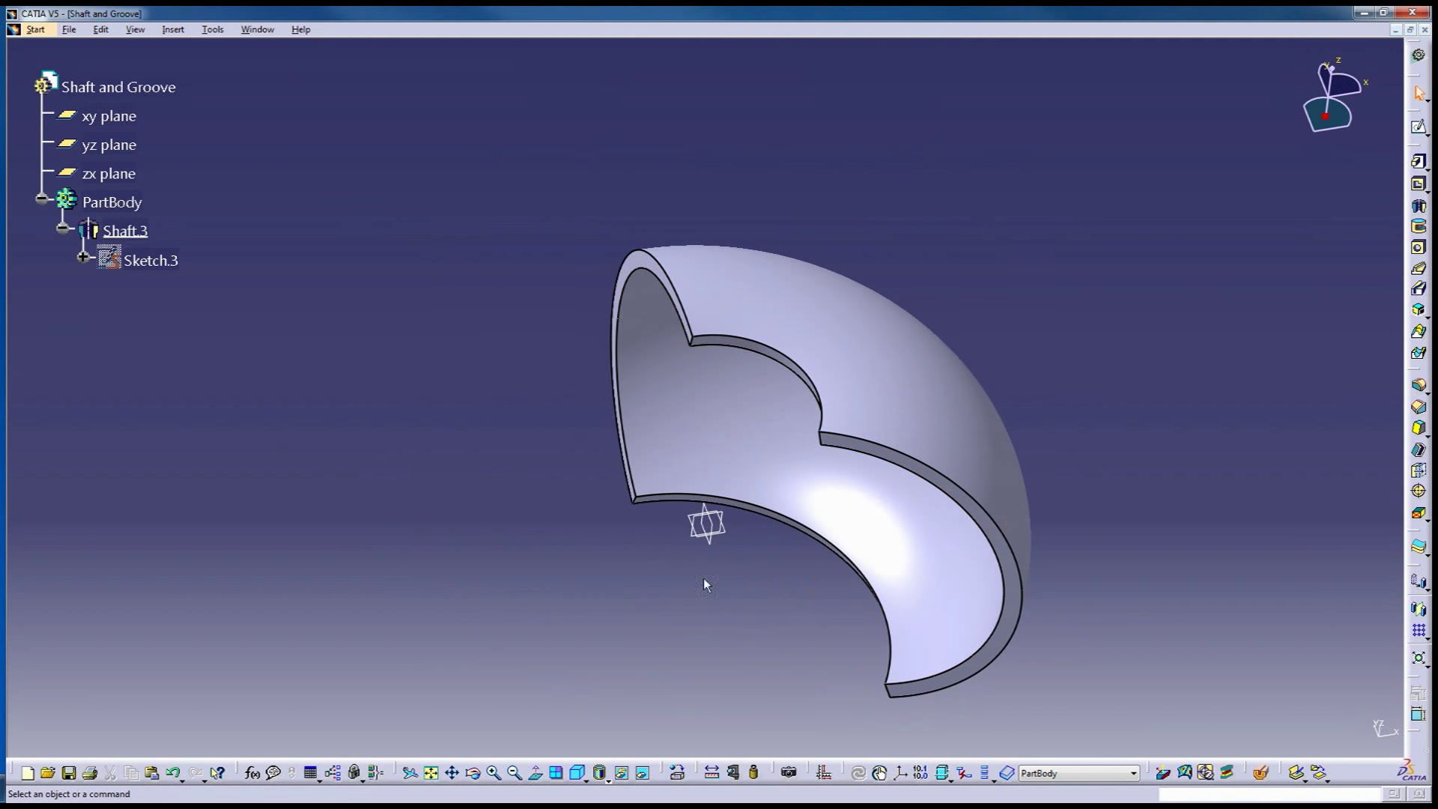
left_click(701, 531)
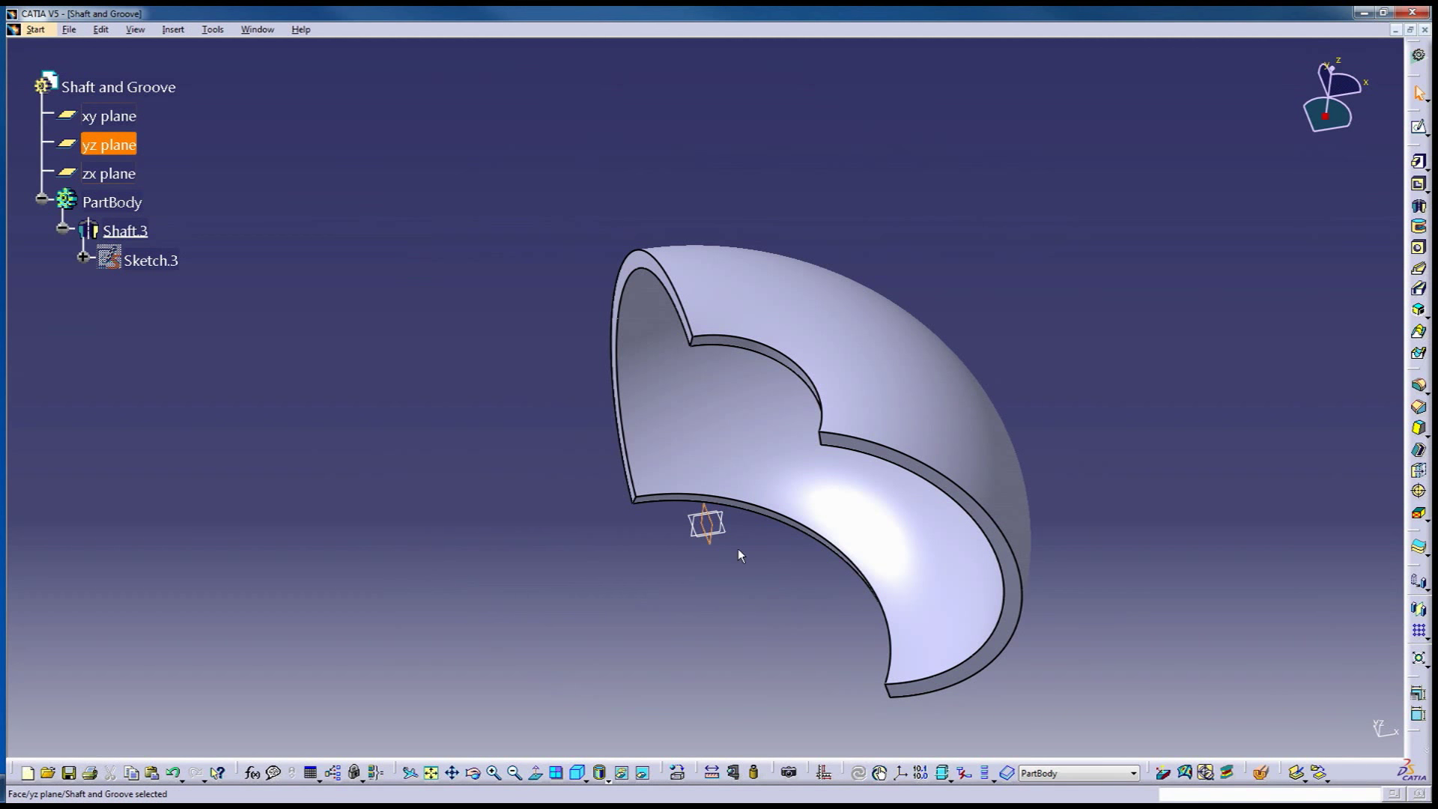
left_click(1419, 125)
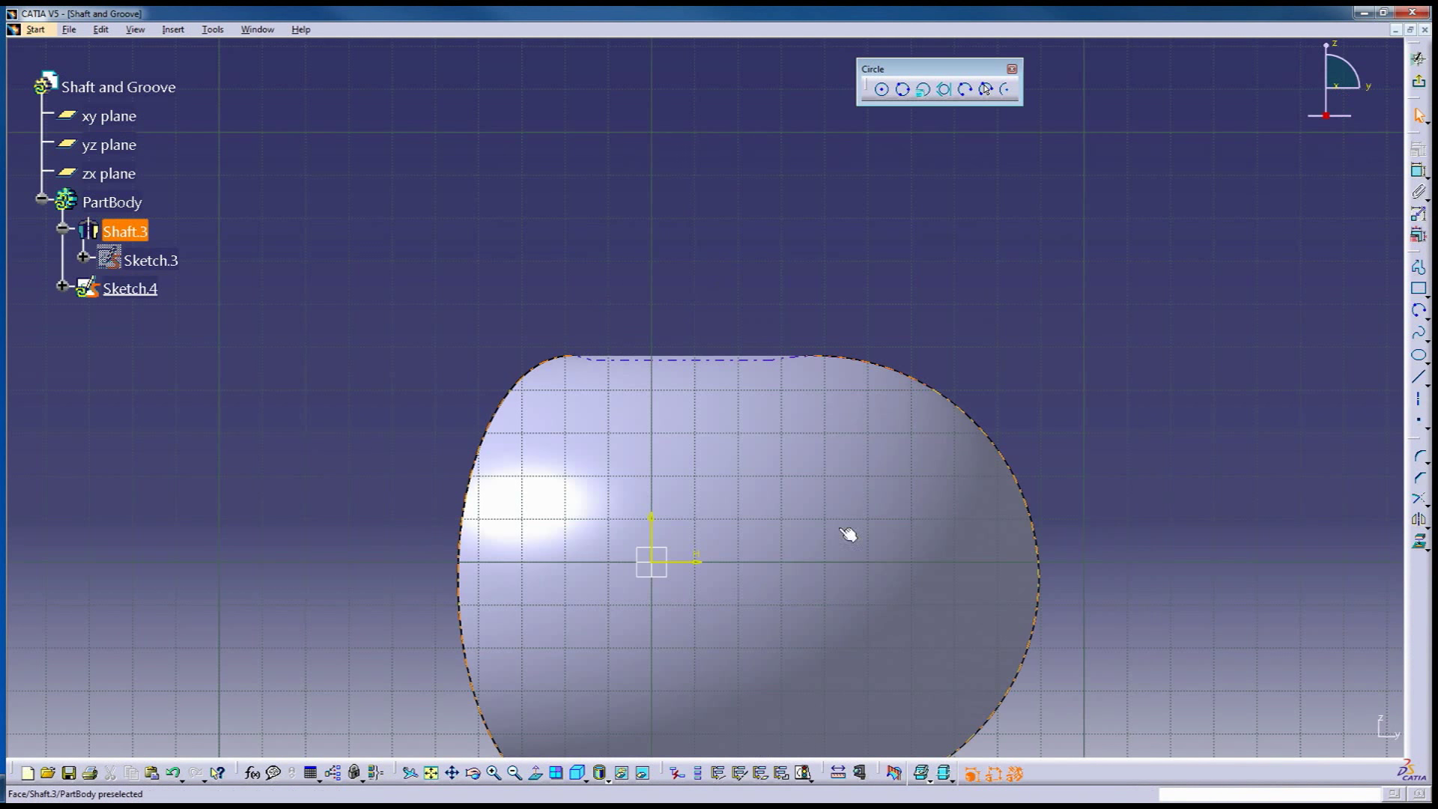
- Sketch a circle centred on the horizontal axis beside the origin, inside the shell's outline, and exit the sketch
middle_click_drag(674, 570, 641, 374)
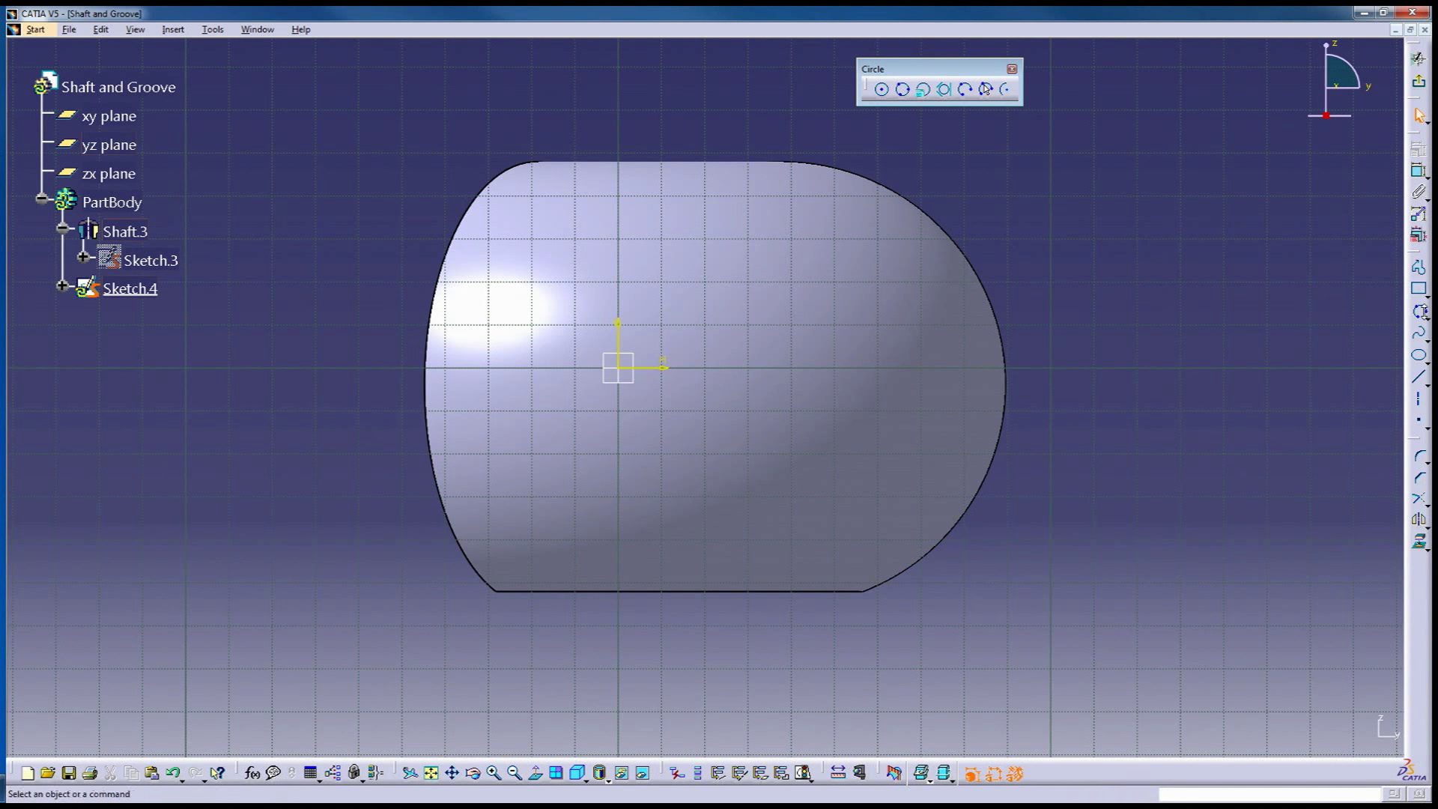
left_click(882, 90)
left_click(717, 368)
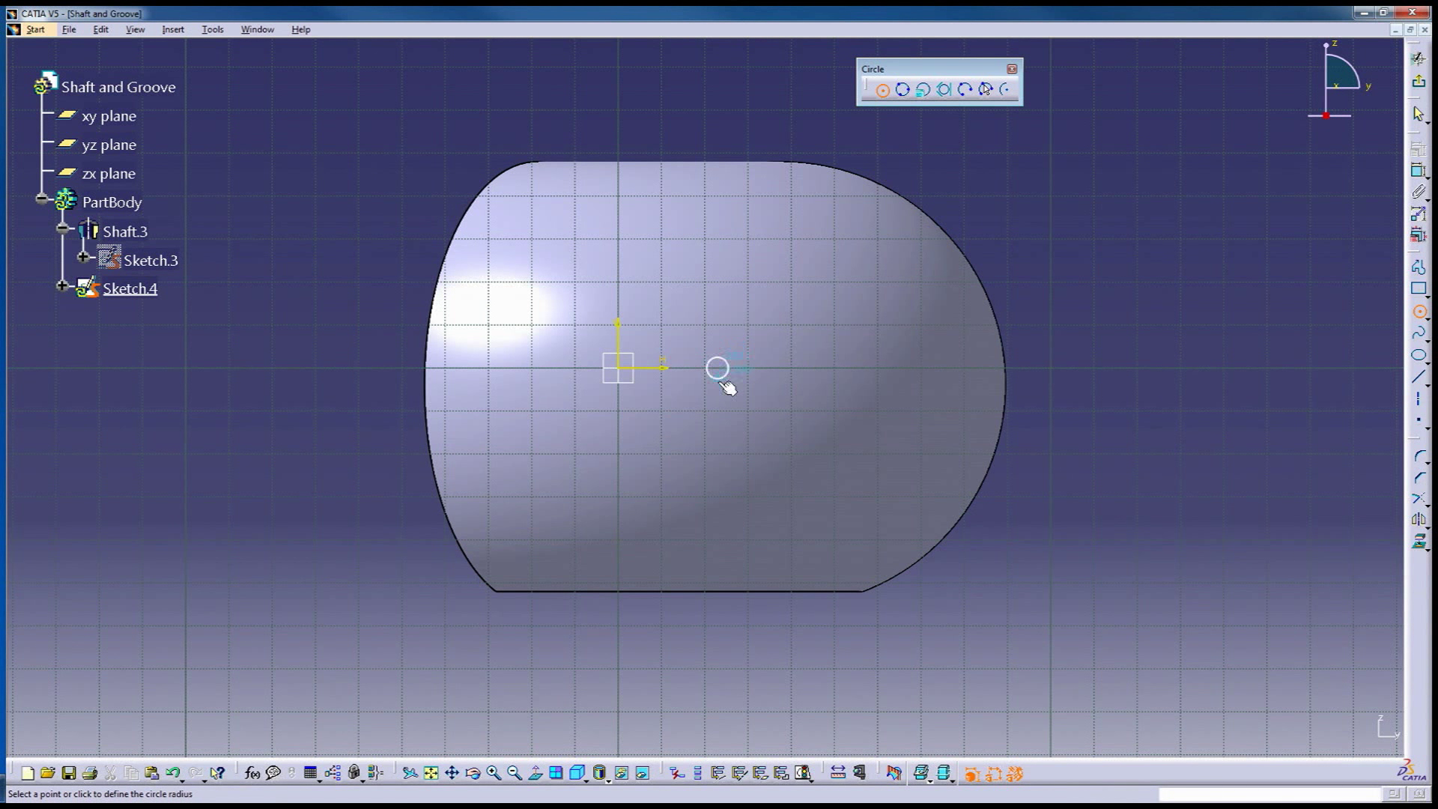
left_click(747, 477)
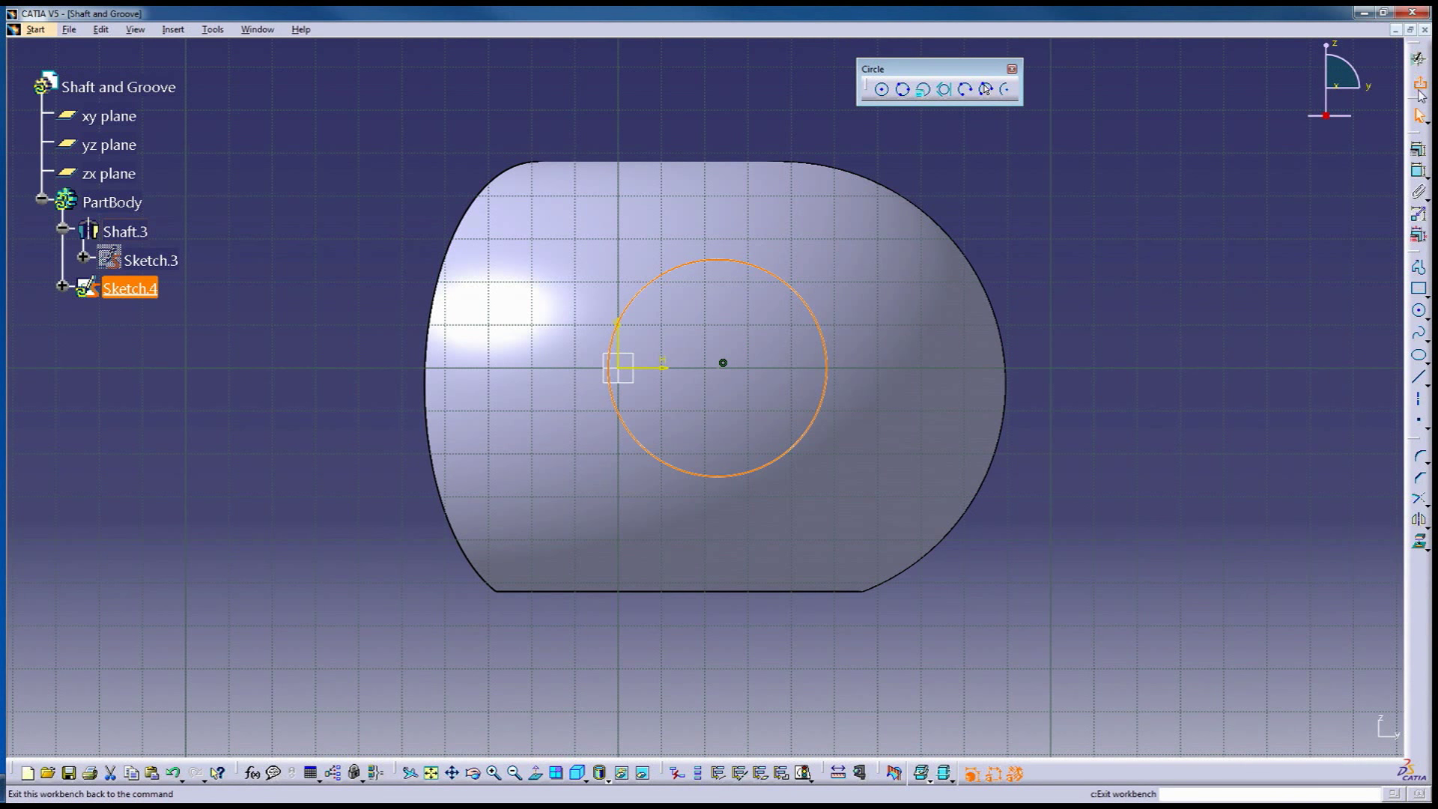
left_click(1419, 81)
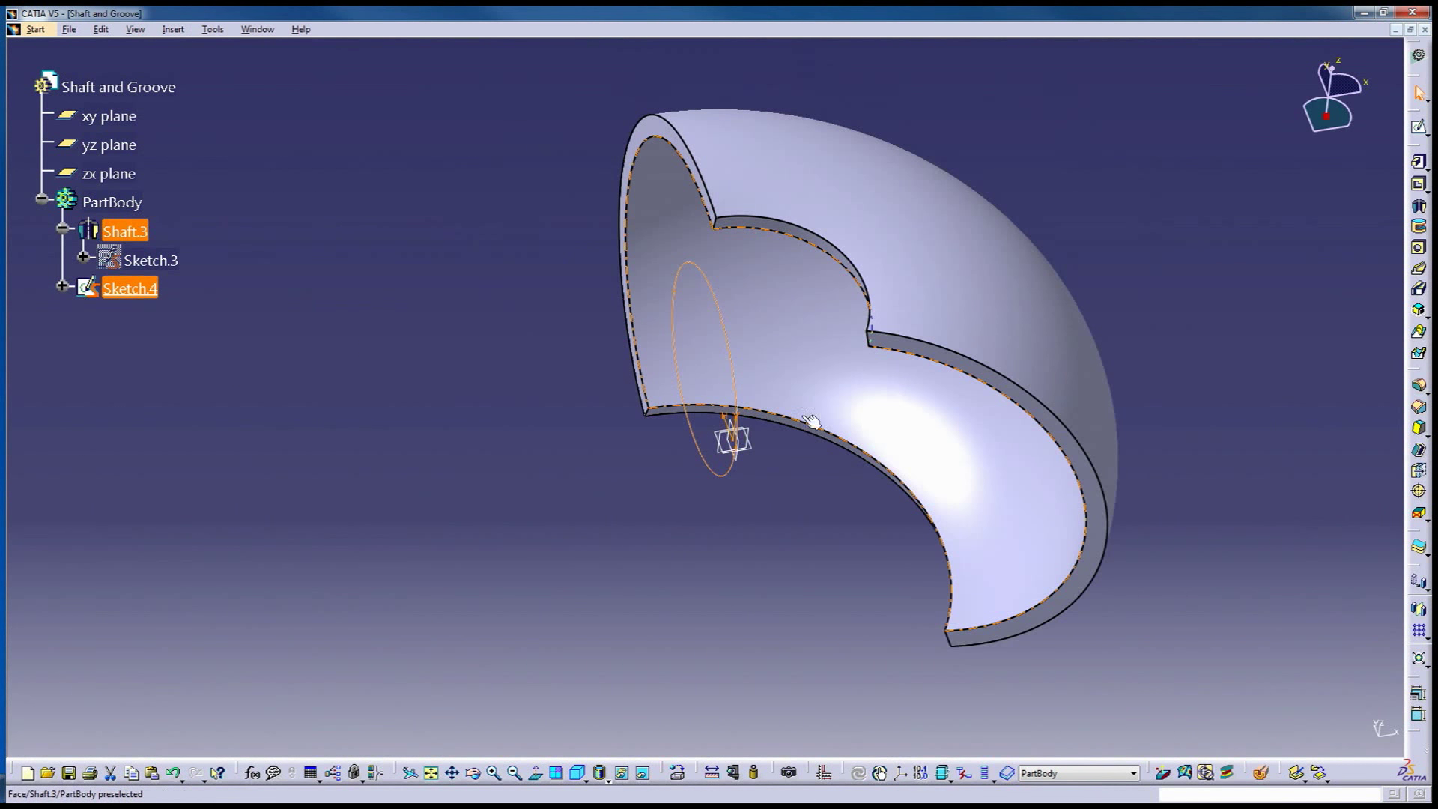
- Cut a pocket from the circle sketch through the shell wall with the limit type Up to last
left_click(1420, 186)
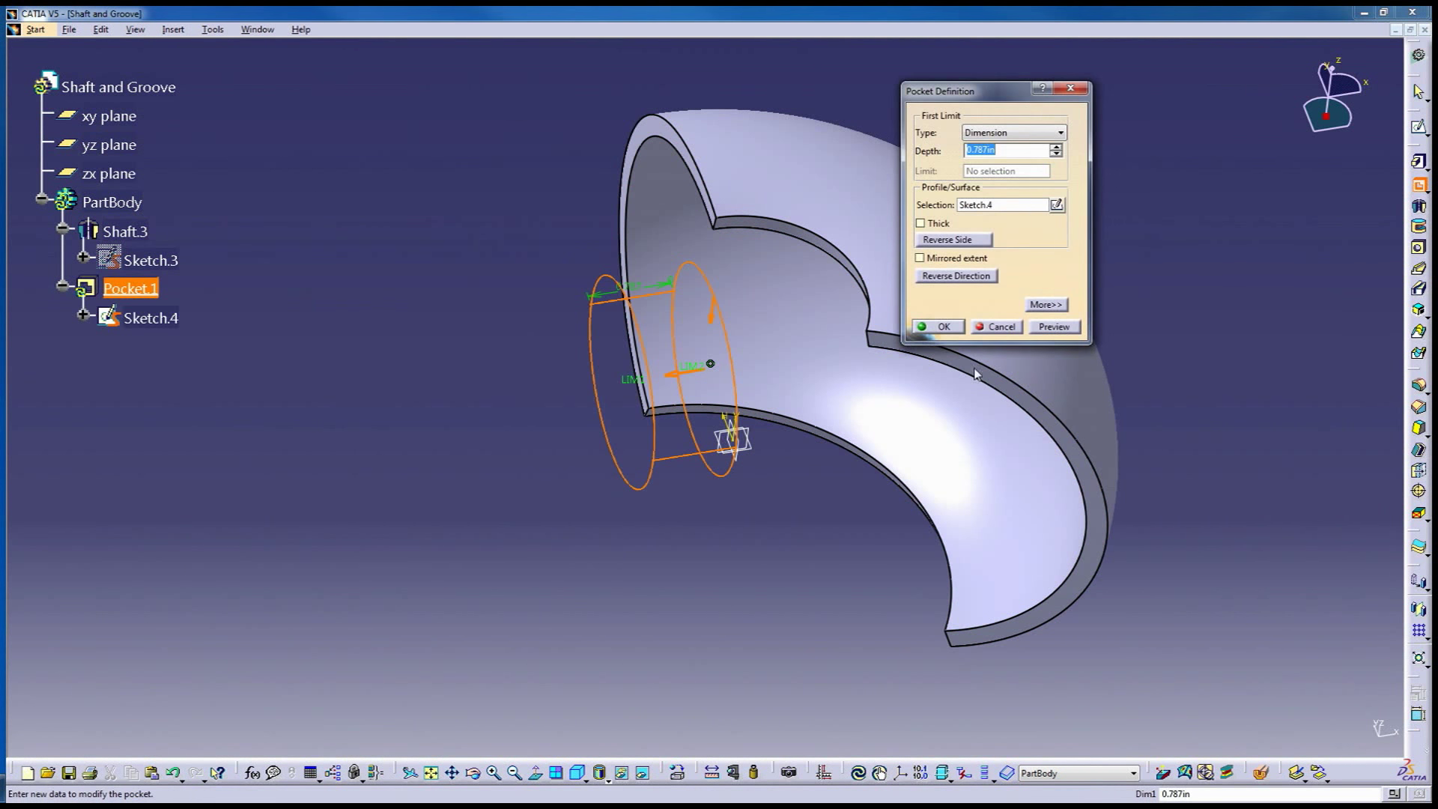
middle_click_drag(667, 385, 819, 330)
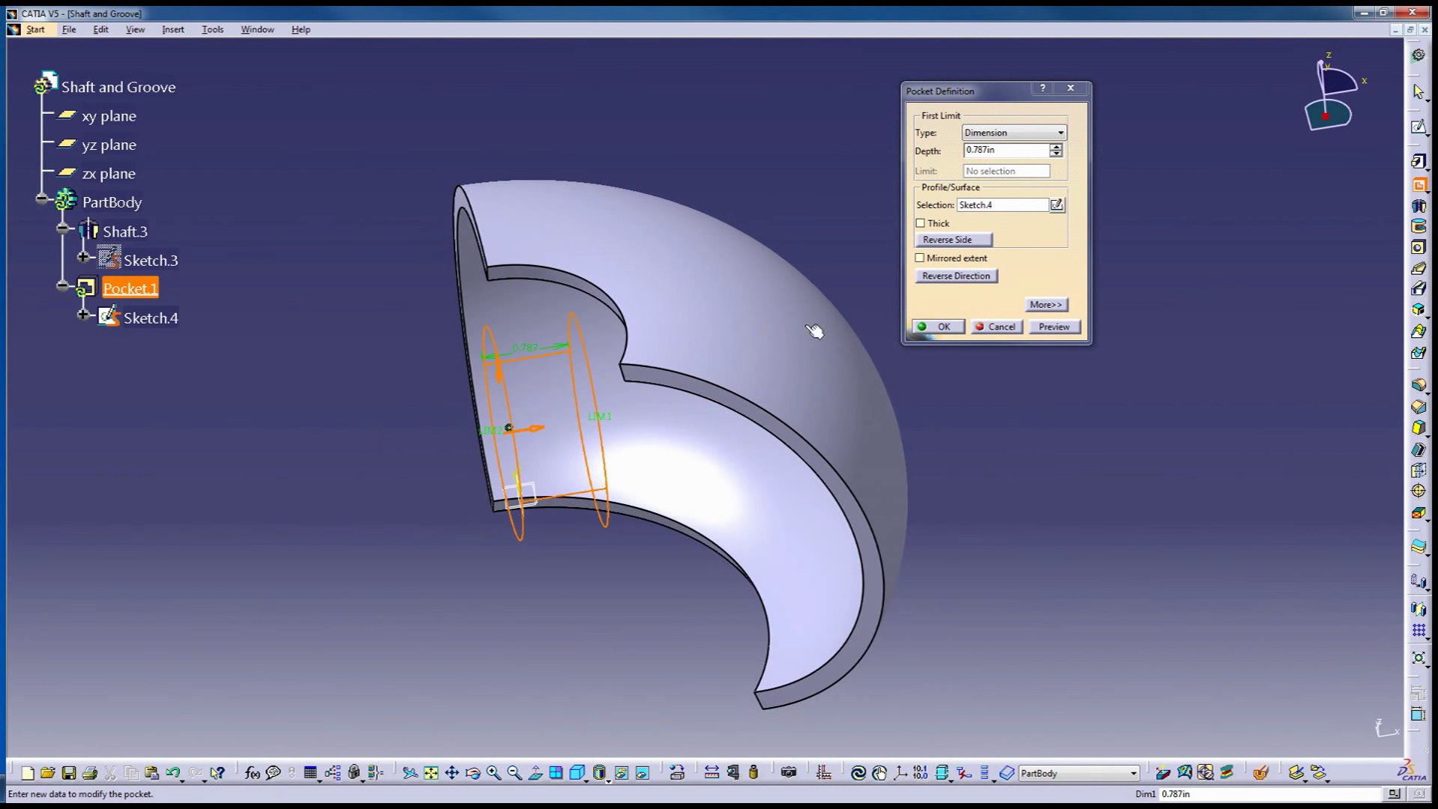
left_click(996, 135)
left_click(983, 169)
middle_click_drag(569, 405, 766, 496)
left_click(930, 322)
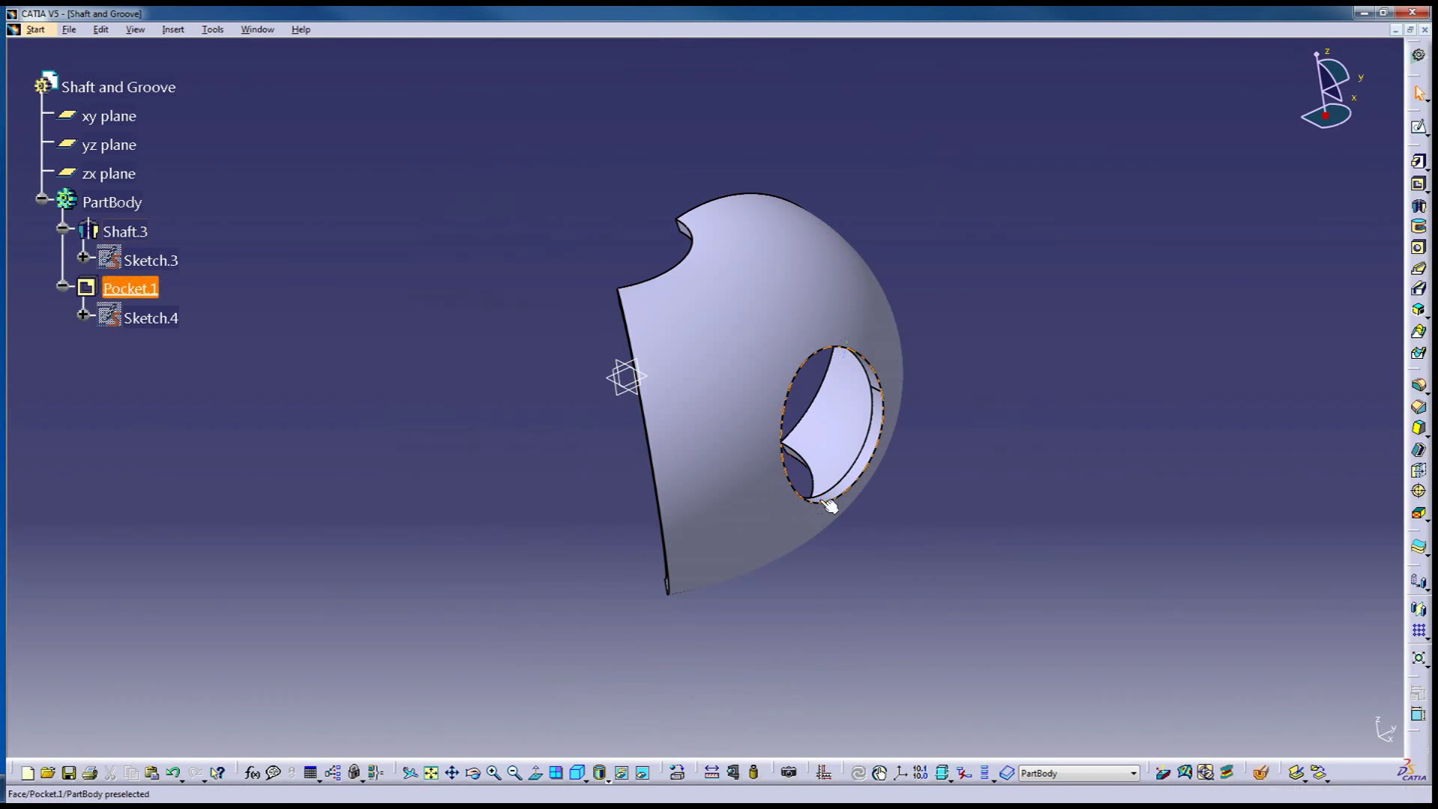
- Edit the pocket to use the Thick option with a Thickness1 of 0.2 in and apply it
middle_click_drag(617, 442, 824, 409)
double_click(143, 292)
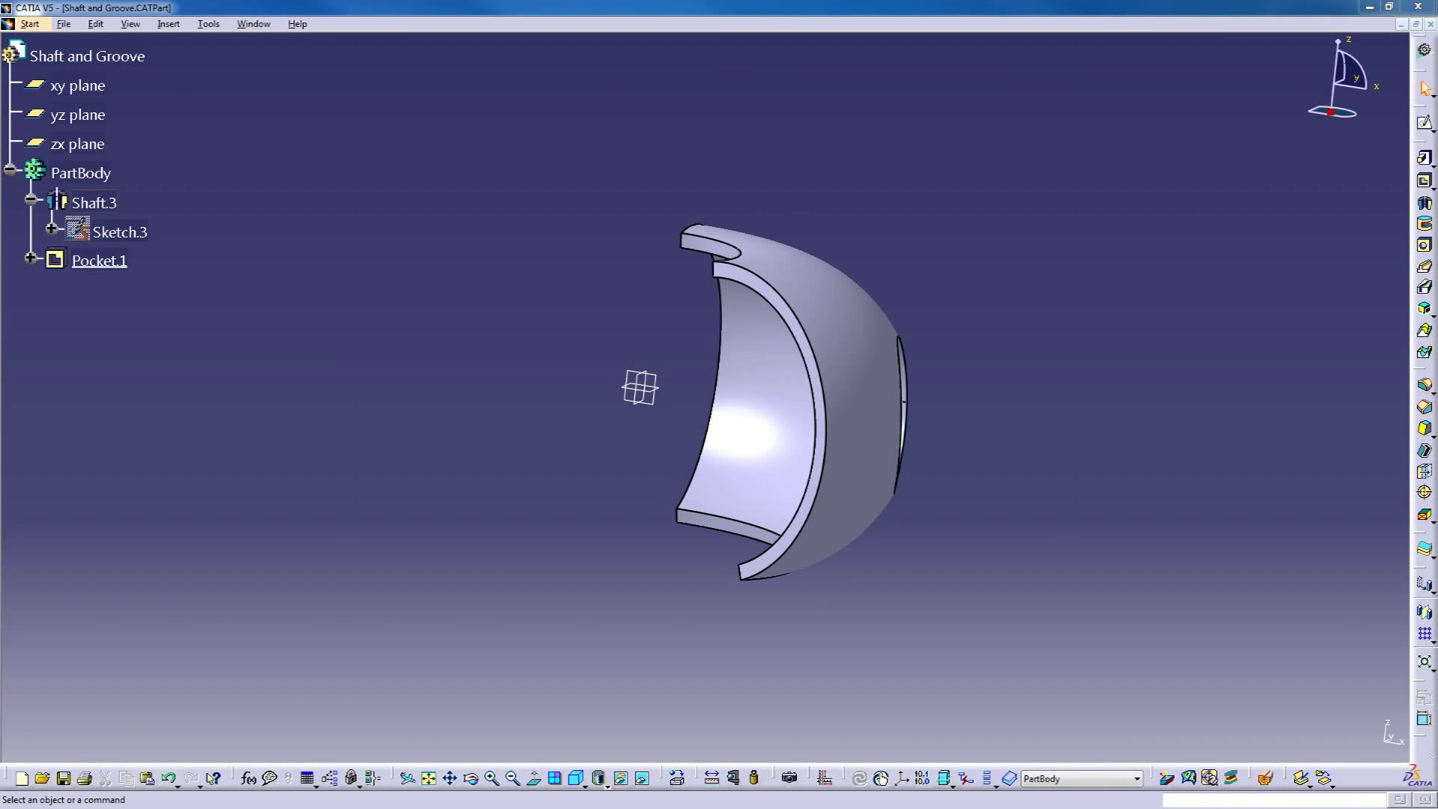
middle_click_drag(979, 362, 876, 352)
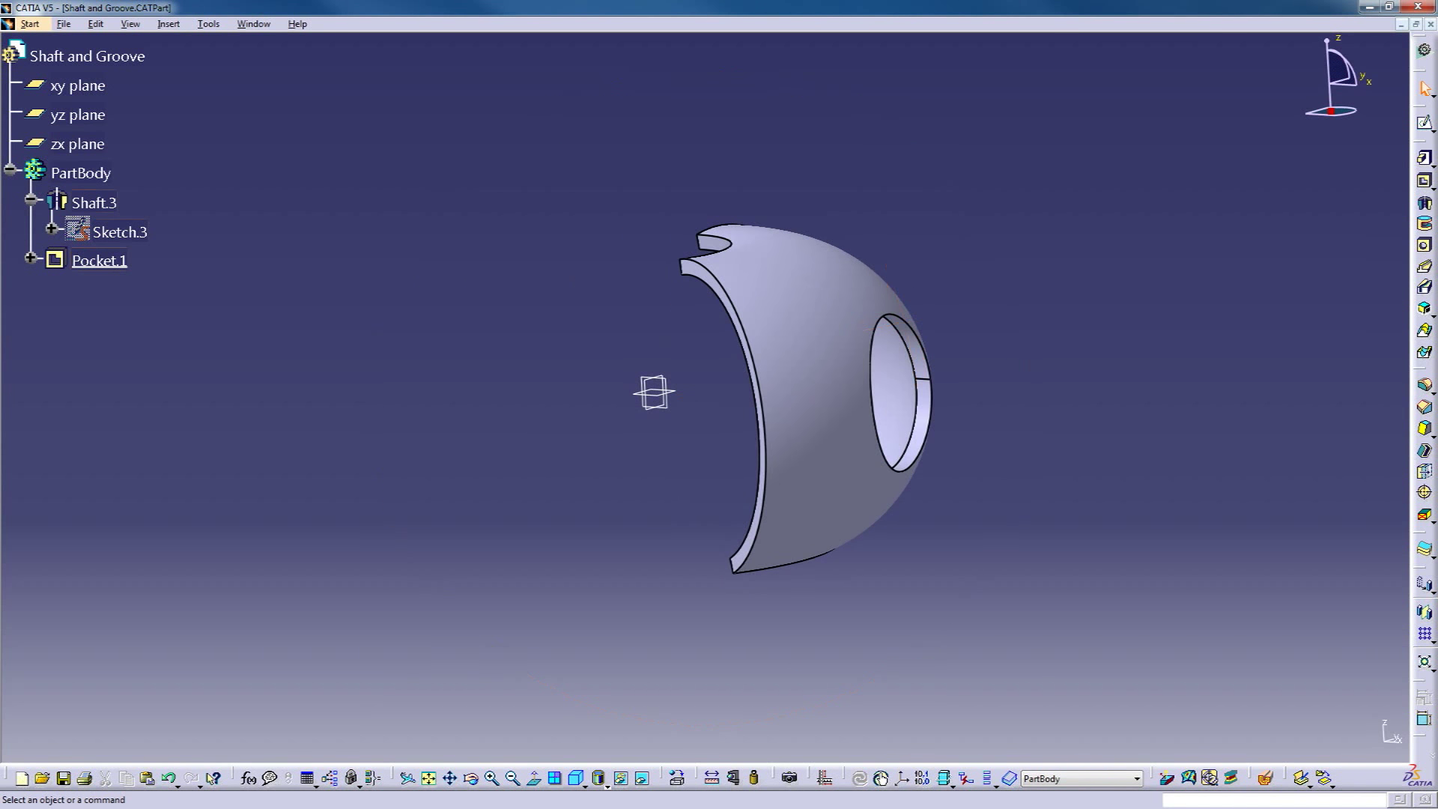
double_click(100, 260)
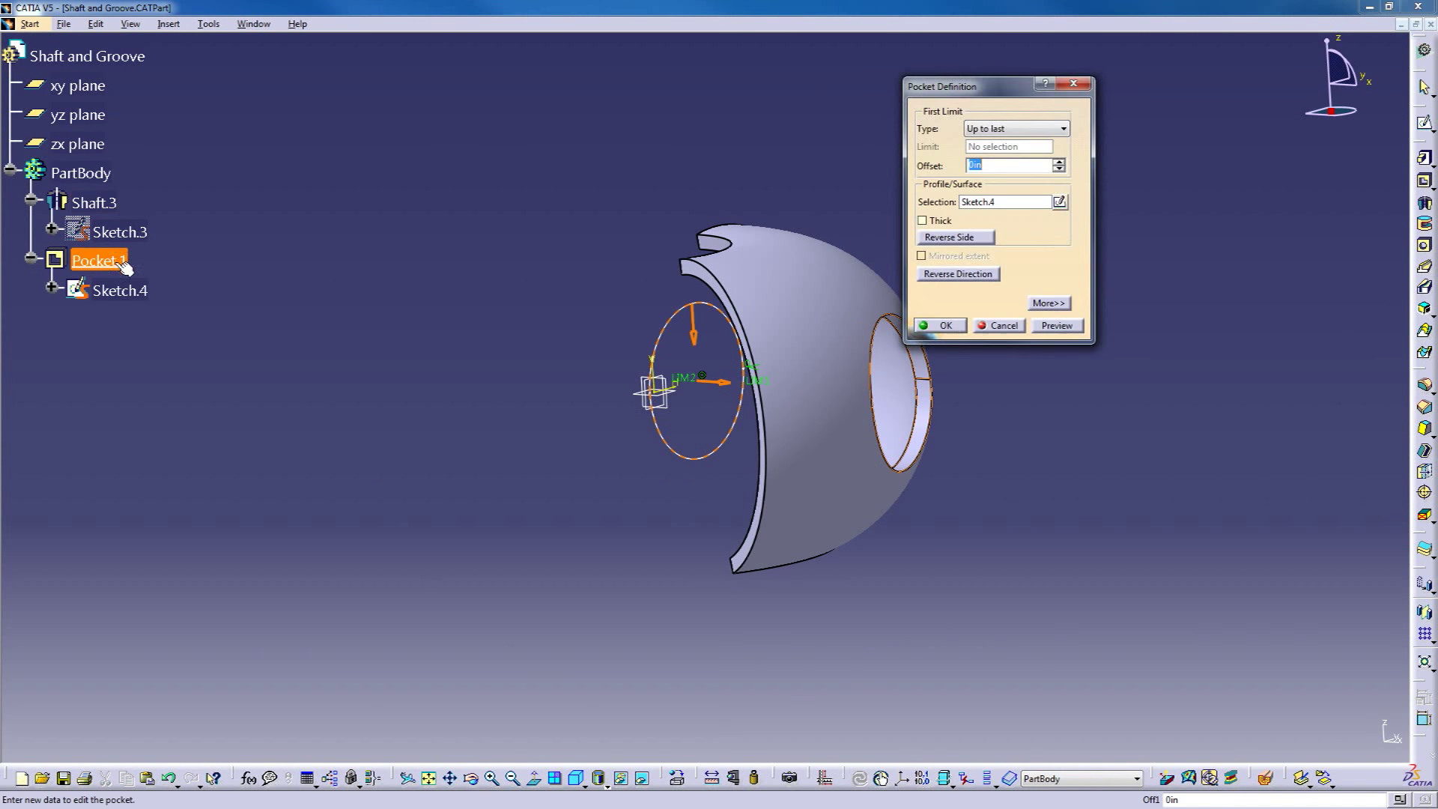
middle_click_drag(911, 458, 788, 471)
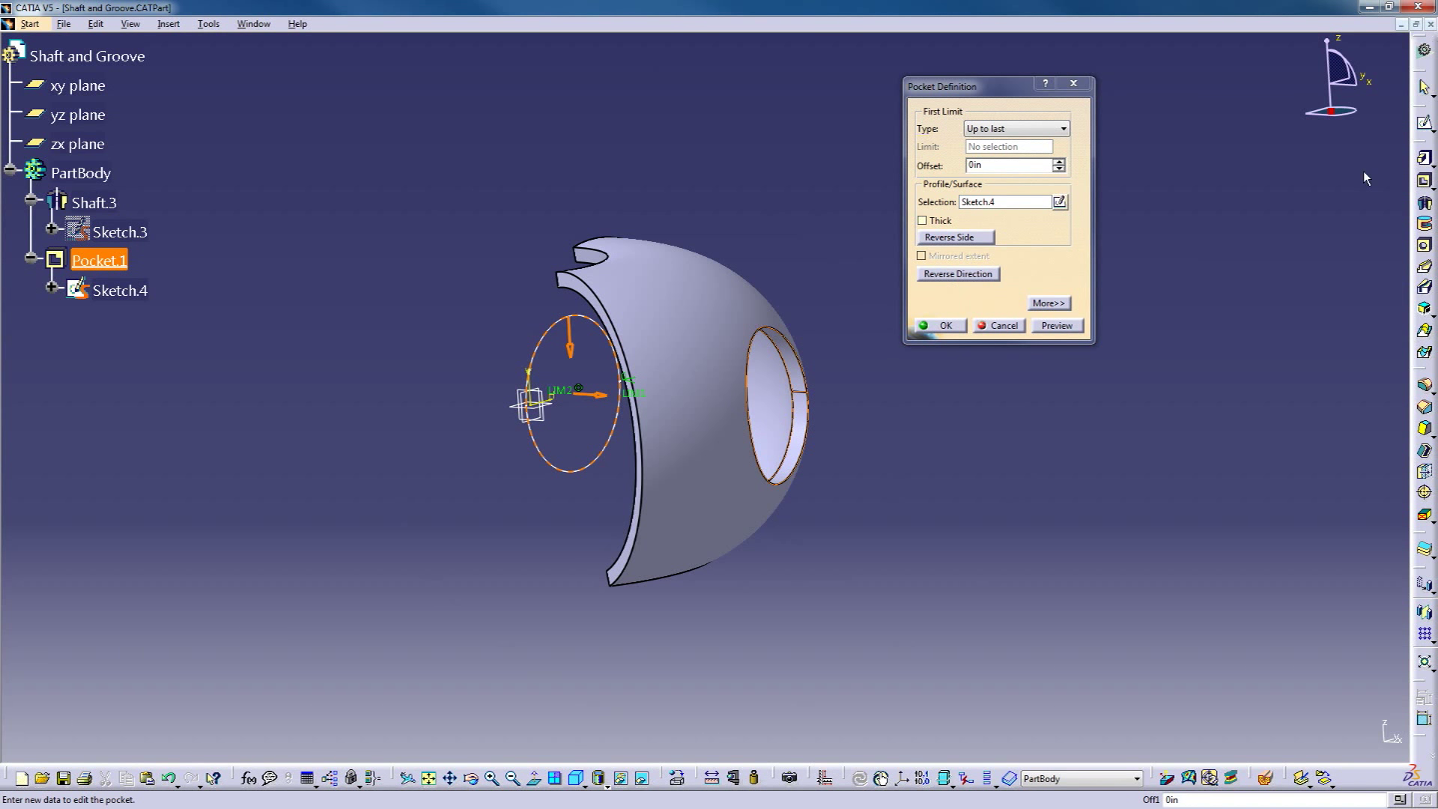
left_click(923, 220)
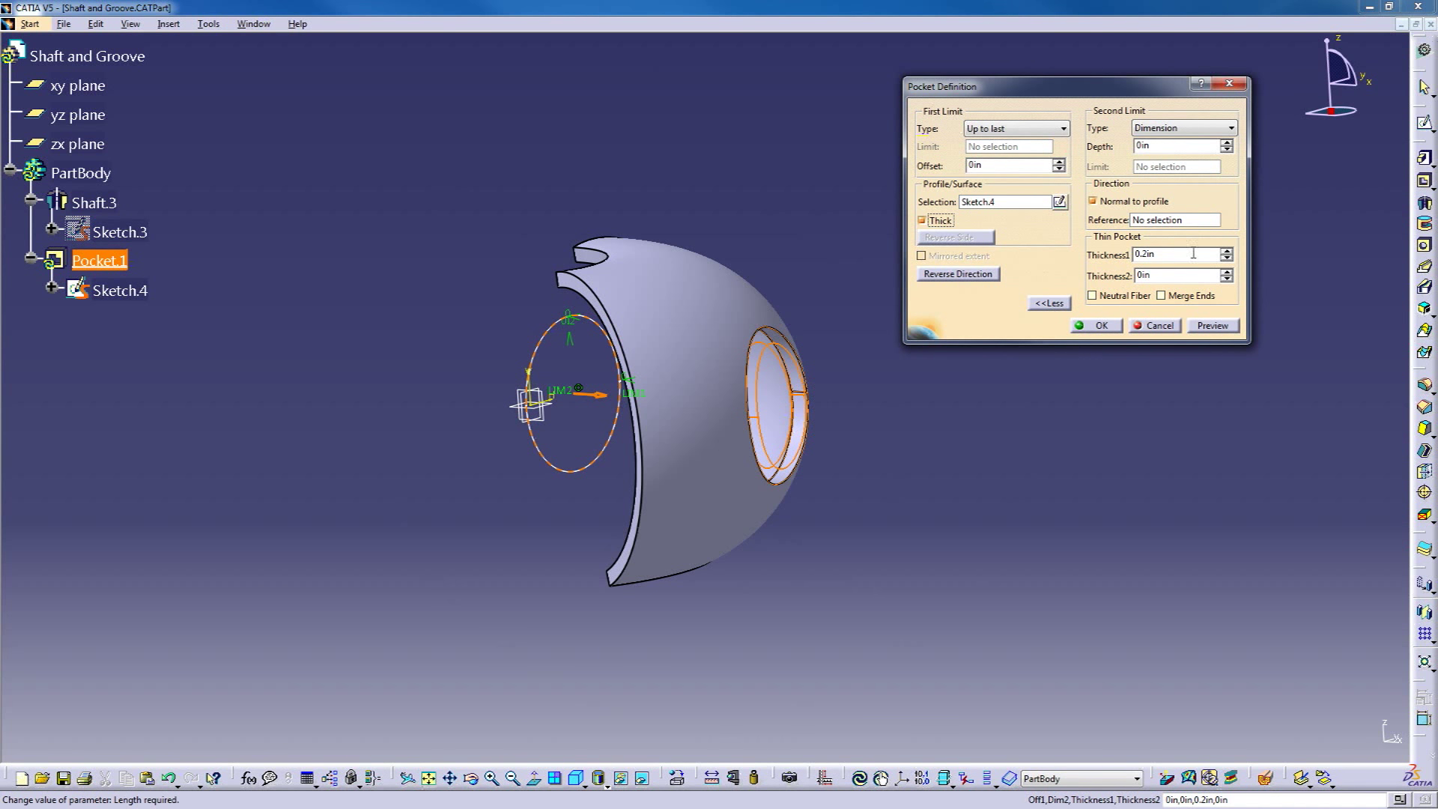
left_click_drag(1186, 254, 1083, 253)
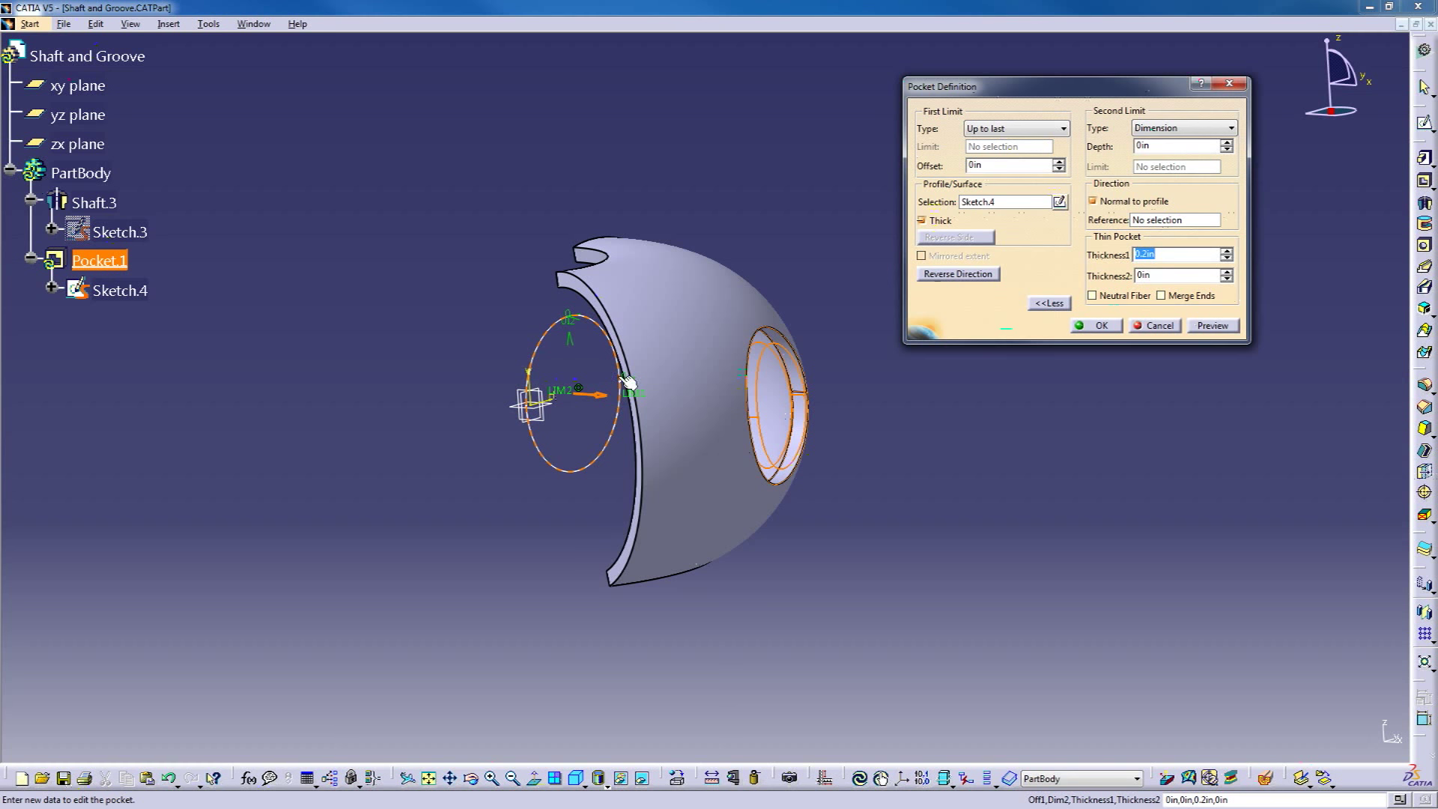
middle_click_drag(815, 388, 590, 379)
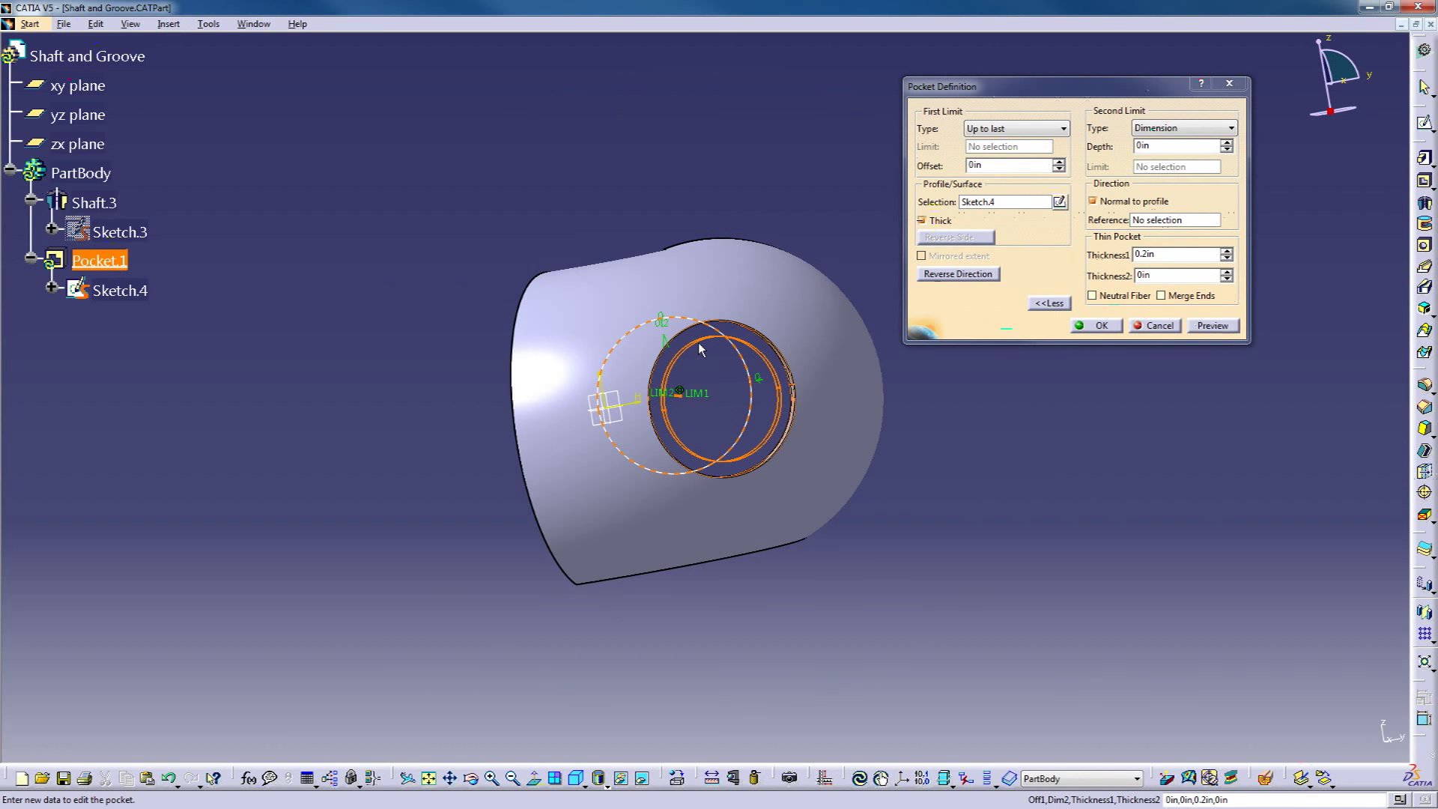
middle_click_drag(678, 407, 866, 426)
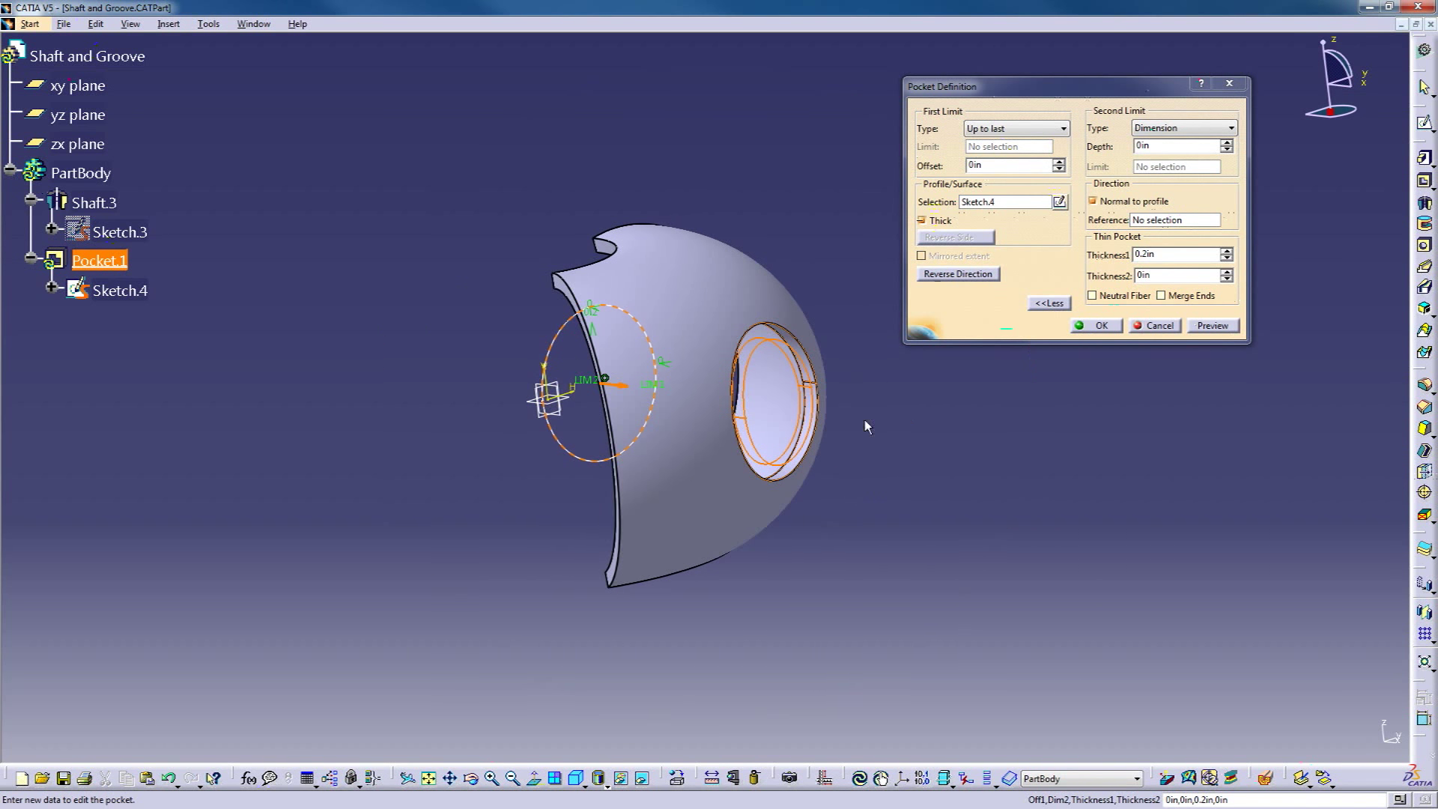
left_click(1102, 326)
mouse_move(935, 399)
middle_mouse_down()
mouse_move(745, 456)
mouse_move(605, 341)
mouse_move(610, 307)
mouse_move(1012, 488)
mouse_move(1162, 427)
mouse_move(700, 331)
mouse_move(700, 299)
mouse_move(1072, 446)
mouse_move(886, 578)
mouse_move(925, 404)
middle_mouse_up()
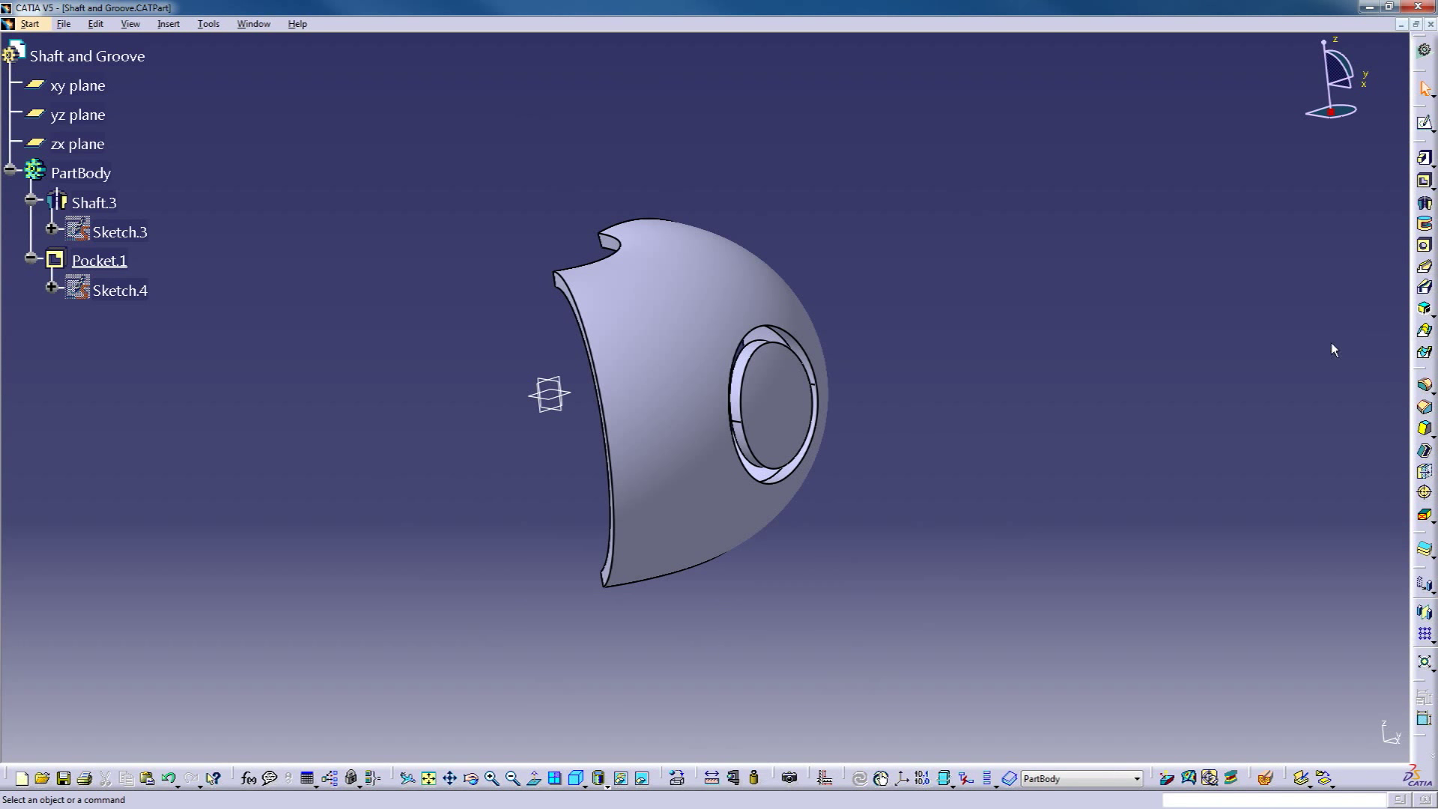
middle_click_drag(906, 430, 824, 419)
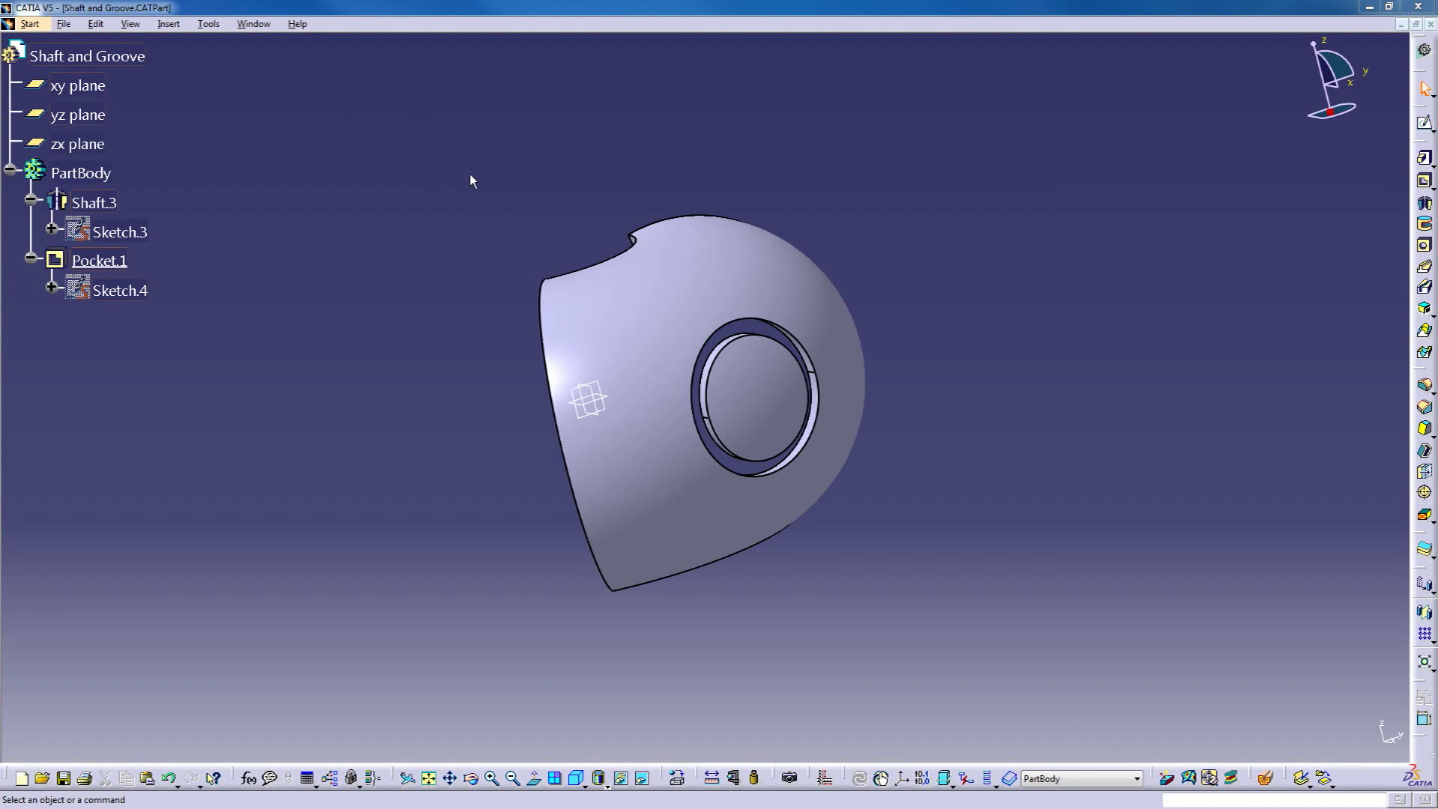
- Delete the thin shaft and the pocket together with their aggregated sketches
left_click(99, 260)
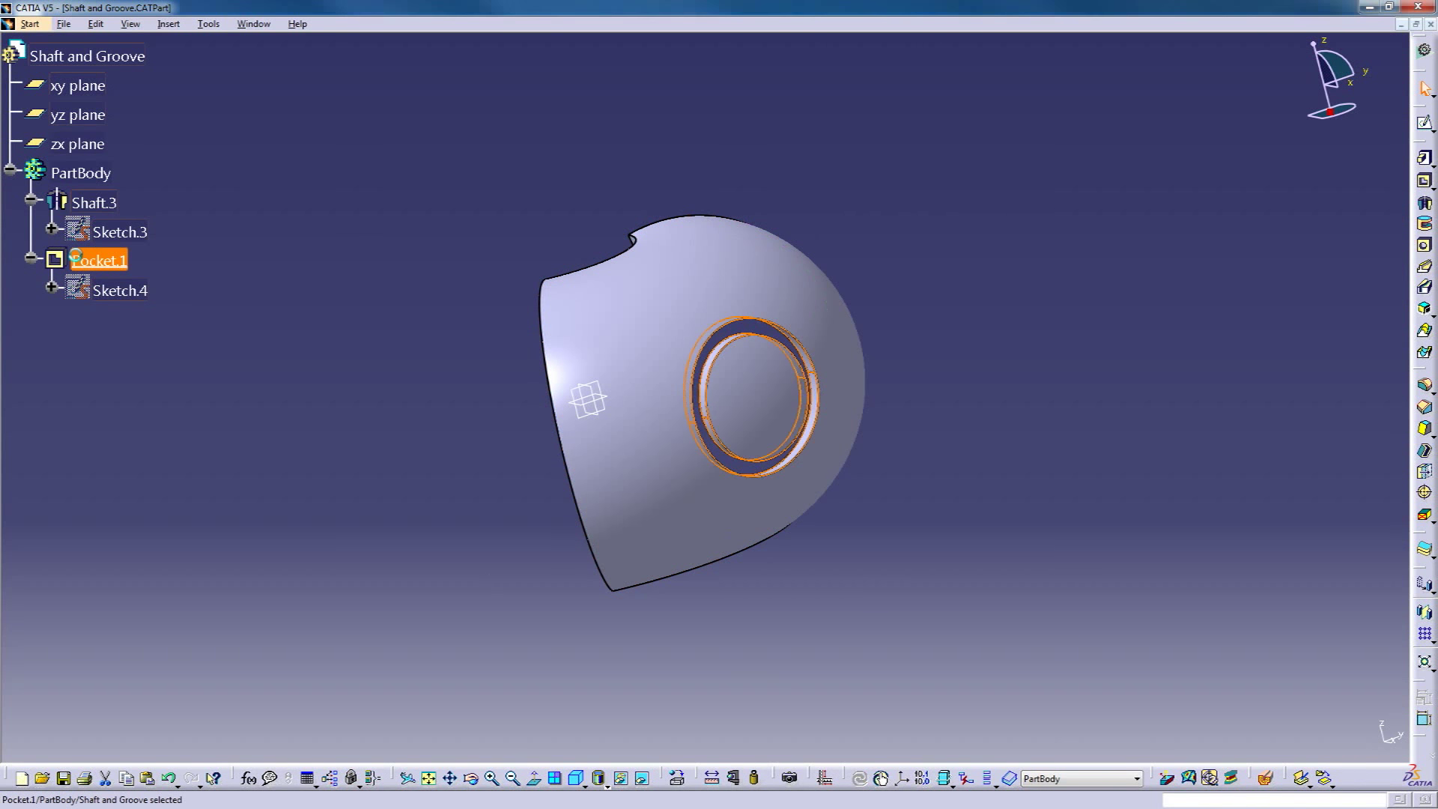
left_click(120, 204, "ctrl")
key("Delete")
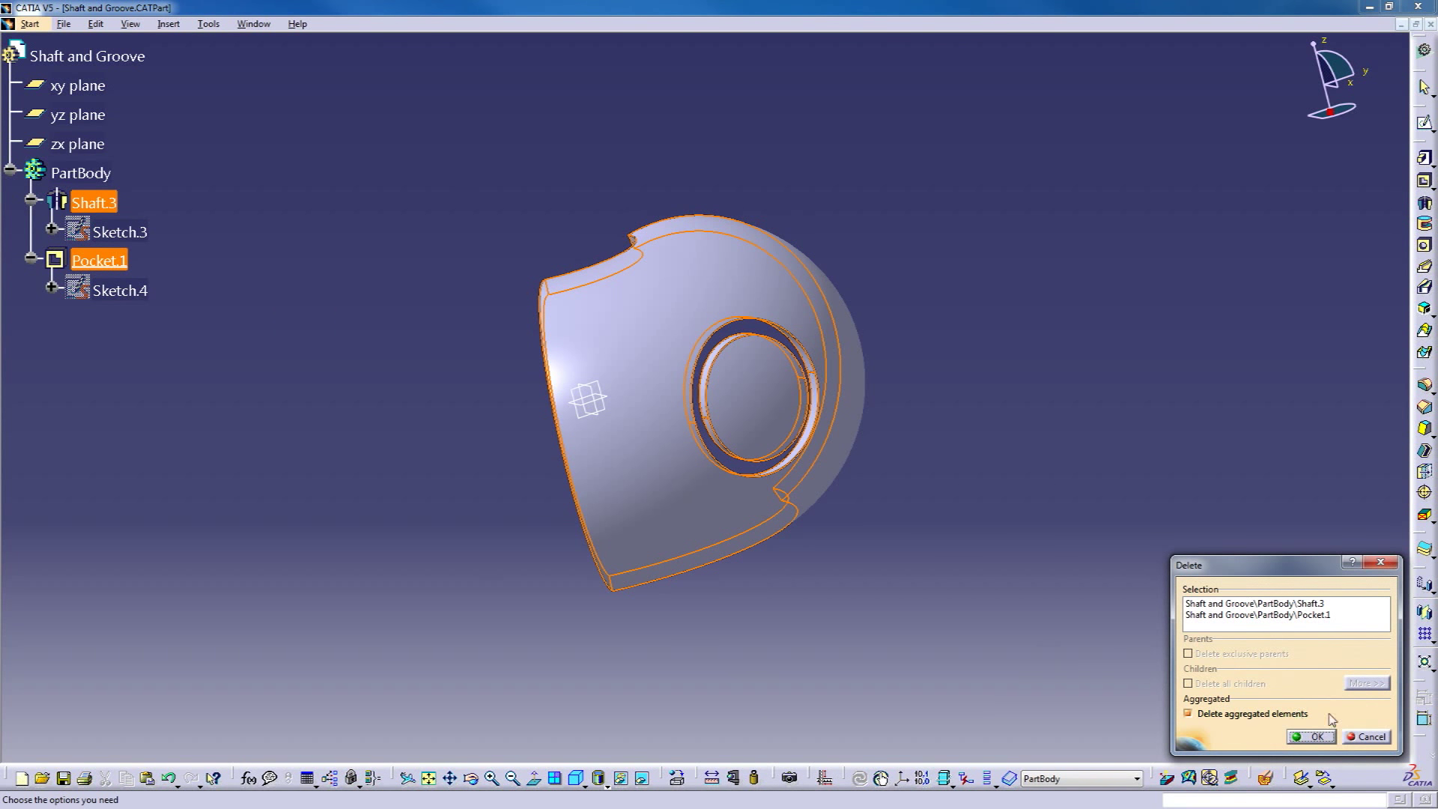
left_click(1318, 739)
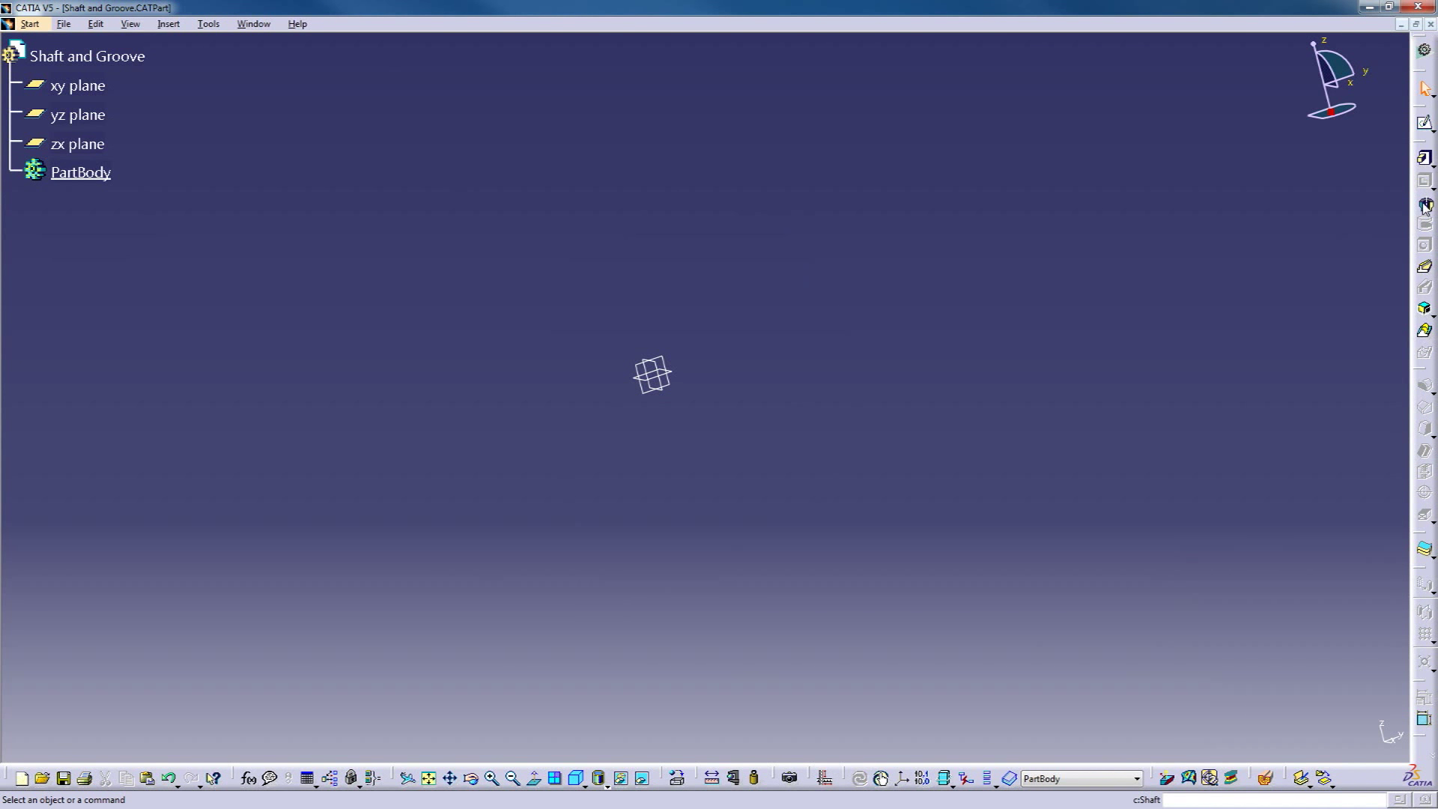
- Open a sketch on the yz plane and draw an open five-segment profile starting and ending on the vertical axis
middle_click_drag(795, 403, 824, 377)
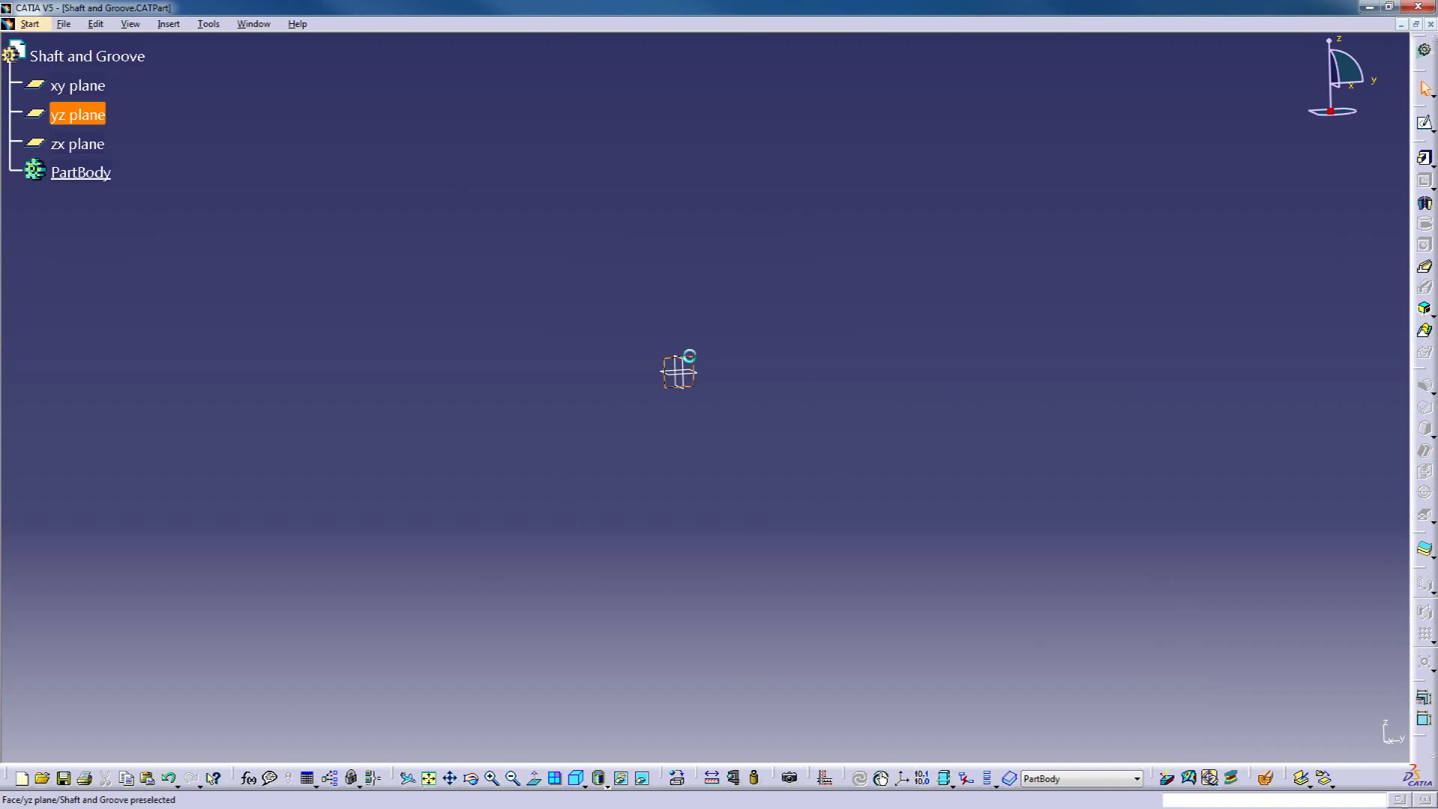
left_click(1424, 122)
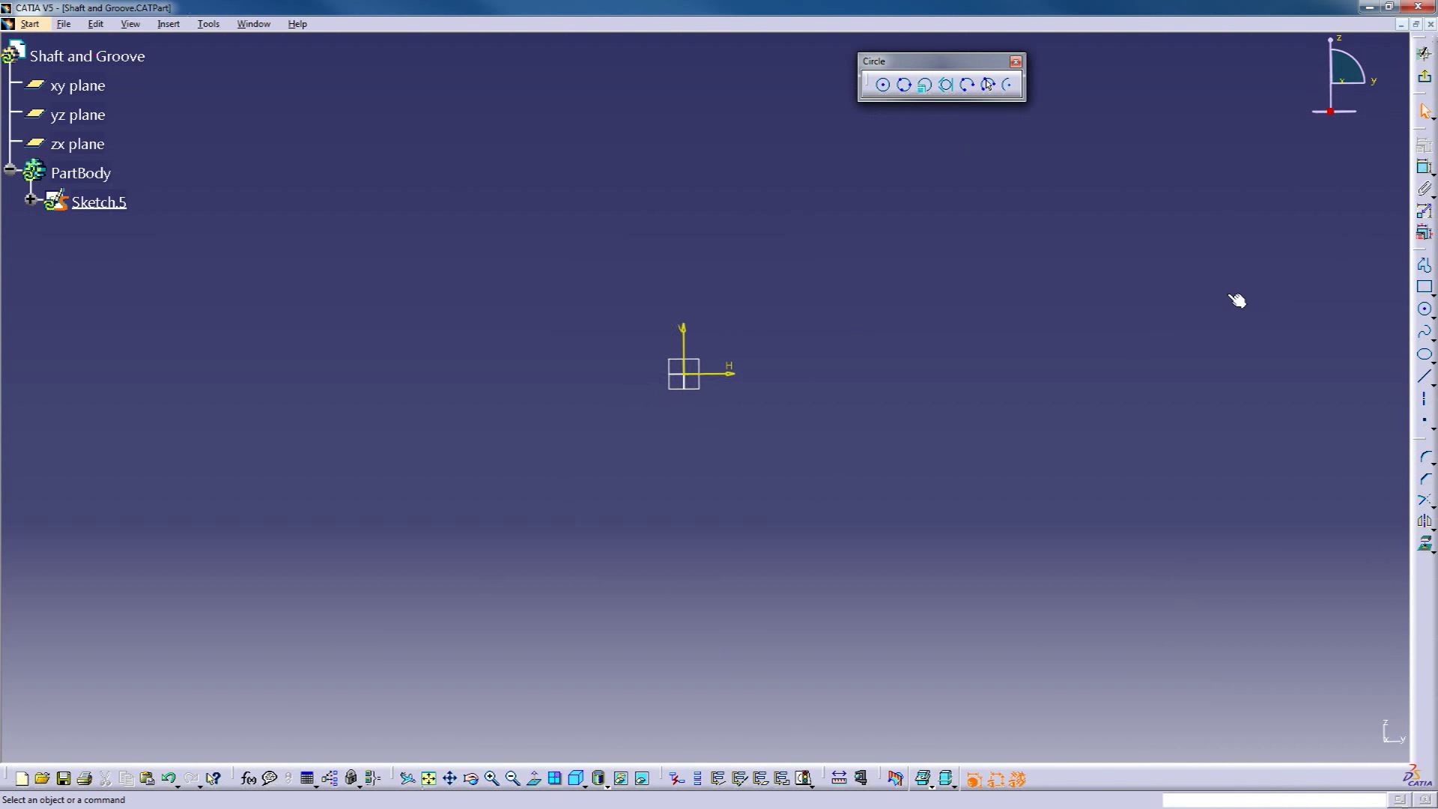
left_click(1426, 267)
left_click(686, 102)
left_click(807, 189)
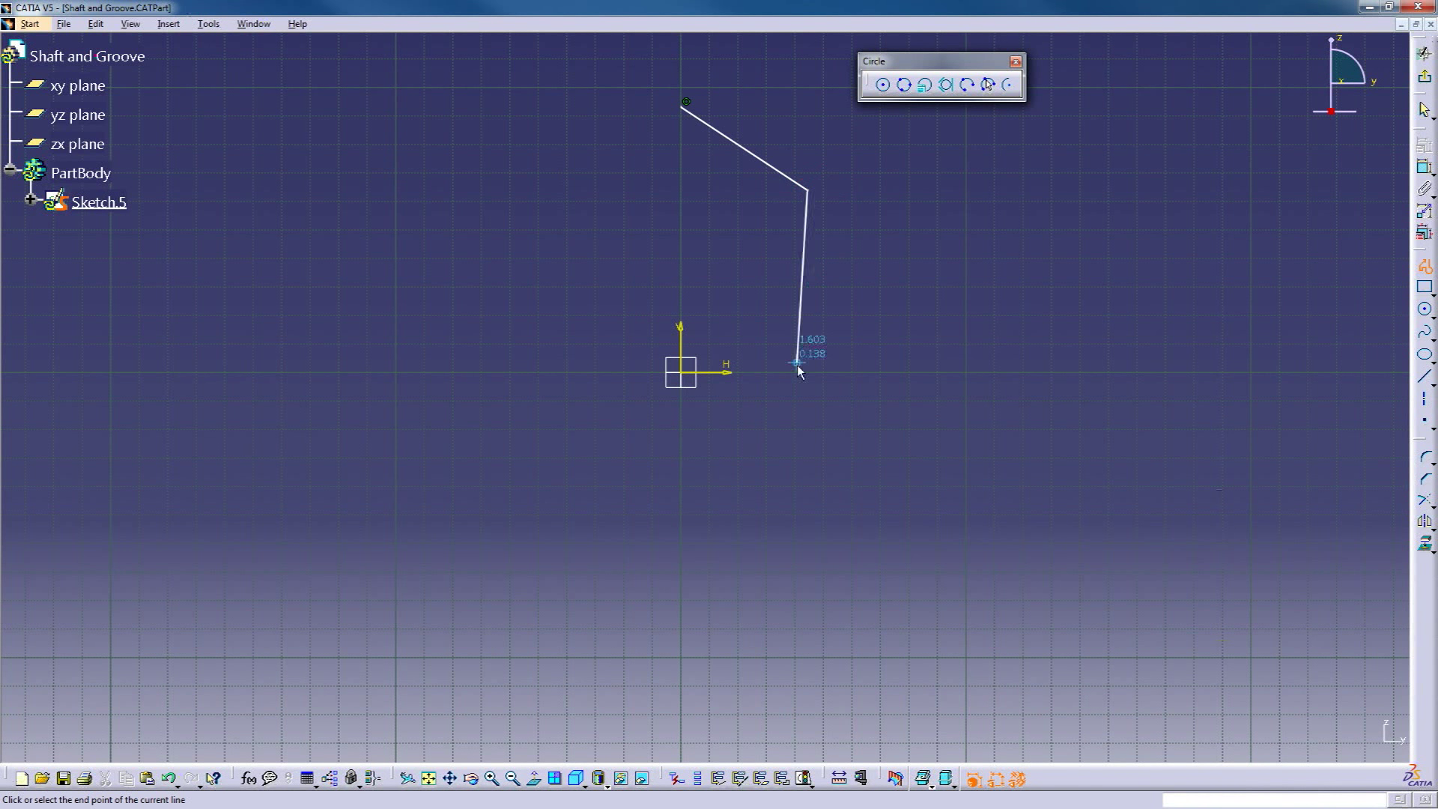
left_click(815, 402)
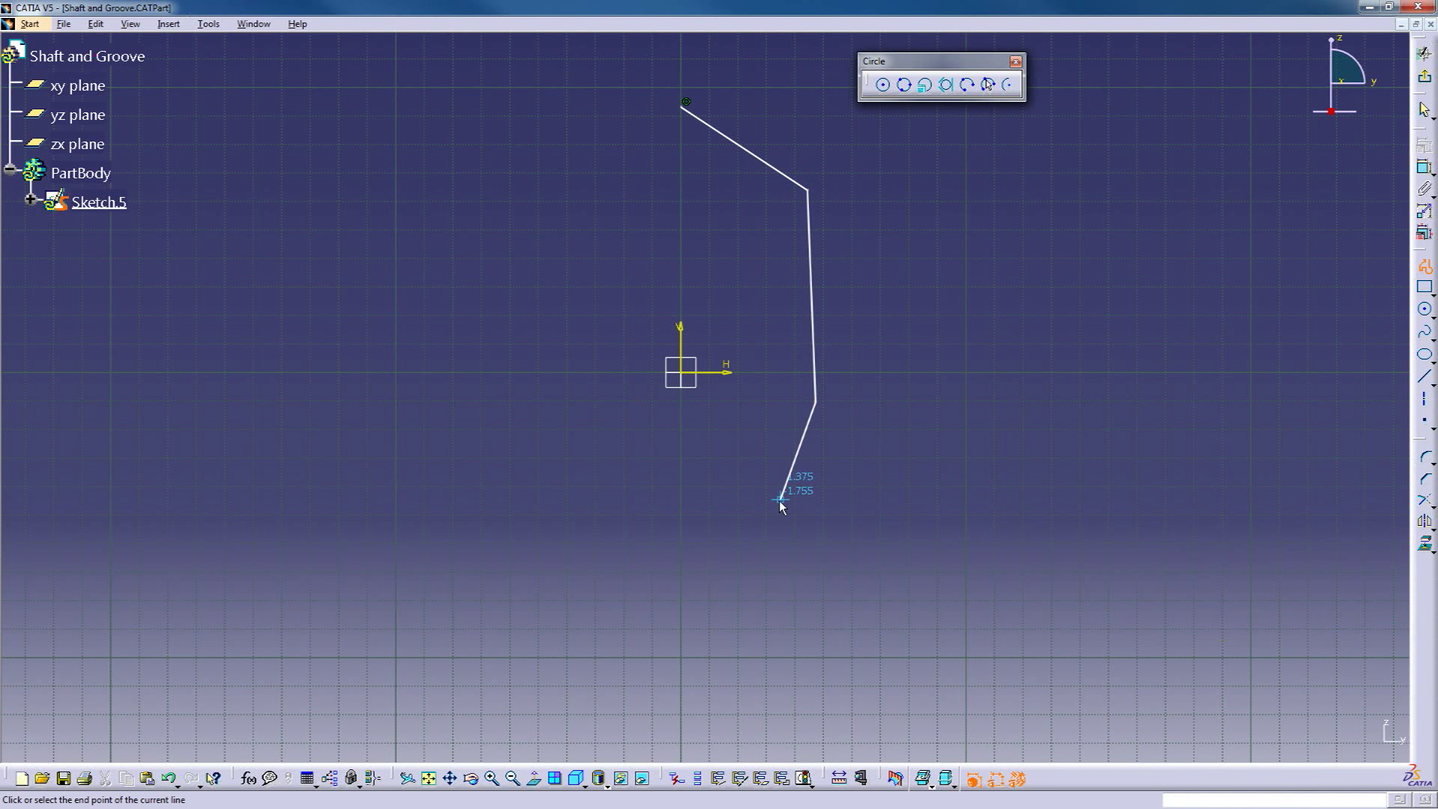
left_click(773, 643)
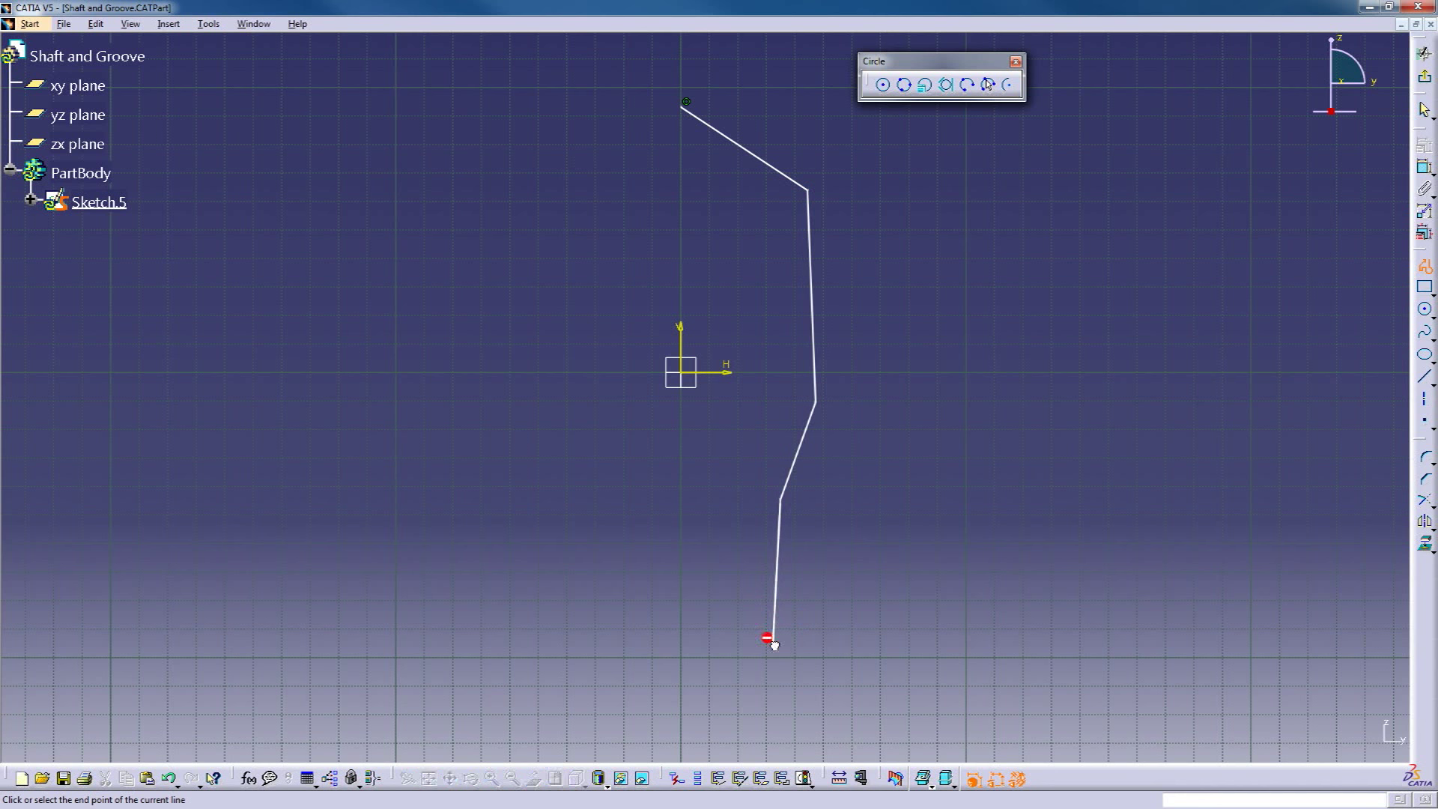
left_click(685, 682)
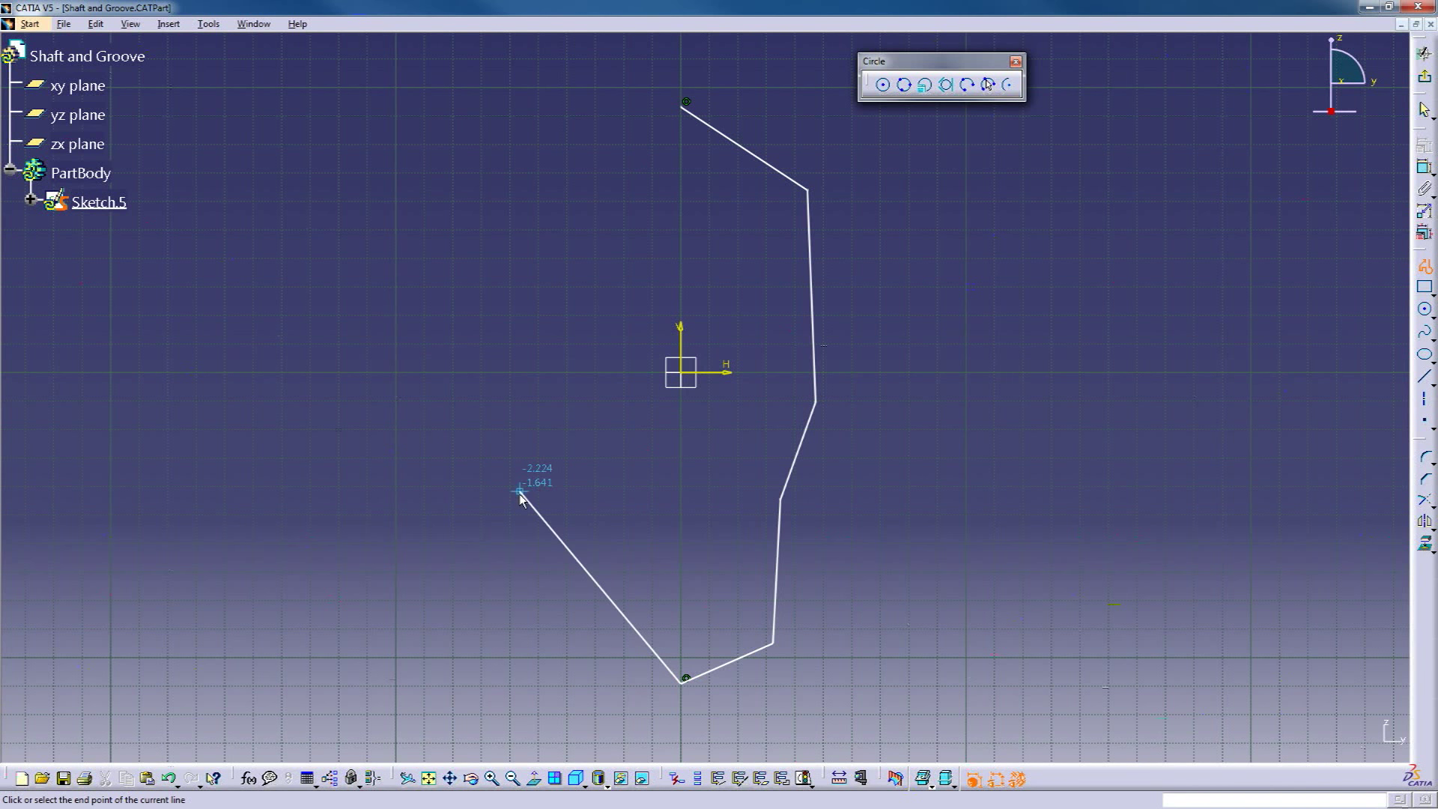
key("Escape")
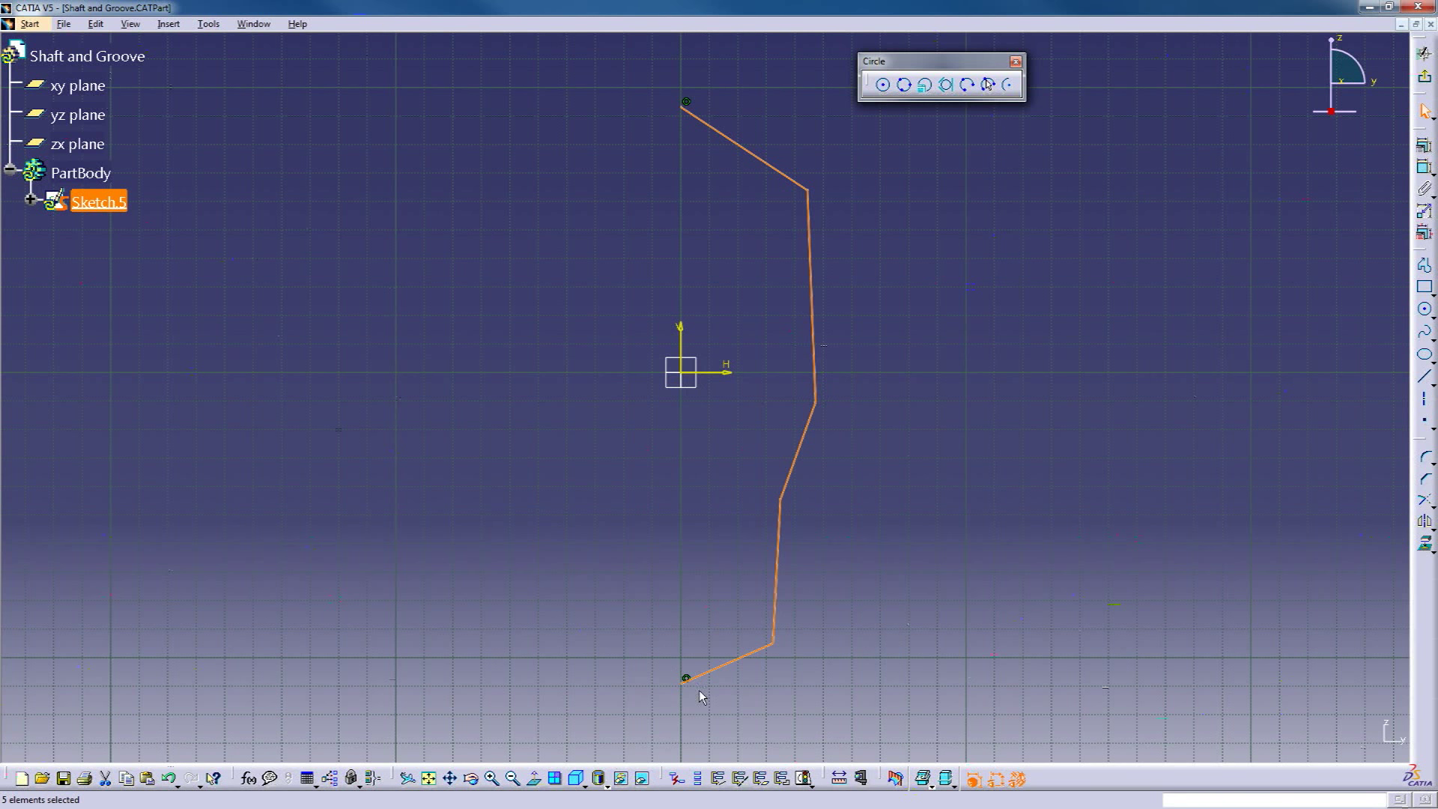
- Reshape the open profile by moving its two lower corner points slightly inward toward the vertical axis
left_click(852, 493)
middle_click_drag(853, 493, 817, 457)
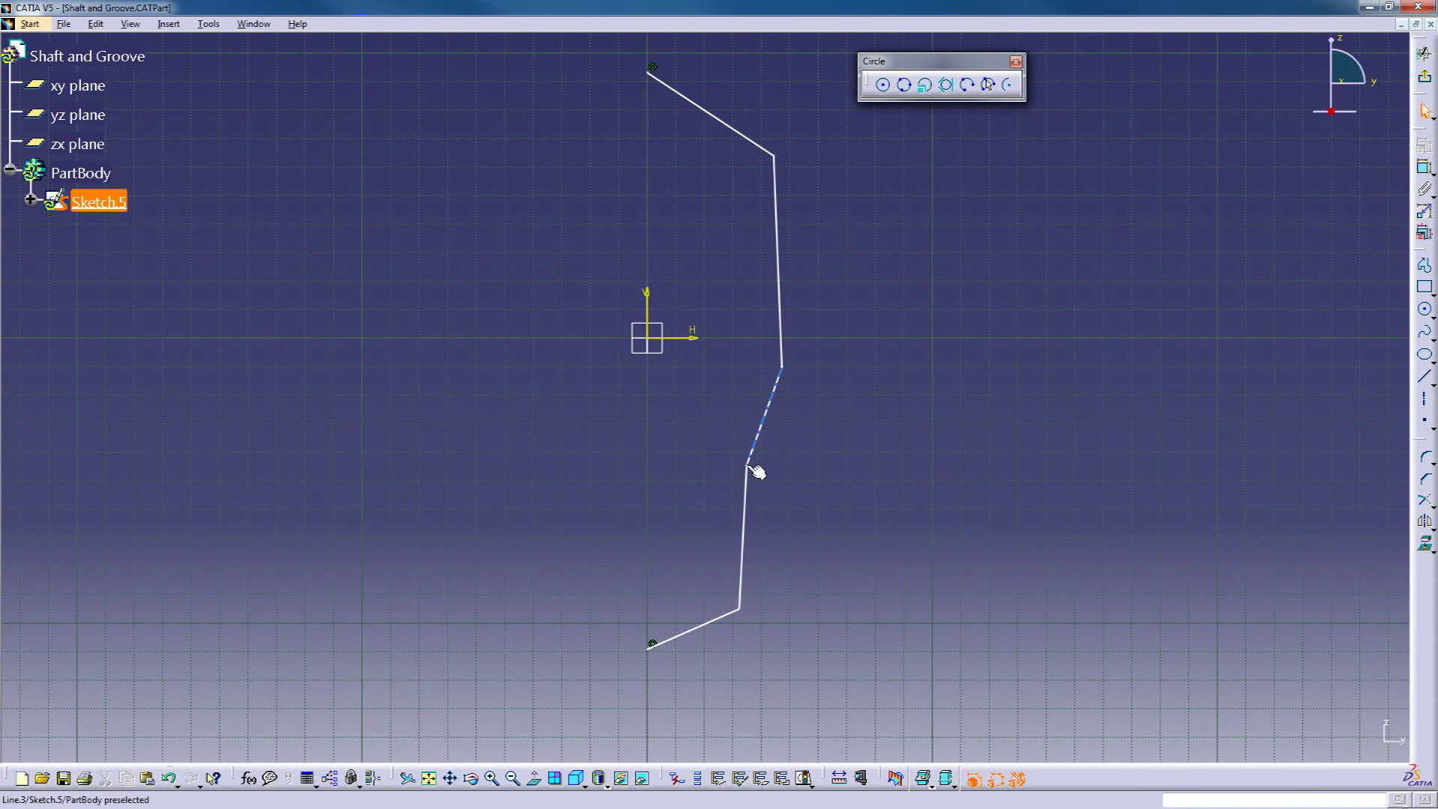
left_click_drag(747, 466, 719, 452)
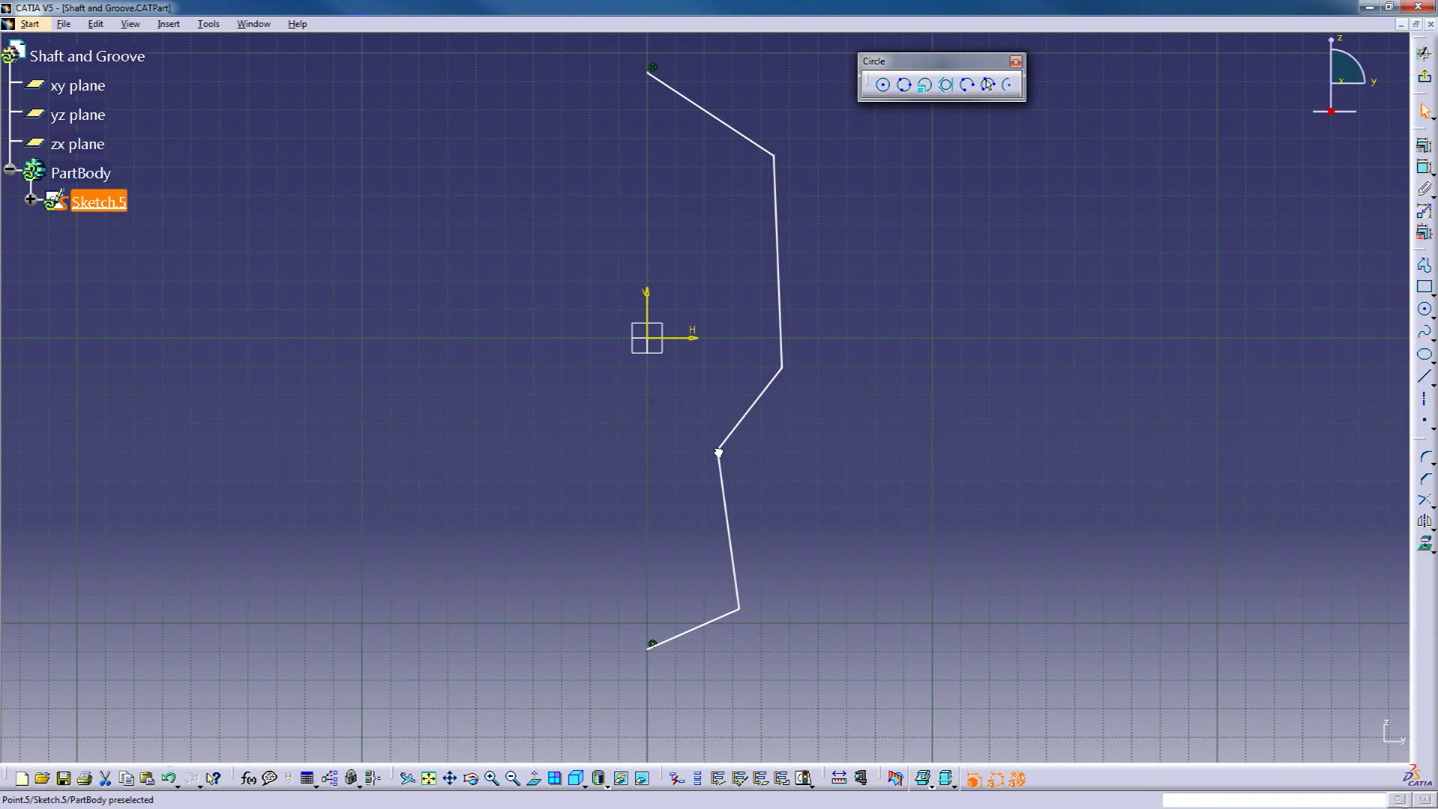
mouse_move(740, 612)
left_mouse_down()
mouse_move(704, 598)
mouse_move(733, 599)
left_mouse_up()
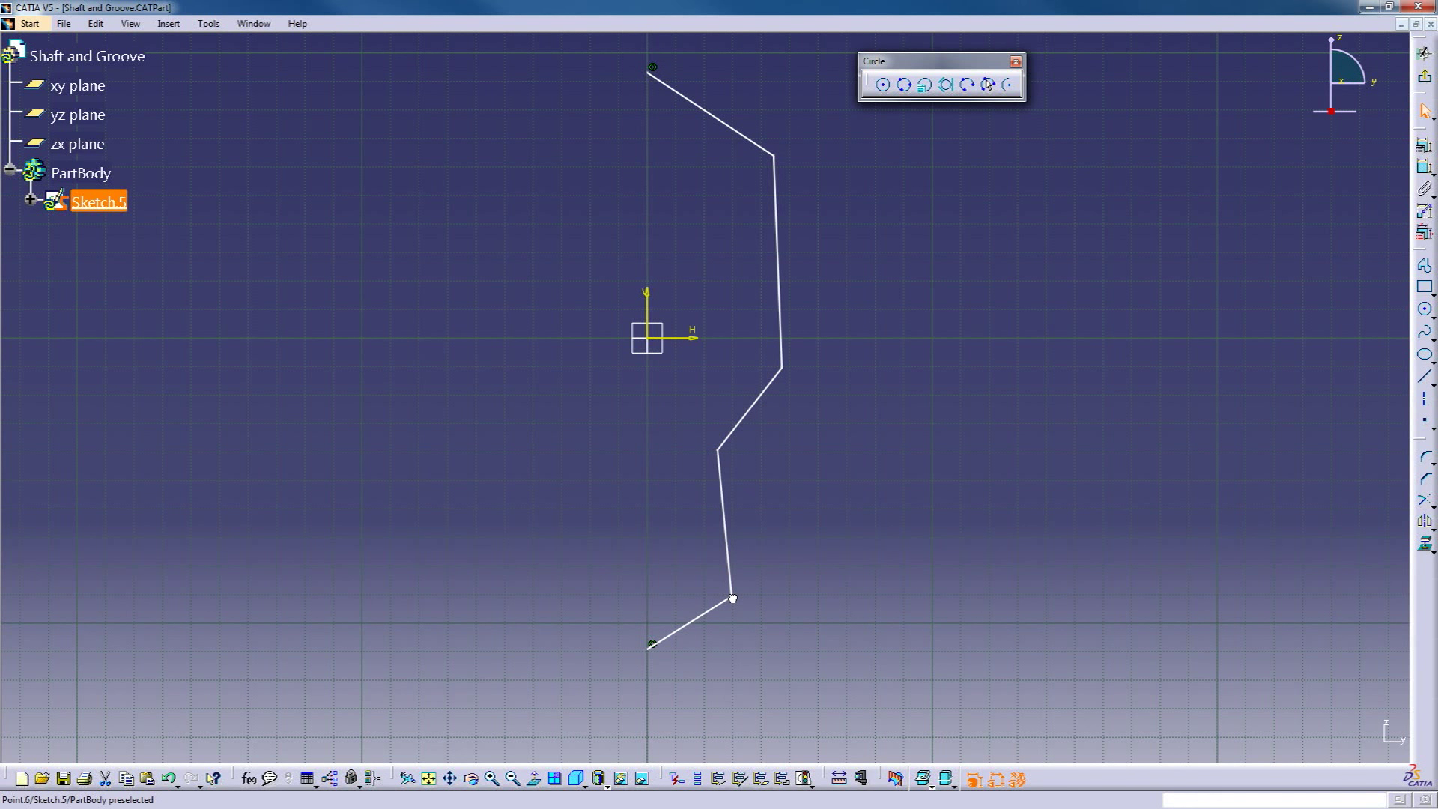
left_click(823, 538)
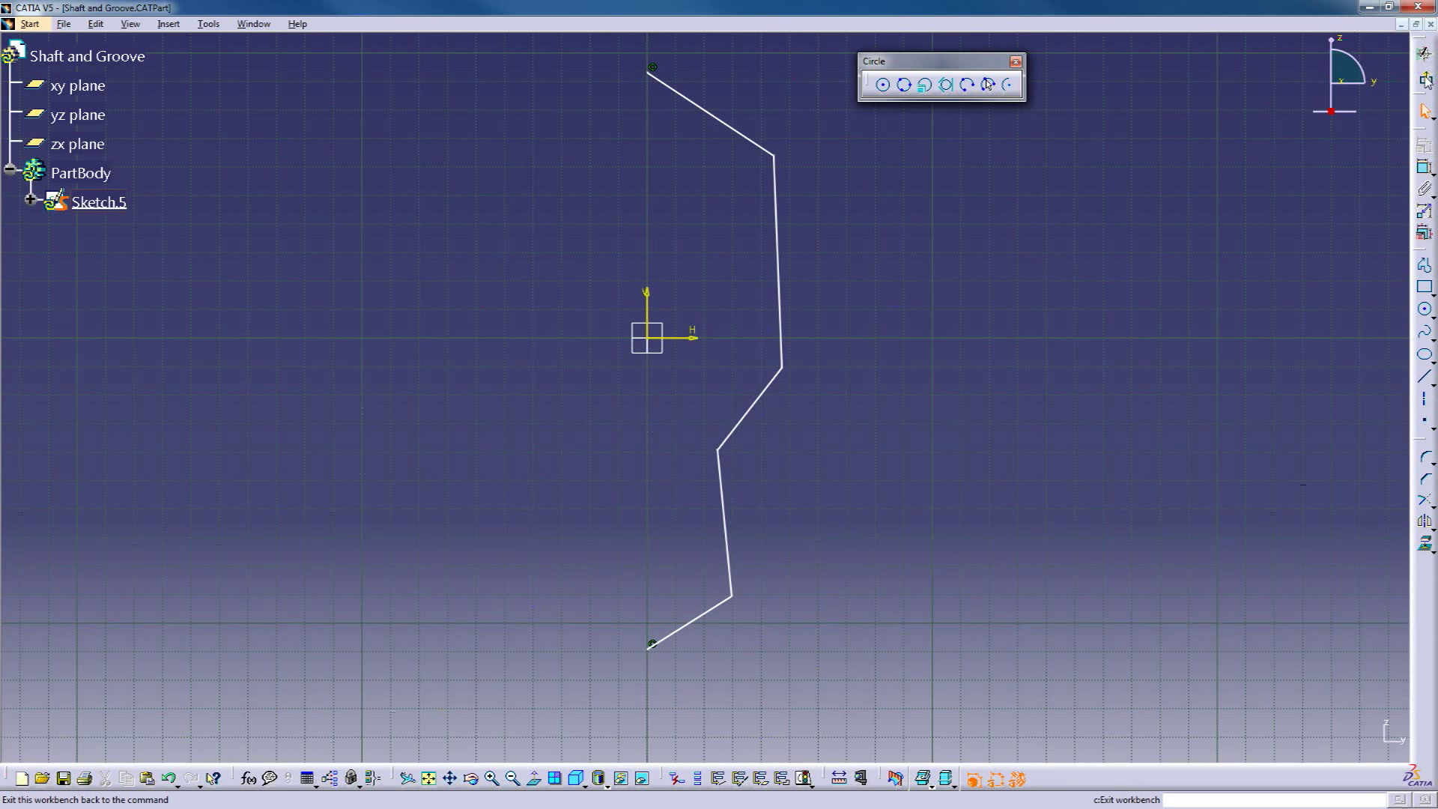
- Exit the sketch and create a 120-degree Shaft from the open profile about the sketch's vertical axis
left_click(1424, 53)
left_click(1425, 204)
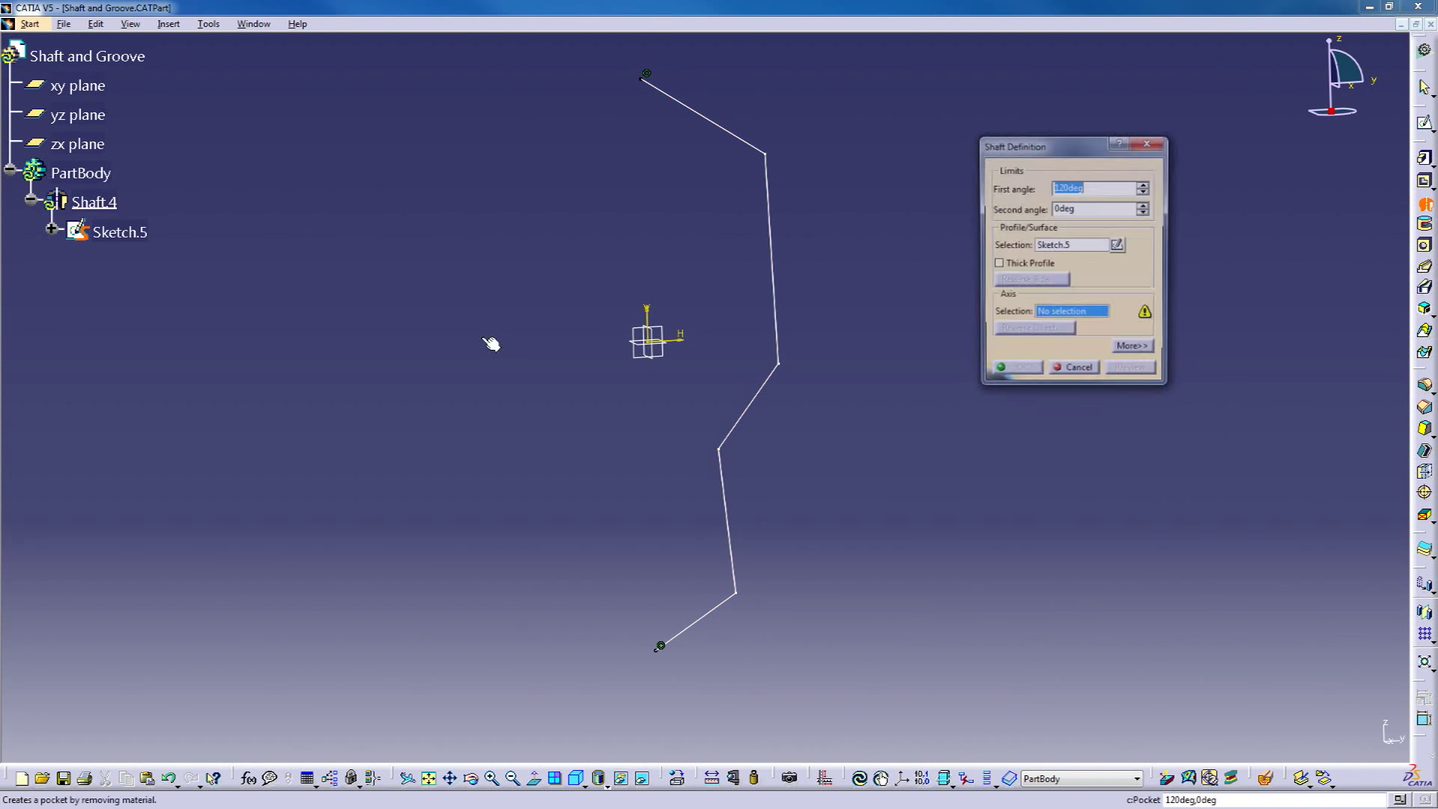
left_click(645, 323)
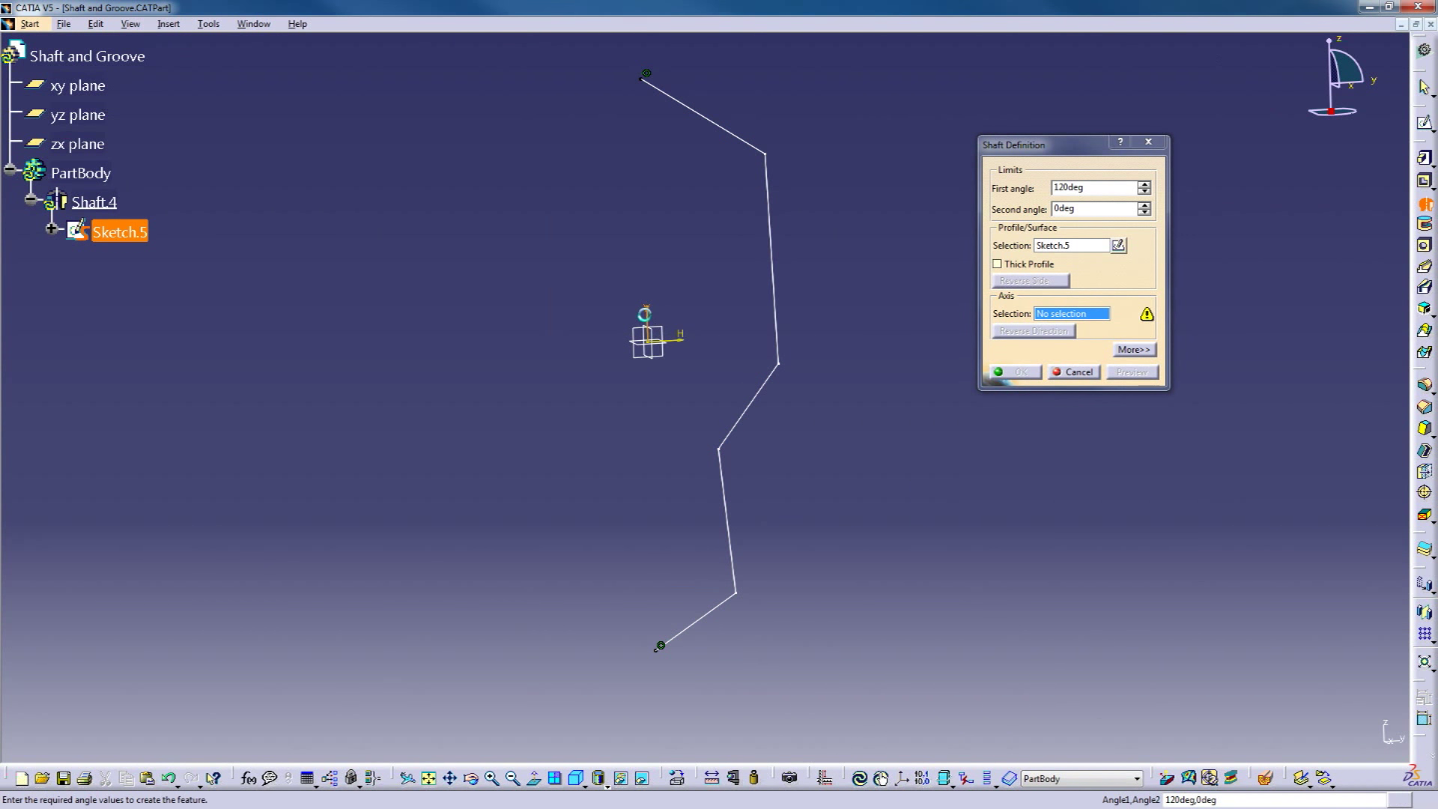
left_click(1016, 372)
- Change the shaft's first angle to 360 degrees for a full revolution
middle_click_drag(934, 392, 976, 267)
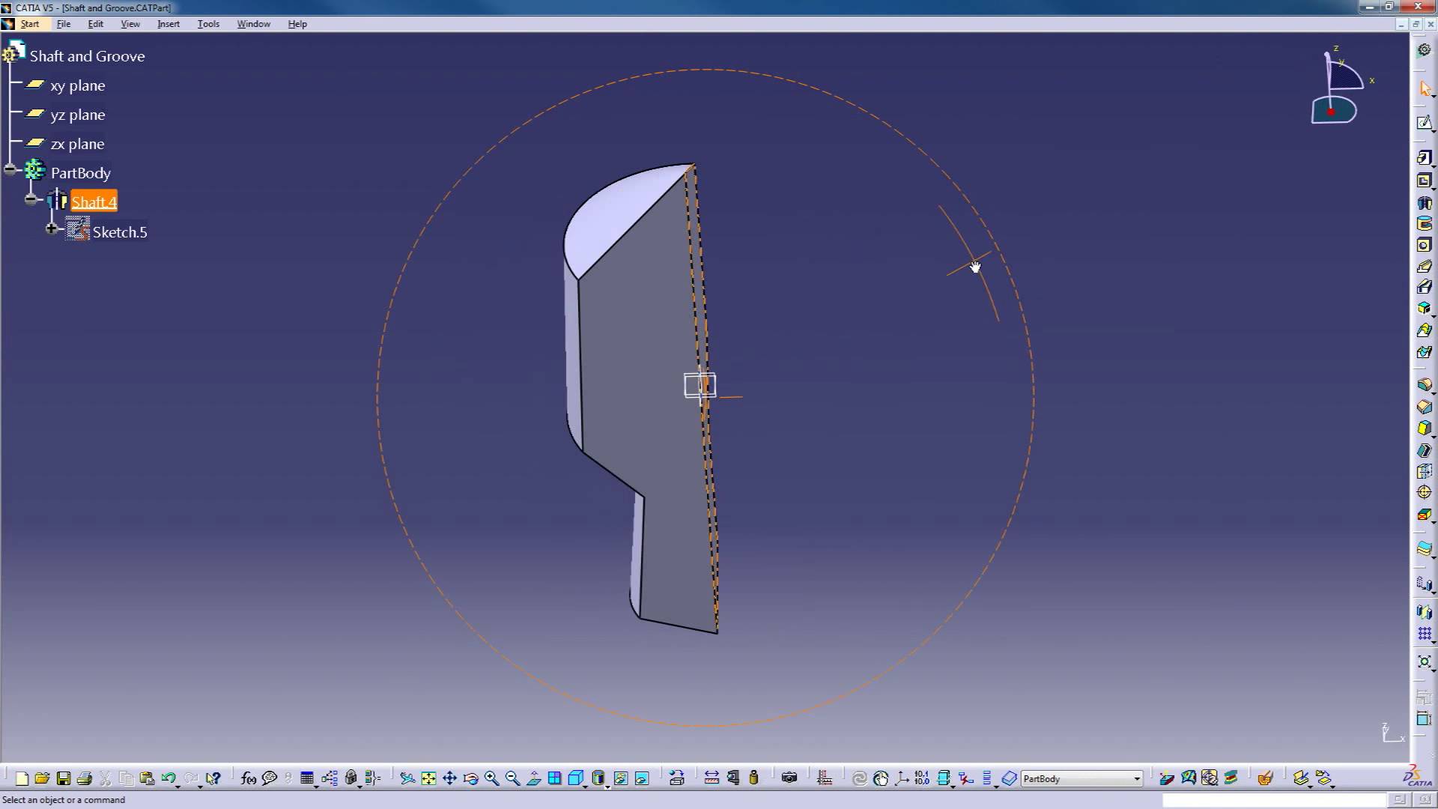
double_click(93, 202)
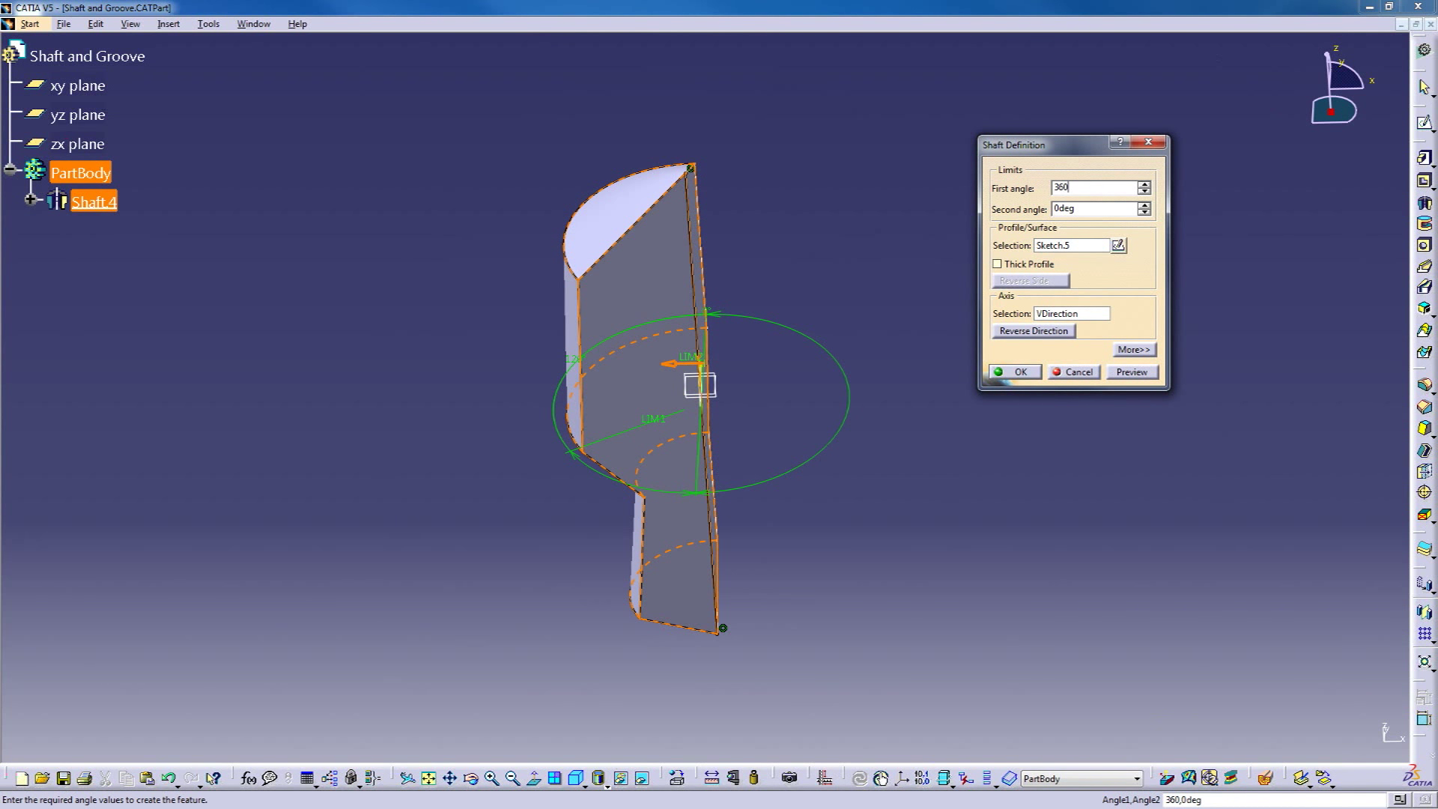
key("Return")
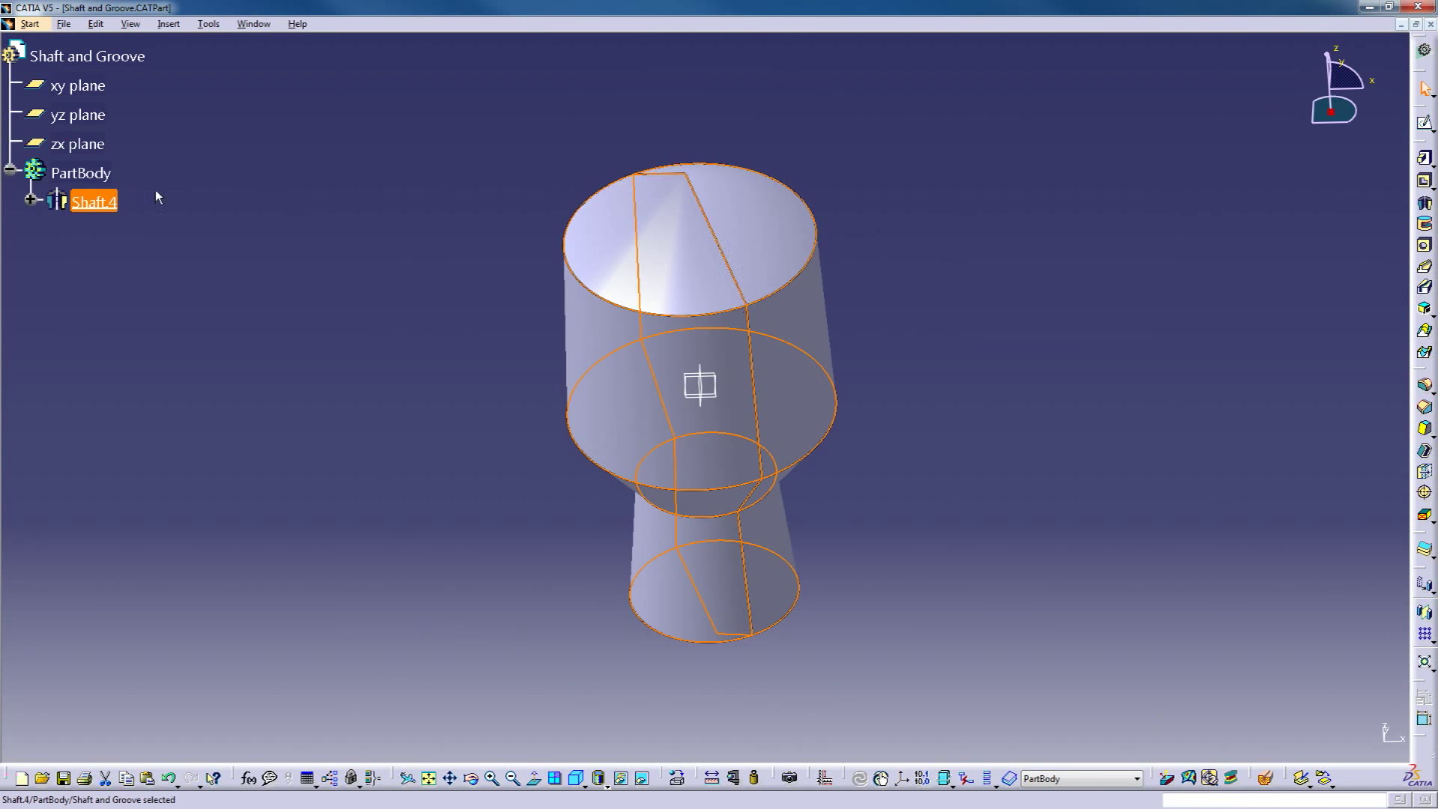
- Open a sketch on the yz plane, draw a small circle on the outer edge of the shaft's widest section, and move it slightly upward
middle_click_drag(532, 491, 655, 343)
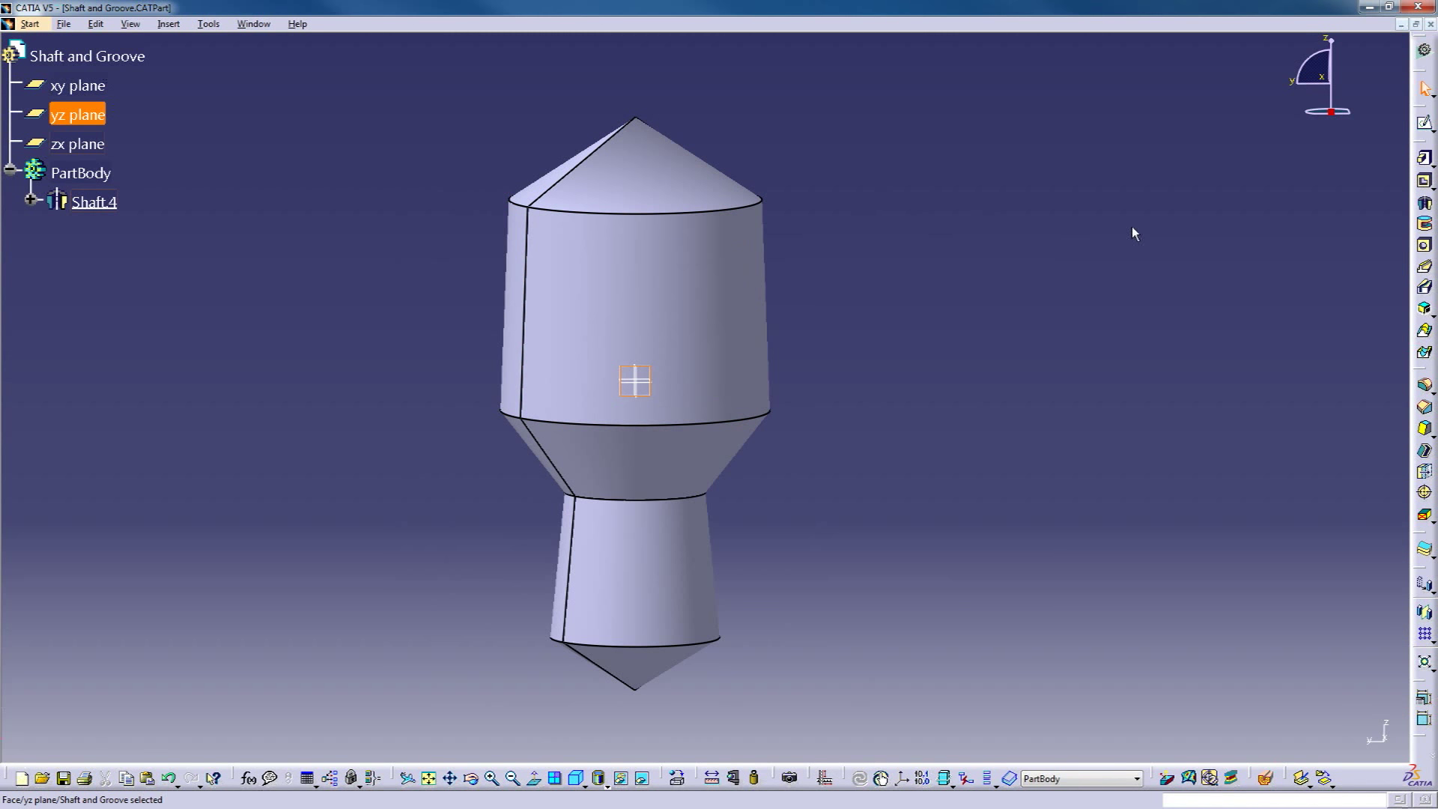
left_click(1425, 122)
left_click(1426, 310)
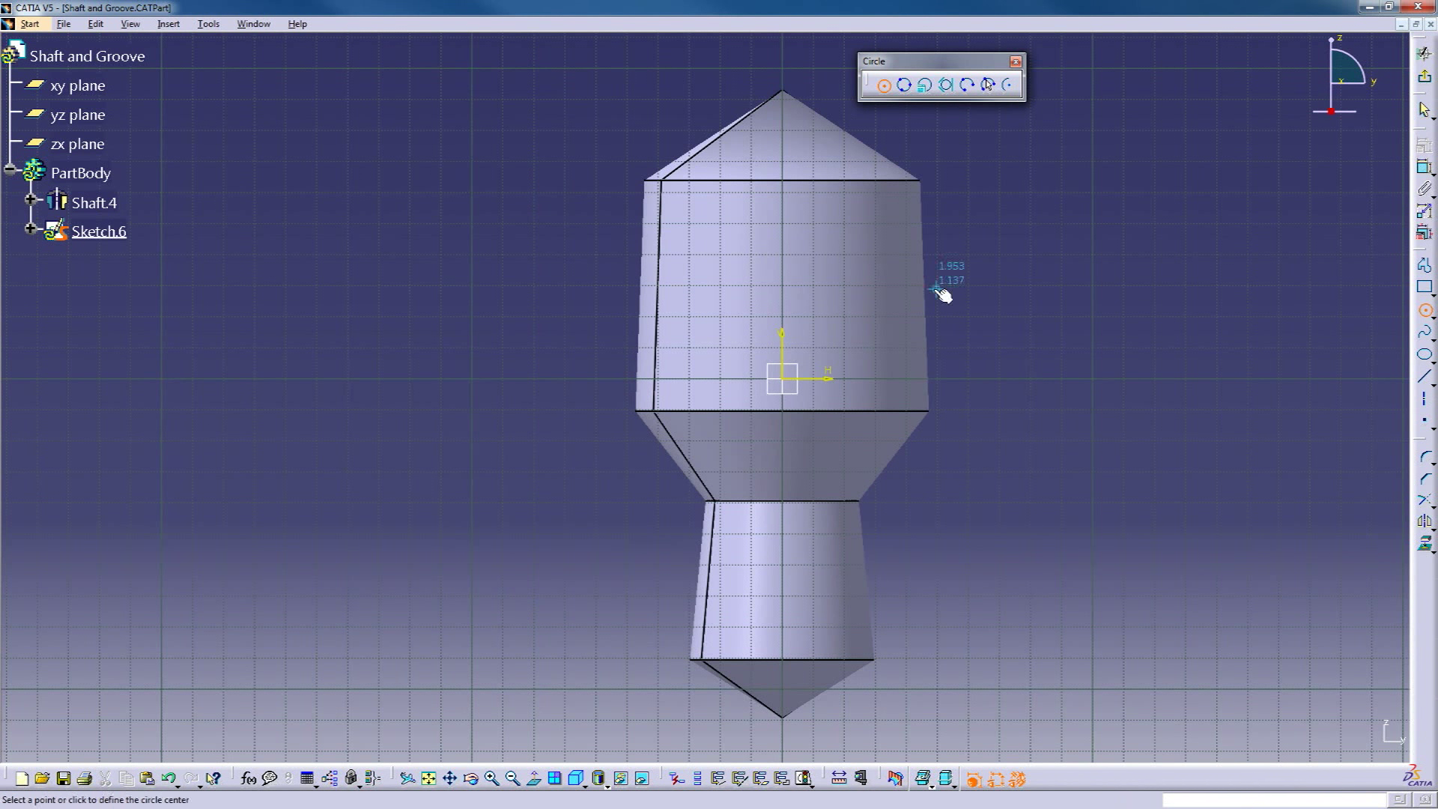
left_click(937, 239)
mouse_move(980, 260)
middle_mouse_down()
mouse_move(835, 257)
mouse_move(797, 325)
mouse_move(862, 234)
mouse_move(771, 305)
middle_mouse_up()
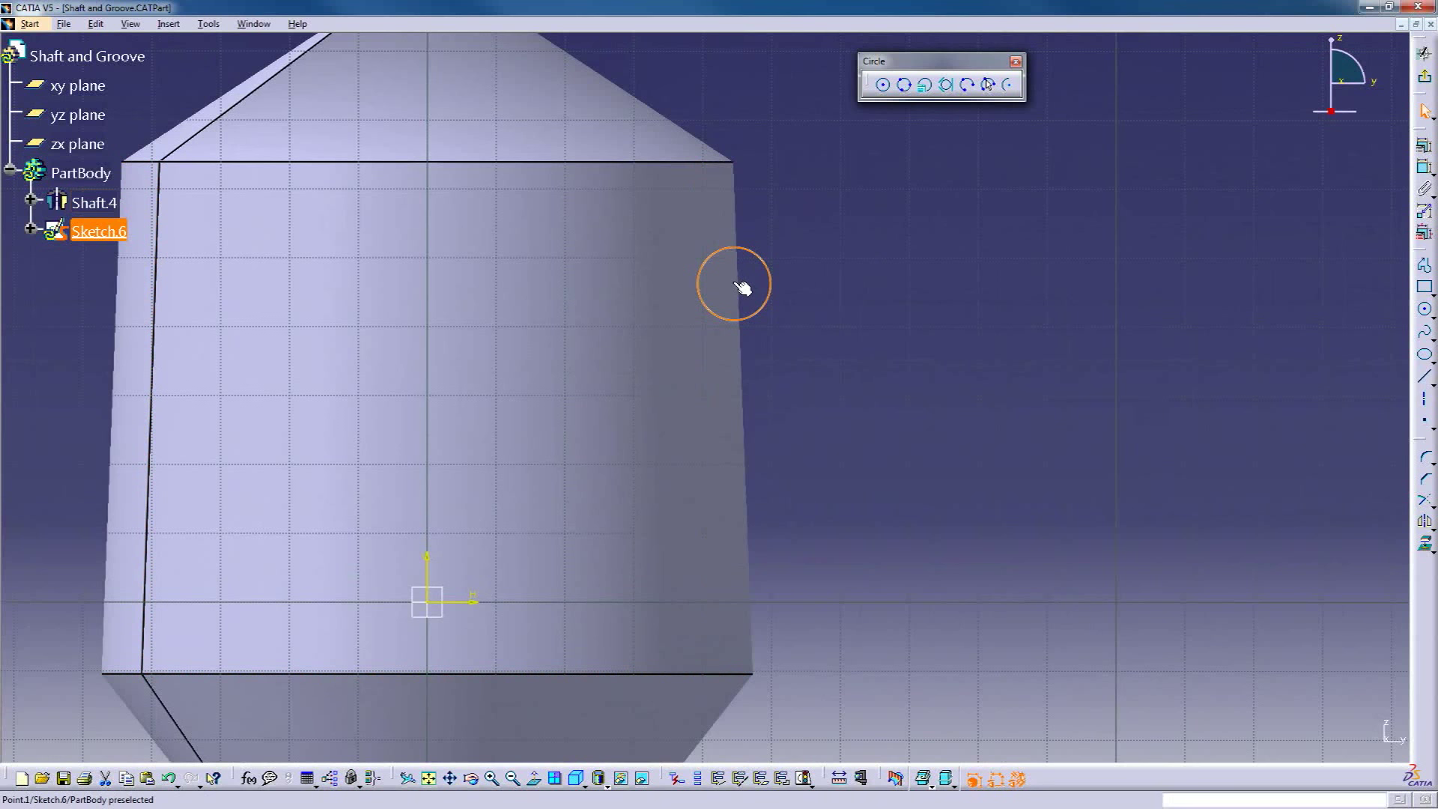
mouse_move(736, 284)
left_mouse_down()
mouse_move(755, 280)
mouse_move(742, 276)
left_mouse_up()
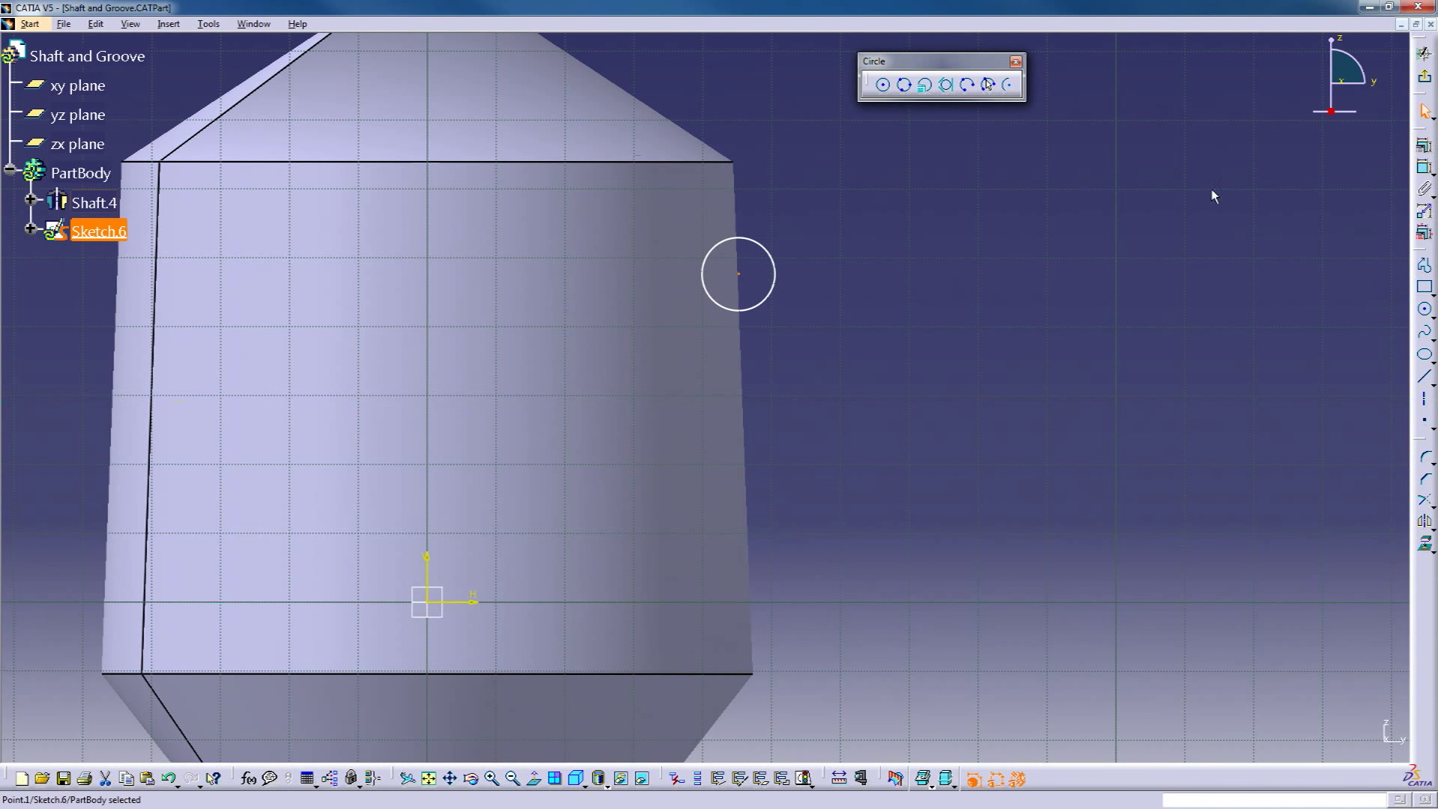
- Exit the sketch and cut a 360-degree Groove from the circle about the shaft's own axis
left_click(1429, 80)
mouse_move(873, 373)
middle_mouse_down()
mouse_move(742, 327)
mouse_move(764, 423)
mouse_move(1121, 402)
mouse_move(1085, 344)
mouse_move(1221, 258)
middle_mouse_up()
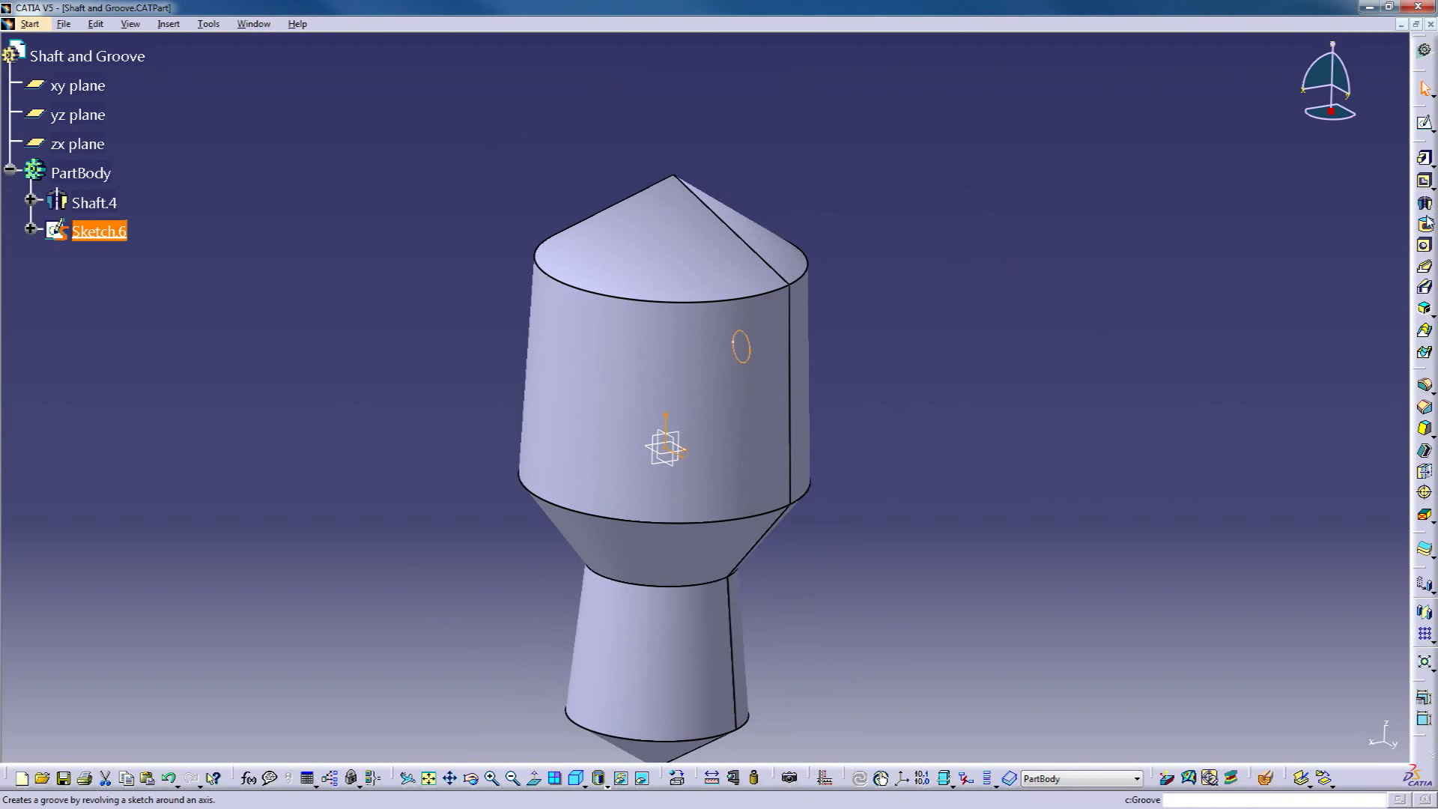
left_click(1426, 224)
middle_click_drag(794, 449, 858, 383)
left_click(1075, 251)
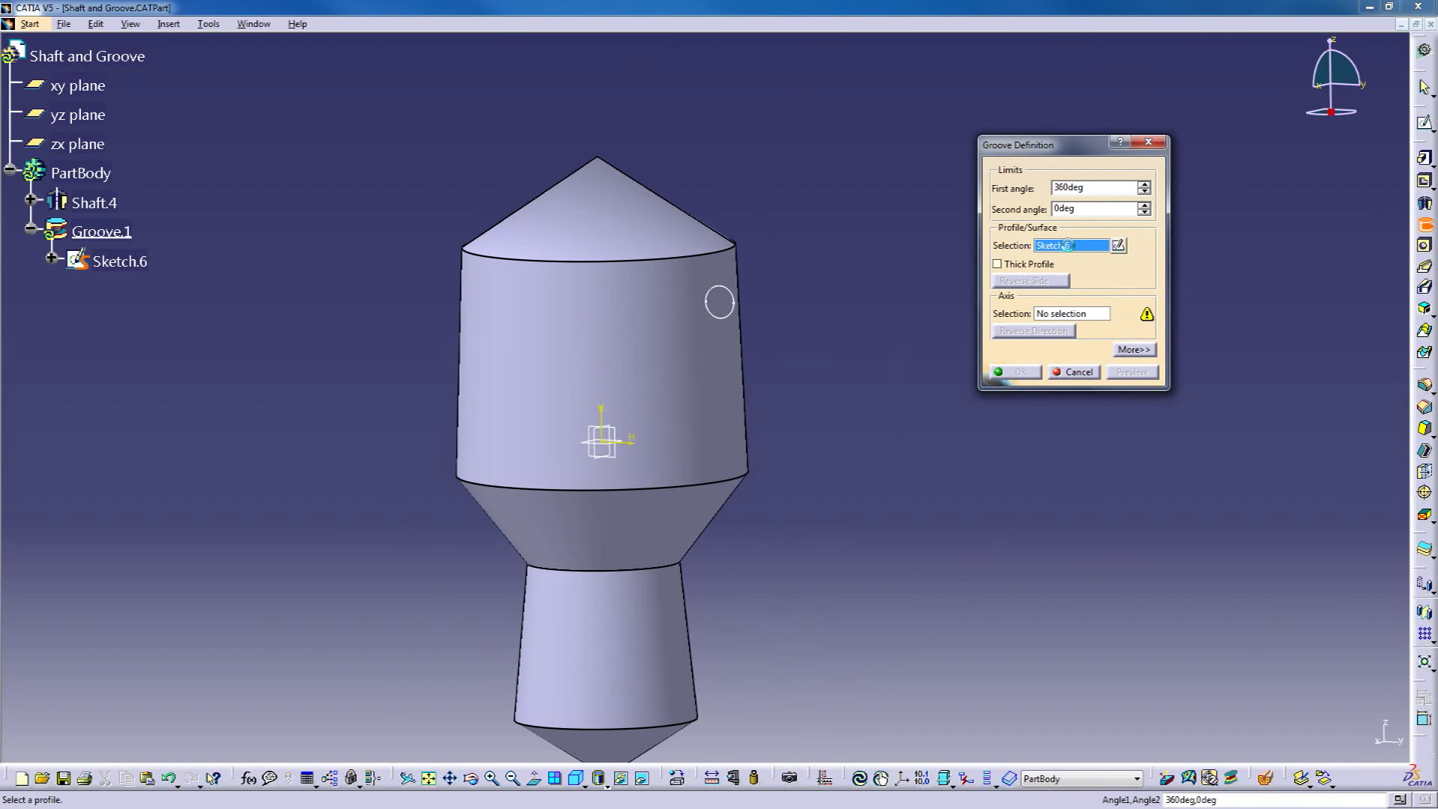
left_click(1073, 315)
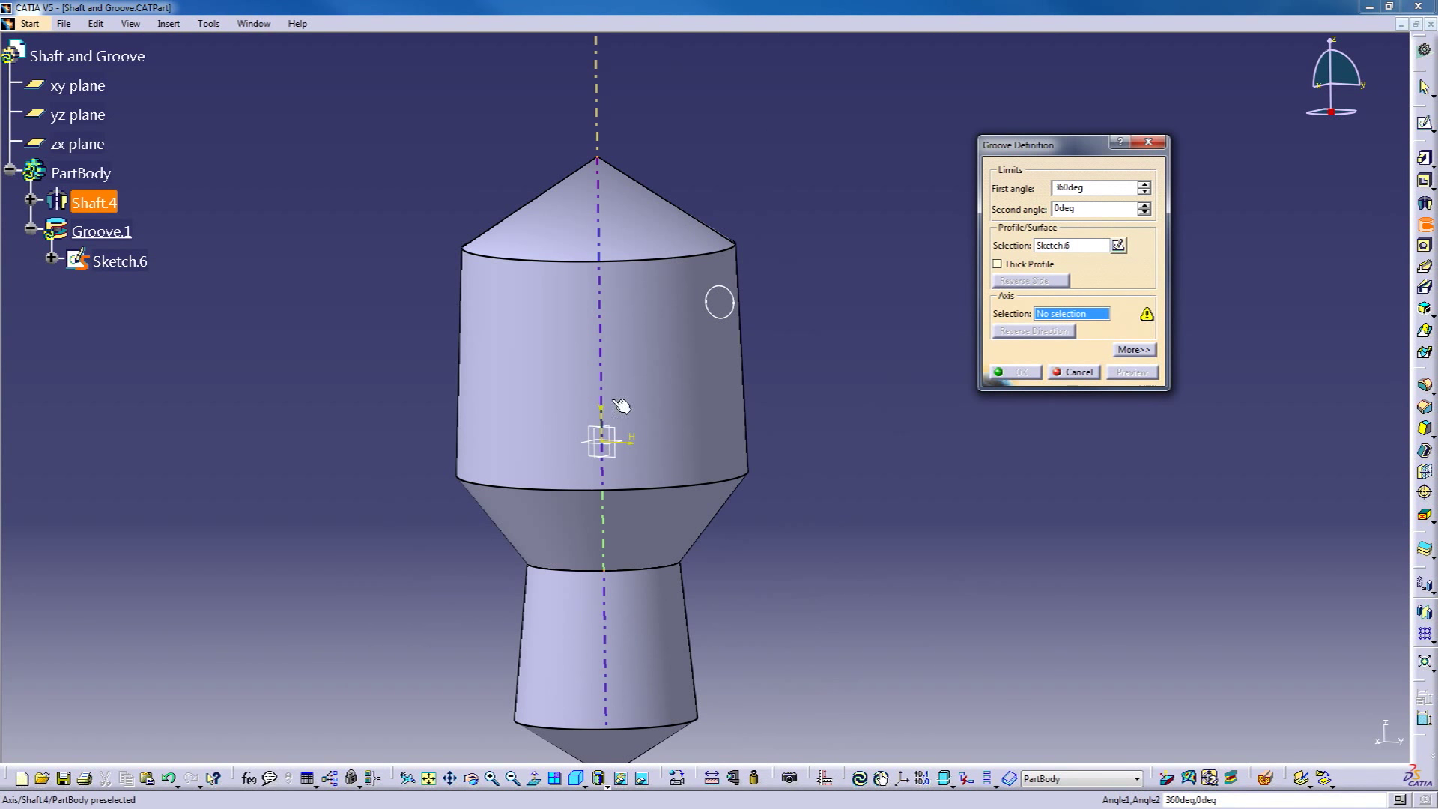
left_click(702, 377)
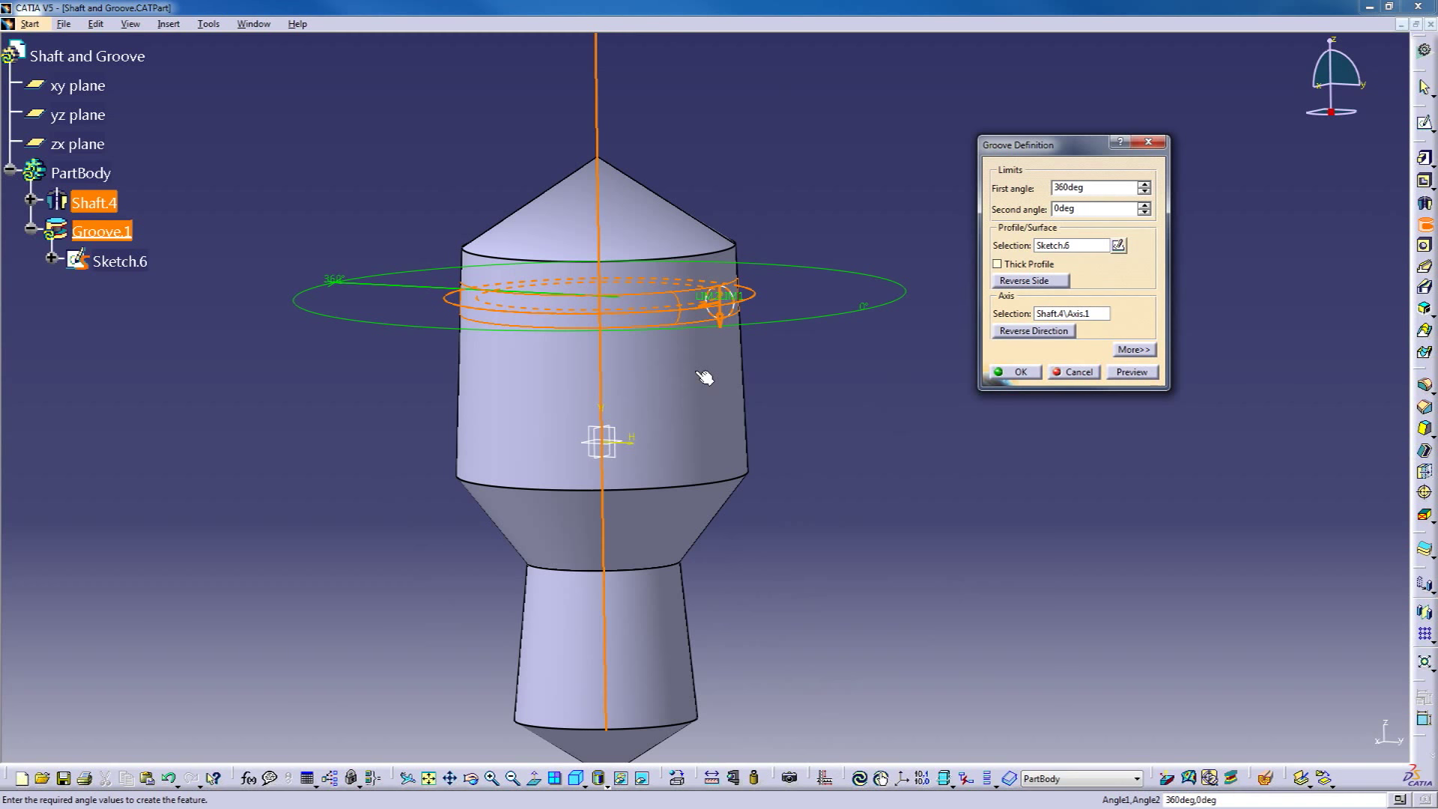
middle_click_drag(678, 377, 693, 460)
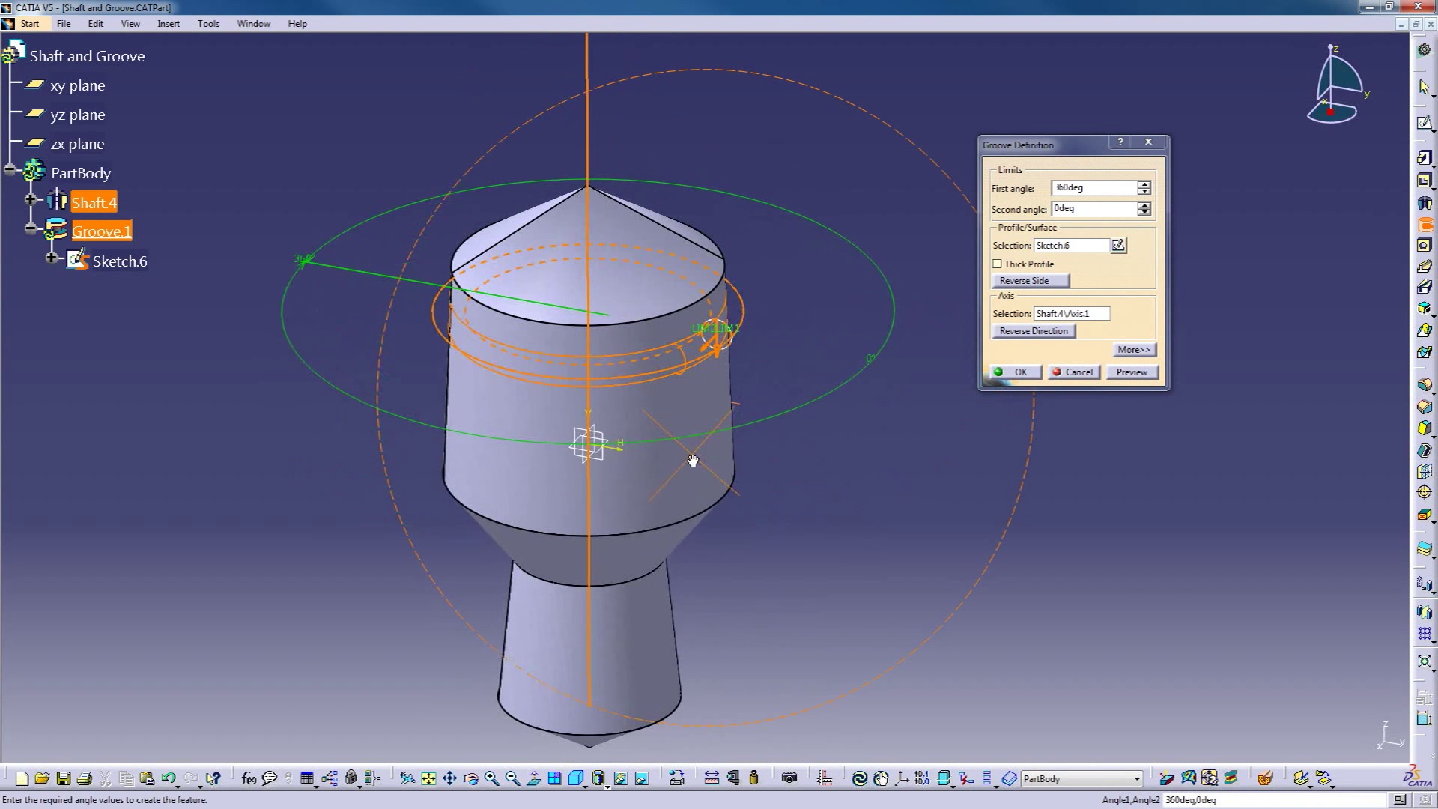
left_click(1020, 372)
- Open another sketch on the yz plane and draw a smaller circle on the shaft's edge below the groove, centred at about H 1.85, V 0.15
middle_click_drag(931, 450, 797, 363)
left_click(609, 396)
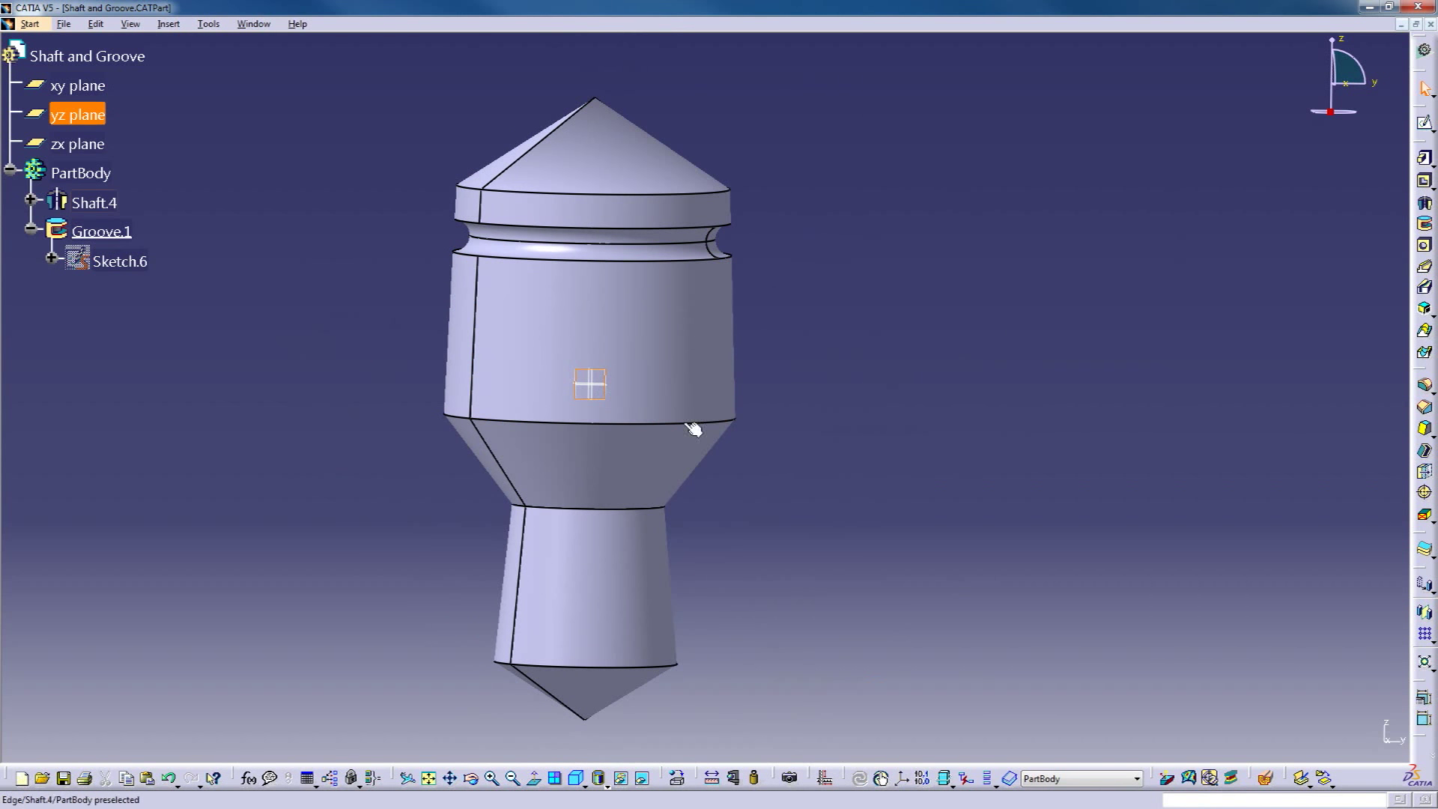
left_click(1426, 123)
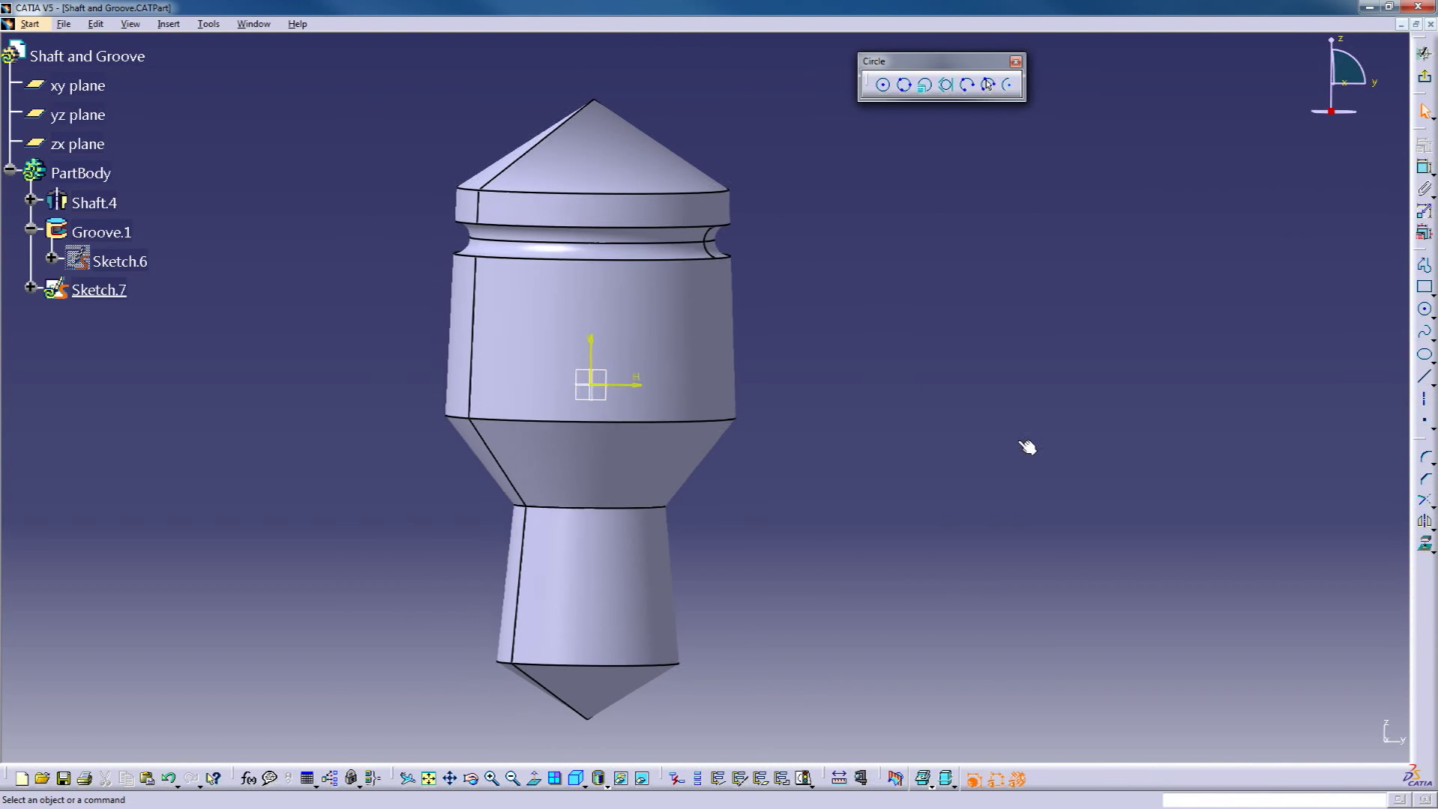
left_click(1426, 311)
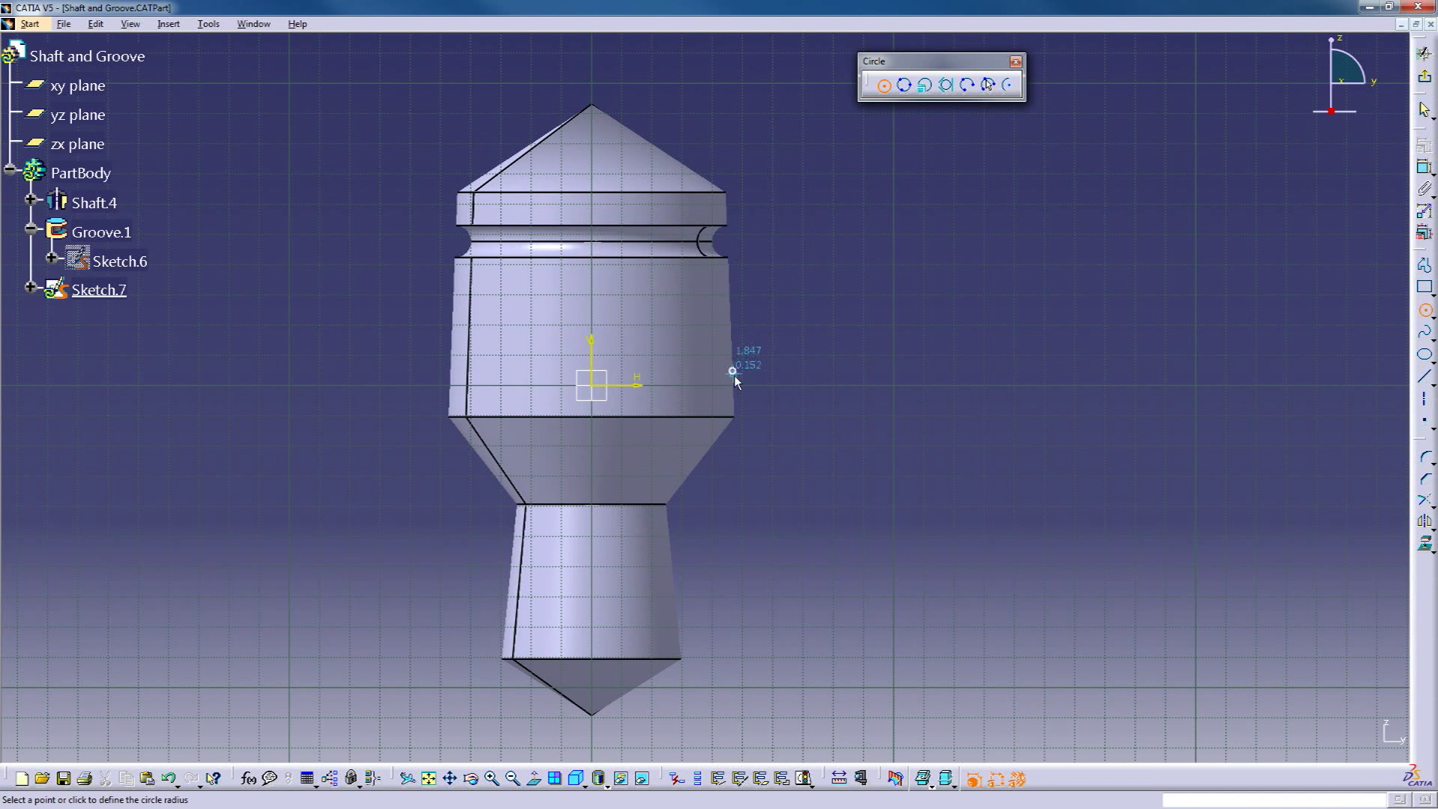
left_click(735, 377)
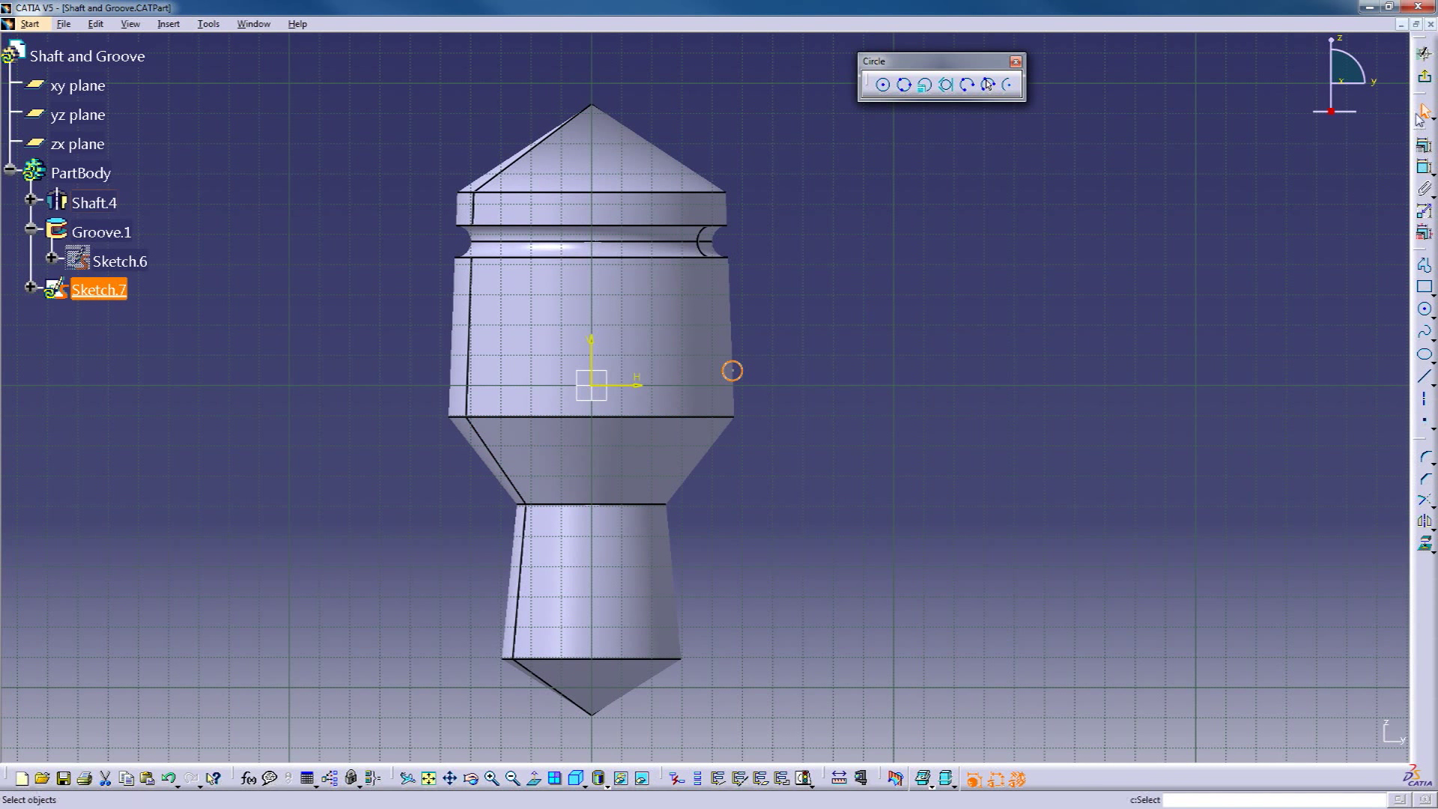
- Exit the sketch and cut a second 360-degree Groove from the smaller circle about the shaft axis
left_click(1425, 75)
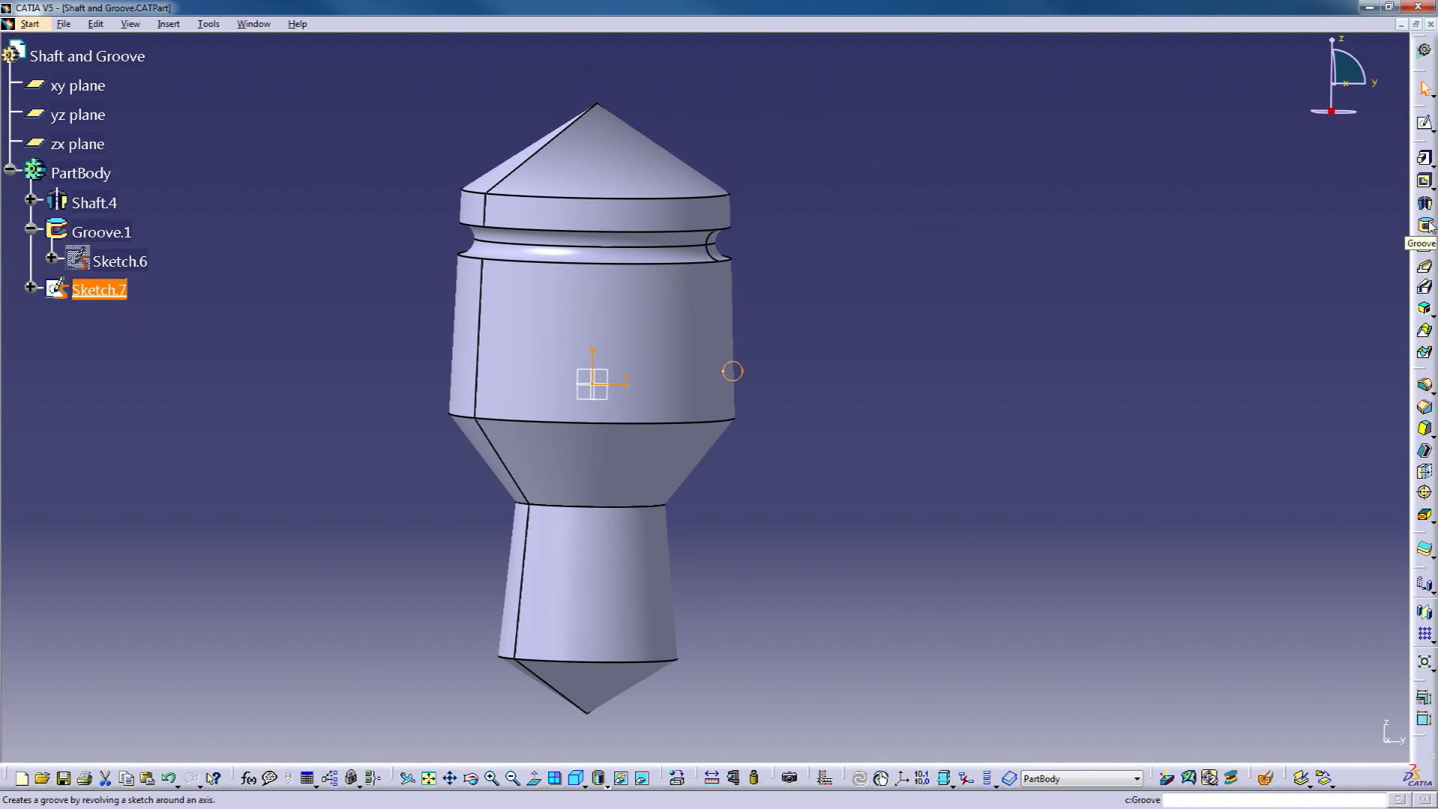
left_click(1426, 225)
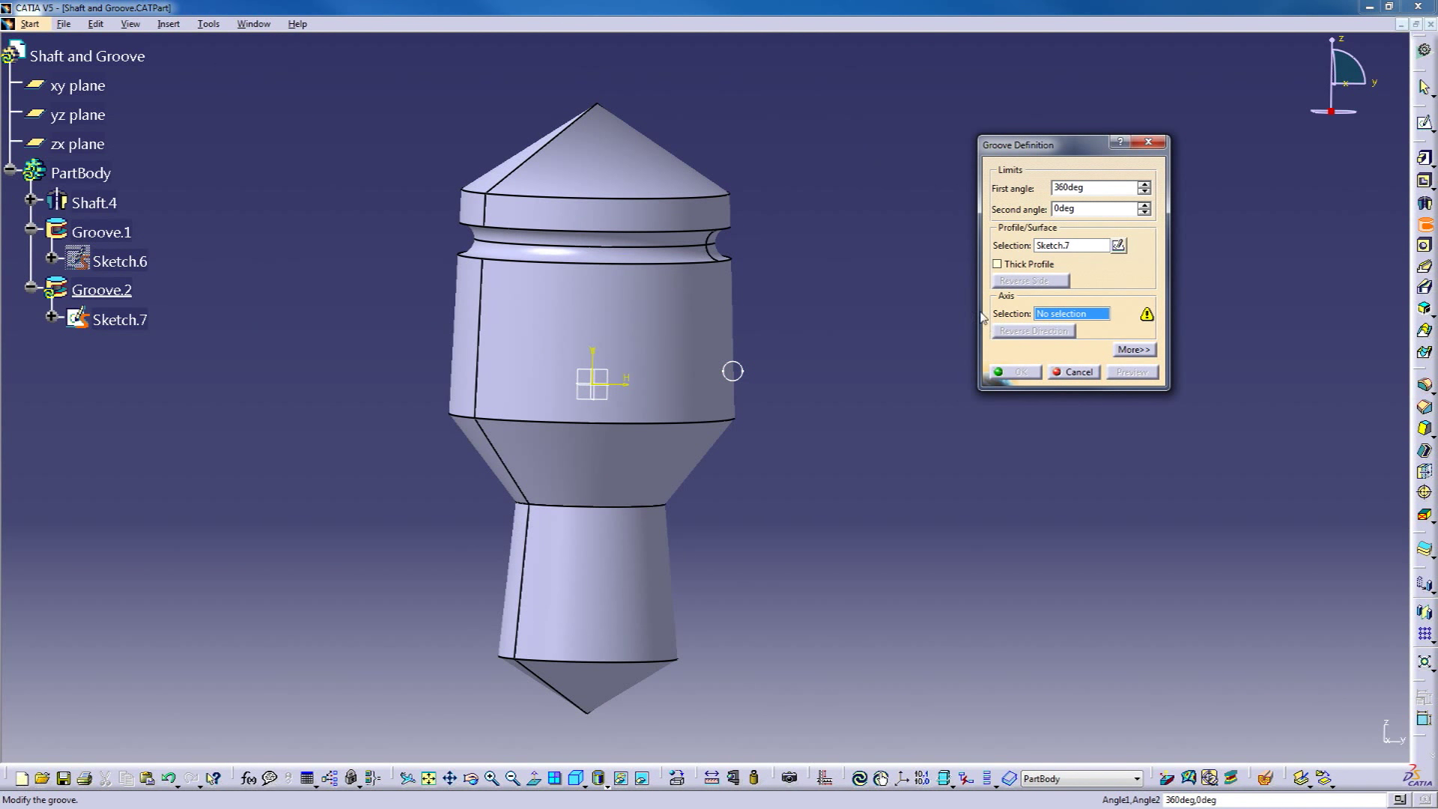
left_click(731, 309)
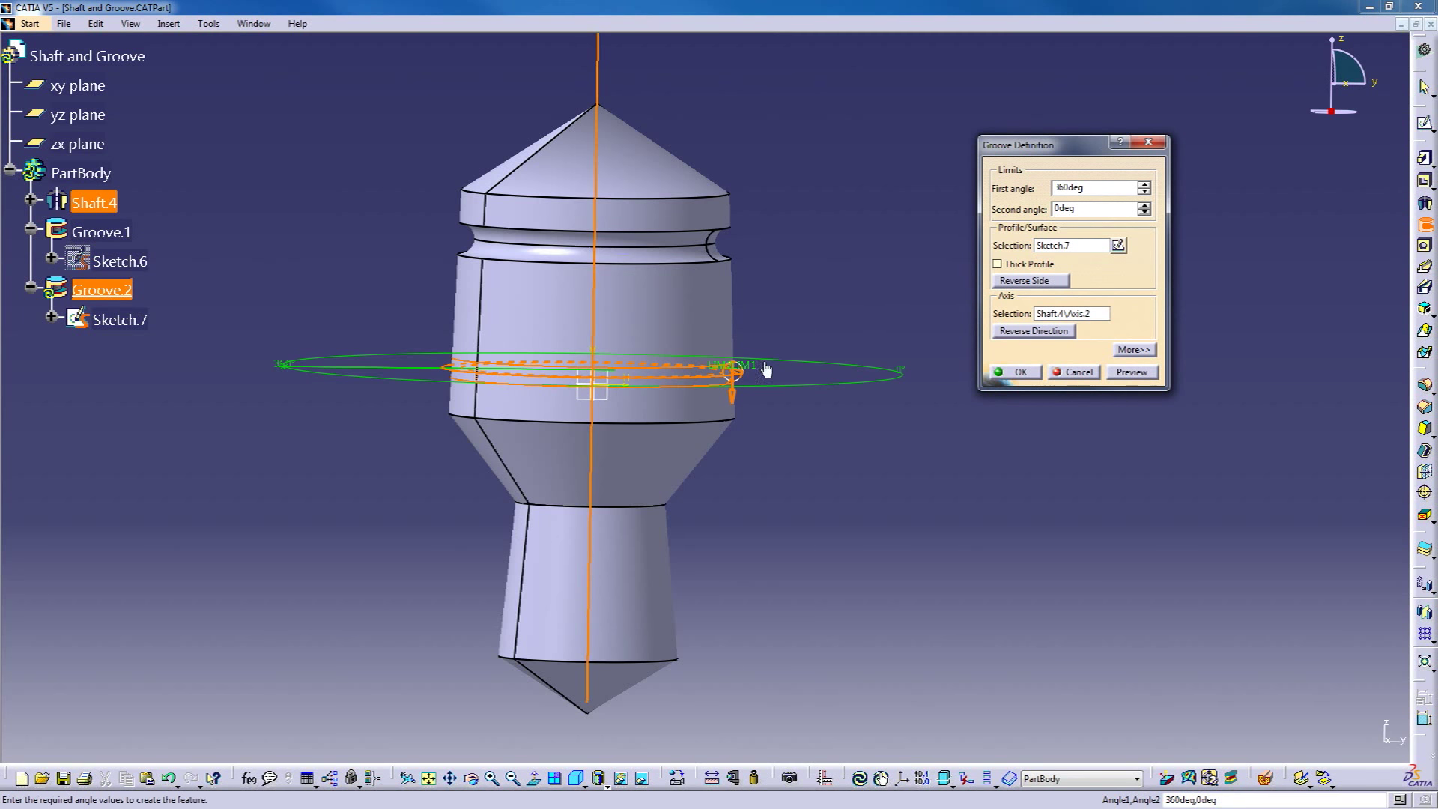
left_click(1021, 372)
- Sketch a circle on the yz plane fully inside the shaft between the two grooves, centred at about H 1.28, V 1.00
middle_click_drag(845, 318, 766, 336)
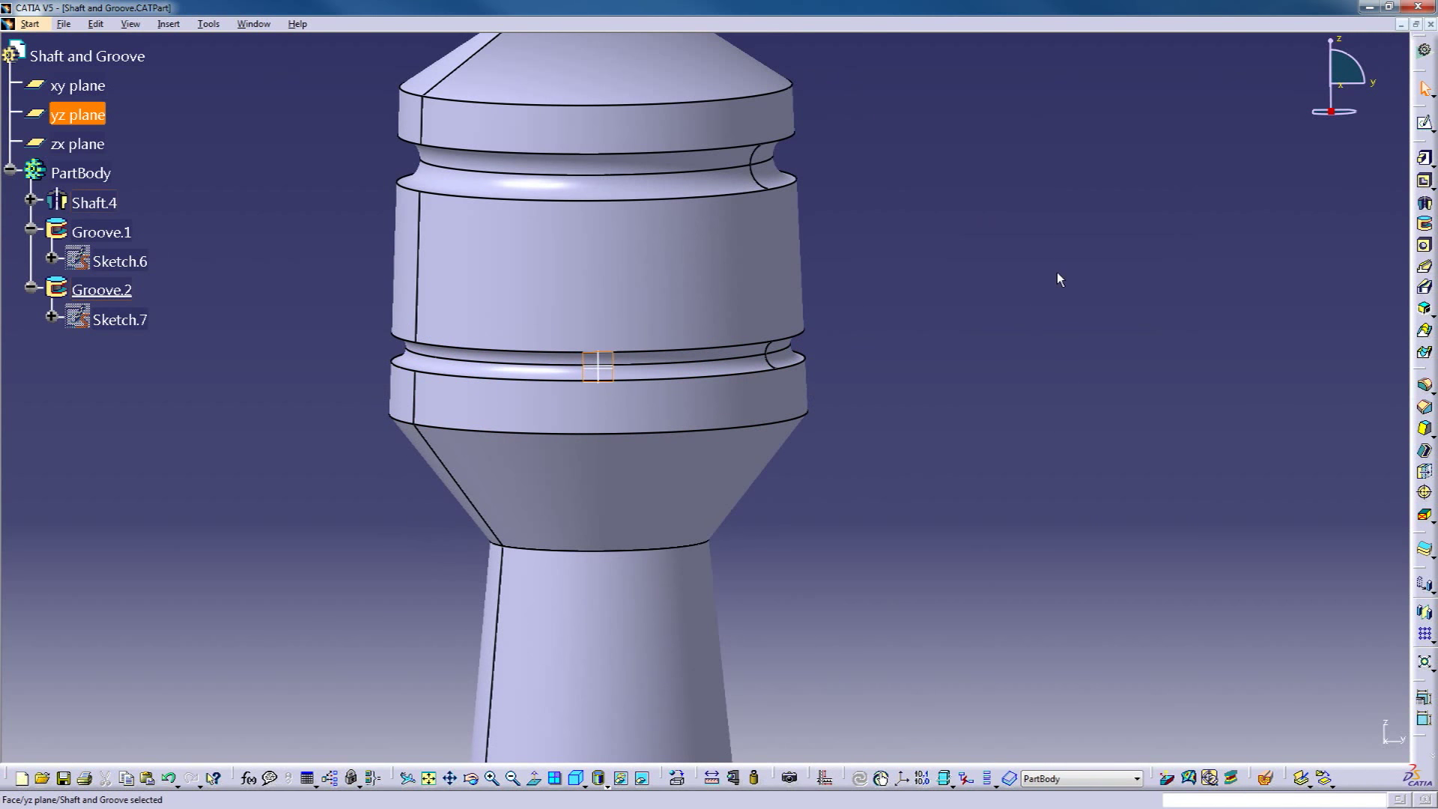
left_click(1425, 122)
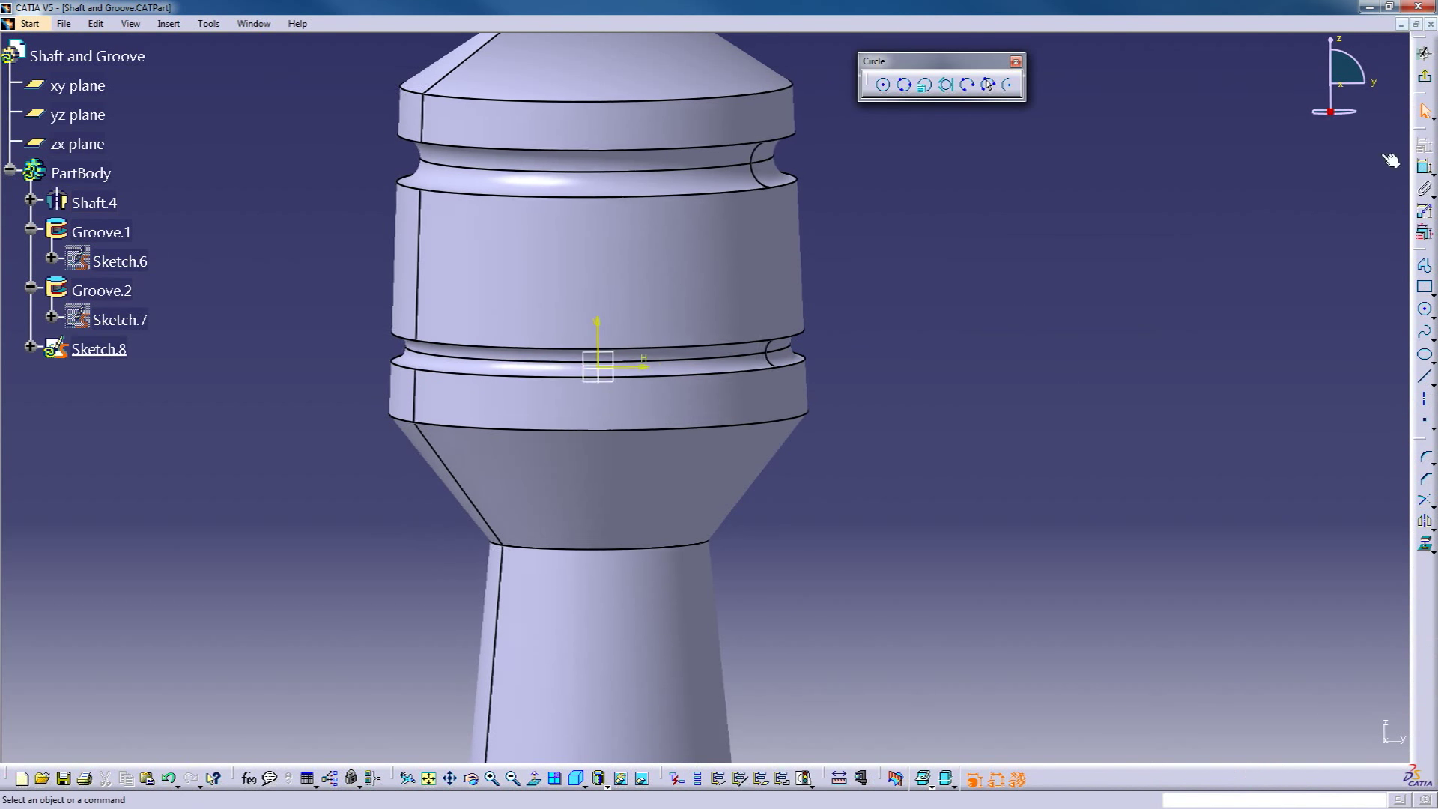
left_click(1425, 312)
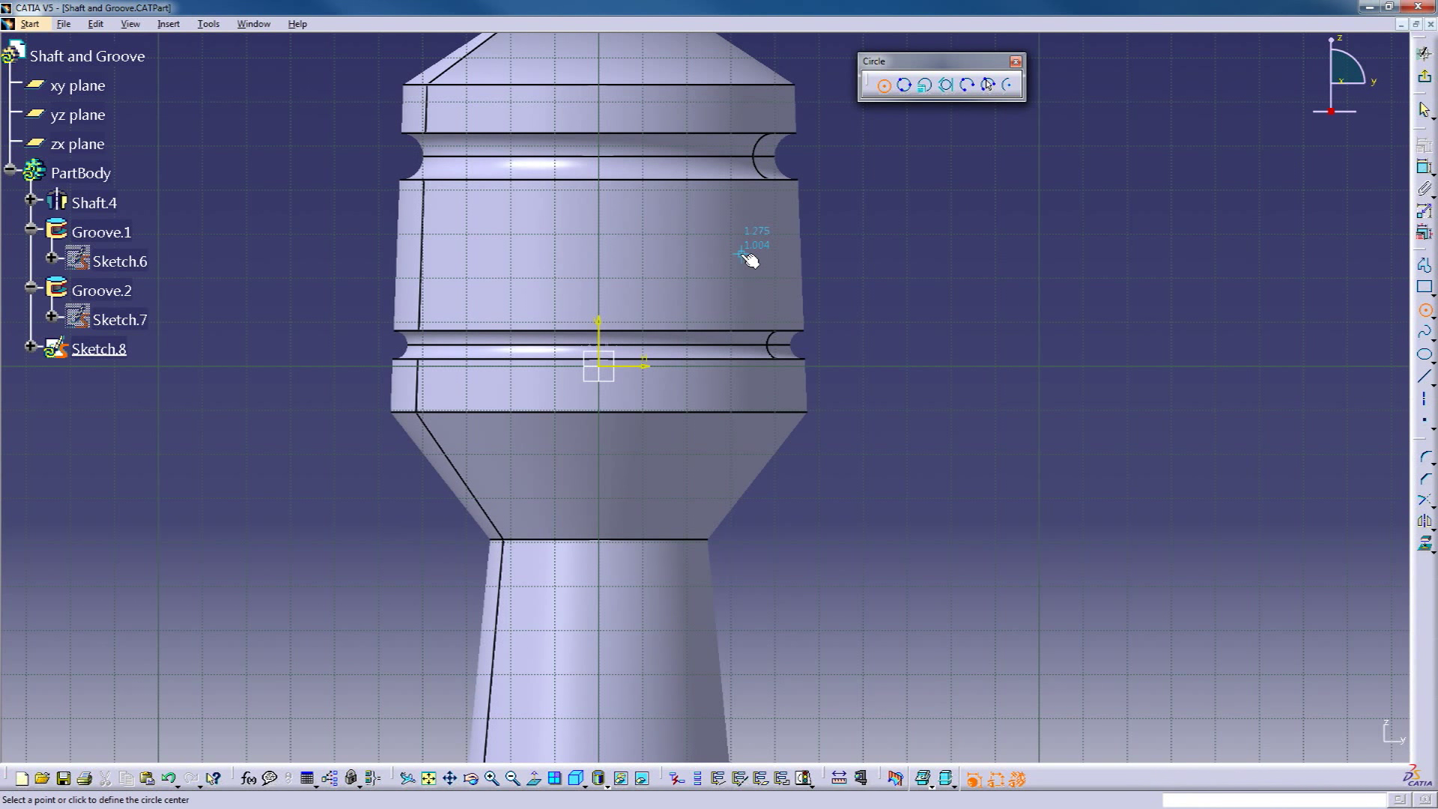
left_click(753, 269)
left_click(932, 267)
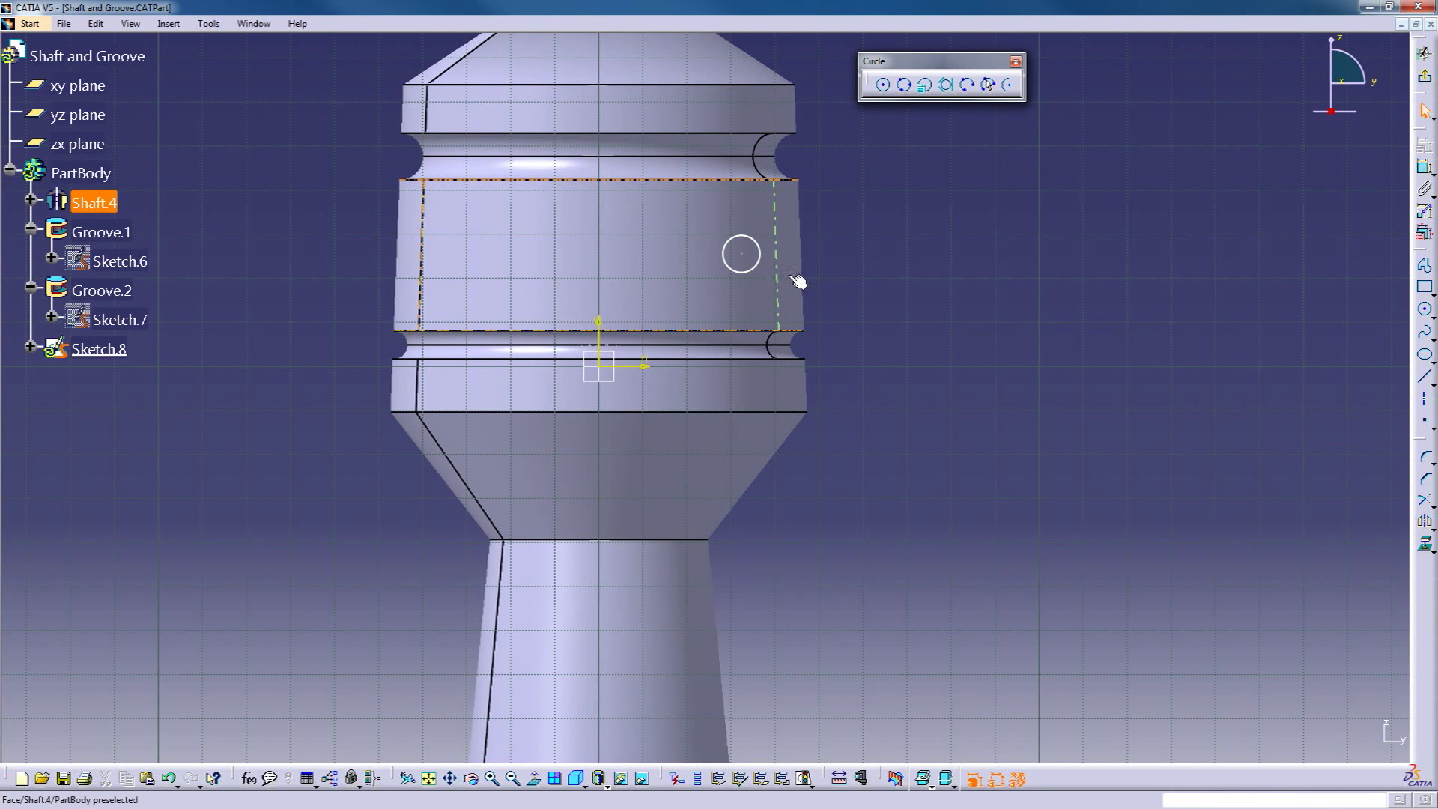
middle_click_drag(808, 280, 893, 348)
mouse_move(1055, 229)
middle_mouse_down()
mouse_move(983, 266)
mouse_move(829, 289)
mouse_move(829, 347)
mouse_move(783, 358)
middle_mouse_up()
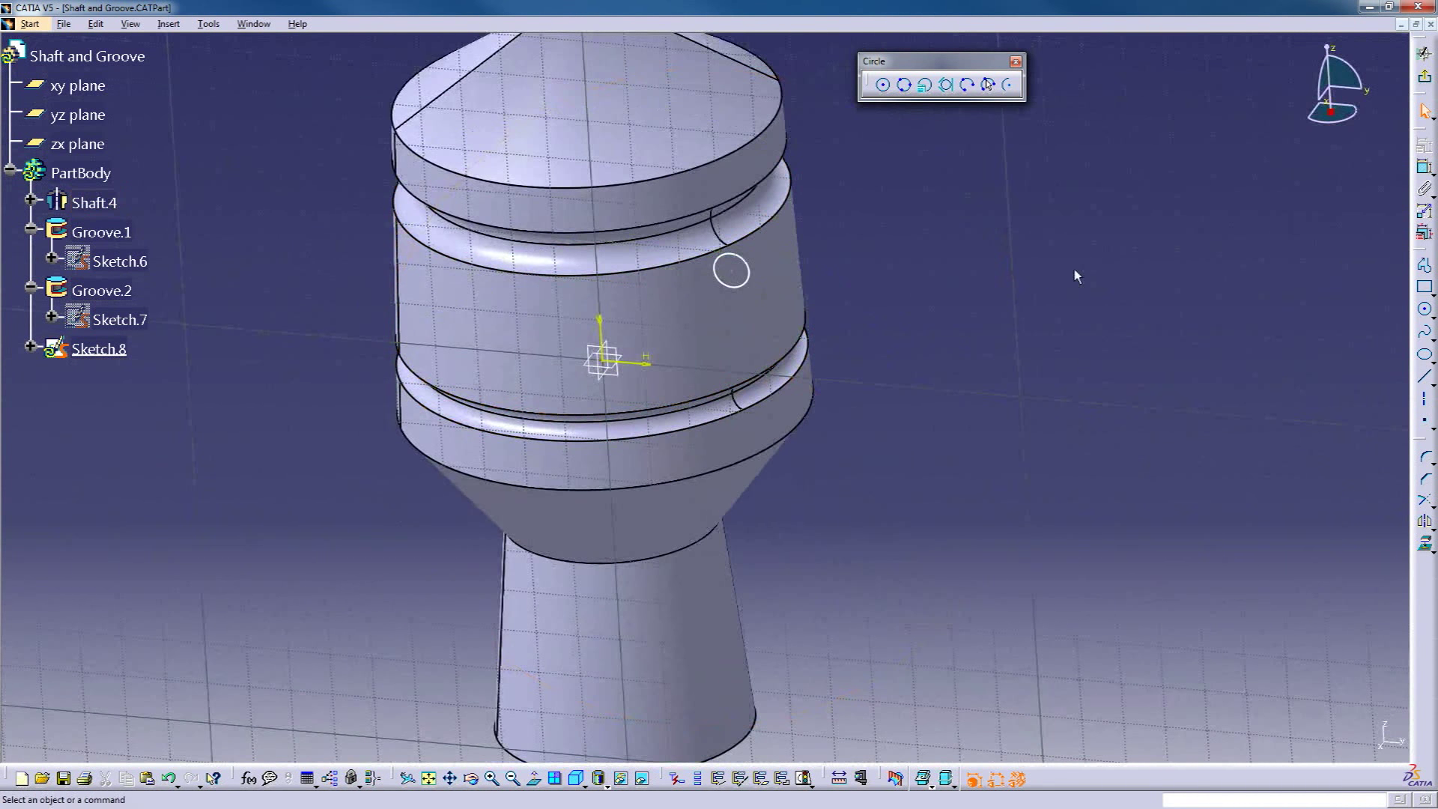
- Exit the sketch and cut a 360-degree Groove from the inner circle about the shaft axis, forming an internal ring cavity
left_click(1424, 77)
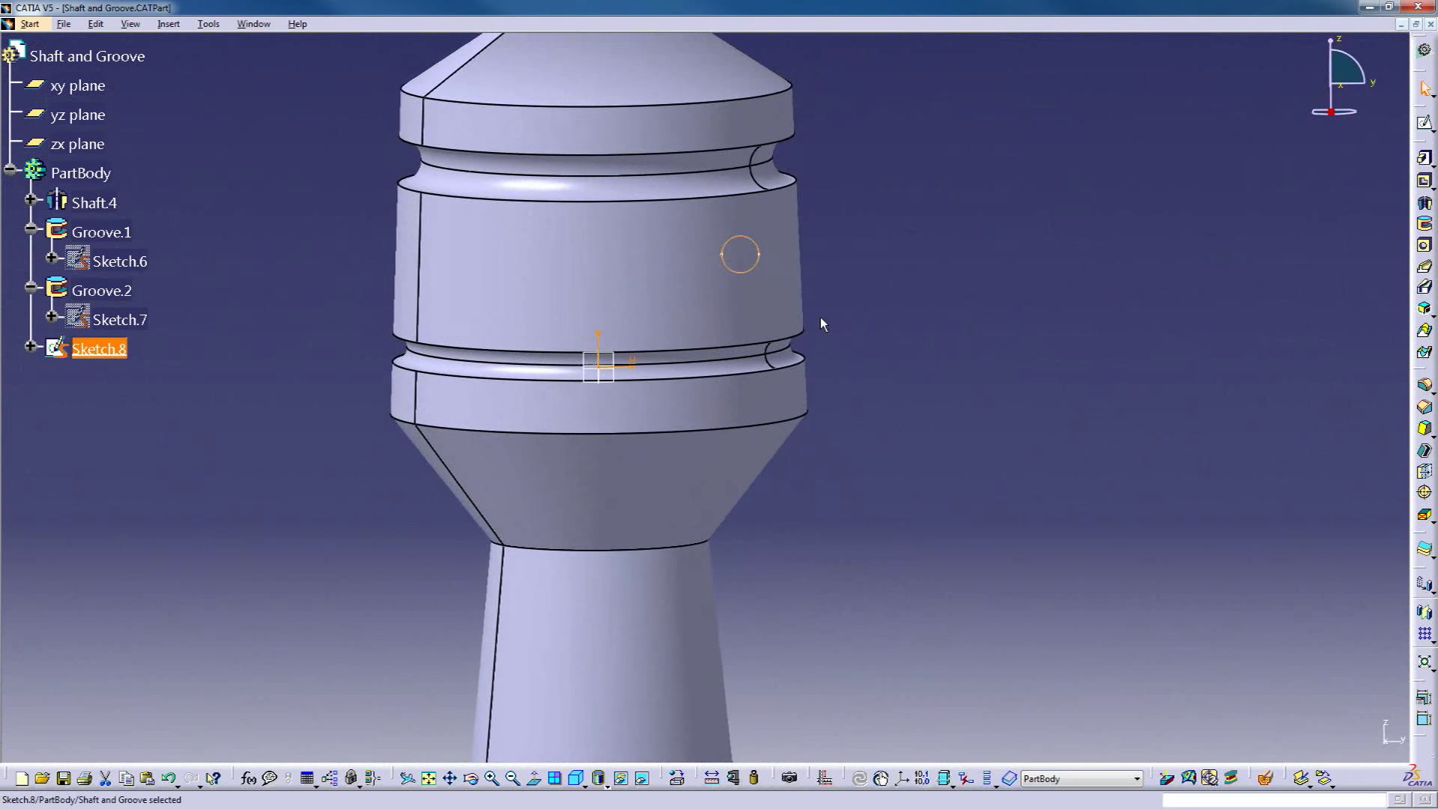
left_click(1425, 223)
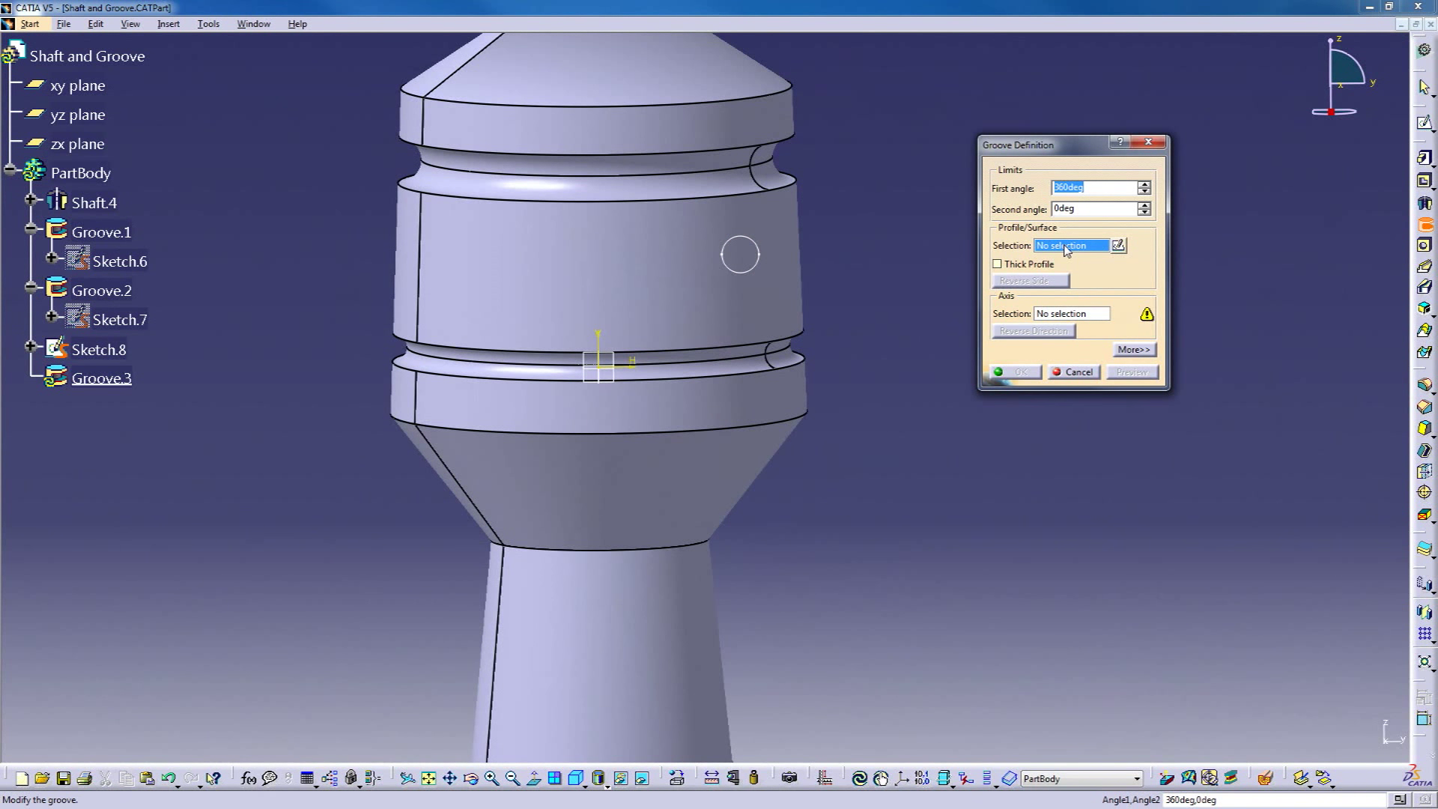
left_click(758, 254)
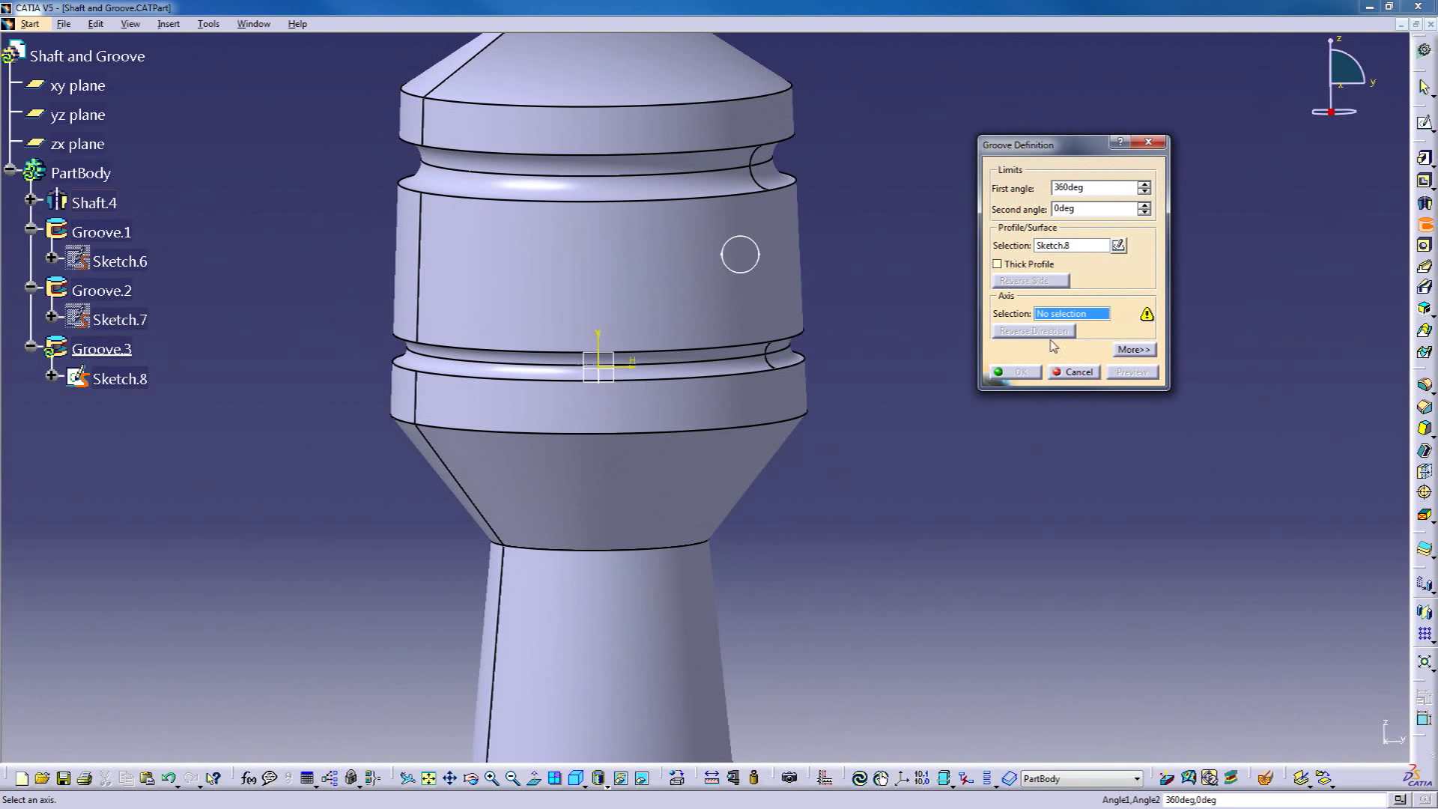
left_click(701, 301)
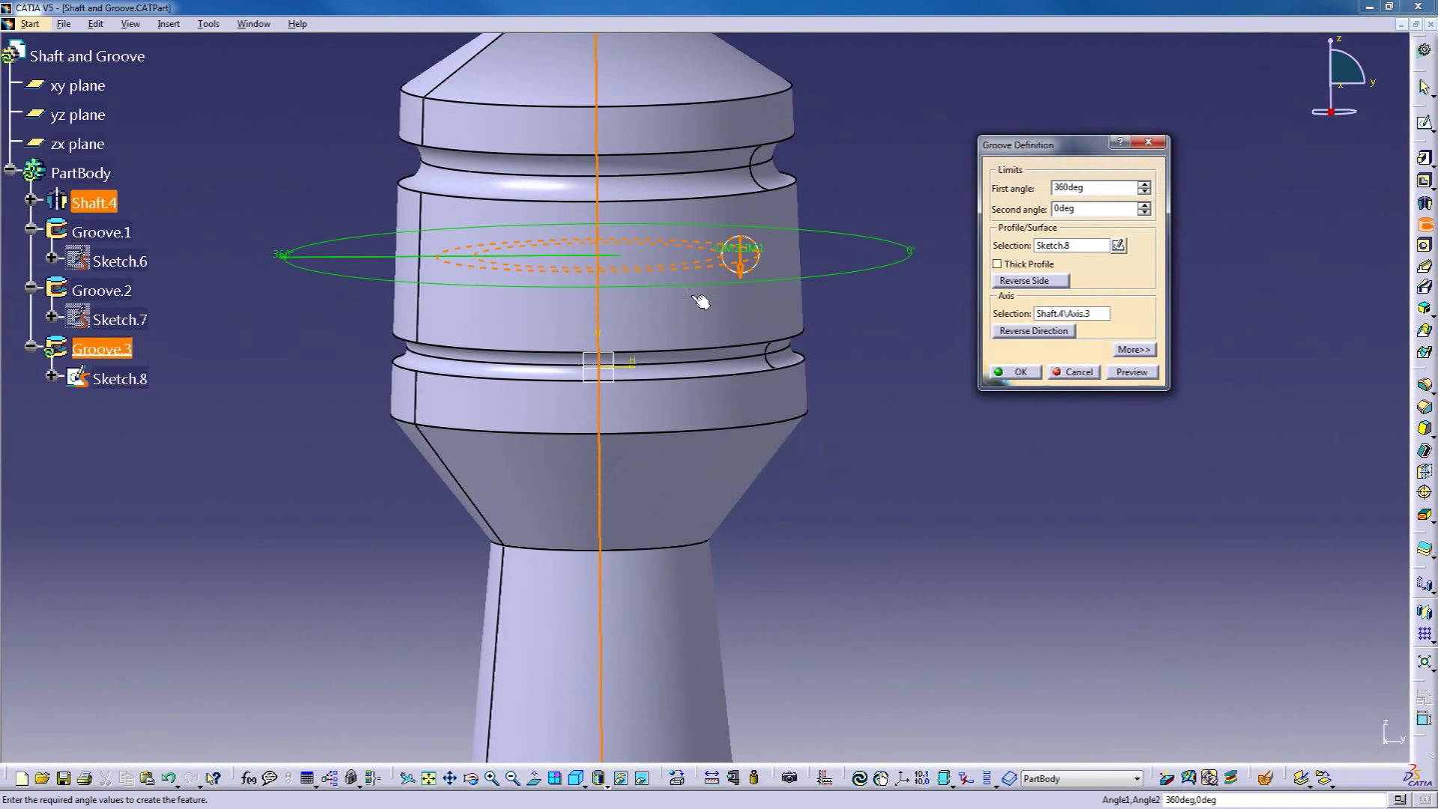
middle_click_drag(626, 229, 637, 311)
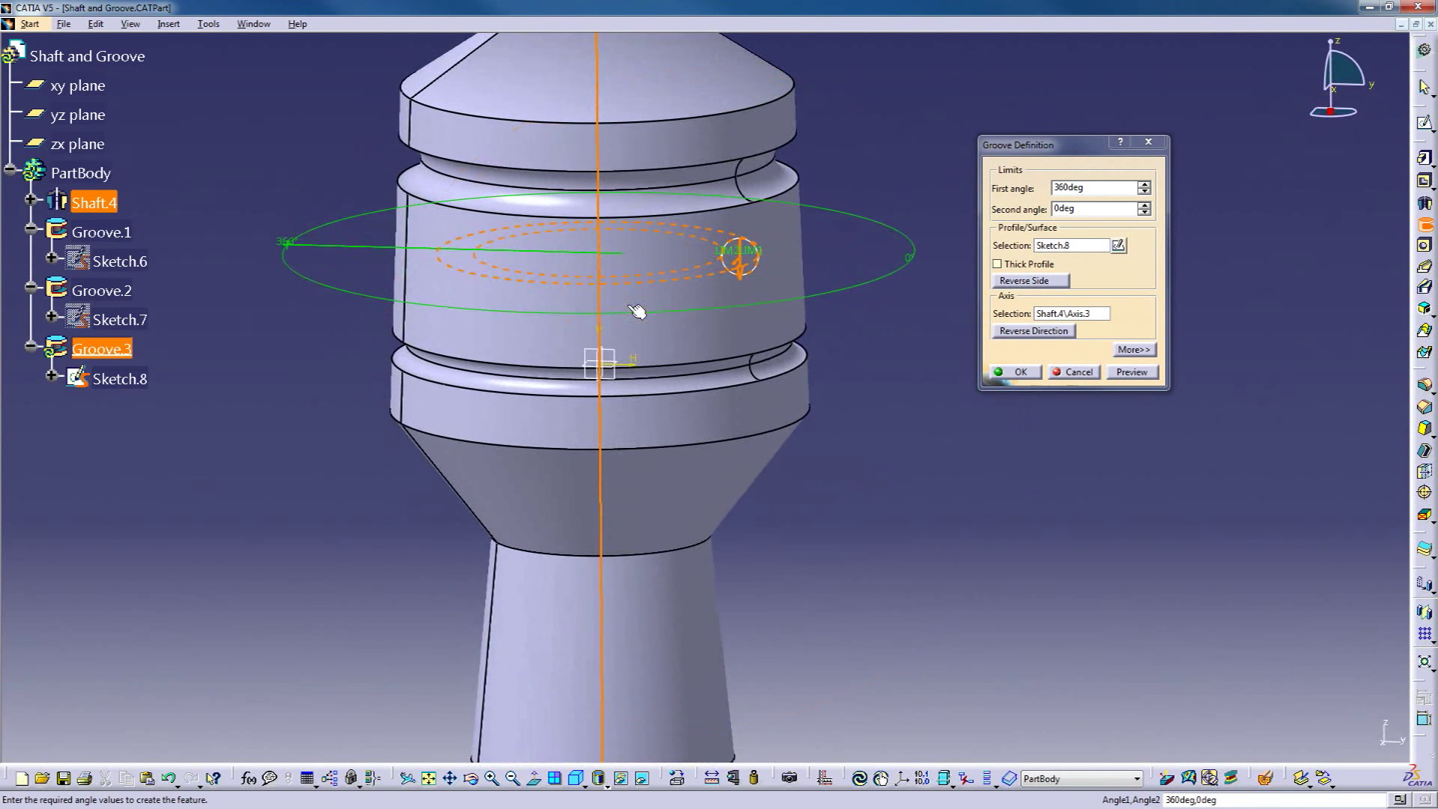
left_click(1020, 373)
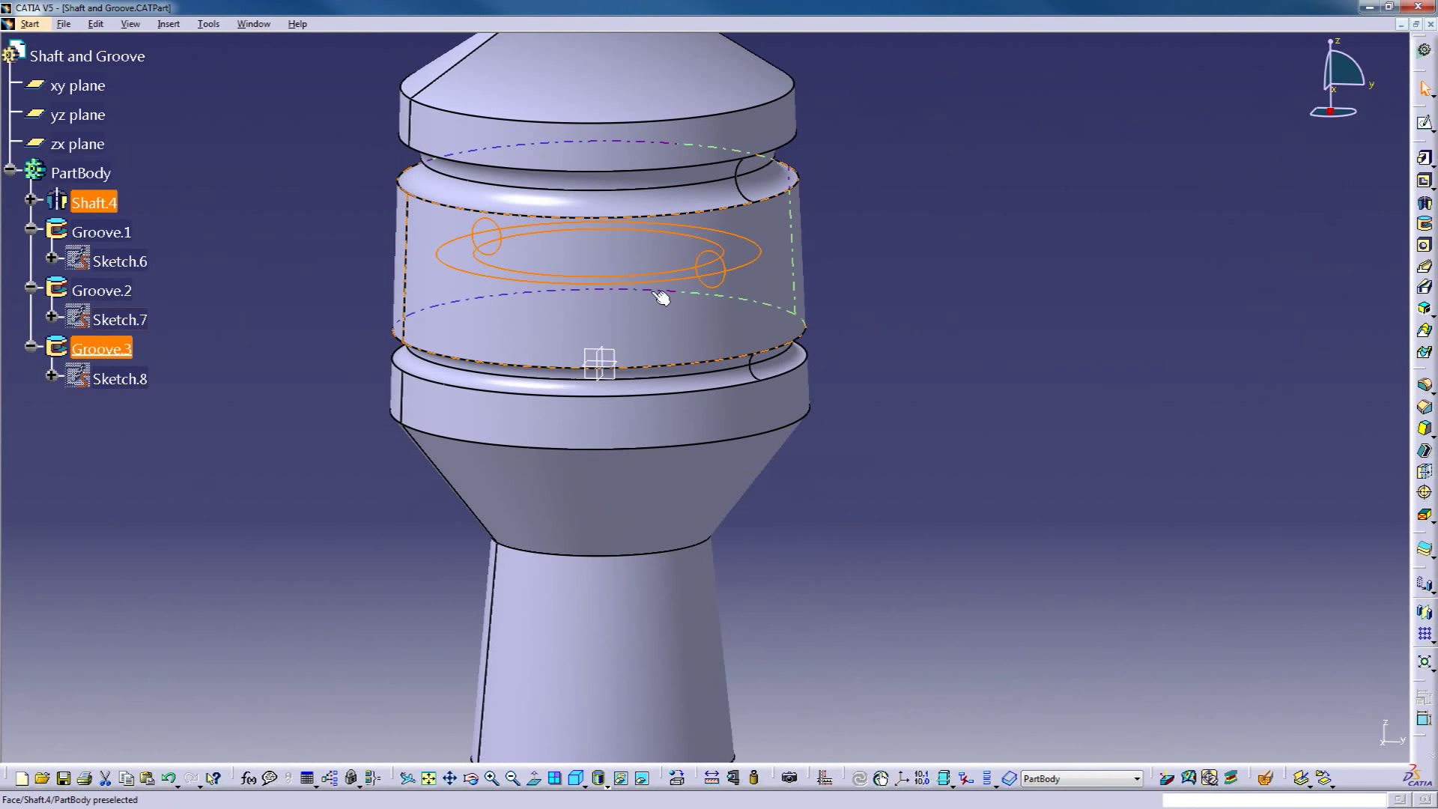
- Section the part with Dynamic Sectioning, set the cutting plane upright, and slide it through the body to examine the internal groove
left_click(299, 434)
middle_click_drag(645, 360, 982, 479)
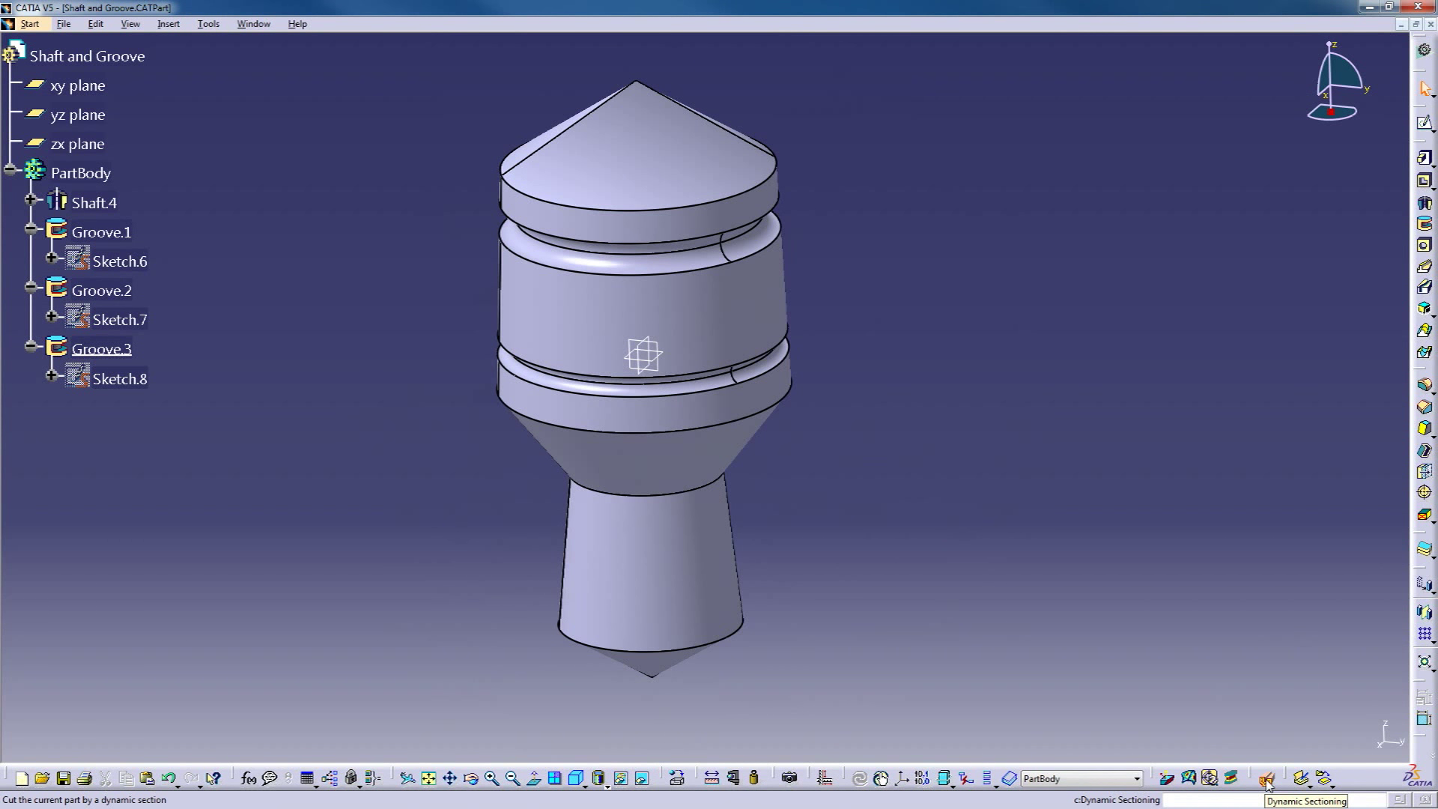
left_click(1267, 782)
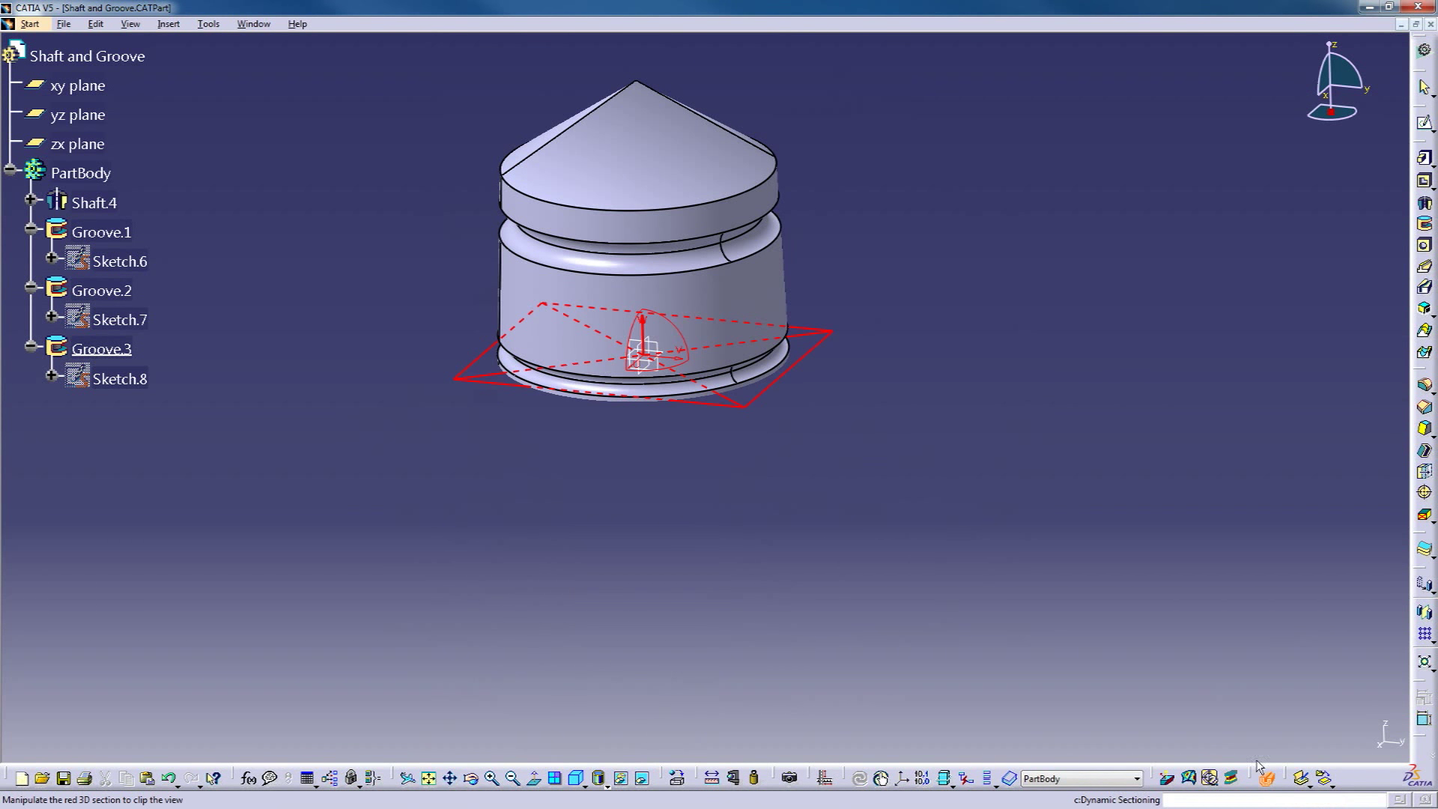
left_click(658, 346)
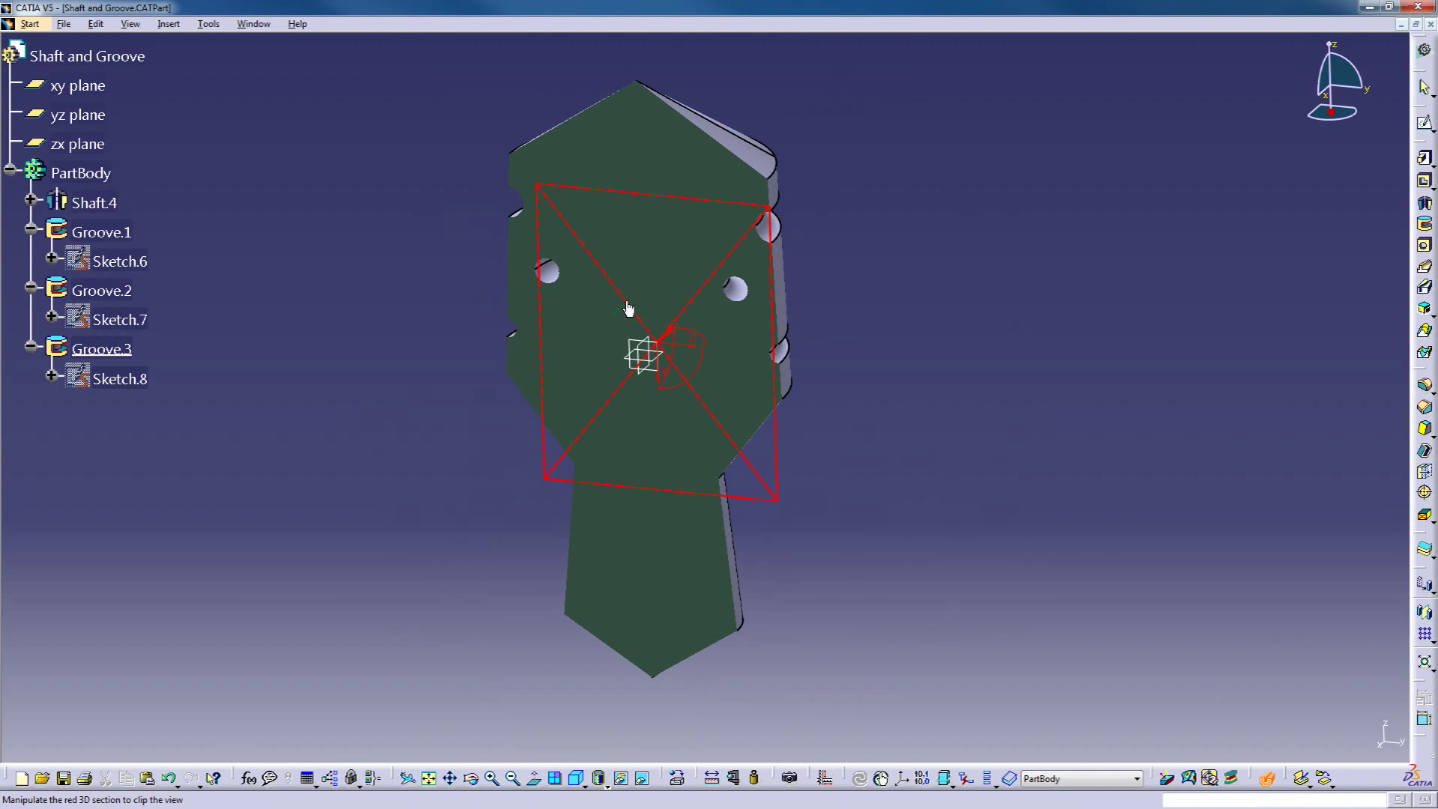
left_click_drag(630, 313, 659, 353)
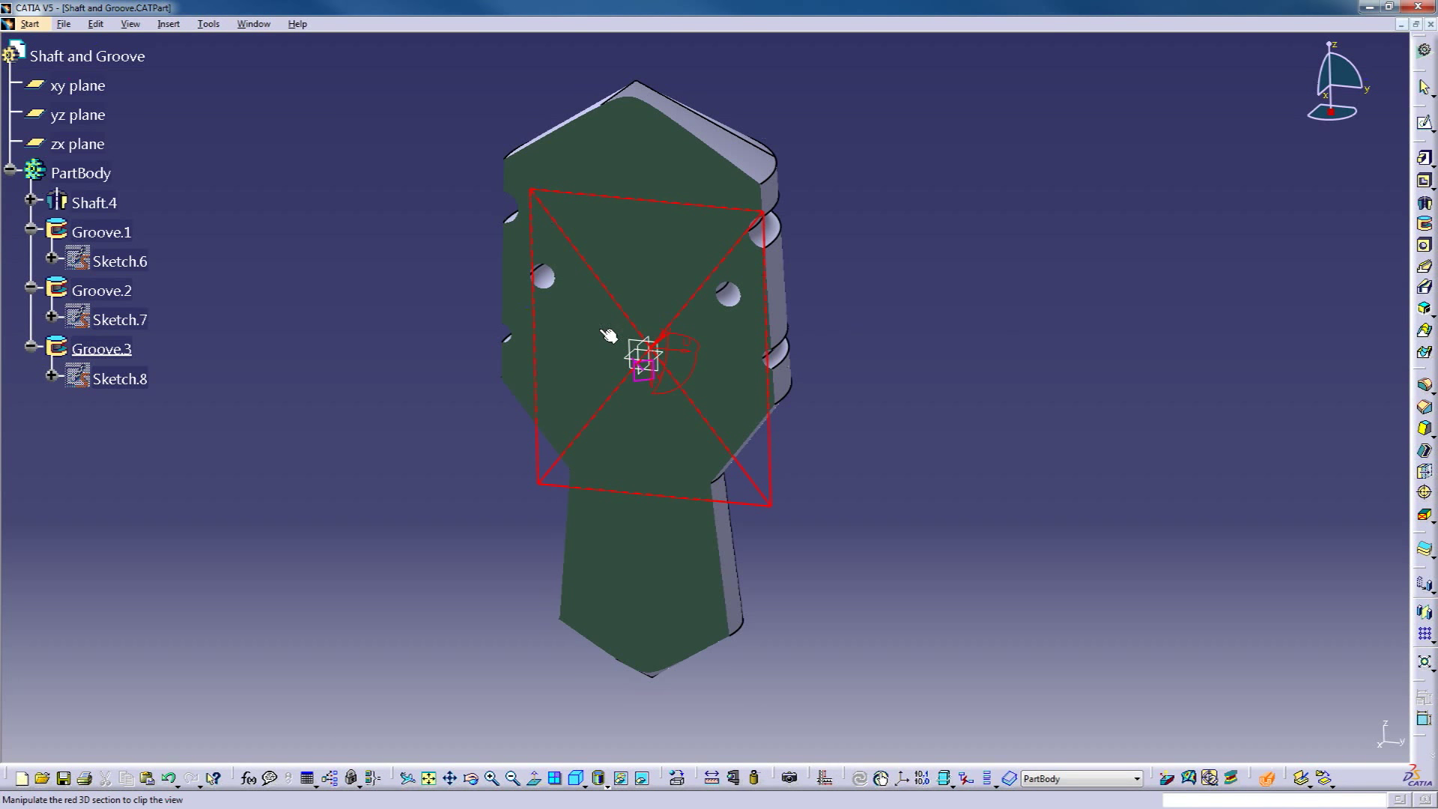
left_click_drag(621, 311, 595, 335)
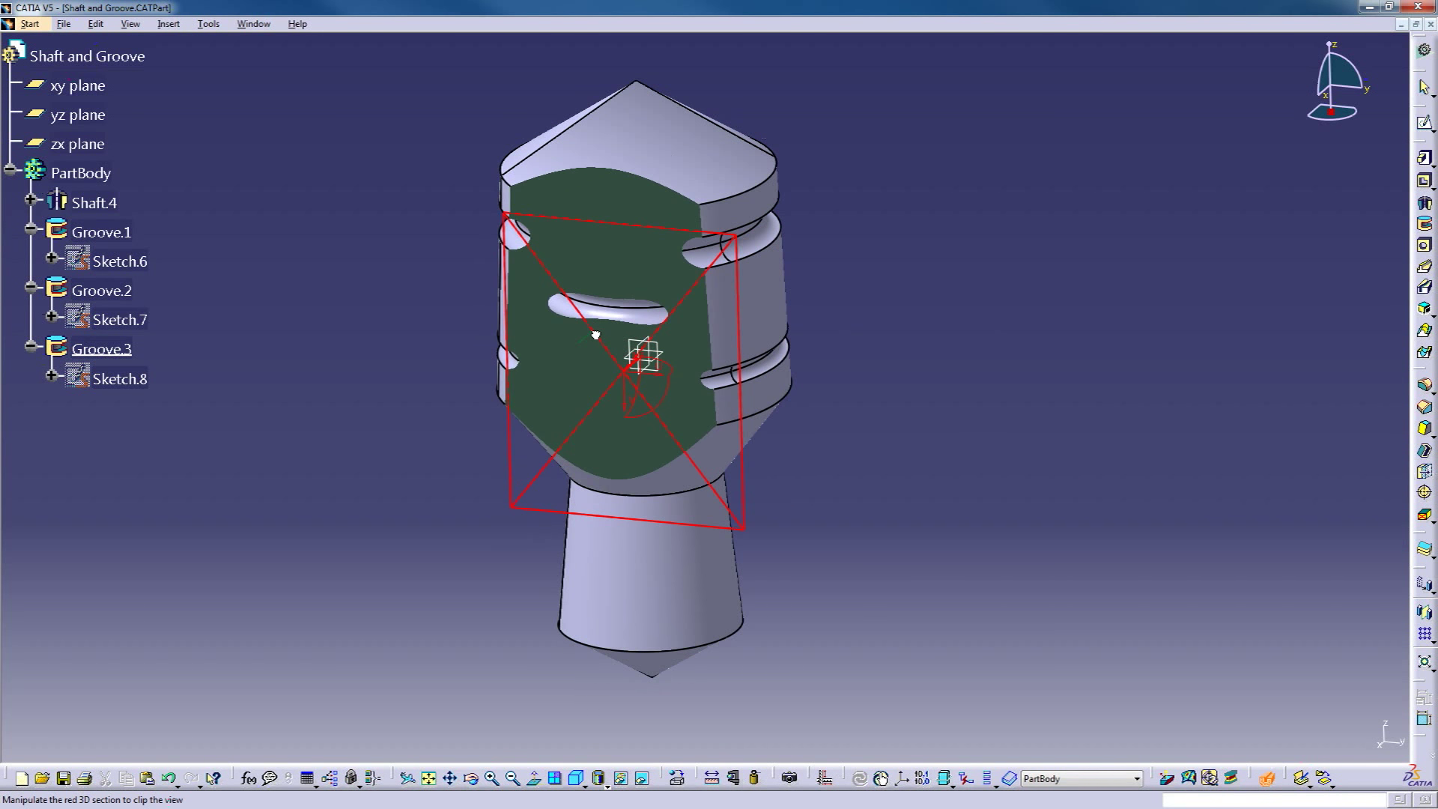
- Turn off Dynamic Sectioning and return to the complete solid body
left_click(1267, 779)
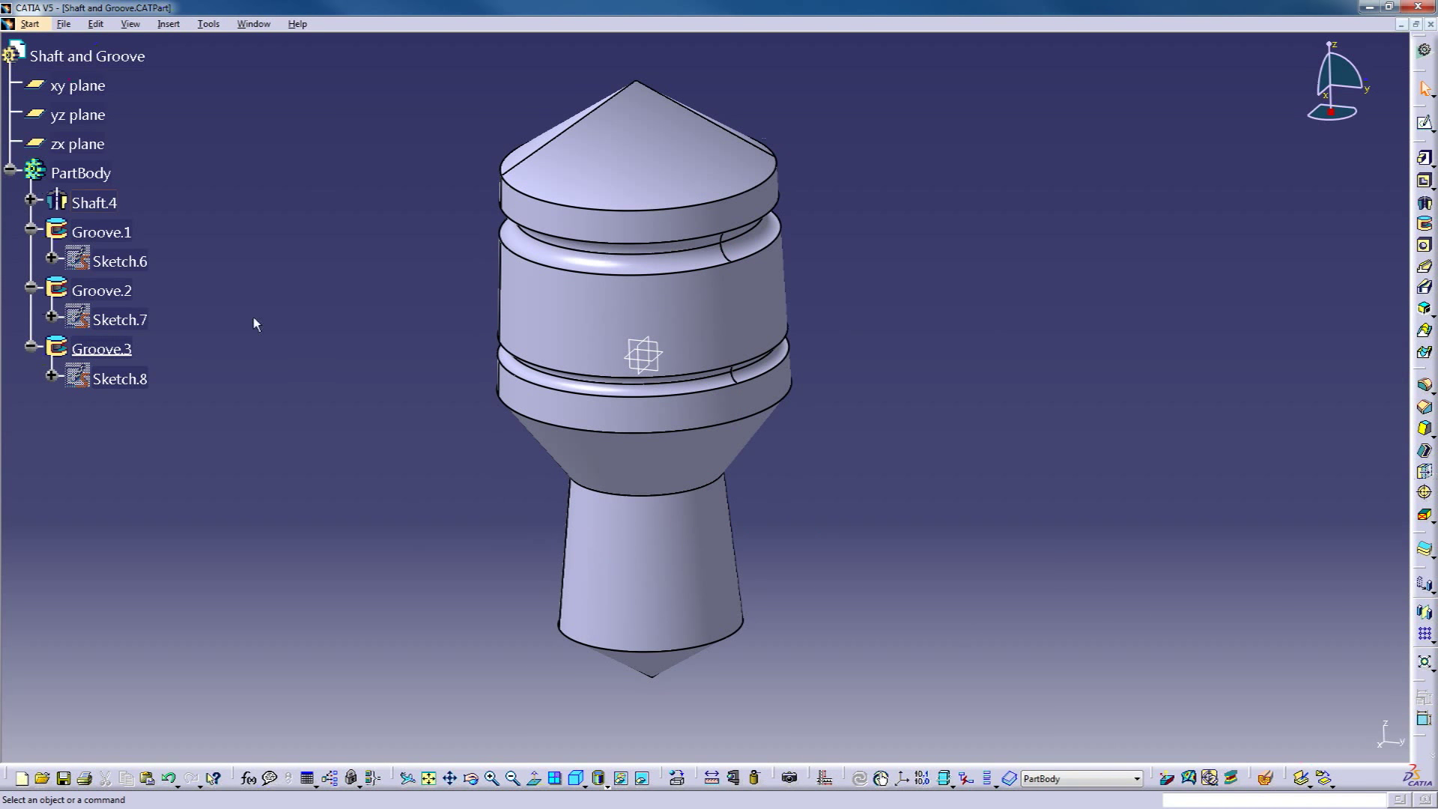
middle_click_drag(405, 412, 901, 367)
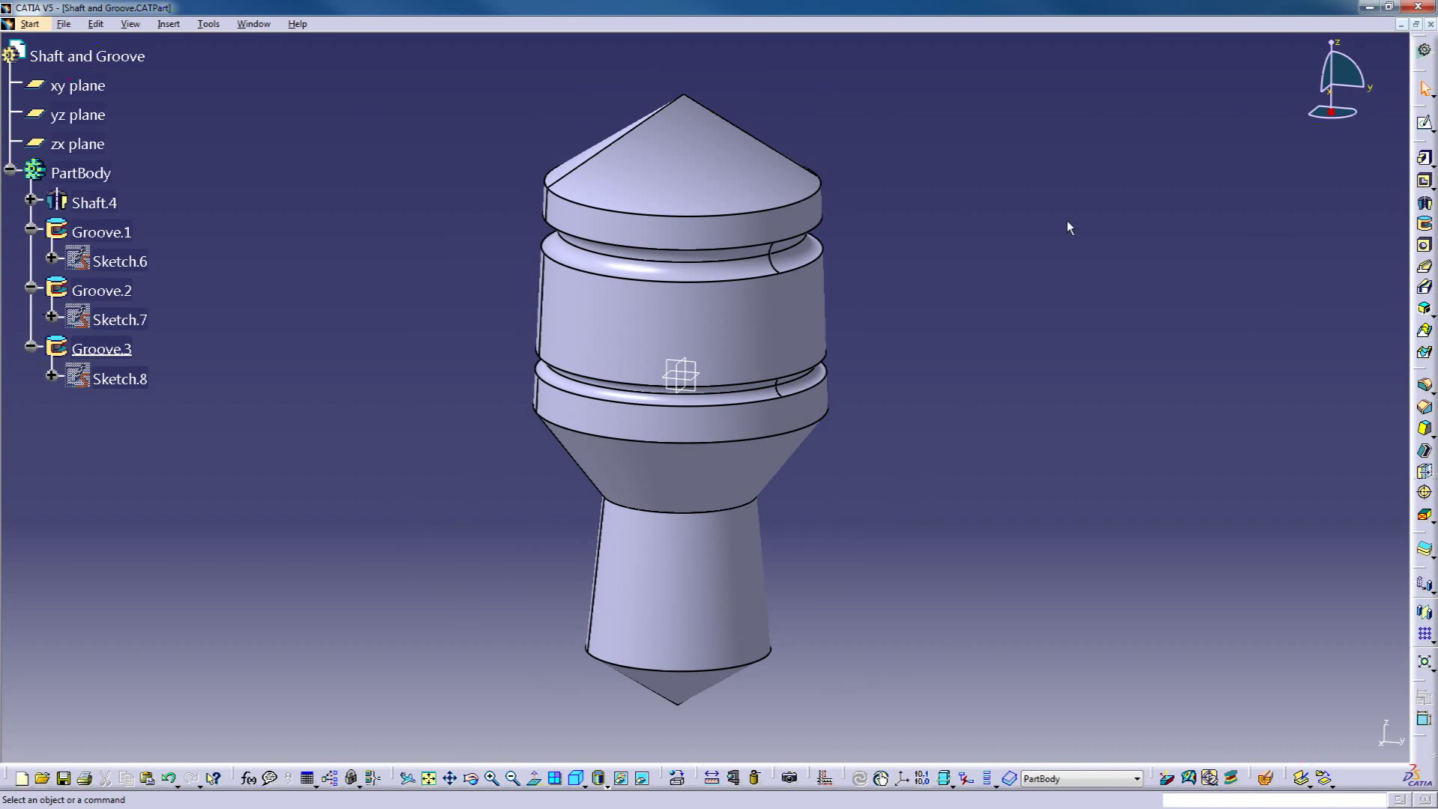
middle_click_drag(372, 456, 391, 448)
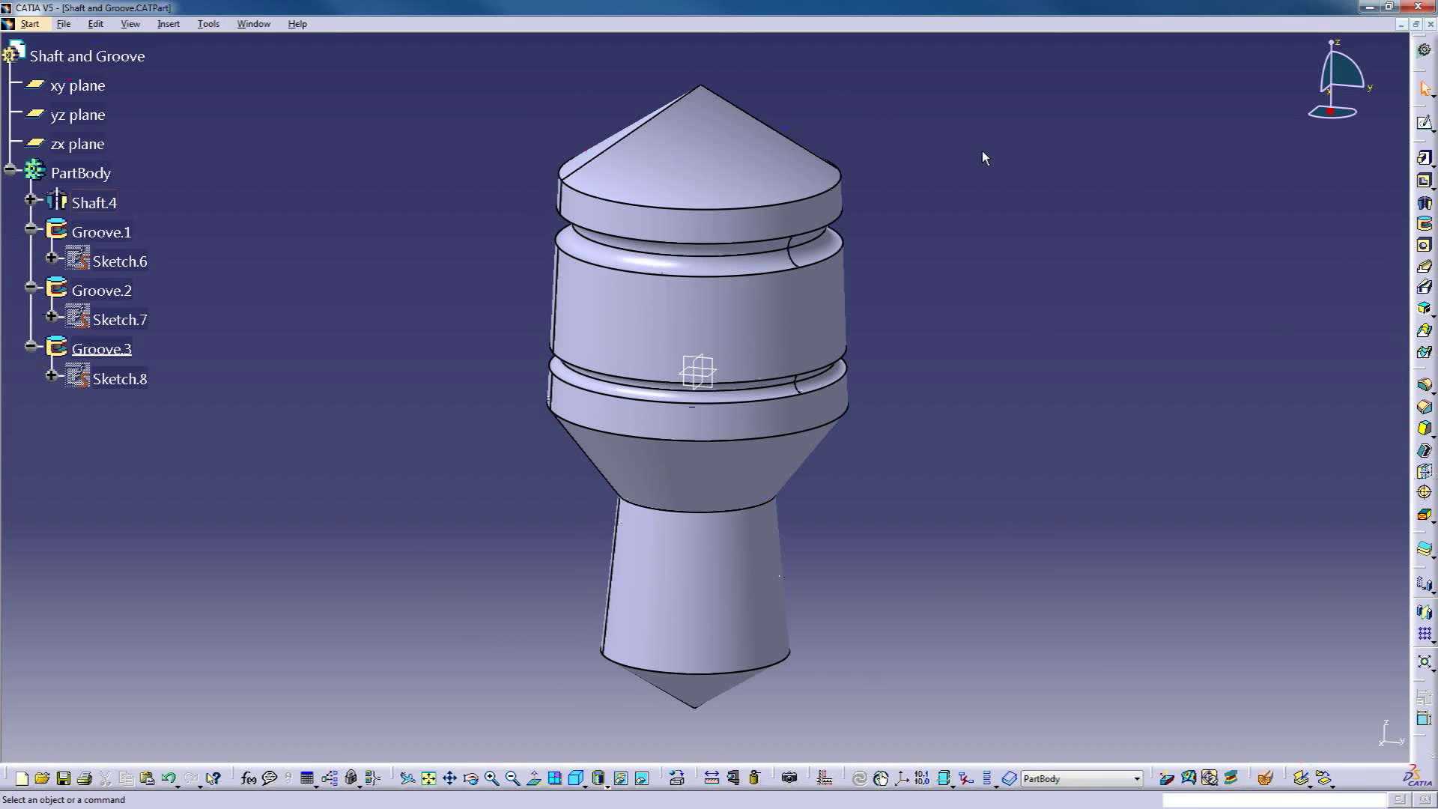
mouse_move(978, 322)
middle_mouse_down()
mouse_move(1050, 205)
mouse_move(902, 292)
mouse_move(1031, 263)
mouse_move(971, 298)
middle_mouse_up()
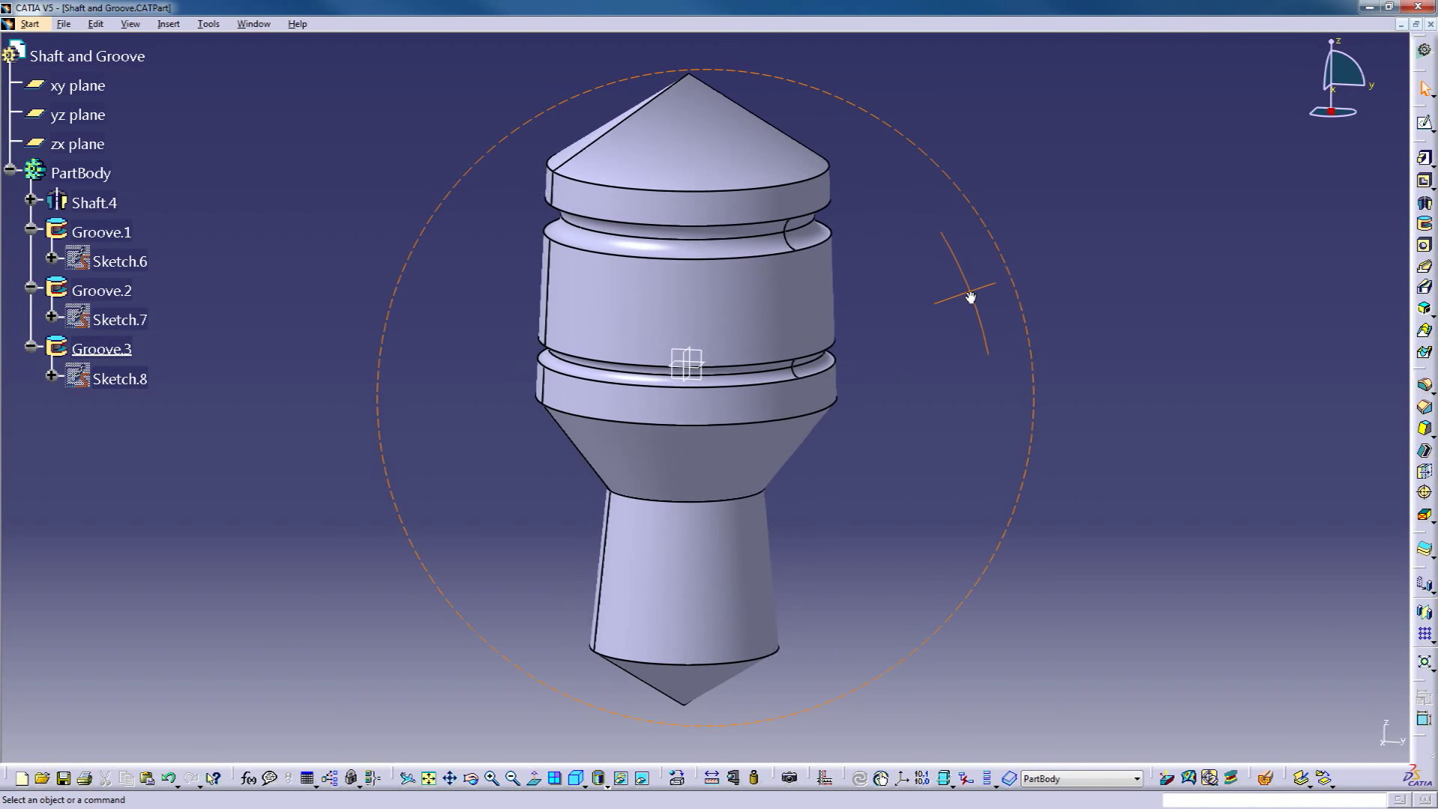
- Sketch a circle on the yz plane straddling the body's outer wall, midway between the two outer grooves
left_click(687, 363)
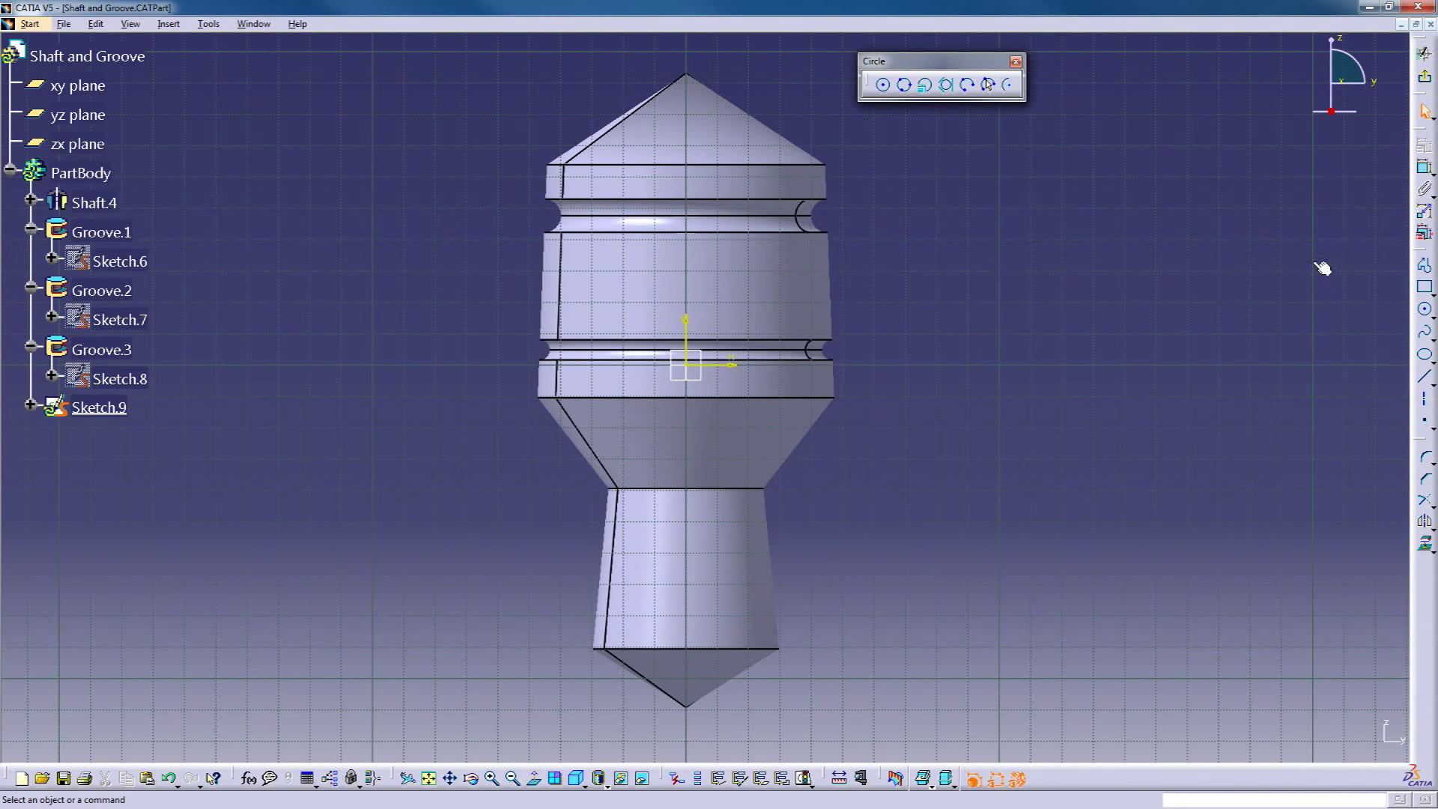
left_click(1425, 309)
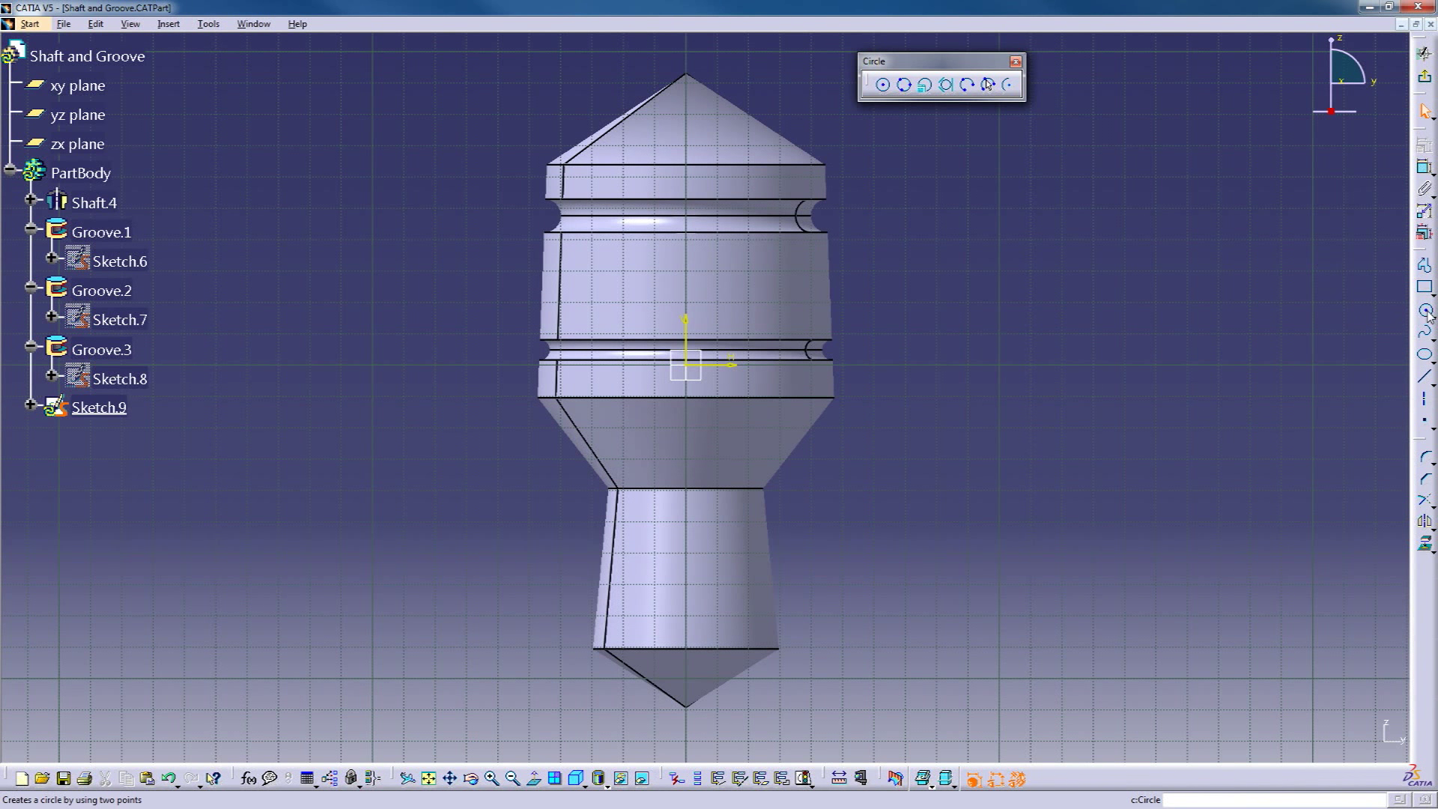
left_click(829, 288)
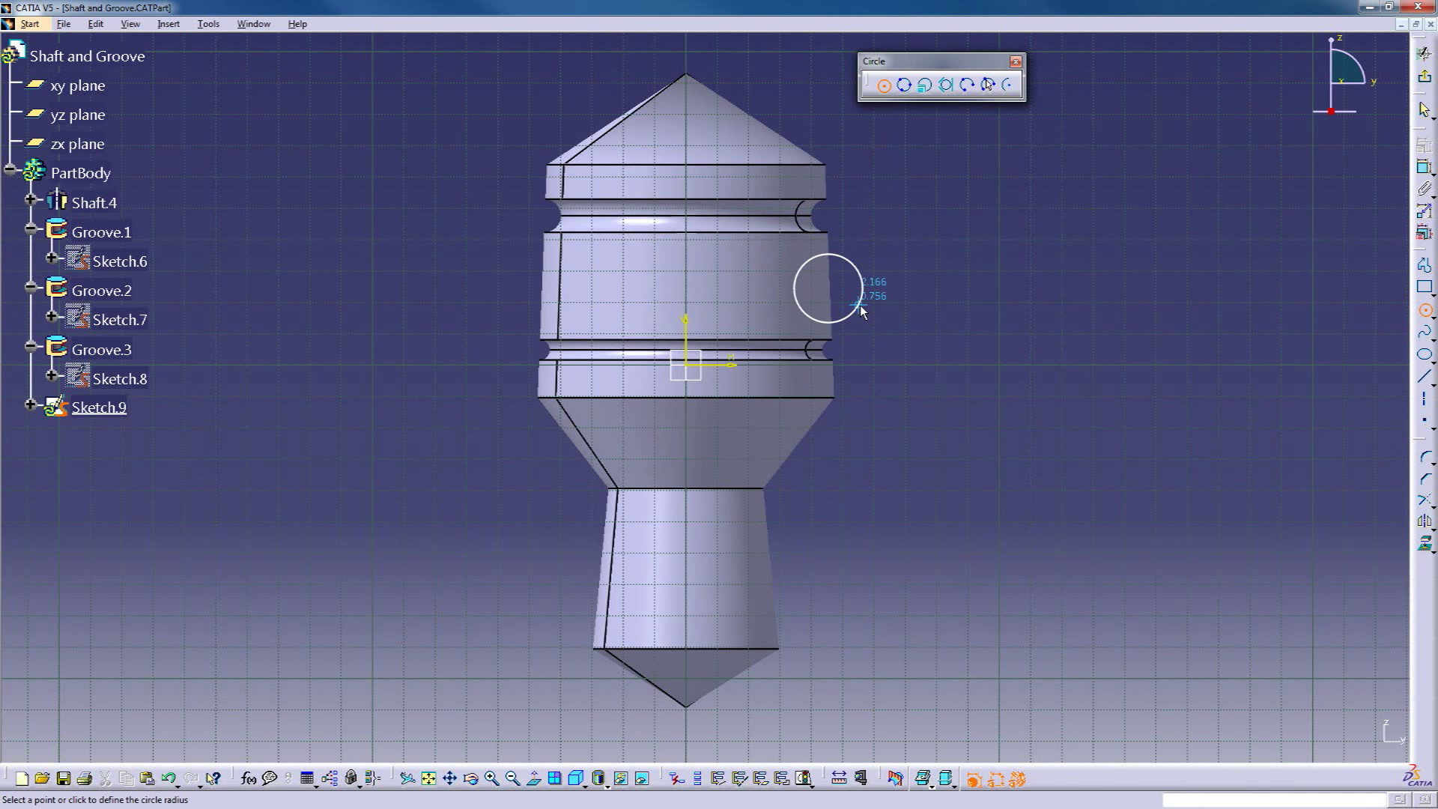
left_click(860, 306)
left_click_drag(829, 289, 830, 284)
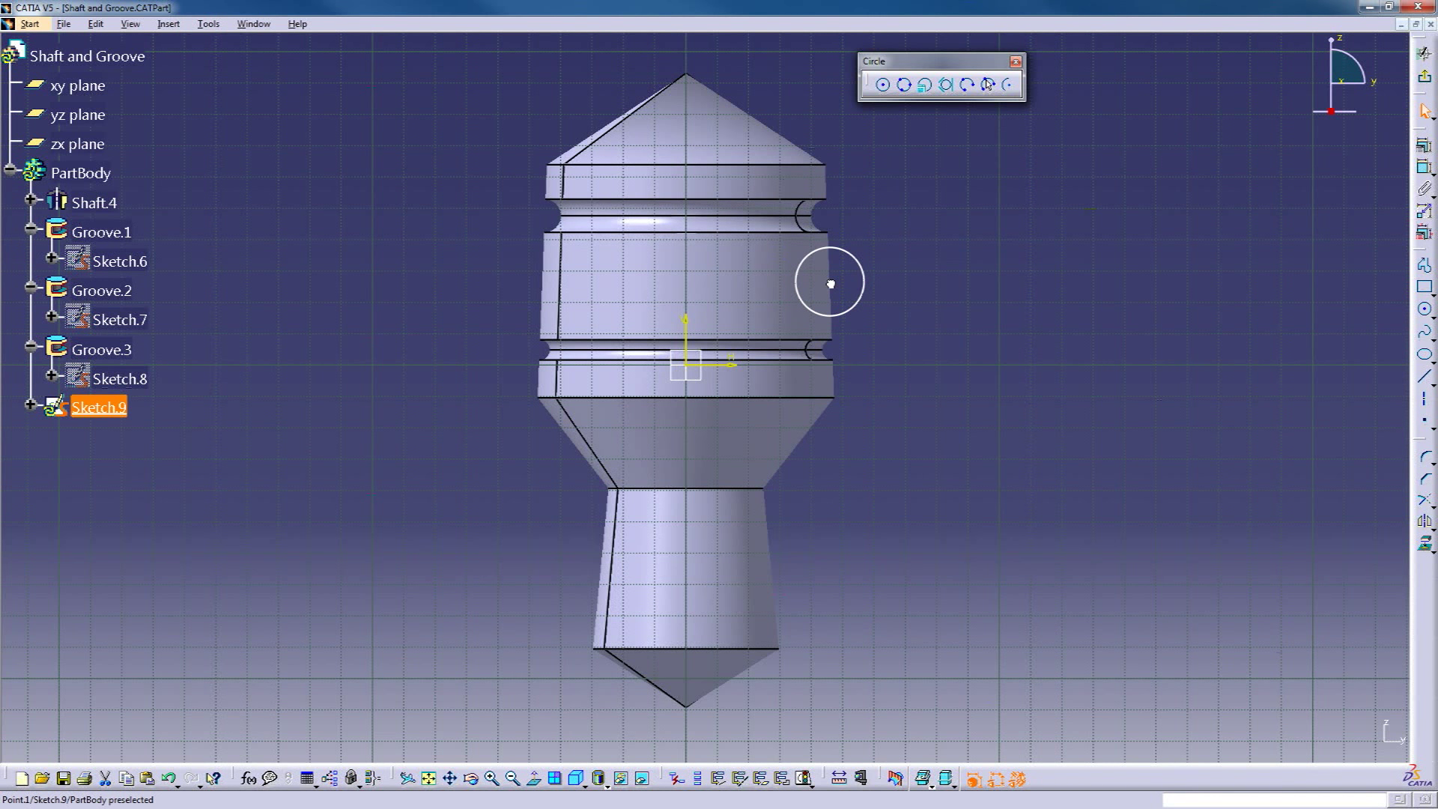
- Exit the sketch and revolve the circle 360 degrees about the existing shaft axis with Shaft, adding a rounded outer ring
left_click(1425, 76)
mouse_move(840, 325)
middle_mouse_down()
mouse_move(792, 401)
mouse_move(909, 379)
mouse_move(891, 352)
middle_mouse_up()
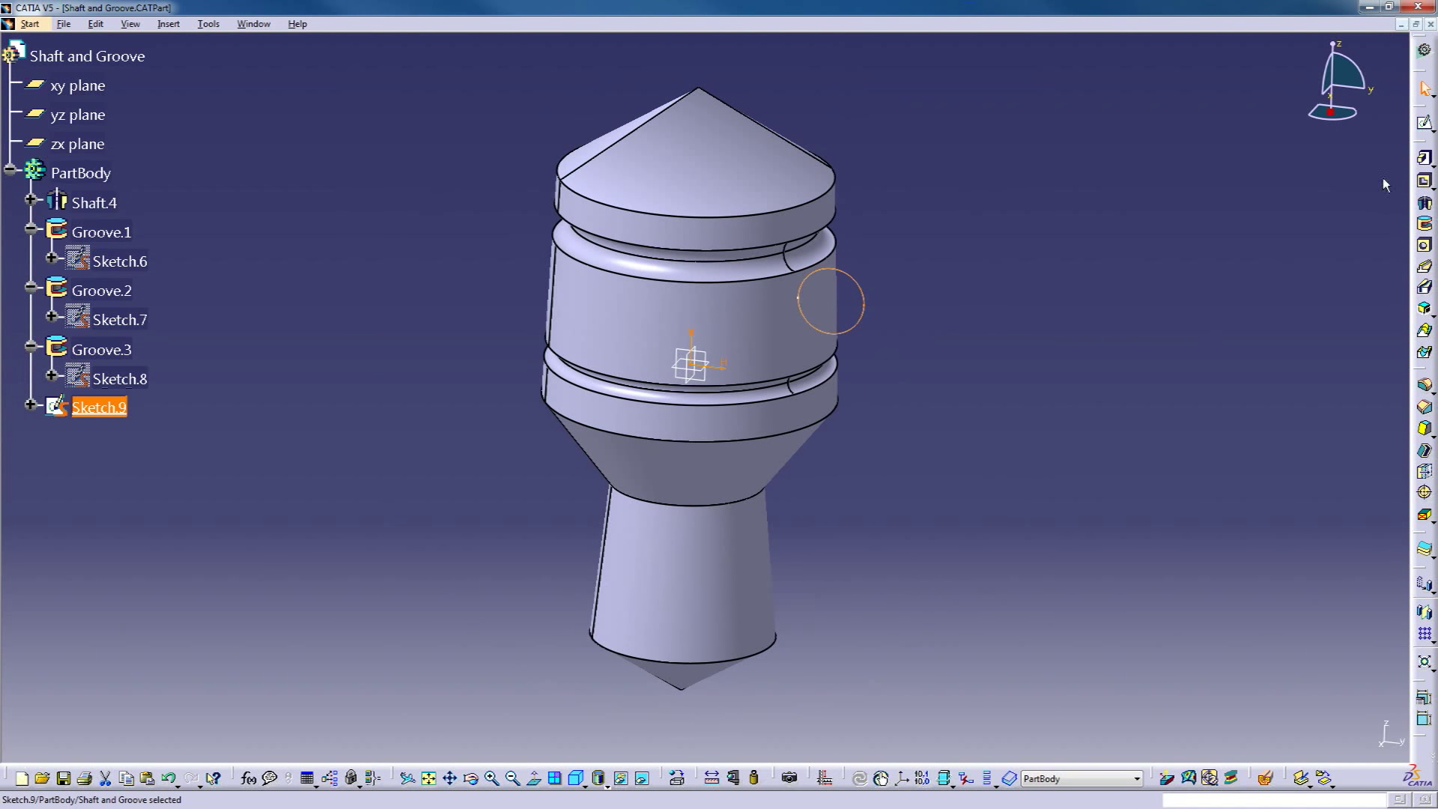
left_click(1425, 202)
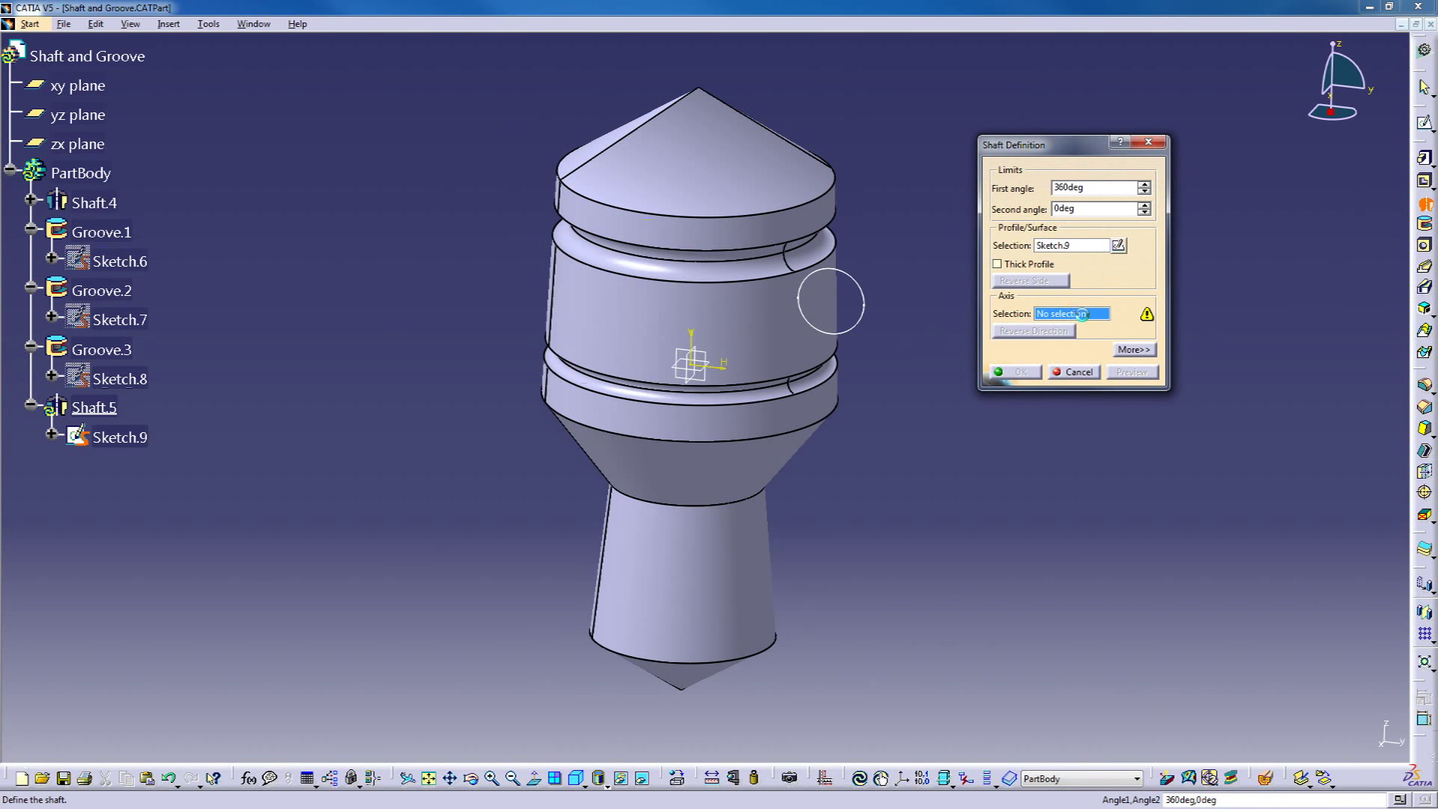
left_click(767, 344)
mouse_move(852, 430)
middle_mouse_down()
mouse_move(1039, 259)
mouse_move(826, 420)
middle_mouse_up()
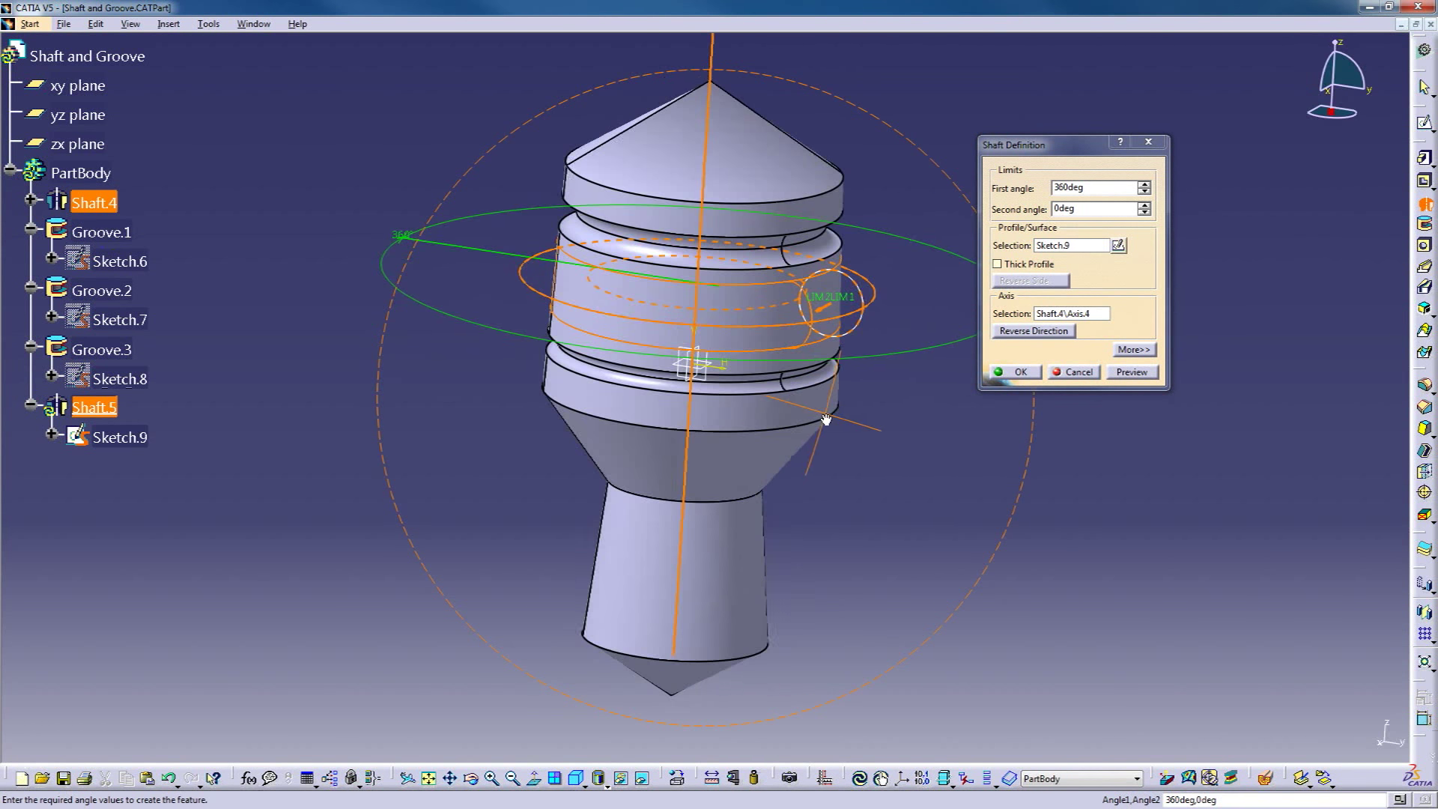
left_click(1015, 372)
middle_click_drag(970, 432, 899, 472)
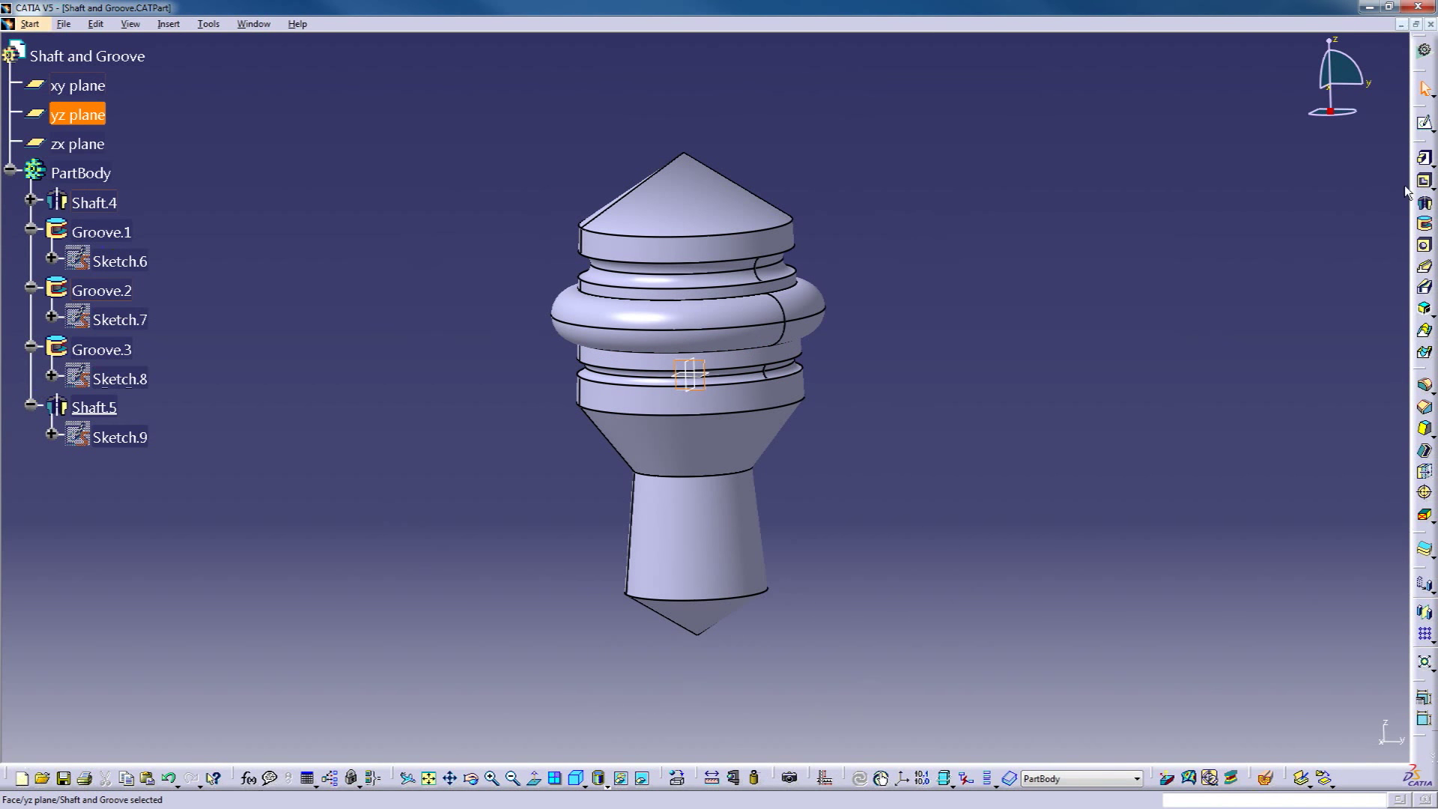
- Sketch a small circle on the yz plane straddling the tapered wall below the lower groove
left_click(1425, 122)
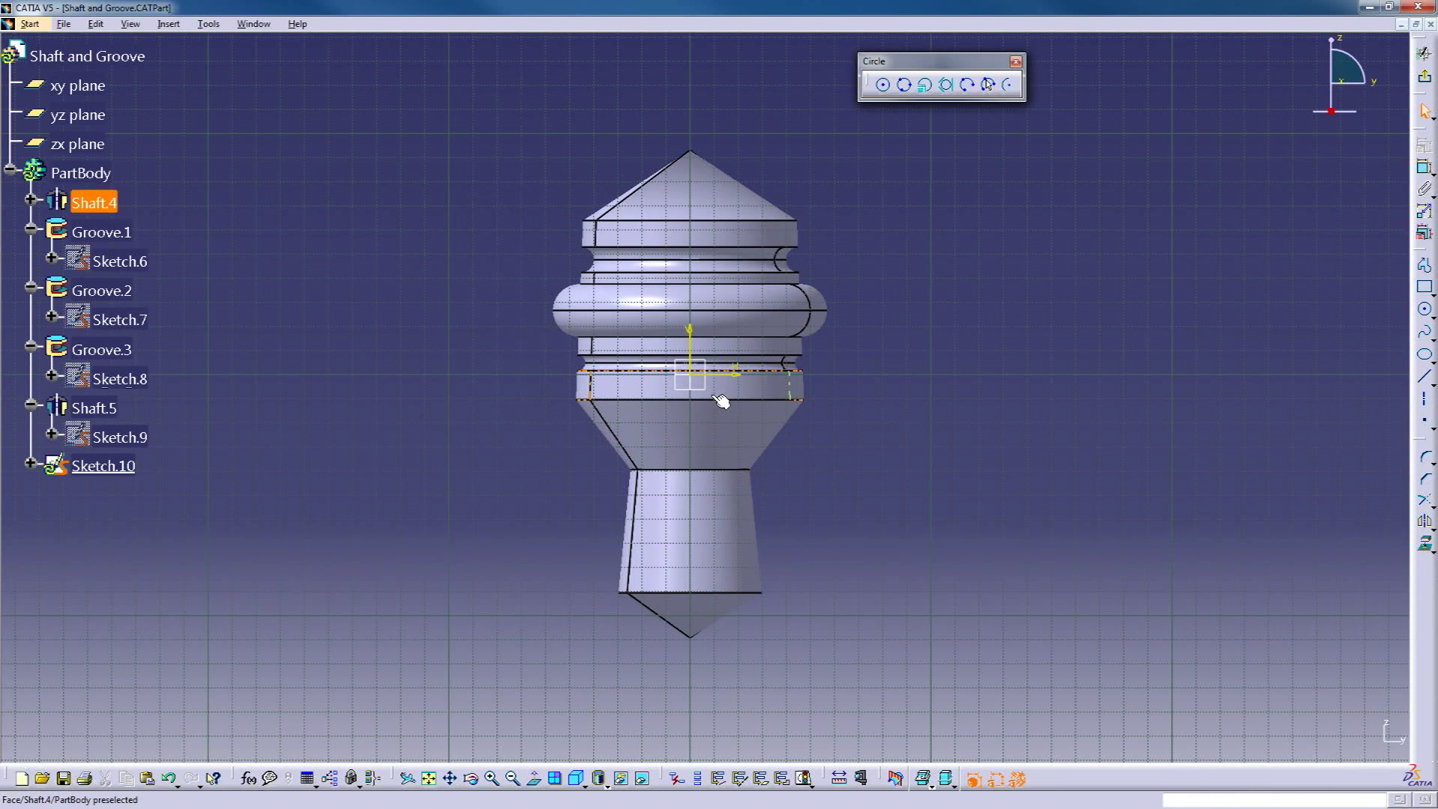
left_click(771, 440)
left_click(783, 428)
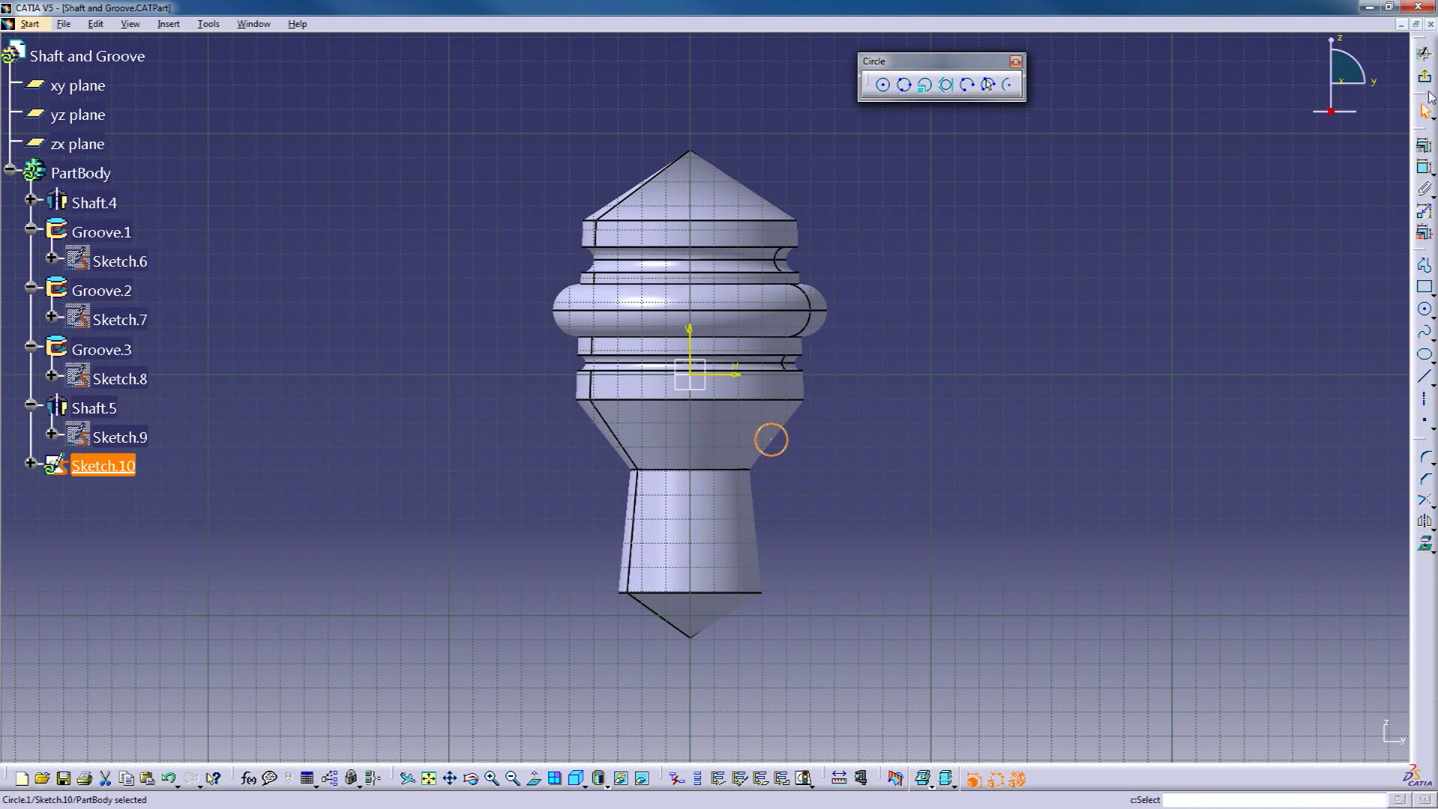
- Exit the sketch and create a 360-degree Shaft from the small circle about the existing axis, adding a ring on the taper
left_click(1425, 76)
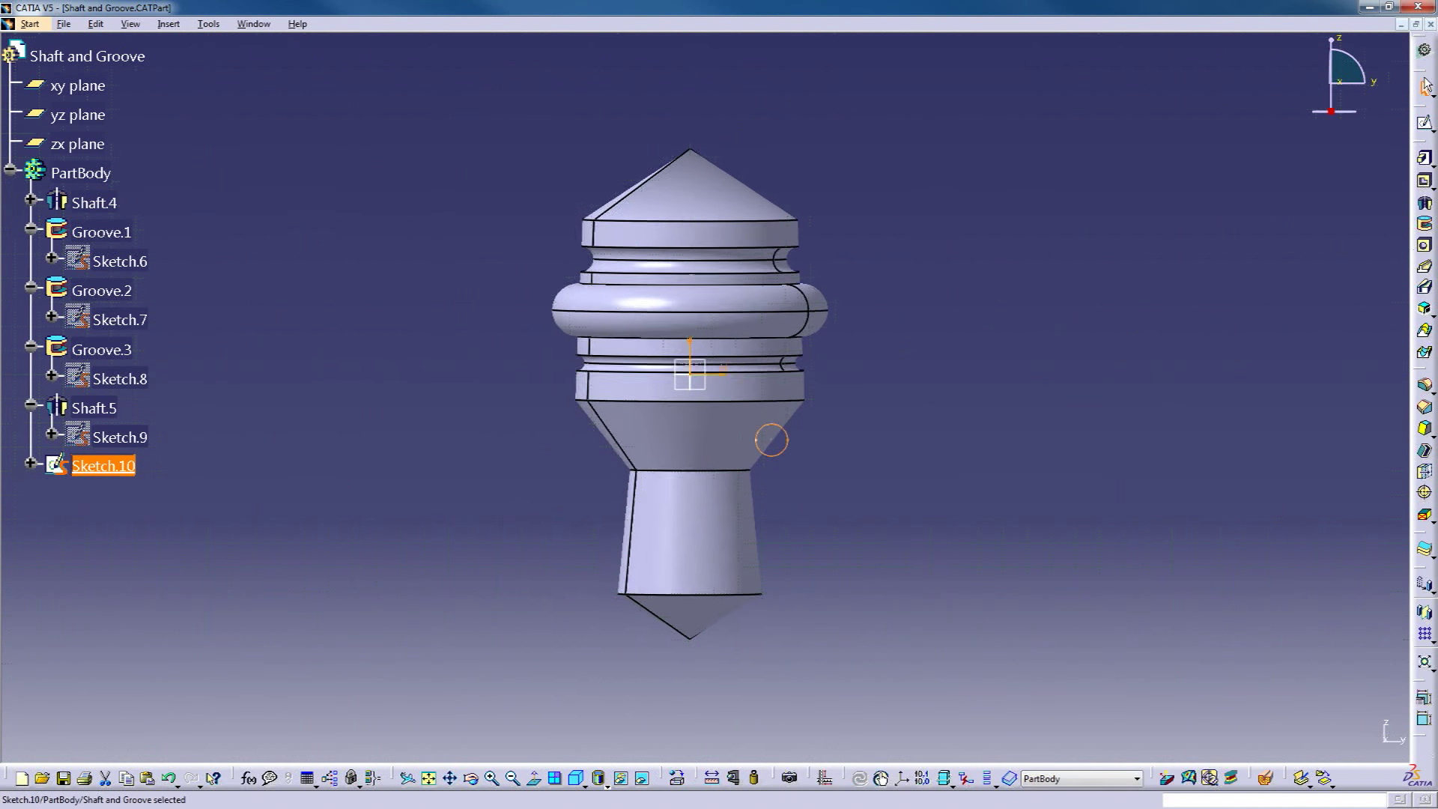
left_click(1425, 208)
left_click(1067, 311)
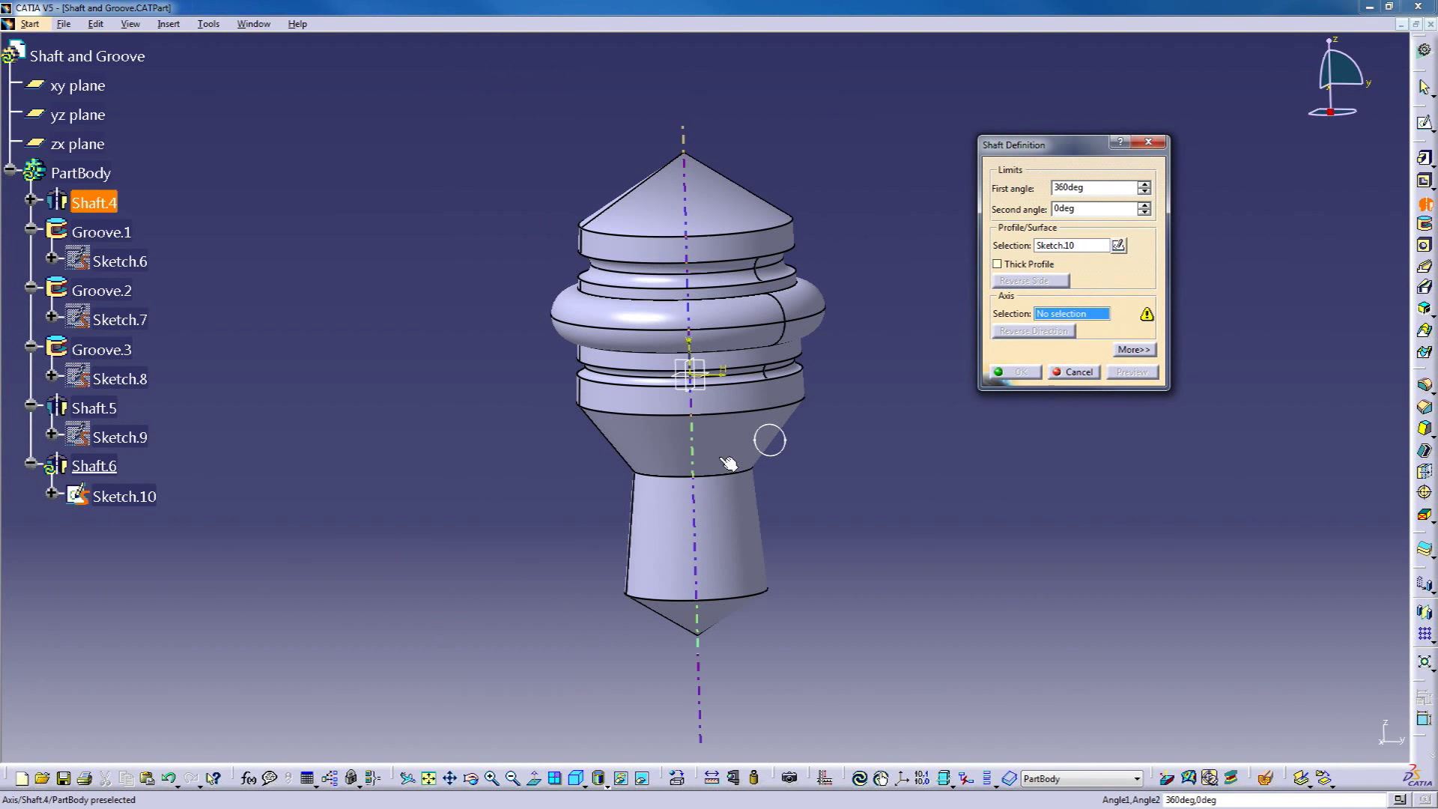
left_click(719, 454)
left_click(1008, 376)
middle_click_drag(834, 453, 663, 450)
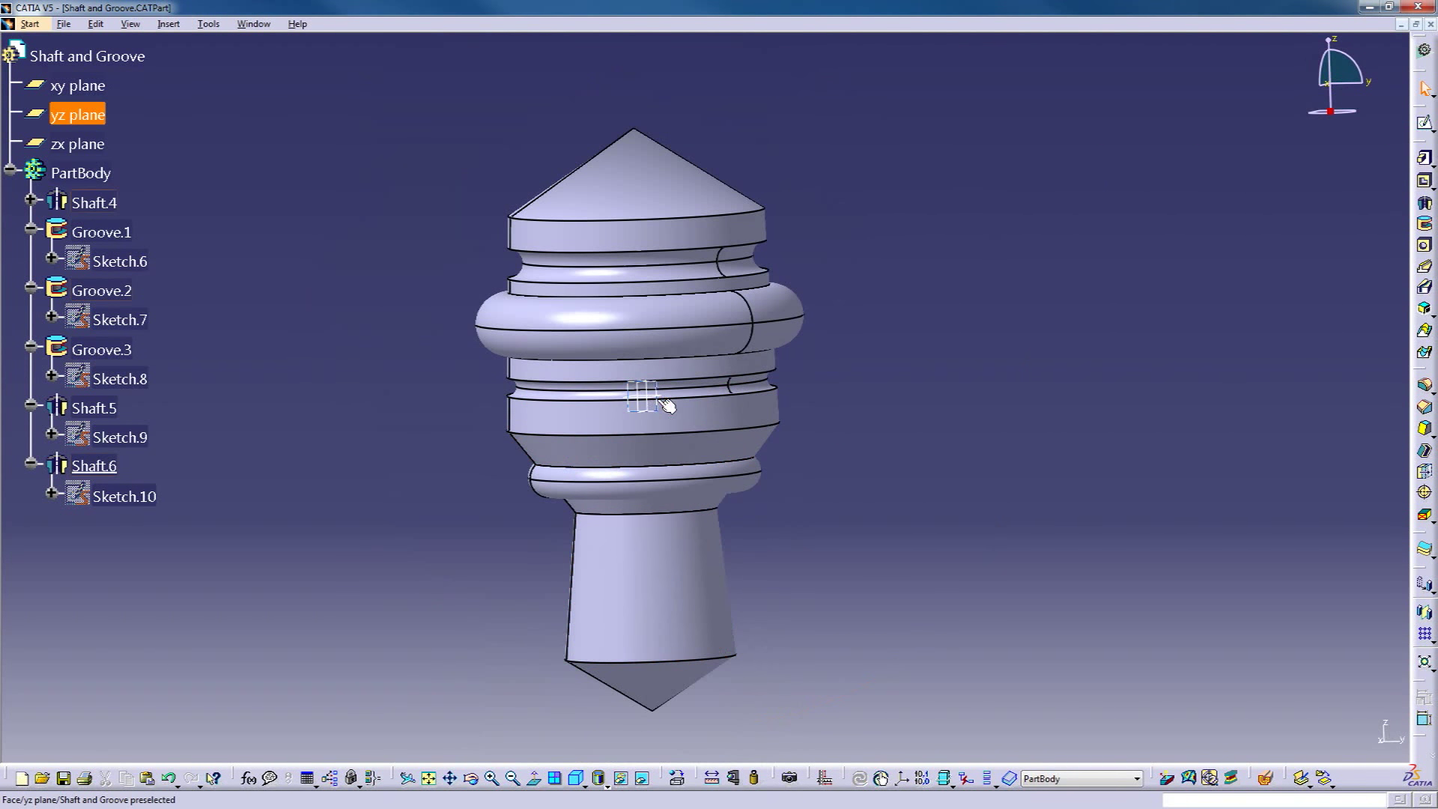
- Sketch a small circle on the yz plane over the outermost edge of the large rounded ring
left_click(663, 412)
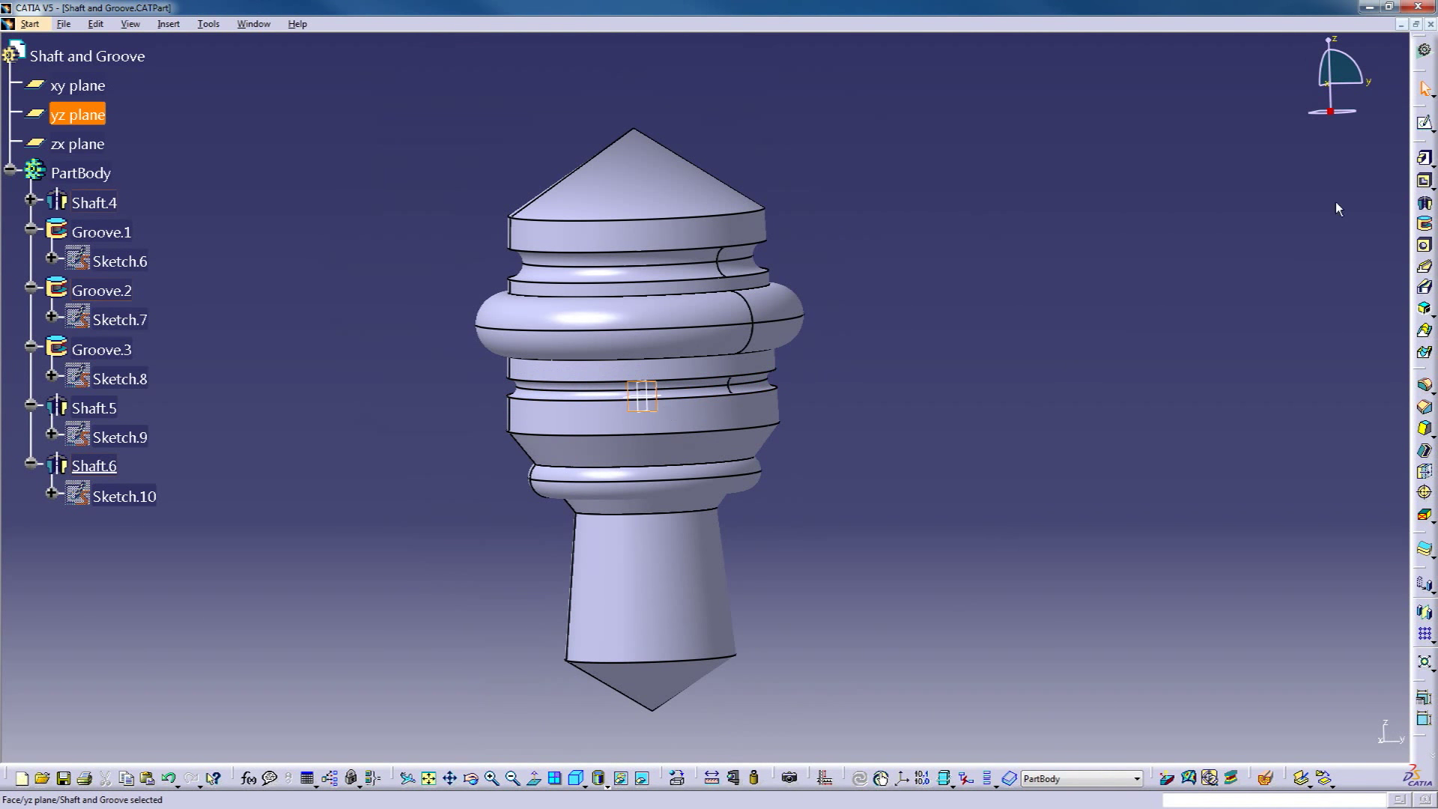
left_click(1425, 127)
left_click(988, 84)
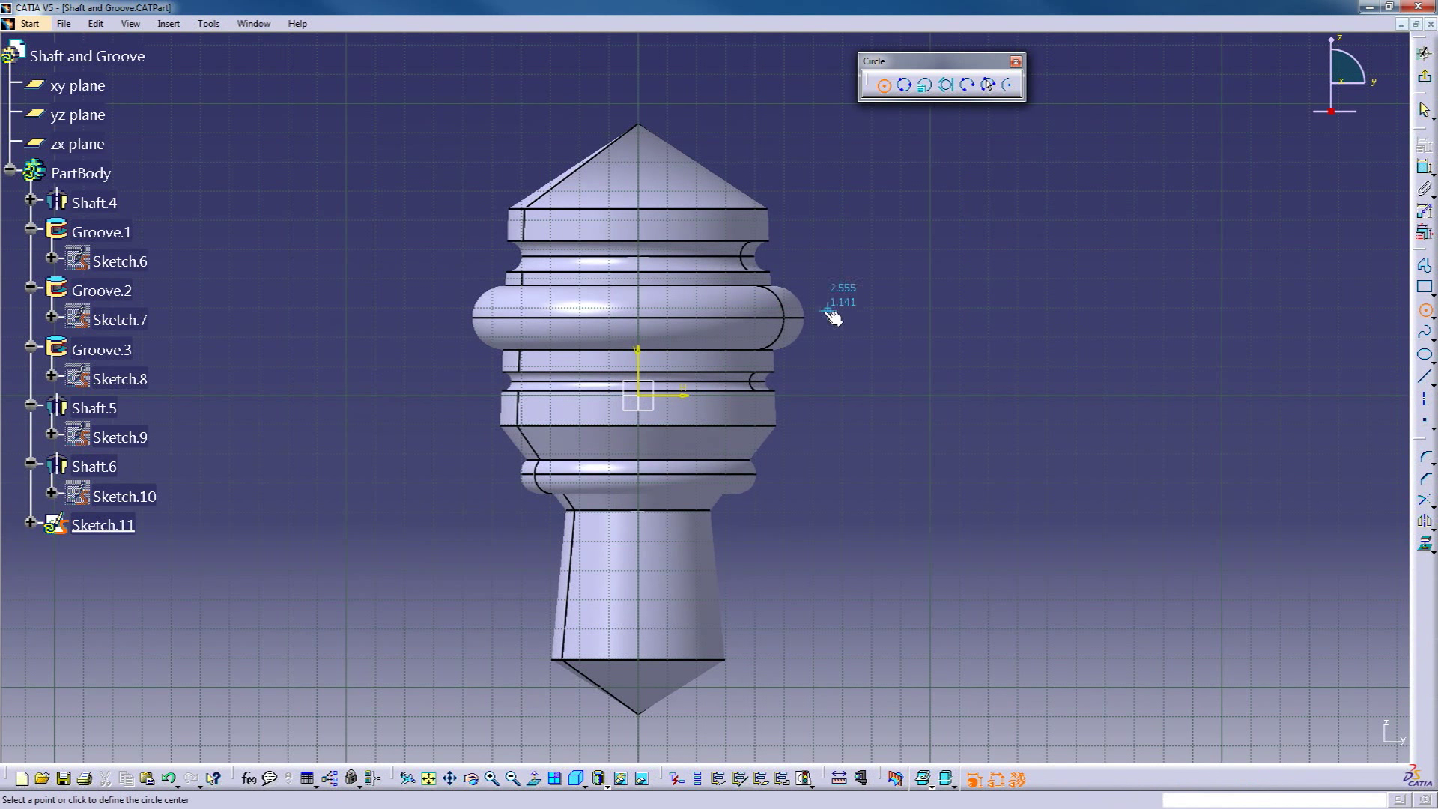
left_click(807, 326)
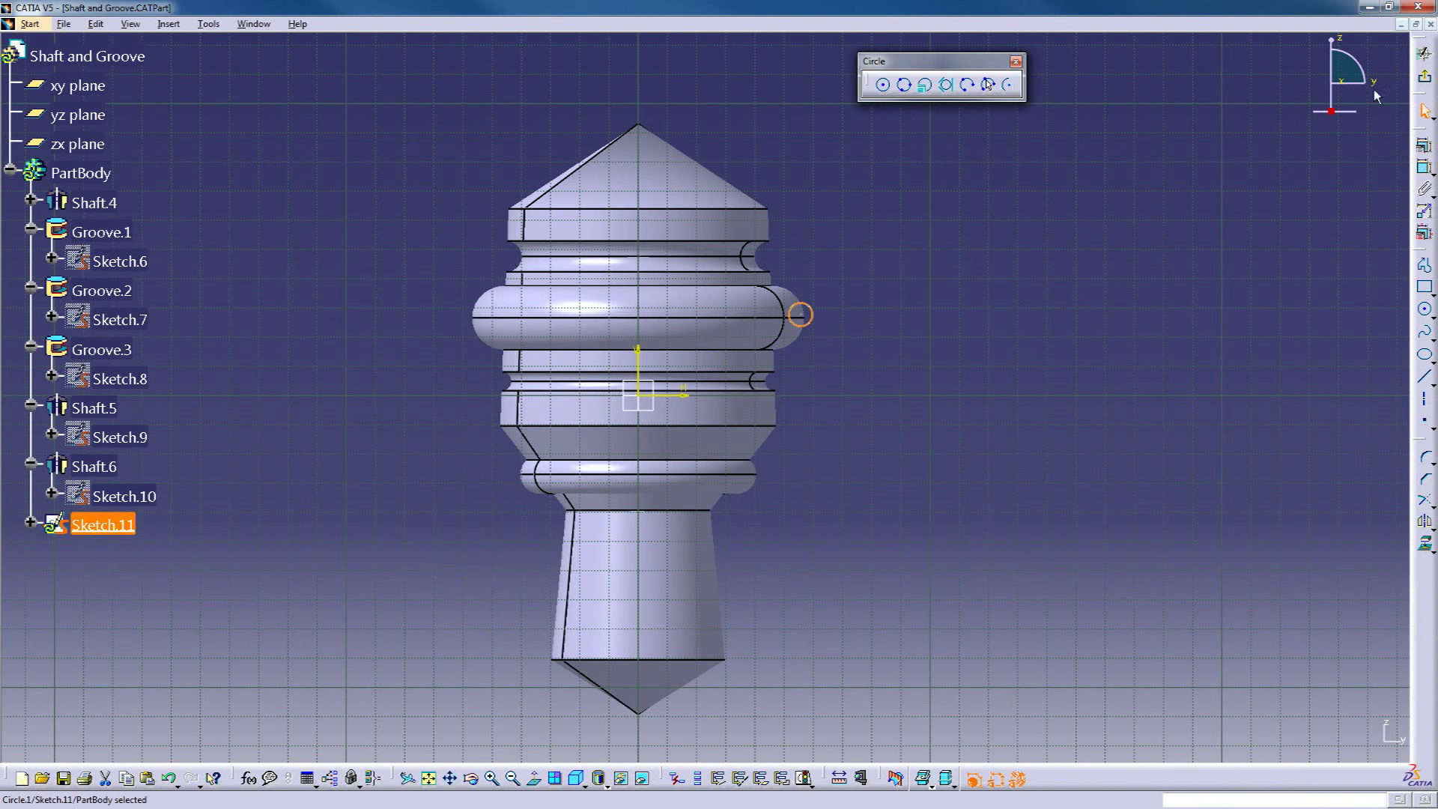
- Exit the sketch and cut a 360-degree Groove from the small circle about the shaft axis, around the large ring
left_click(1425, 75)
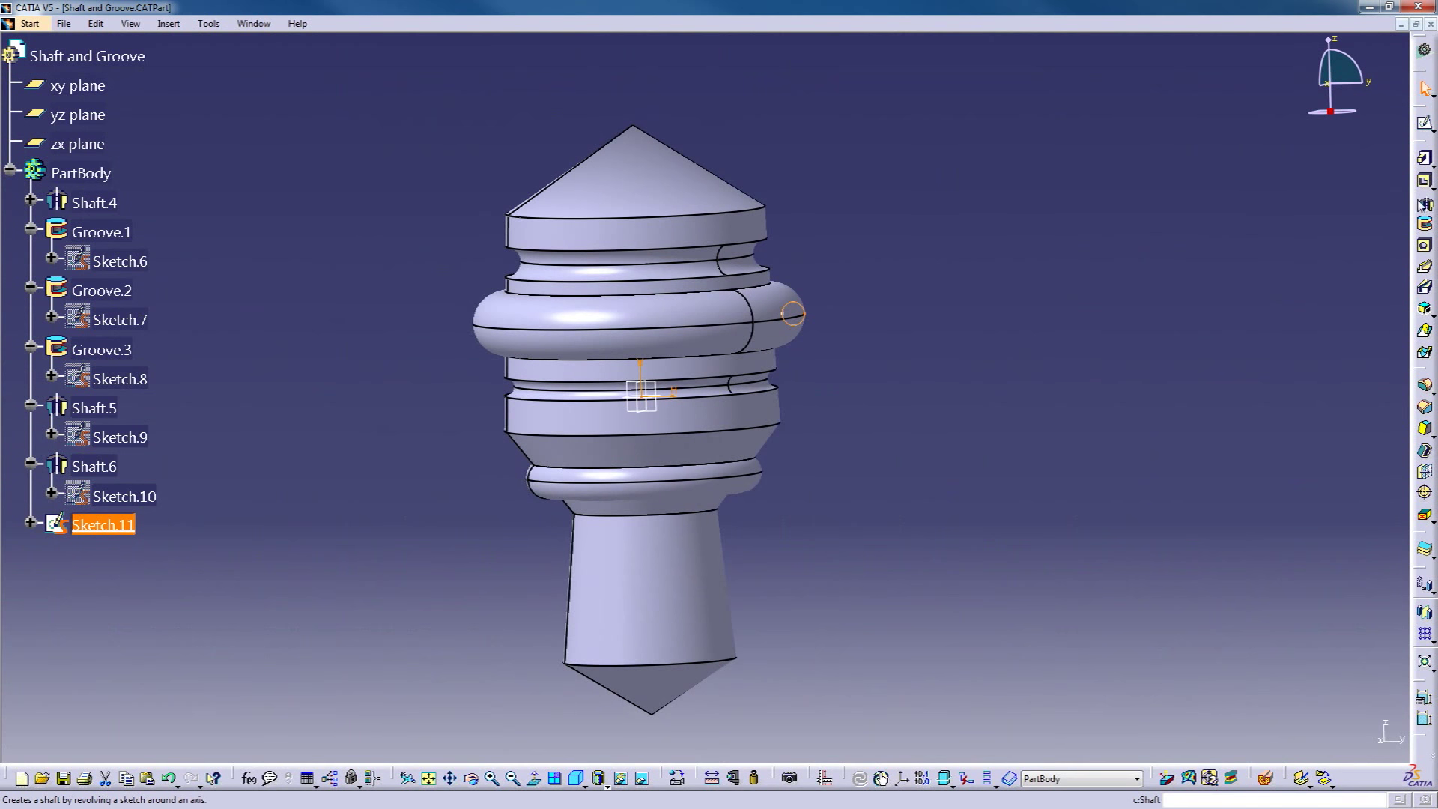
left_click(1428, 227)
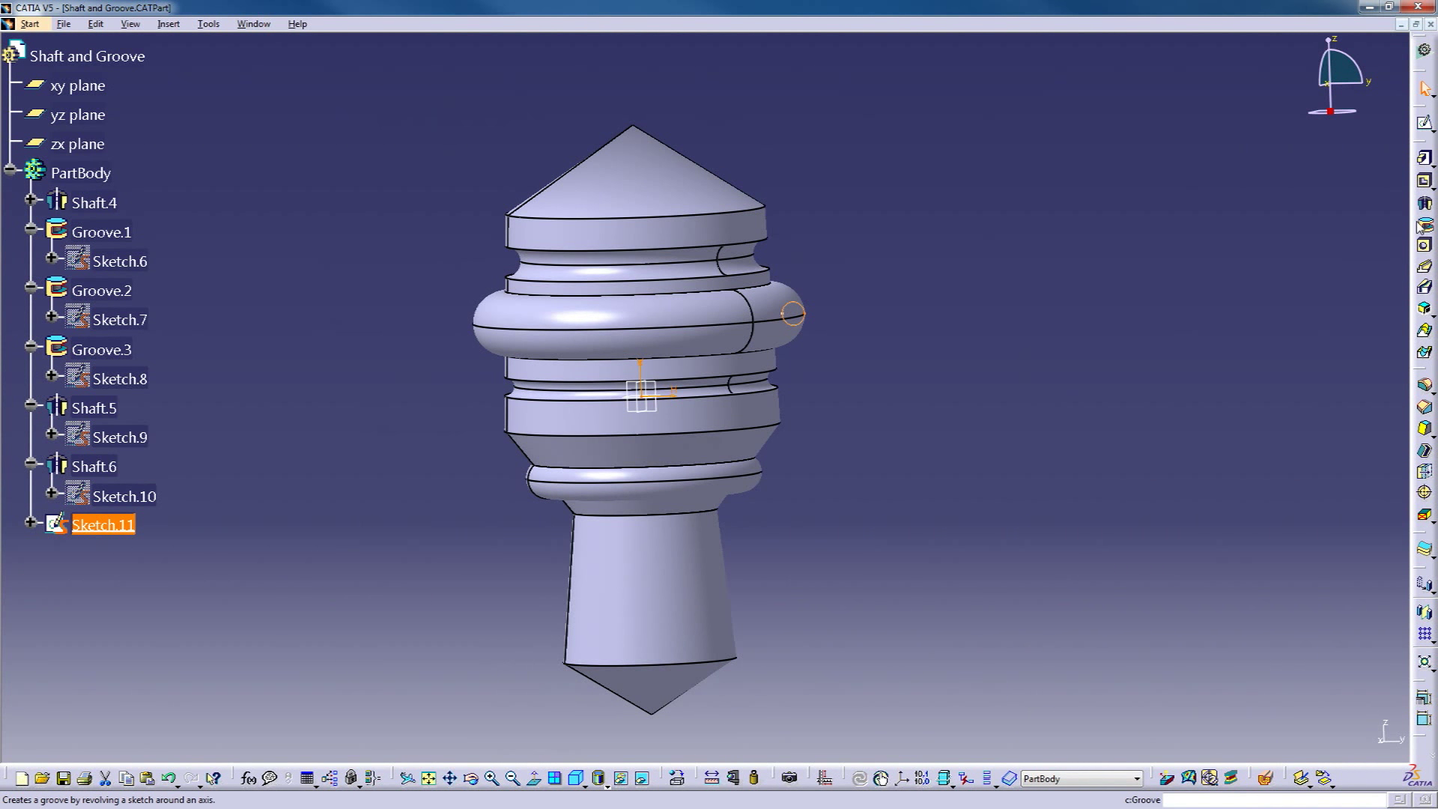
left_click(731, 365)
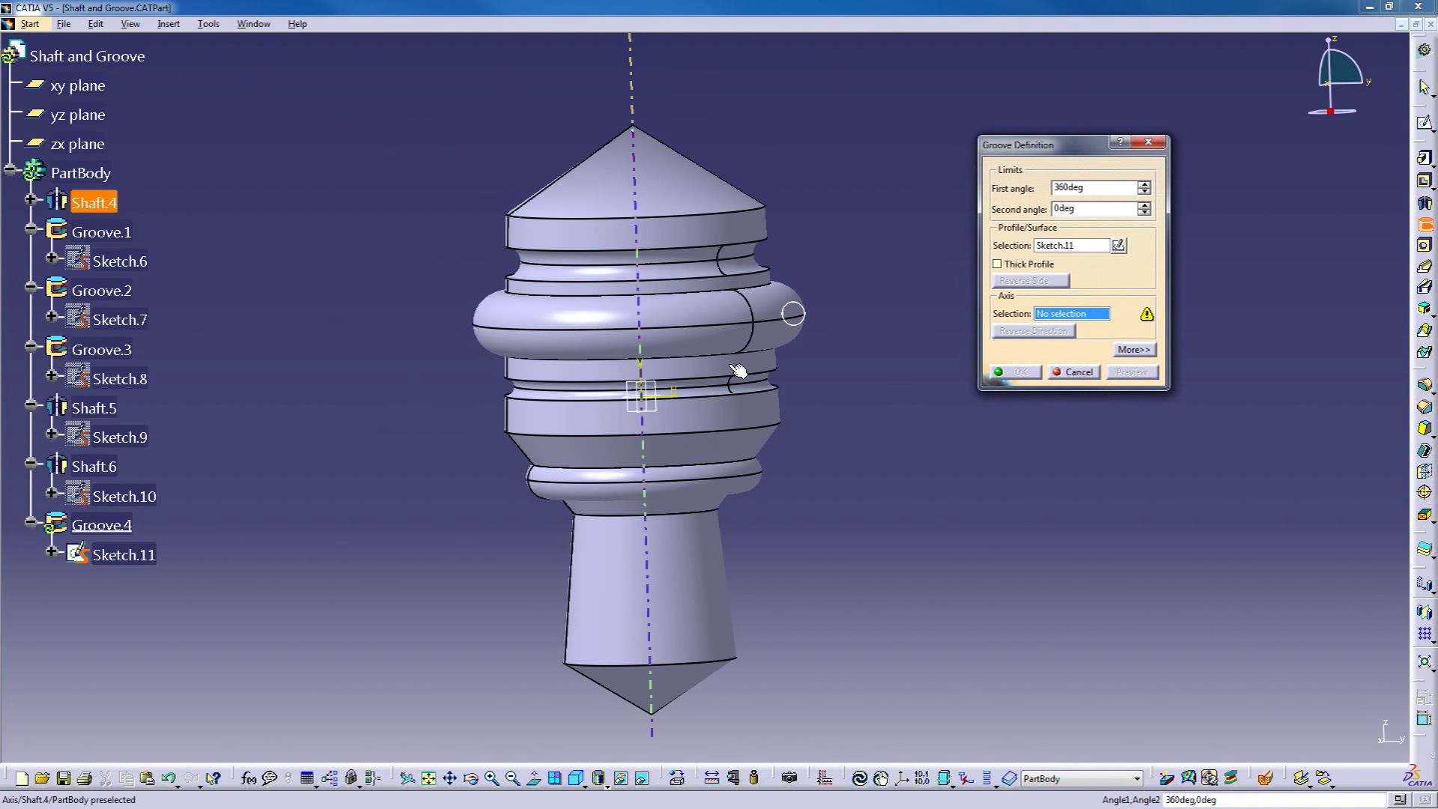
left_click(1021, 372)
mouse_move(828, 307)
middle_mouse_down()
mouse_move(745, 344)
mouse_move(1004, 266)
mouse_move(1026, 300)
mouse_move(1018, 321)
mouse_move(893, 395)
mouse_move(910, 352)
mouse_move(954, 446)
mouse_move(861, 379)
mouse_move(795, 484)
mouse_move(761, 454)
mouse_move(749, 521)
middle_mouse_up()
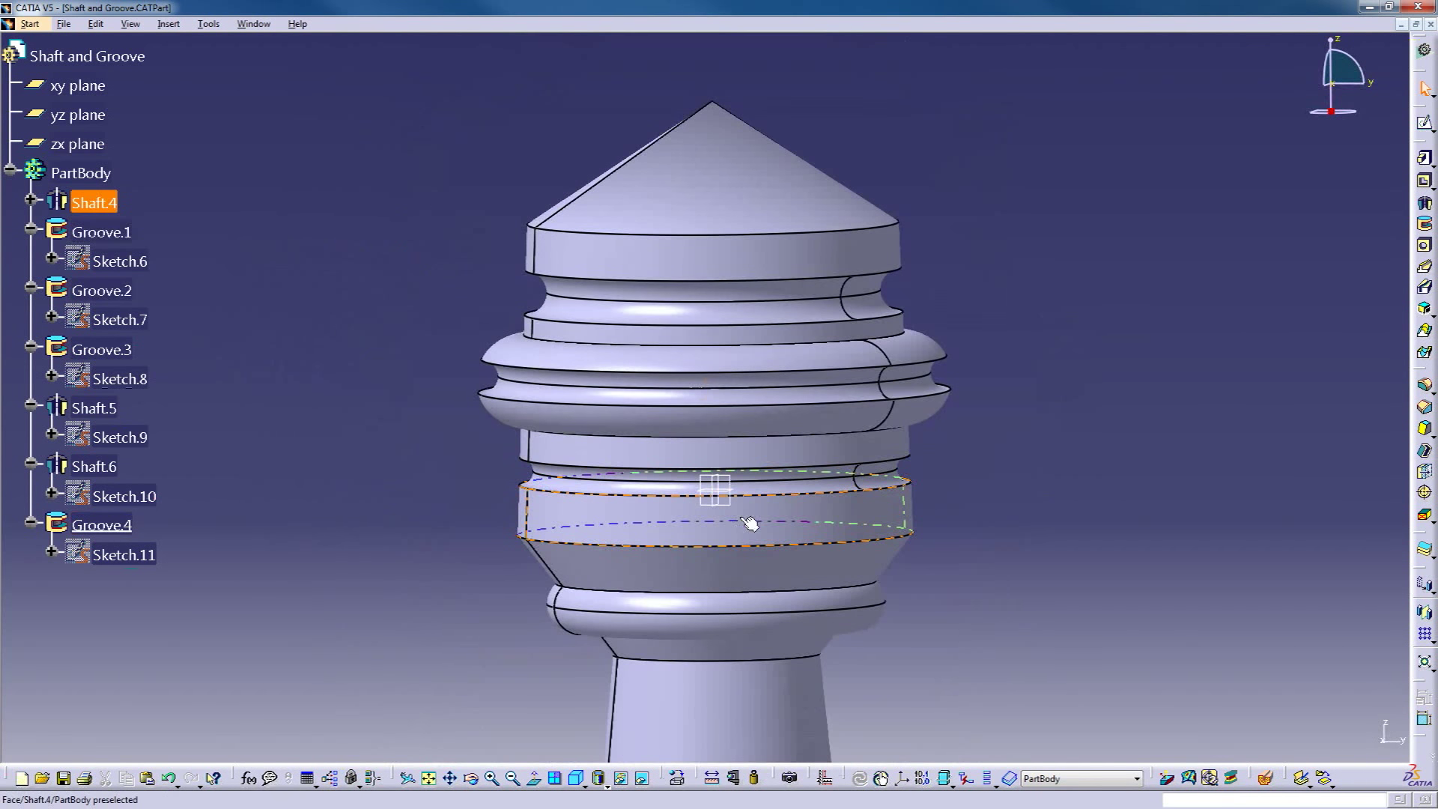
- Sketch a closed four-sided profile on the yz plane, starting just inside the uppermost cylindrical band and flaring outward
left_click(731, 505)
left_click(1424, 122)
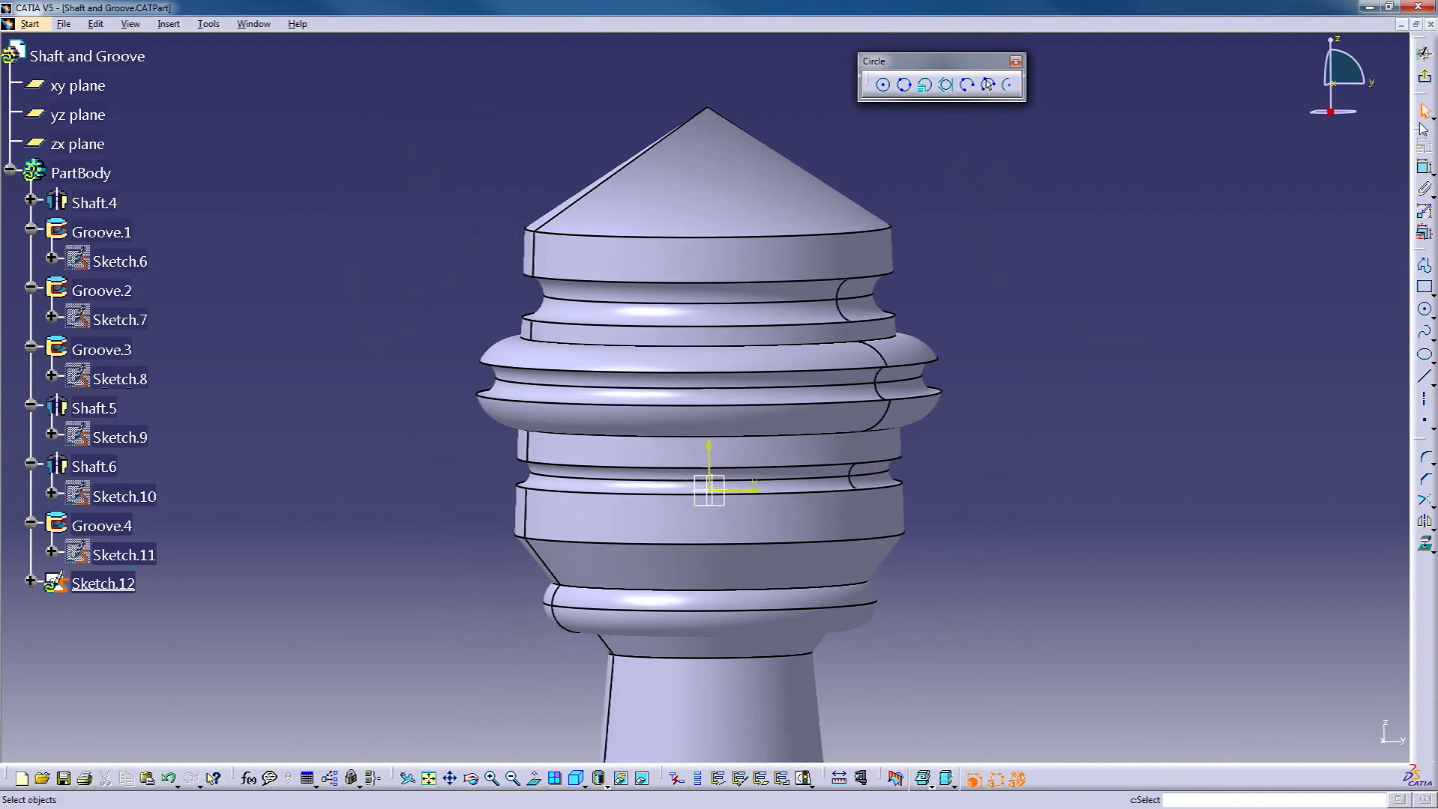
left_click(1426, 291)
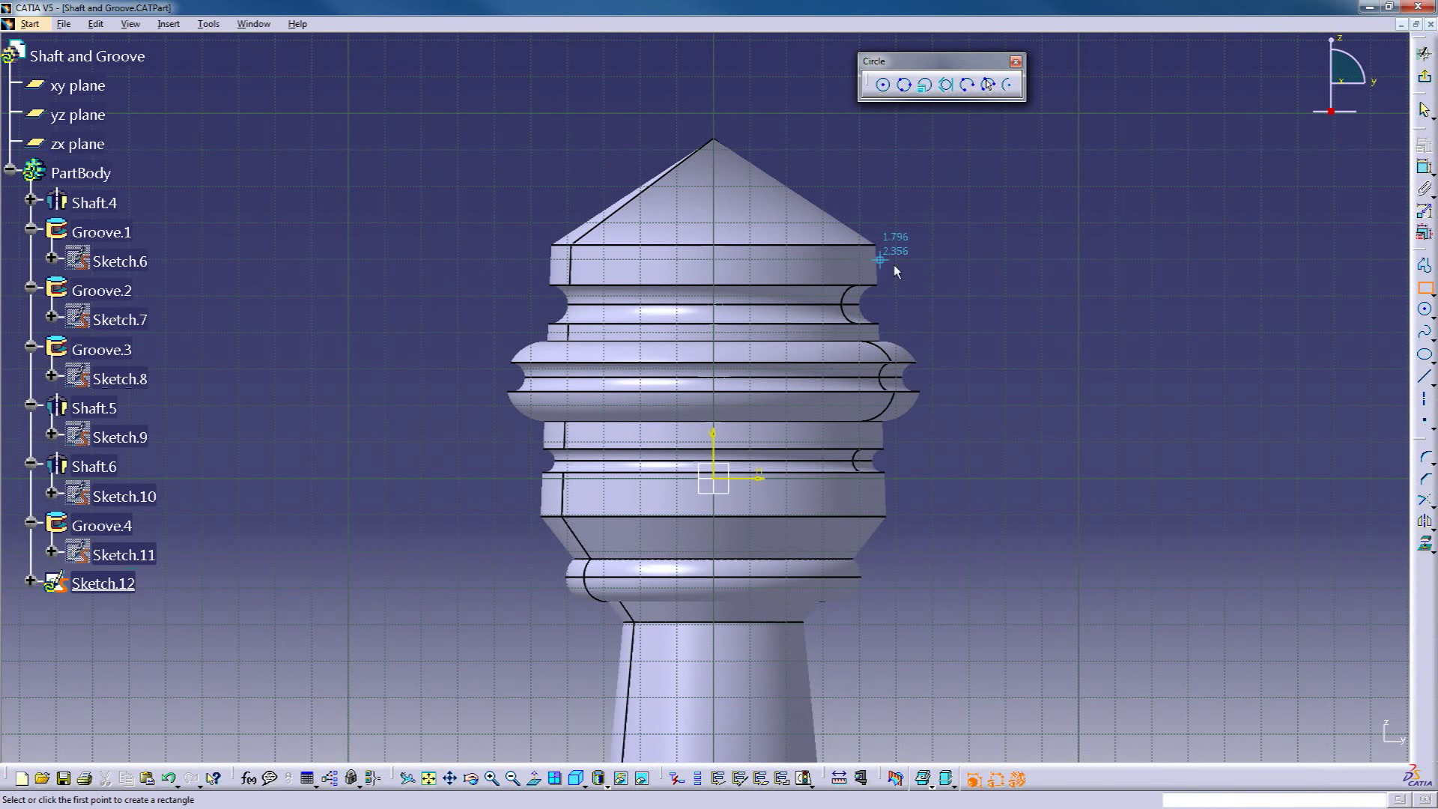
left_click(1424, 266)
left_click(865, 255)
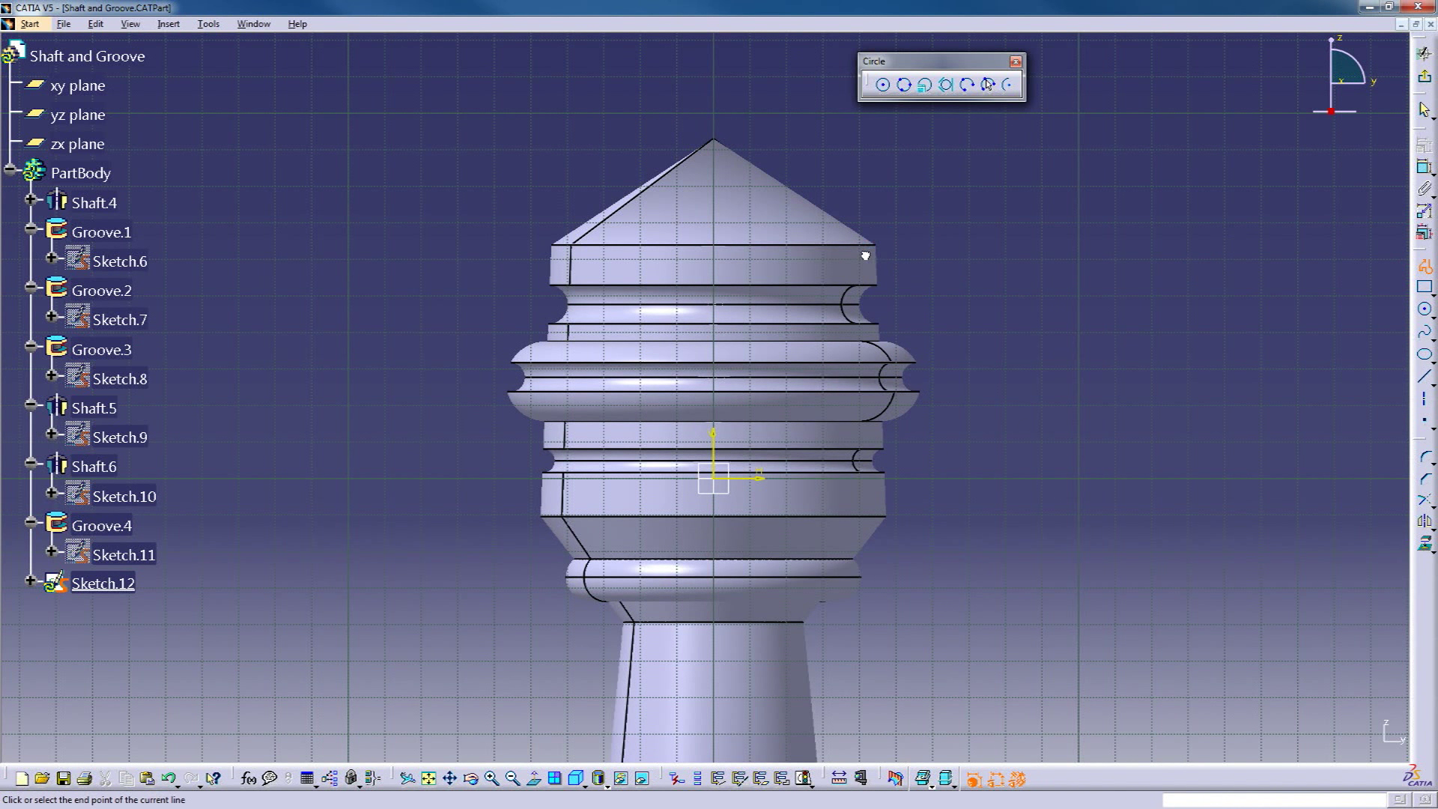
left_click(893, 280)
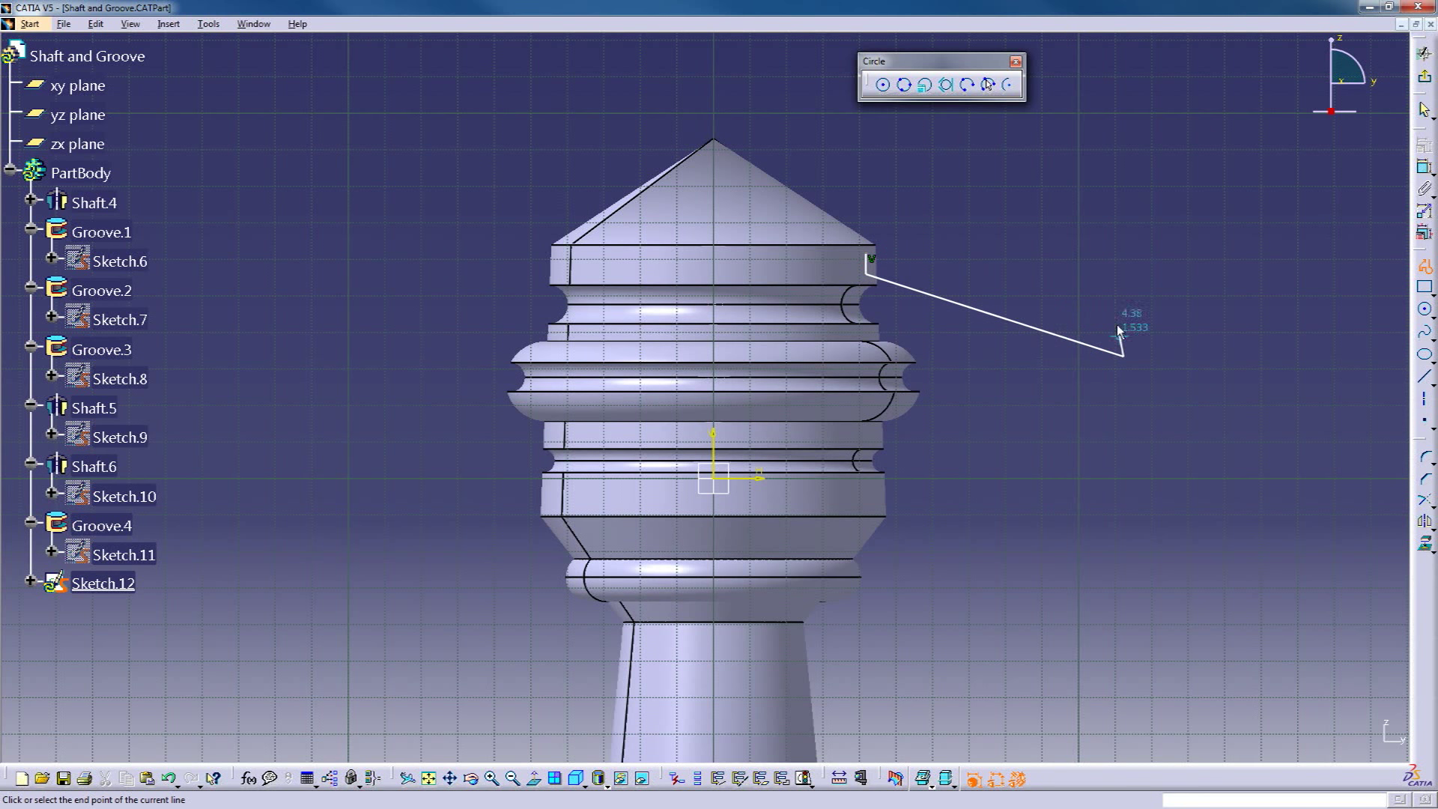
left_click(873, 257)
- Exit the sketch and revolve the flared profile about the existing axis with Shaft, using a first angle of 180 degrees
left_click(1426, 54)
mouse_move(1079, 390)
middle_mouse_down()
mouse_move(981, 328)
mouse_move(984, 378)
middle_mouse_up()
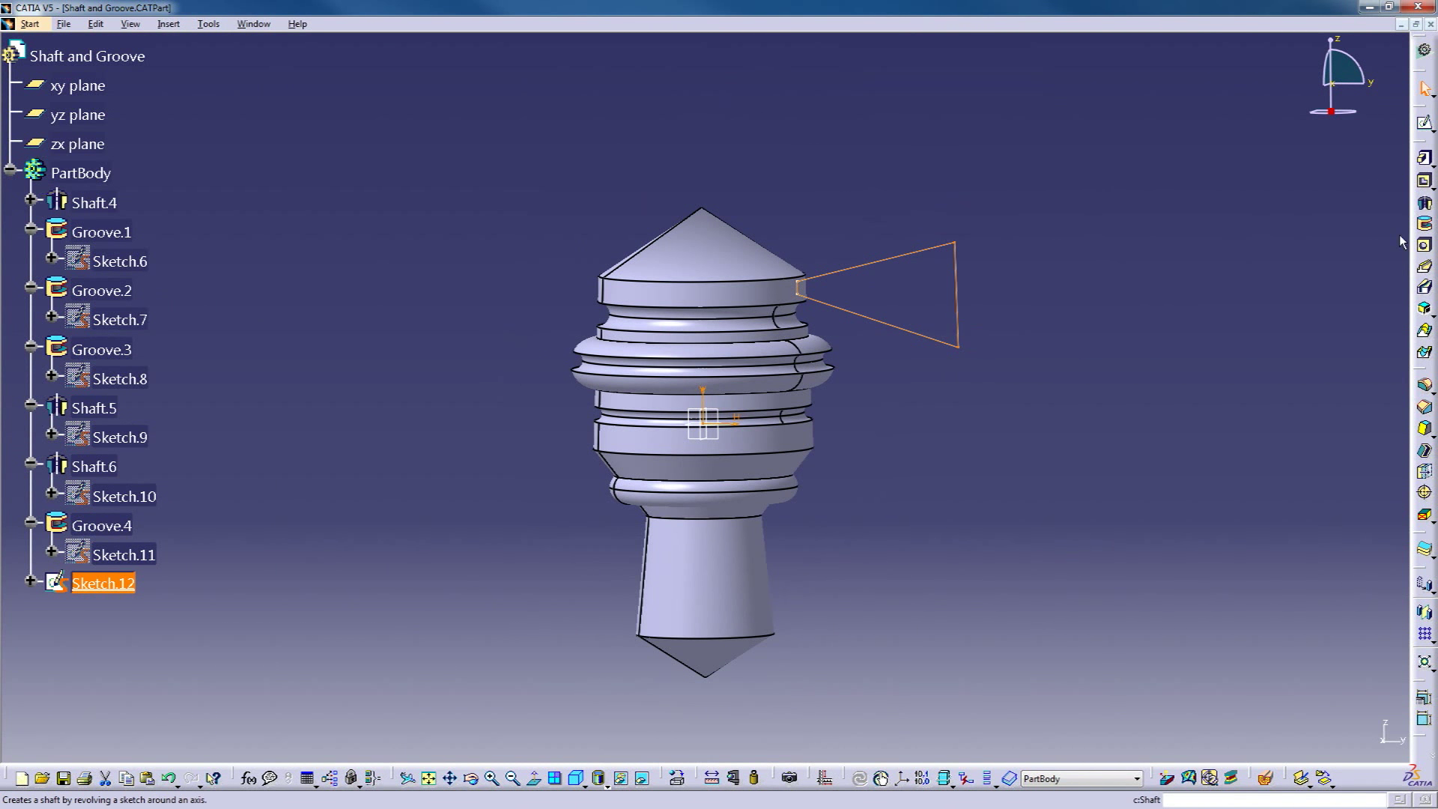
left_click(1426, 205)
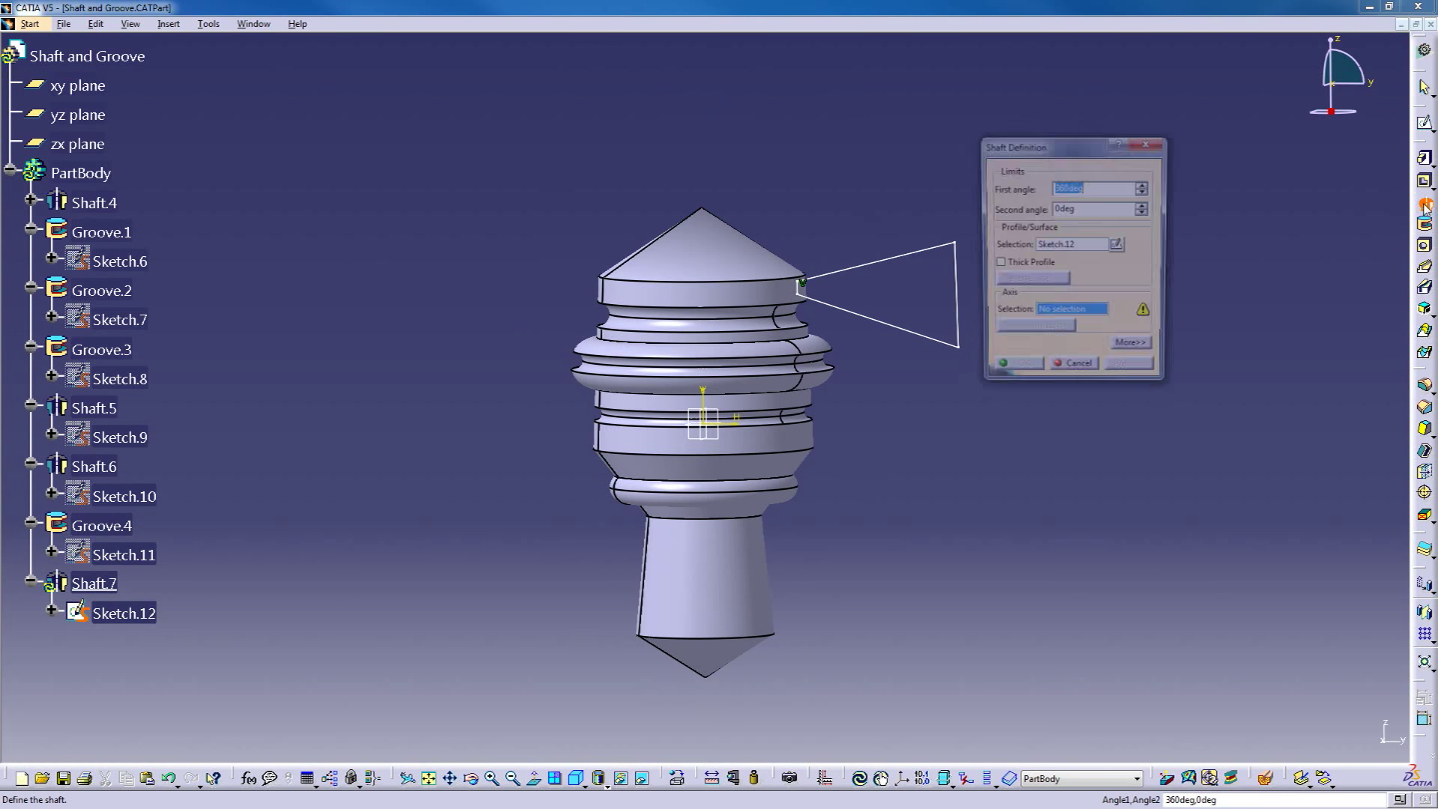
left_click(725, 300)
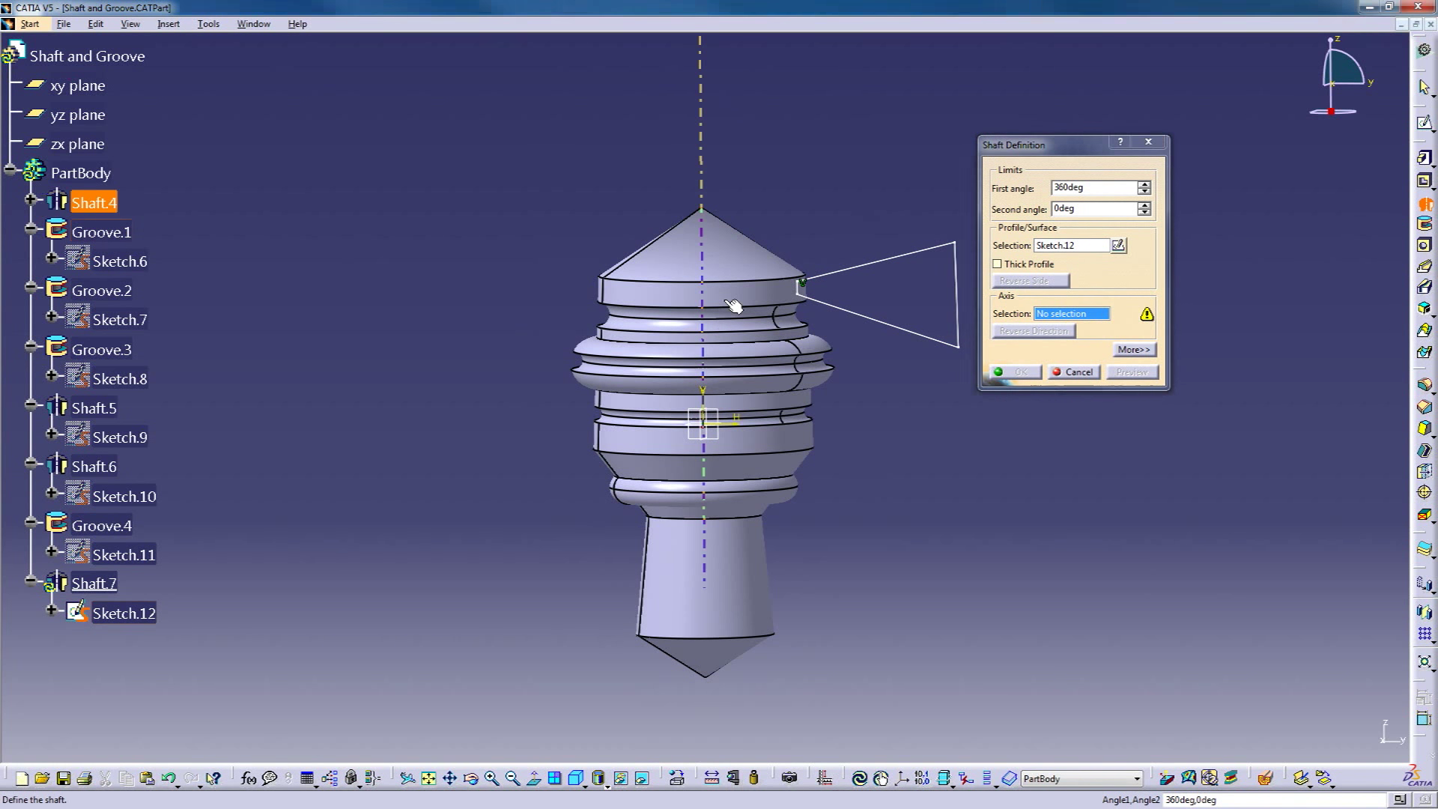
left_click_drag(1115, 193, 1004, 182)
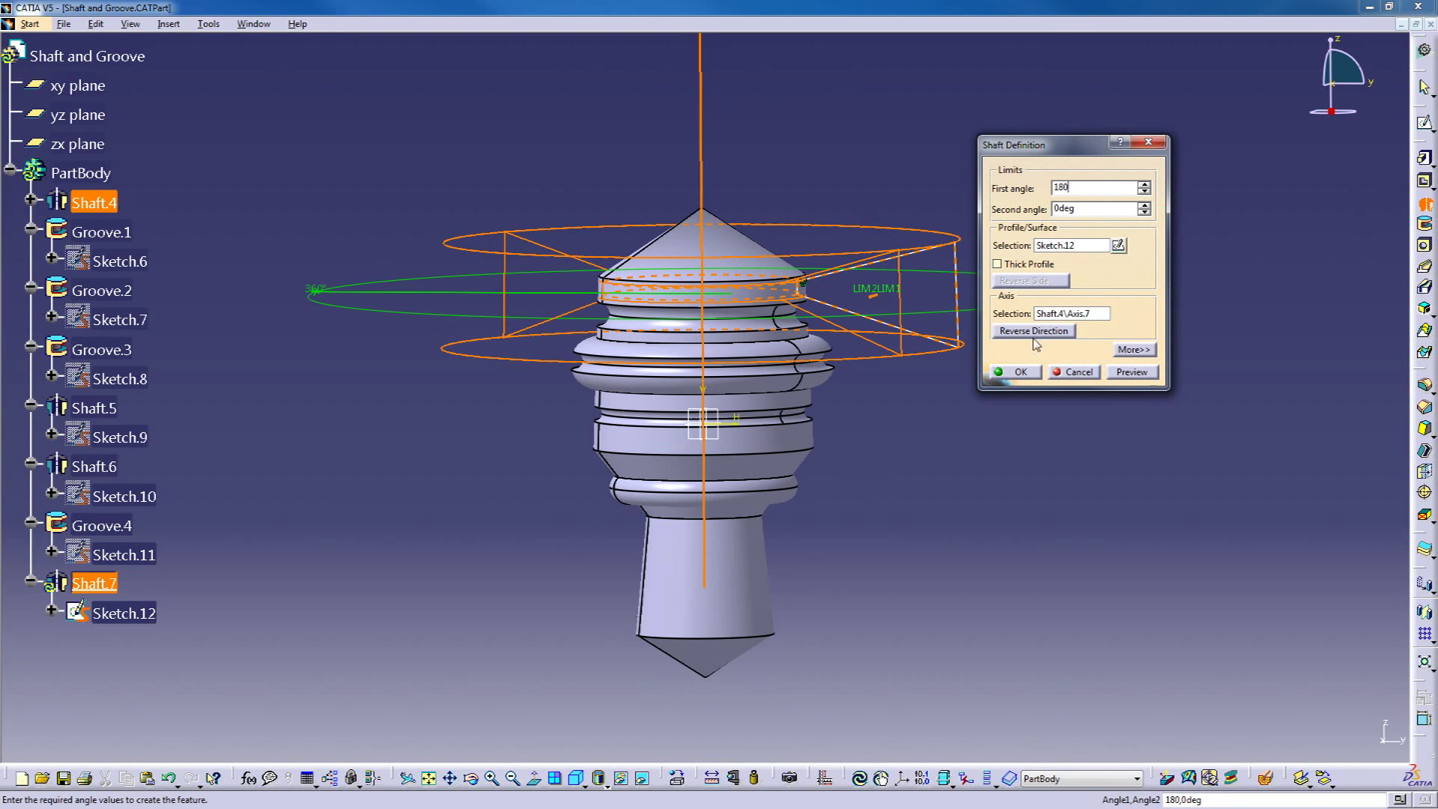
type("180")
left_click(1020, 373)
middle_click_drag(371, 449, 893, 462)
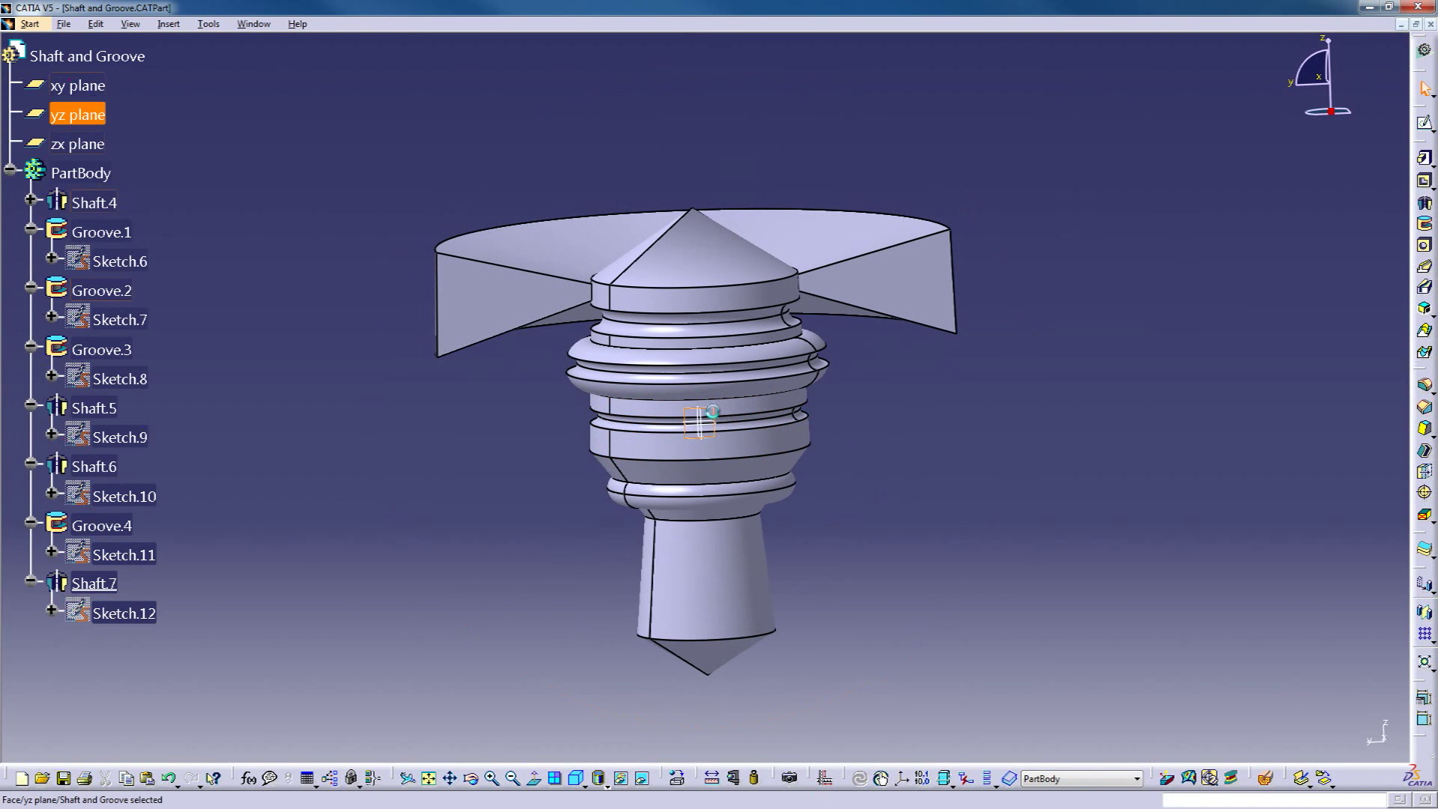
- Sketch a closed triangular profile on the yz plane, inside the cross-section of the flared 180-degree flange
middle_click_drag(819, 433, 998, 361)
left_click(1424, 123)
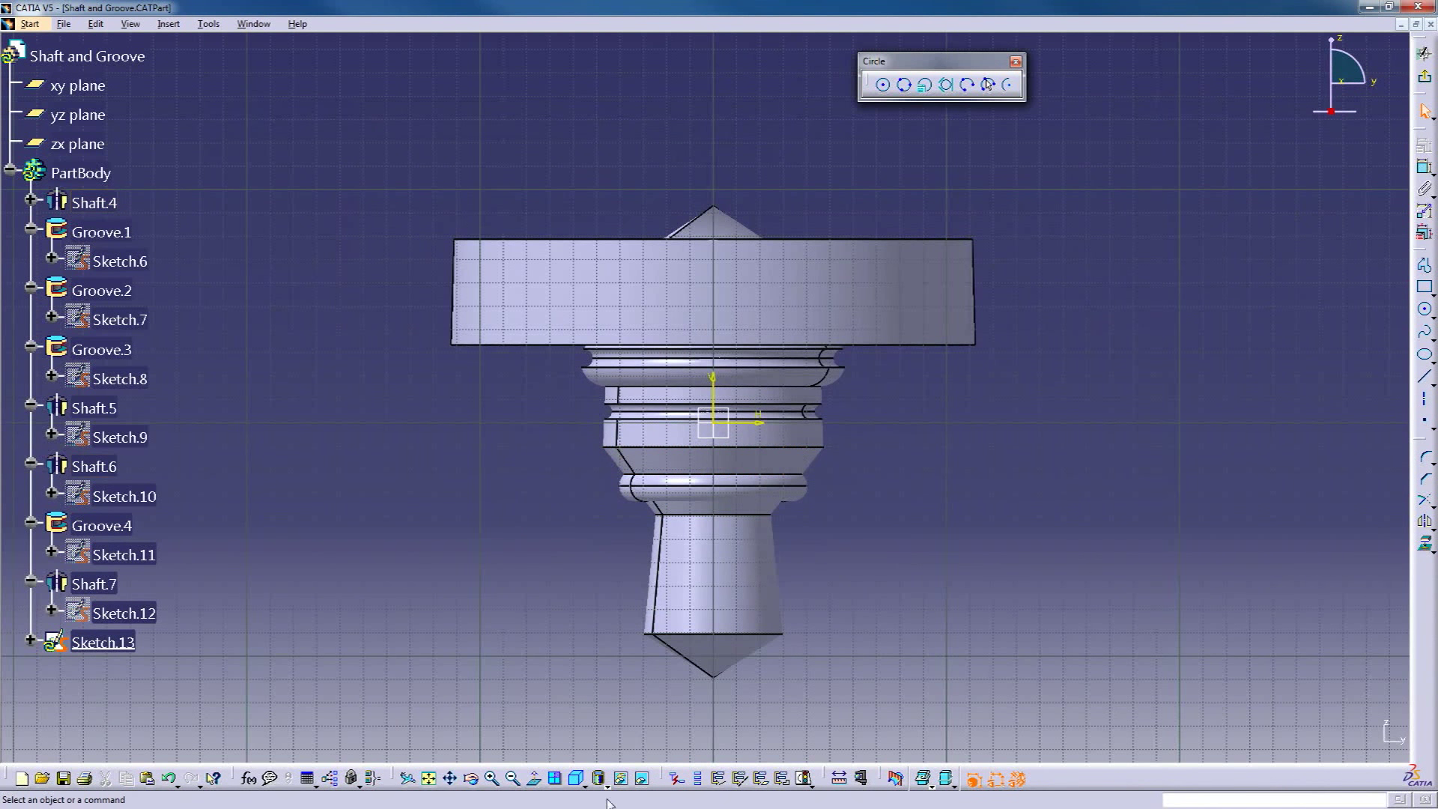
left_click(534, 778)
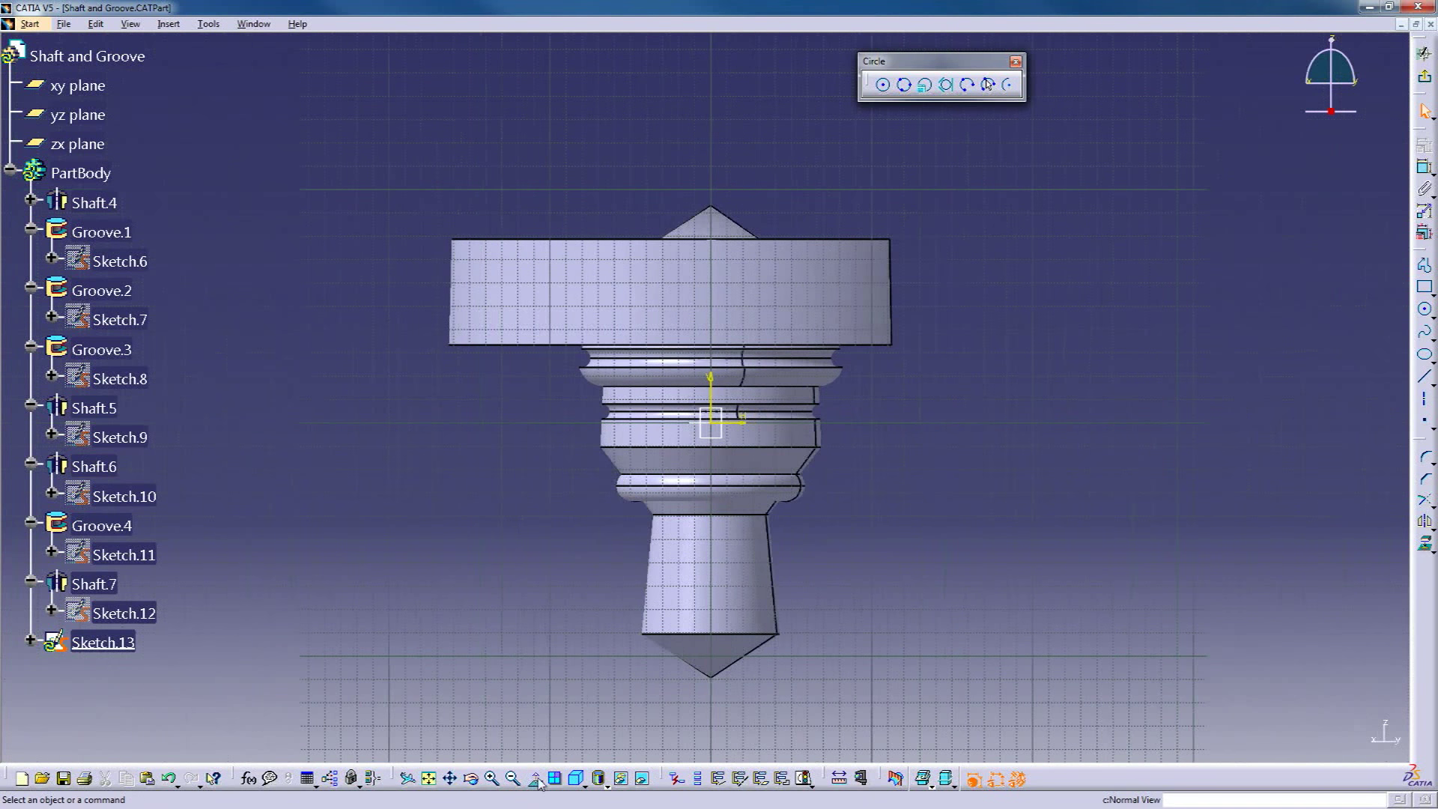
left_click(1427, 263)
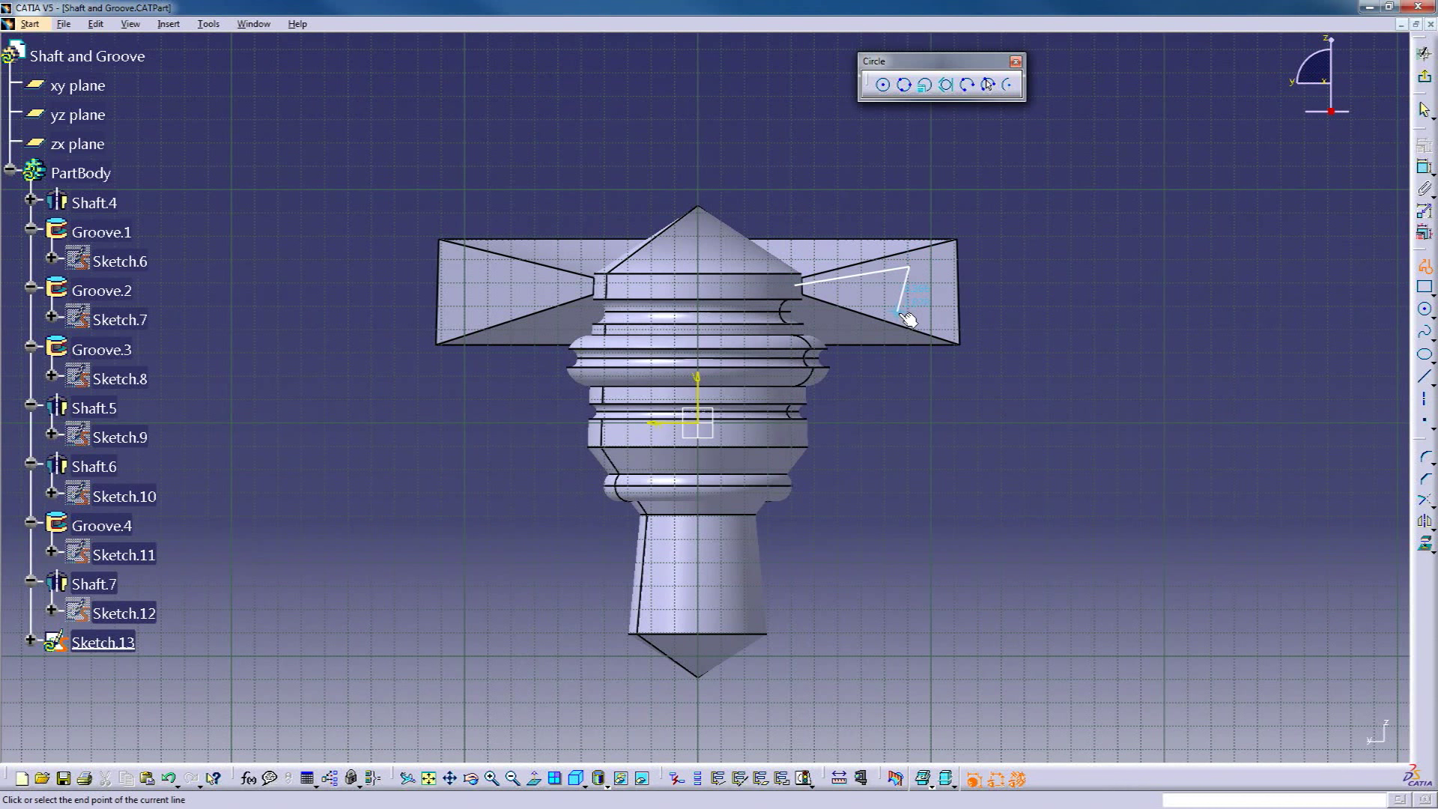
left_click(797, 286)
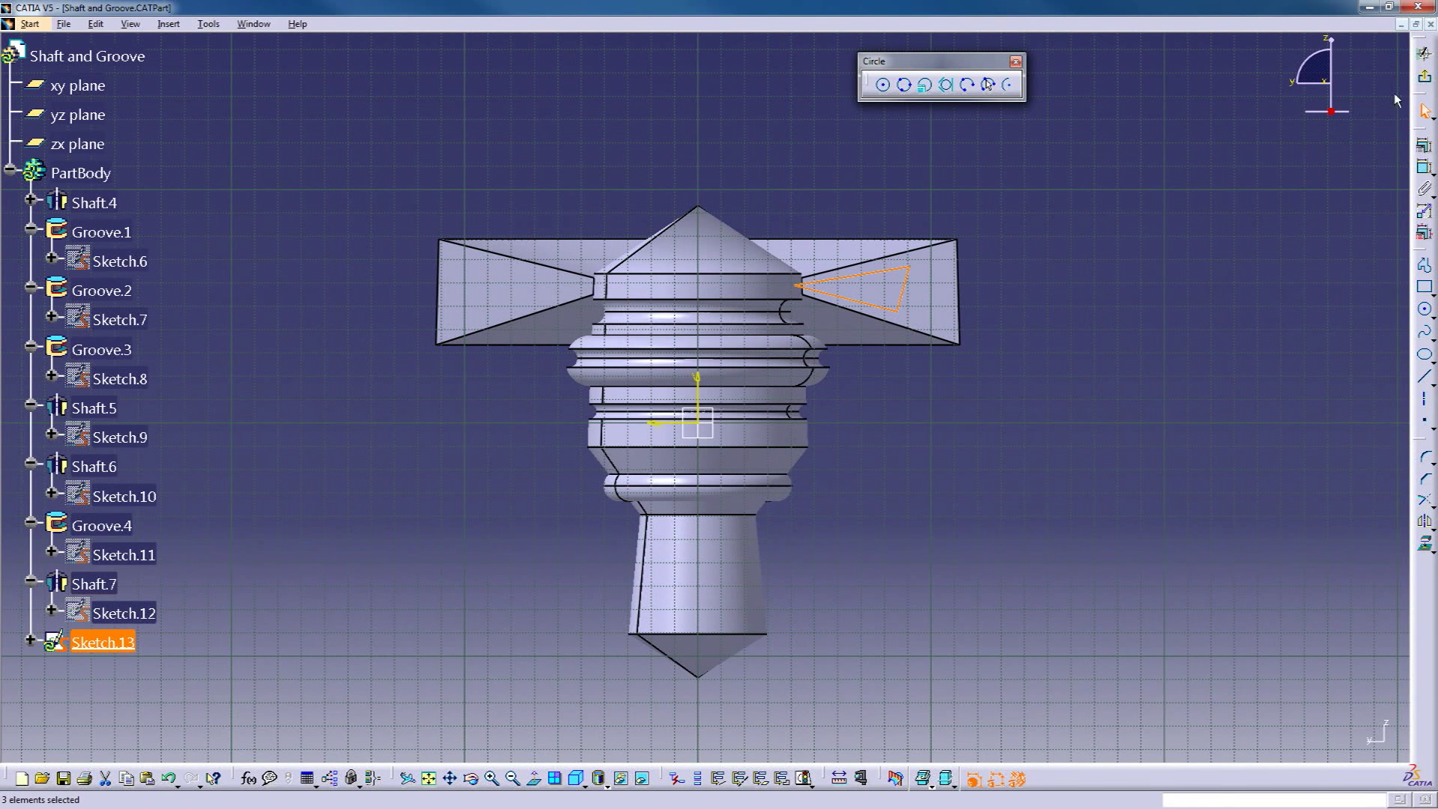
- Exit the sketch and cut a 180-degree Groove from the triangle about the shaft axis, reversing the direction so it runs through the flange
left_click(1425, 54)
middle_click_drag(923, 250, 735, 531)
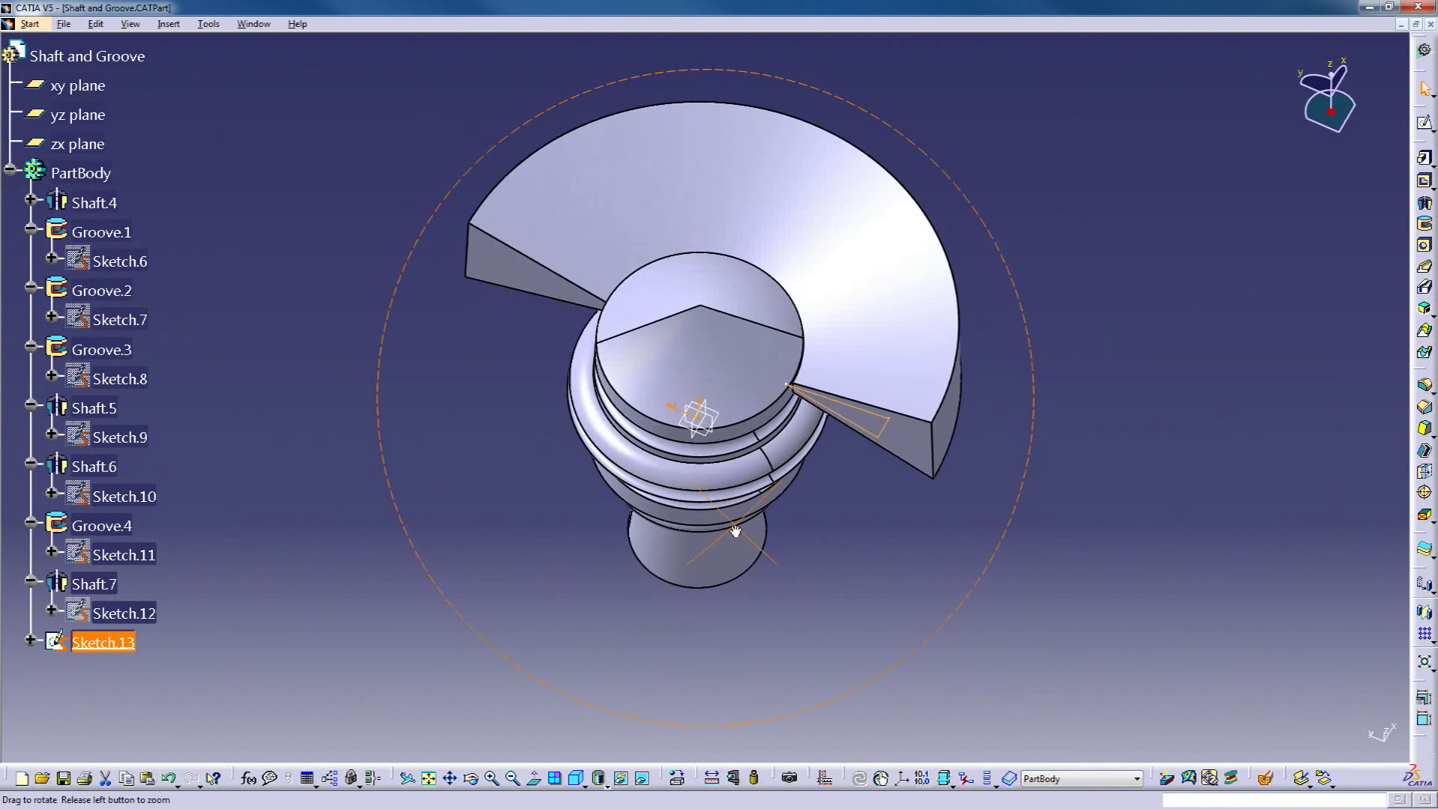
left_click(1426, 225)
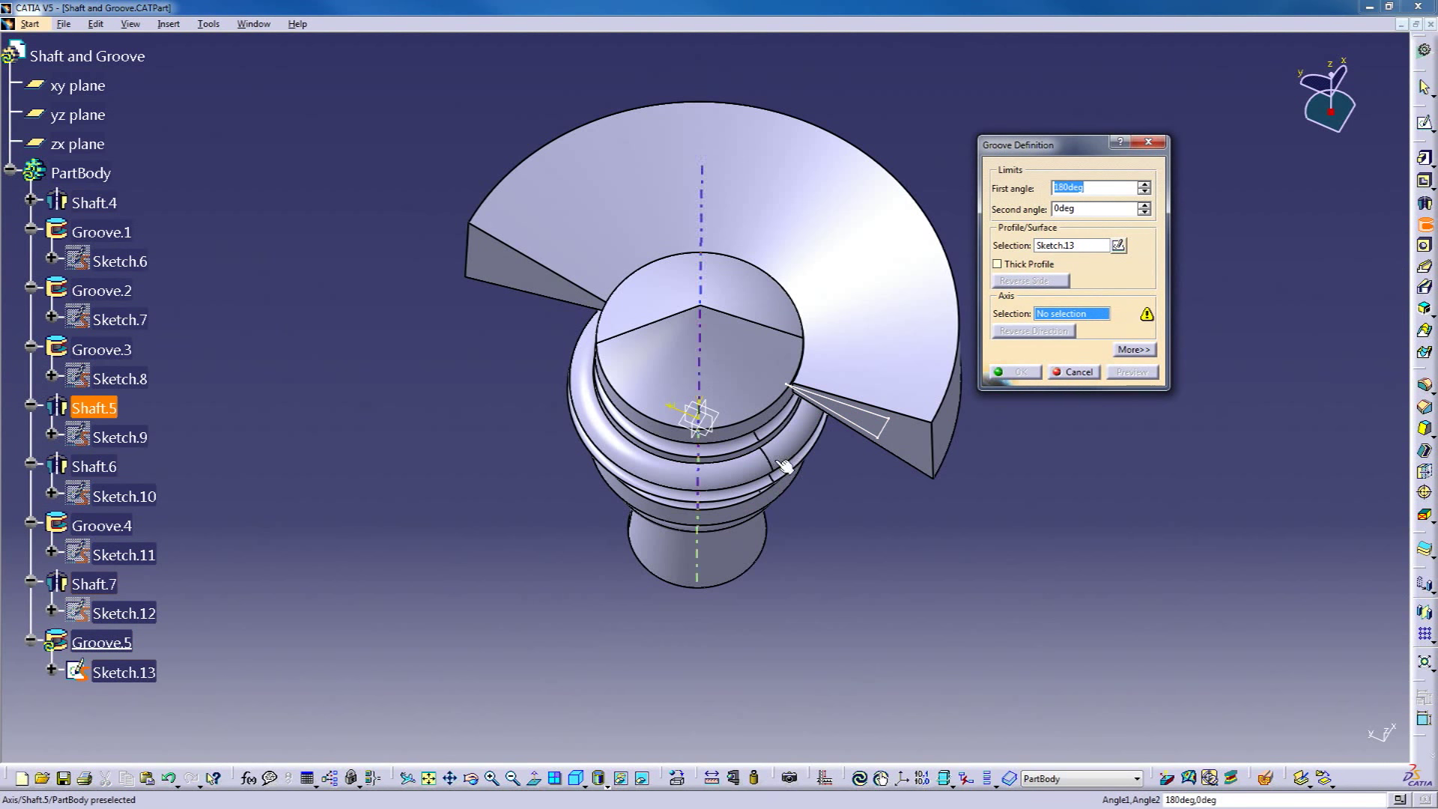
left_click(761, 398)
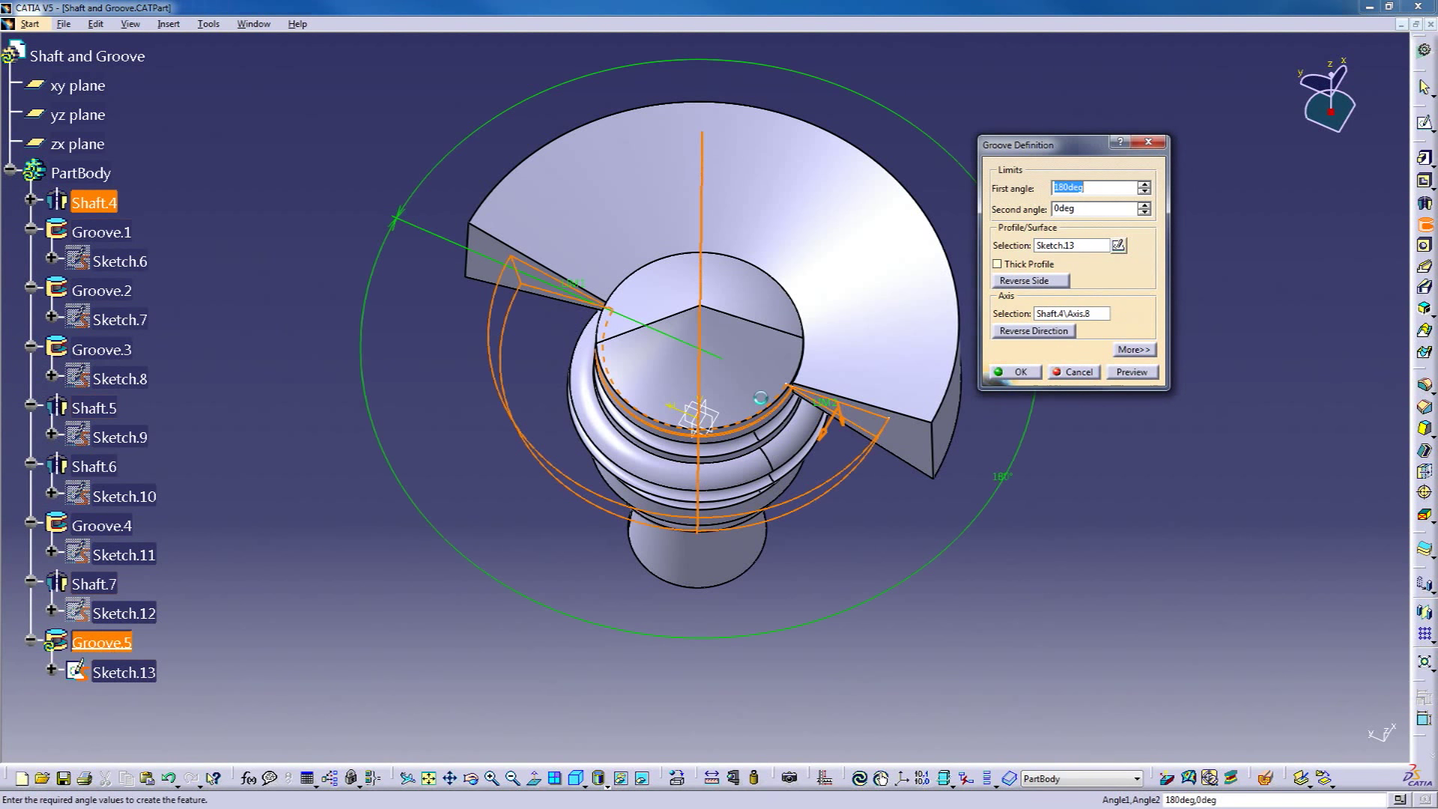
left_click(1023, 333)
middle_click_drag(565, 378, 619, 294)
left_click(1019, 371)
middle_click_drag(825, 517, 722, 398)
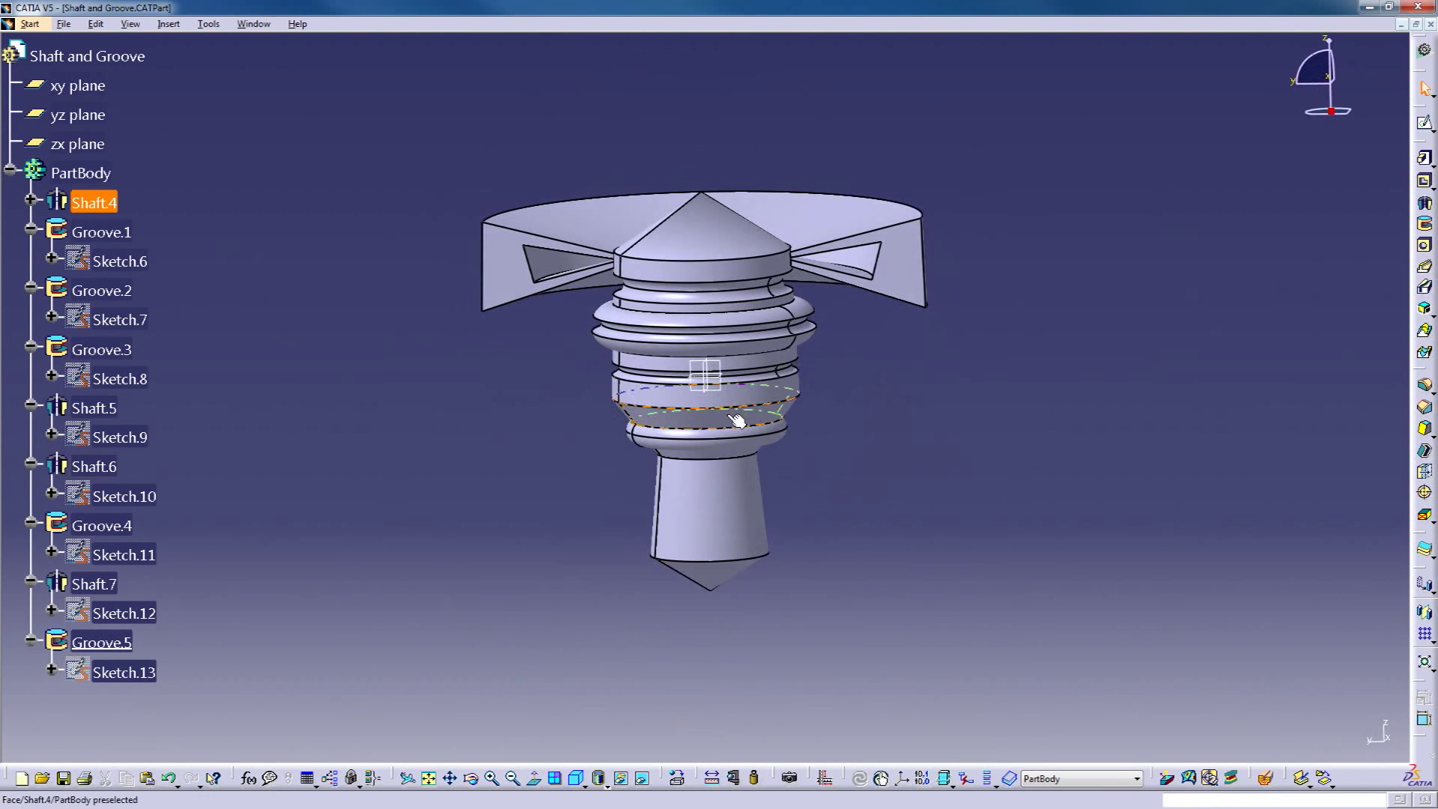
- Sketch a closed five-sided arrow-shaped profile on the yz plane, starting just inside the tapered lower stem and spreading outward
left_click(1424, 122)
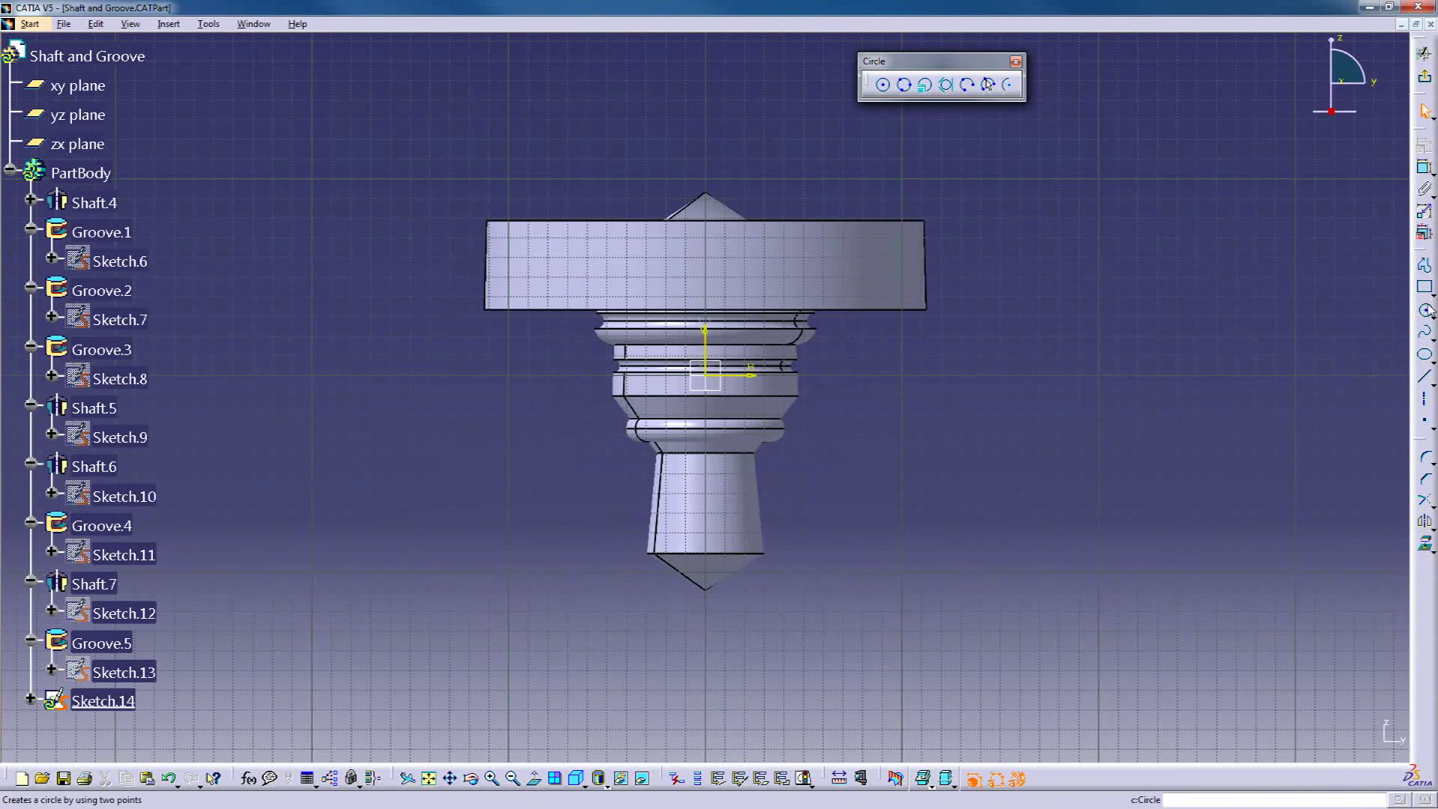
left_click(1425, 266)
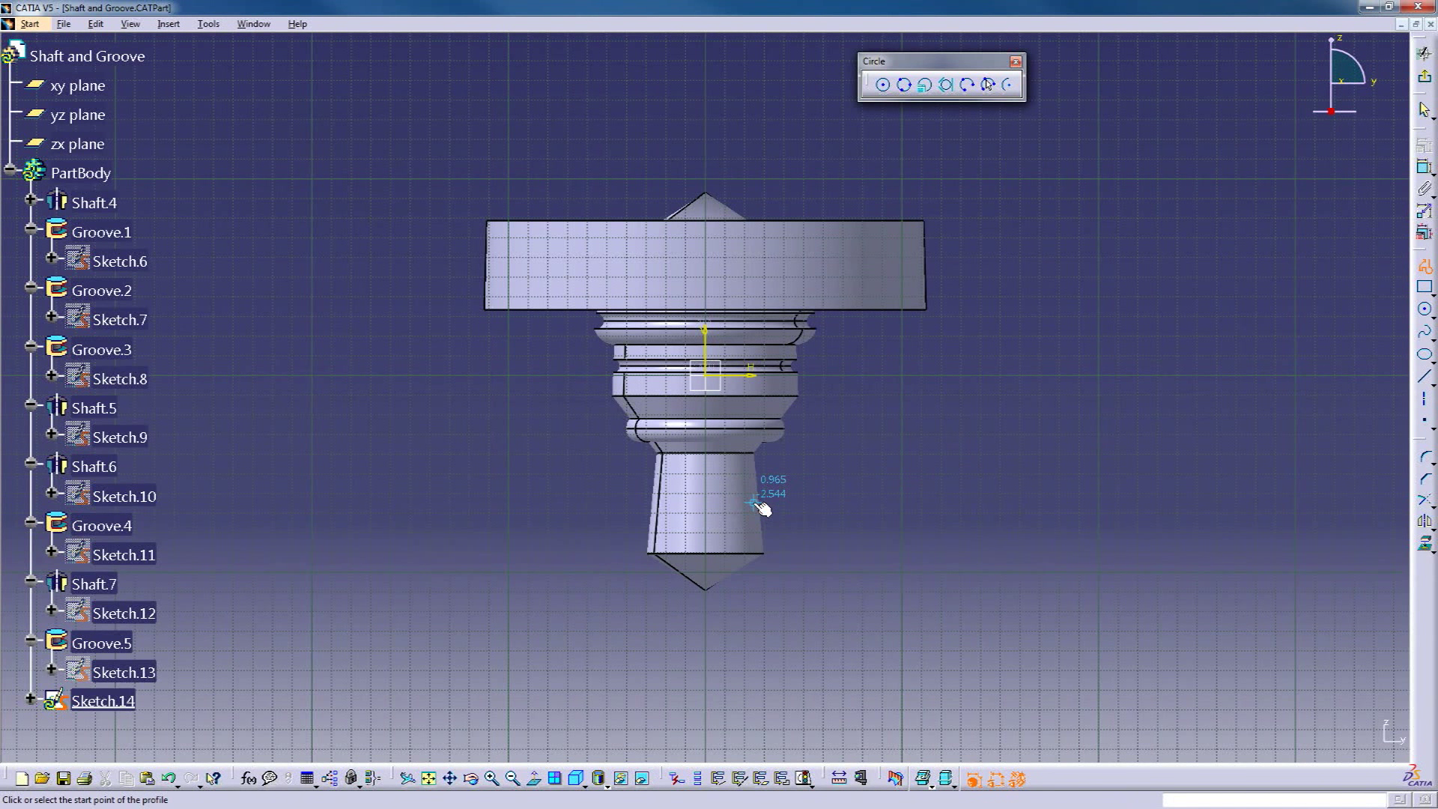
left_click(831, 513)
left_click(968, 663)
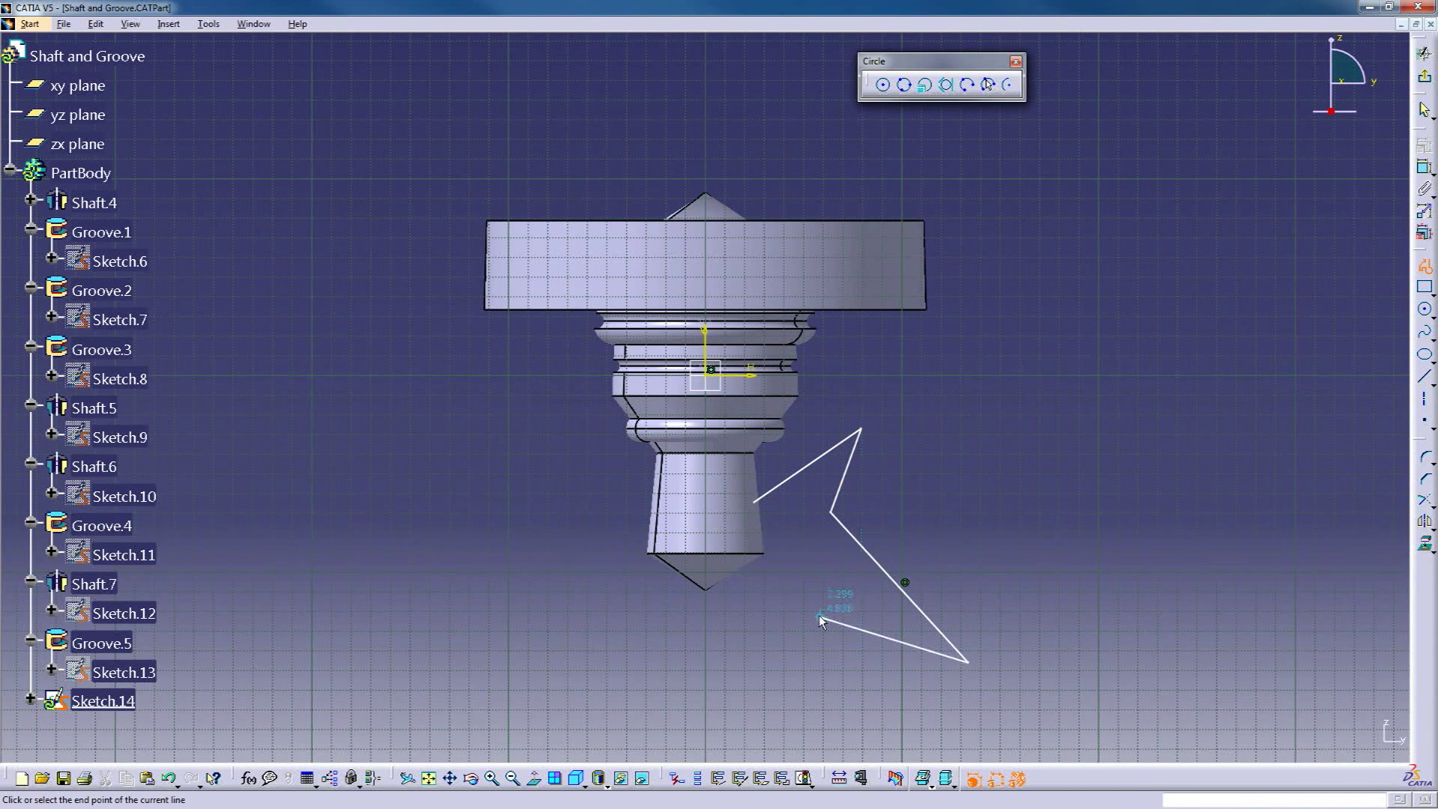
left_click(758, 507)
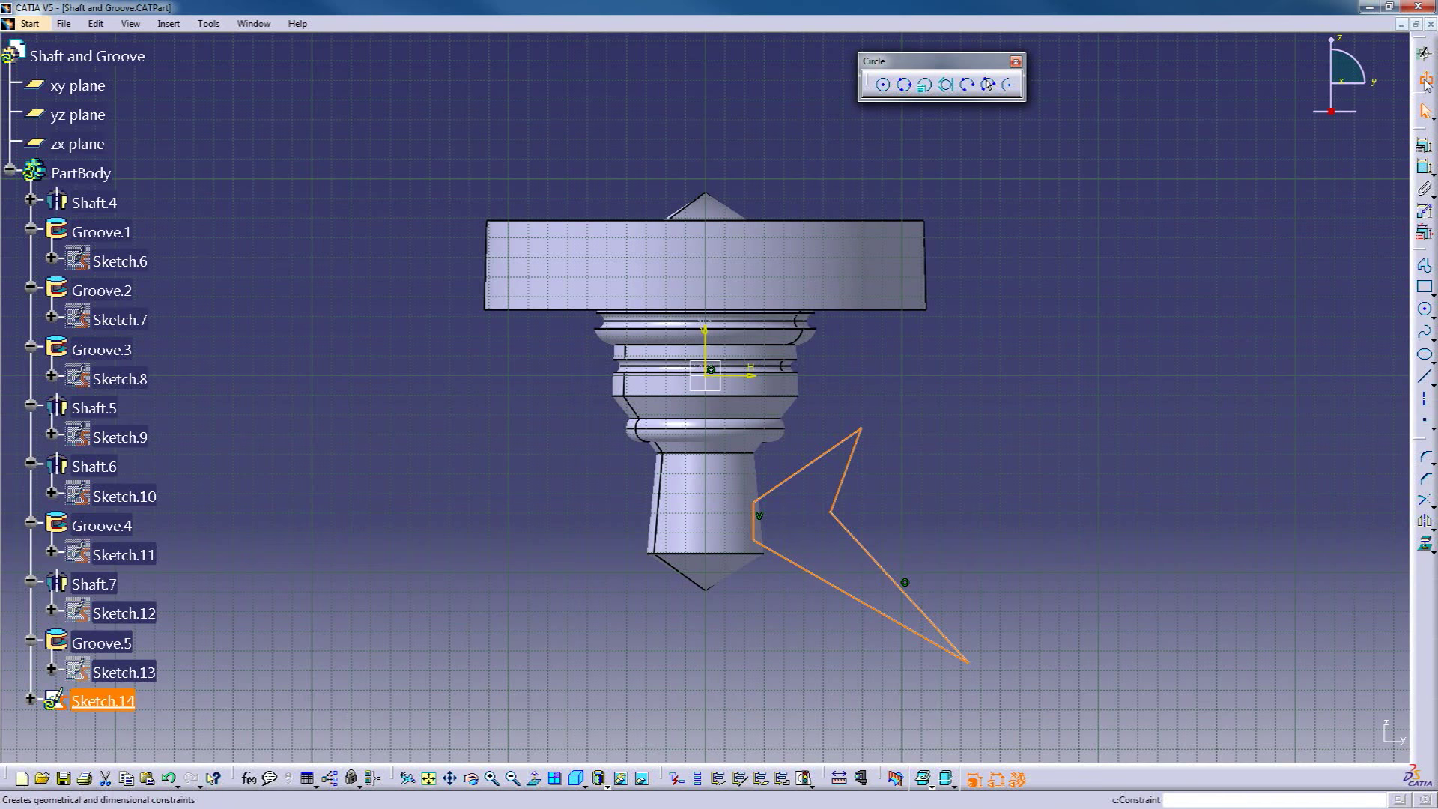
- Exit the sketch and revolve the arrow-shaped profile about the existing axis with Shaft, using a first angle of 360 degrees
left_click(1426, 113)
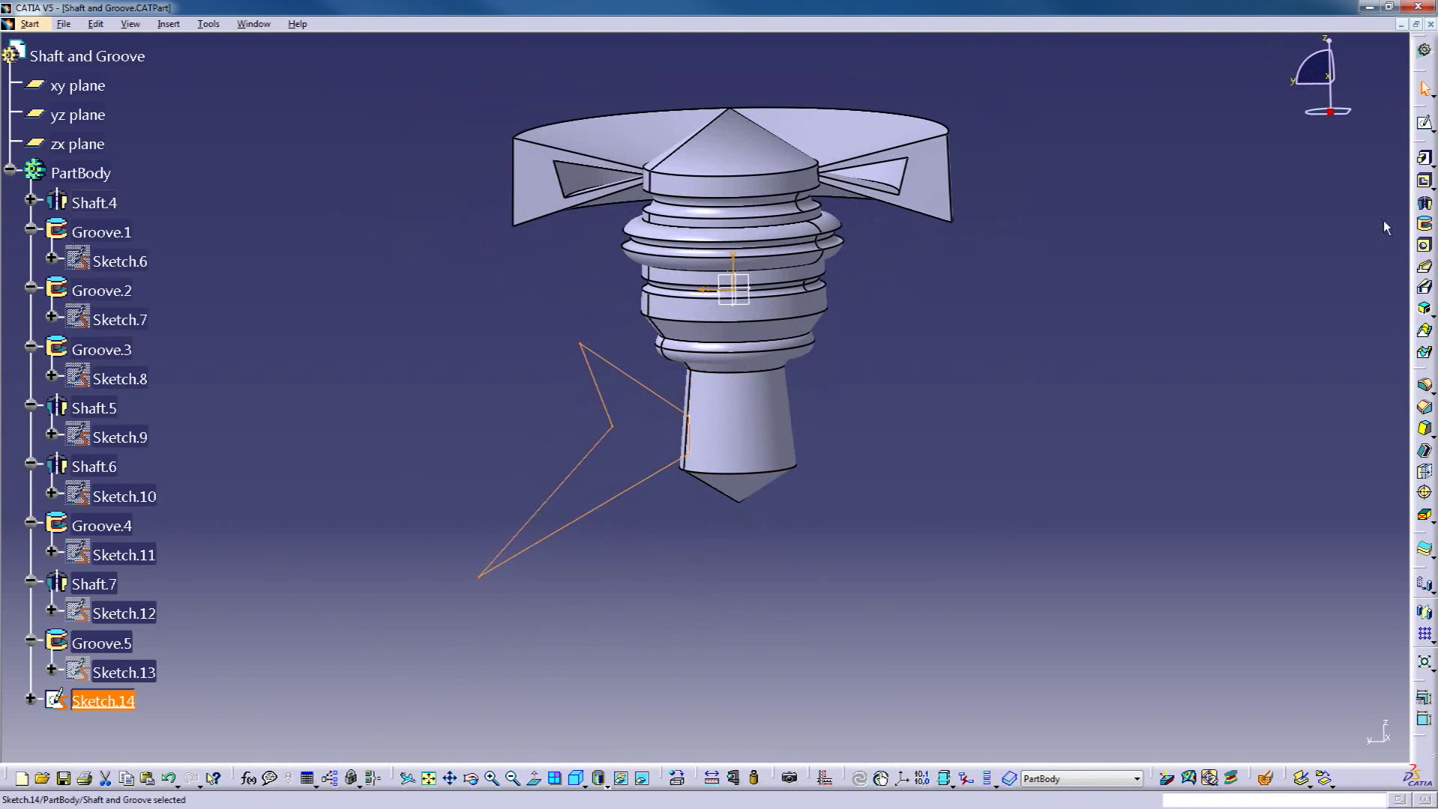
left_click(1425, 203)
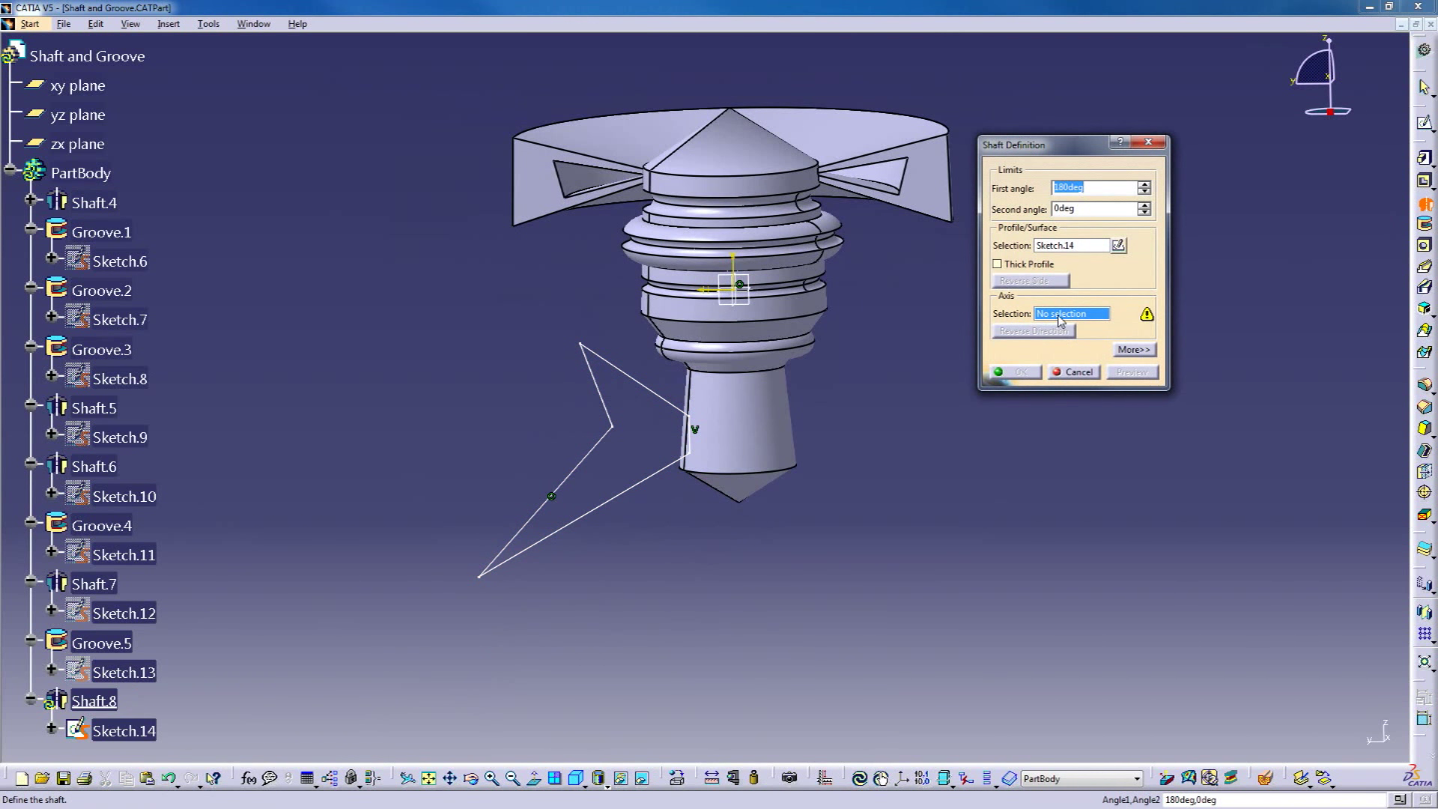
left_click(759, 422)
left_click_drag(1100, 188, 1029, 189)
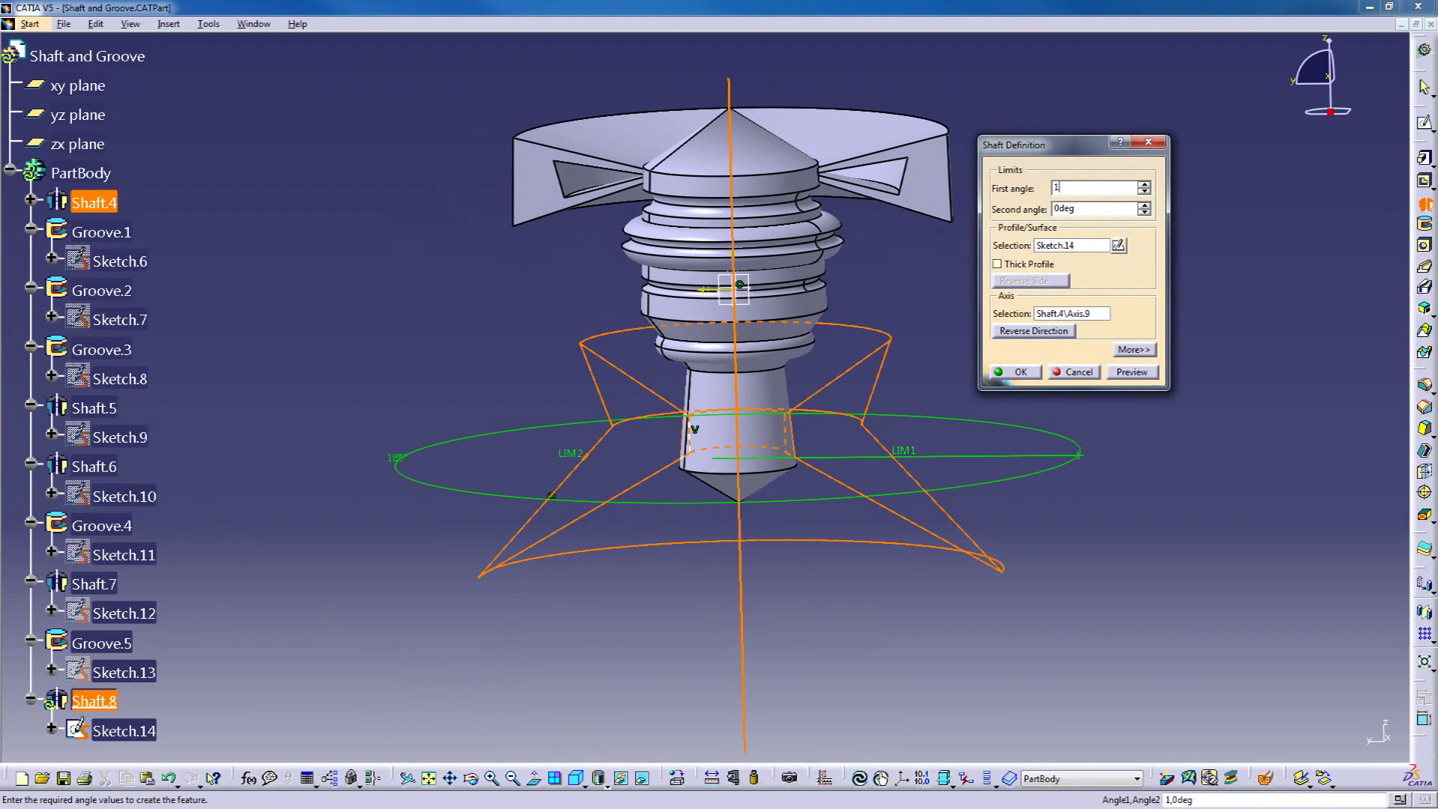
type("360")
key("Return")
left_click(1025, 365)
middle_click_drag(854, 386, 836, 341)
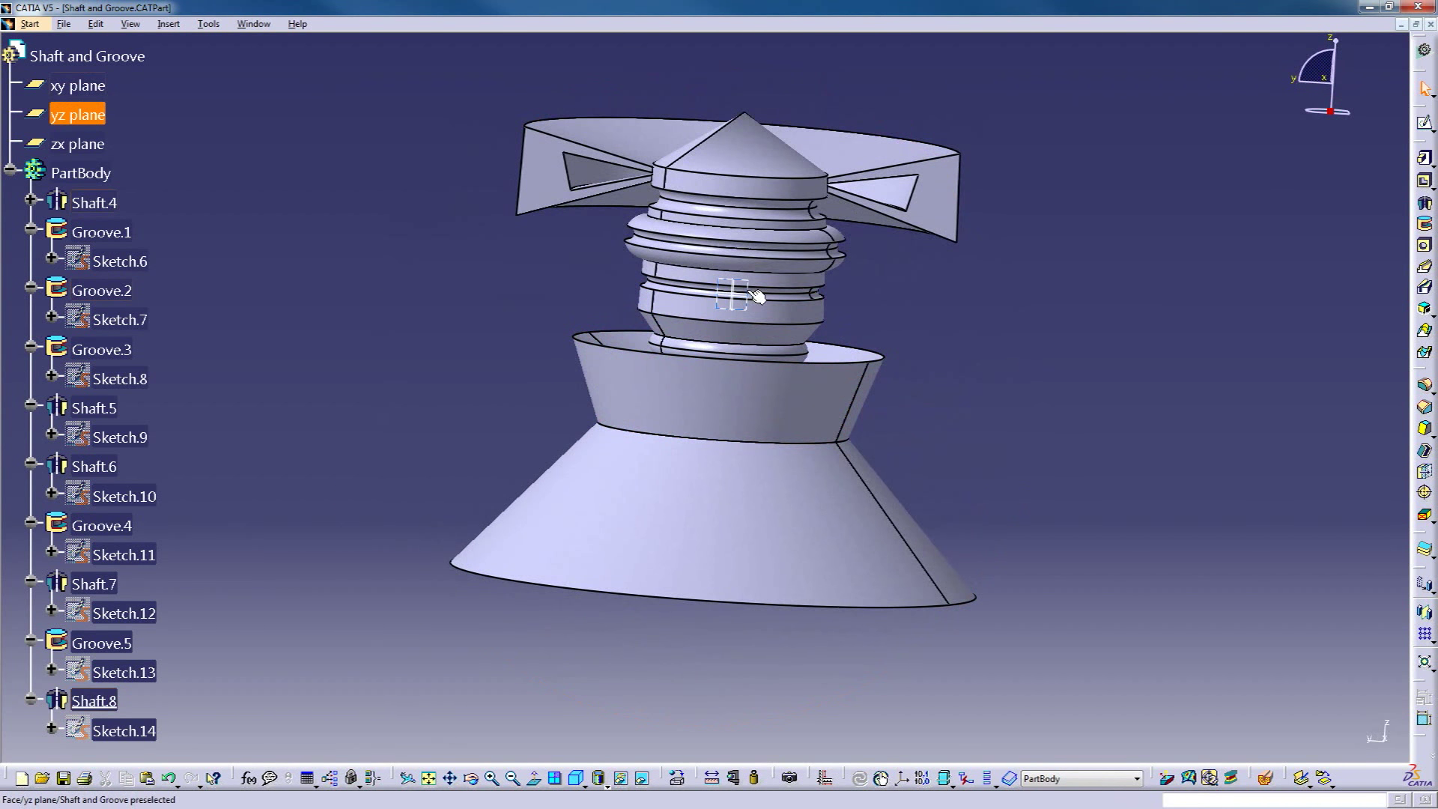
- Sketch a closed five-sided profile on the yz plane across the lower skirt's cross-section, with the part cut by the sketch plane
left_click(1426, 126)
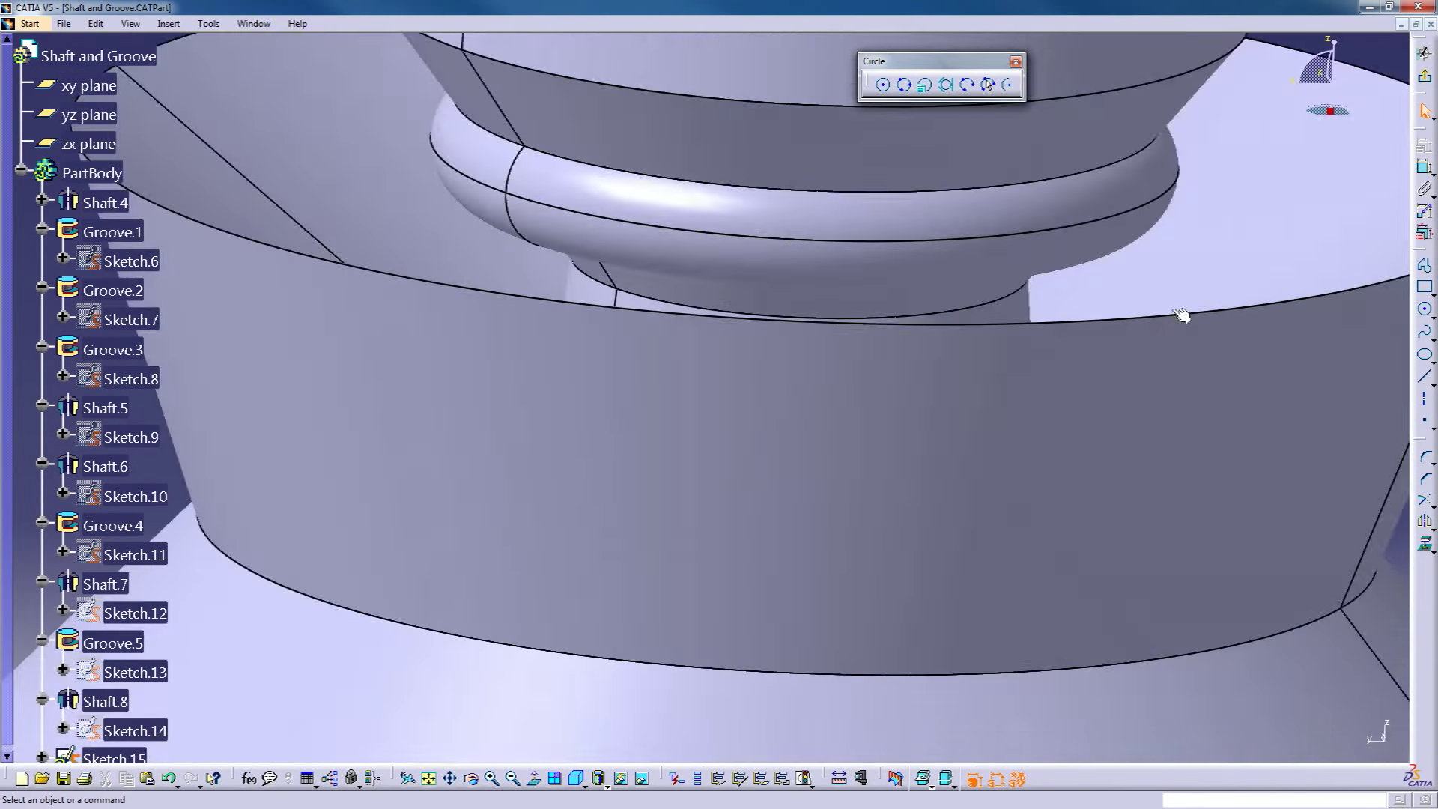
left_click(1426, 270)
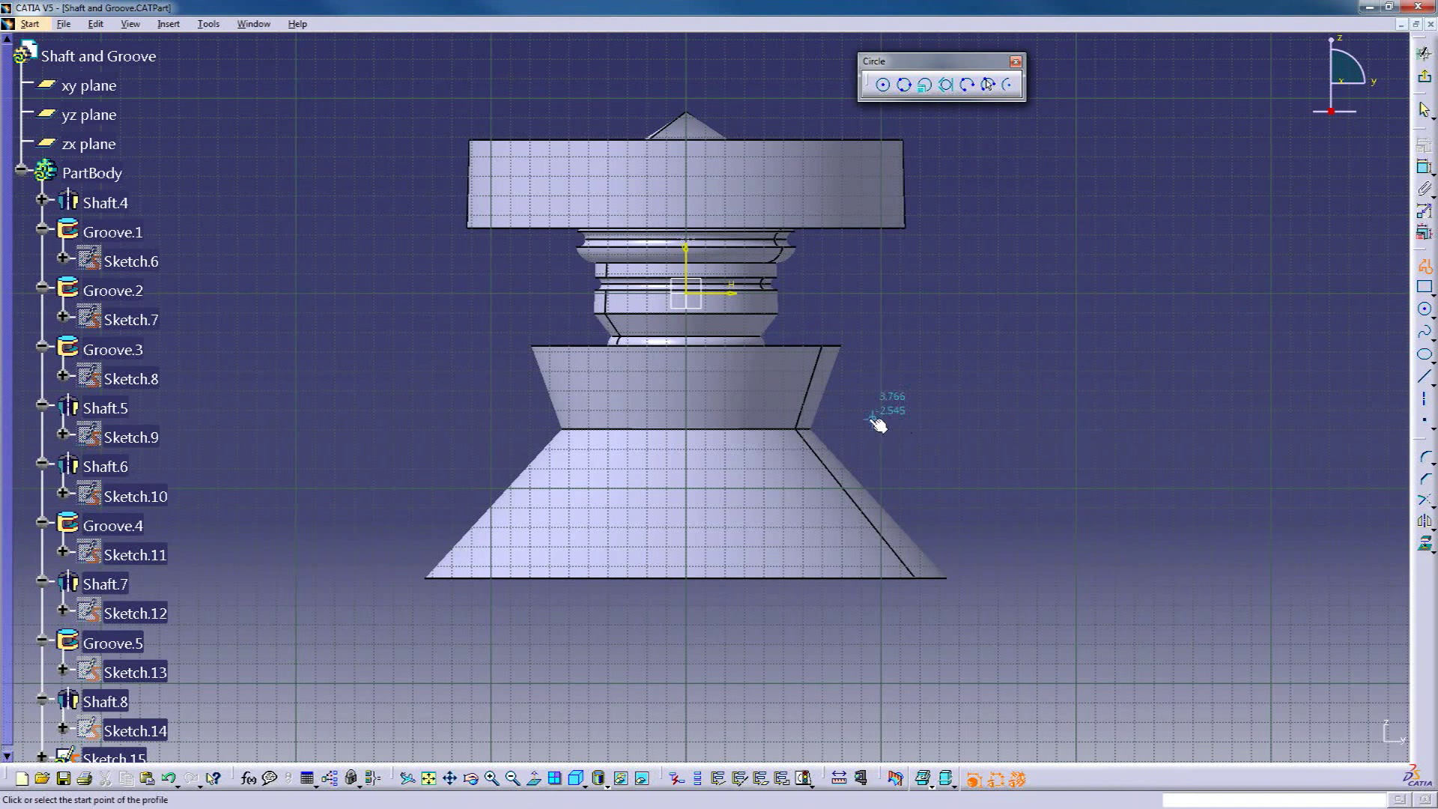
left_click(898, 781)
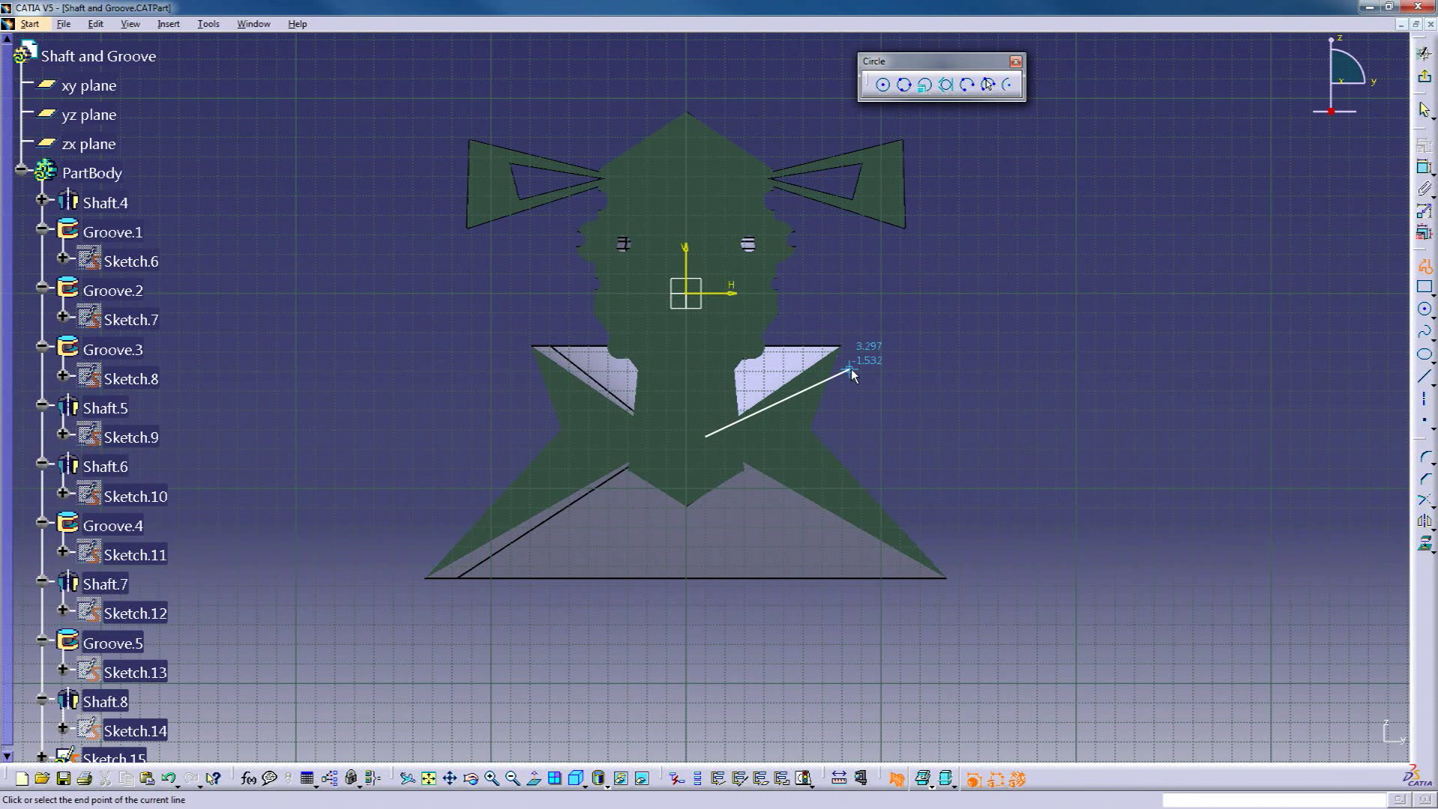
left_click(788, 436)
left_click(914, 508)
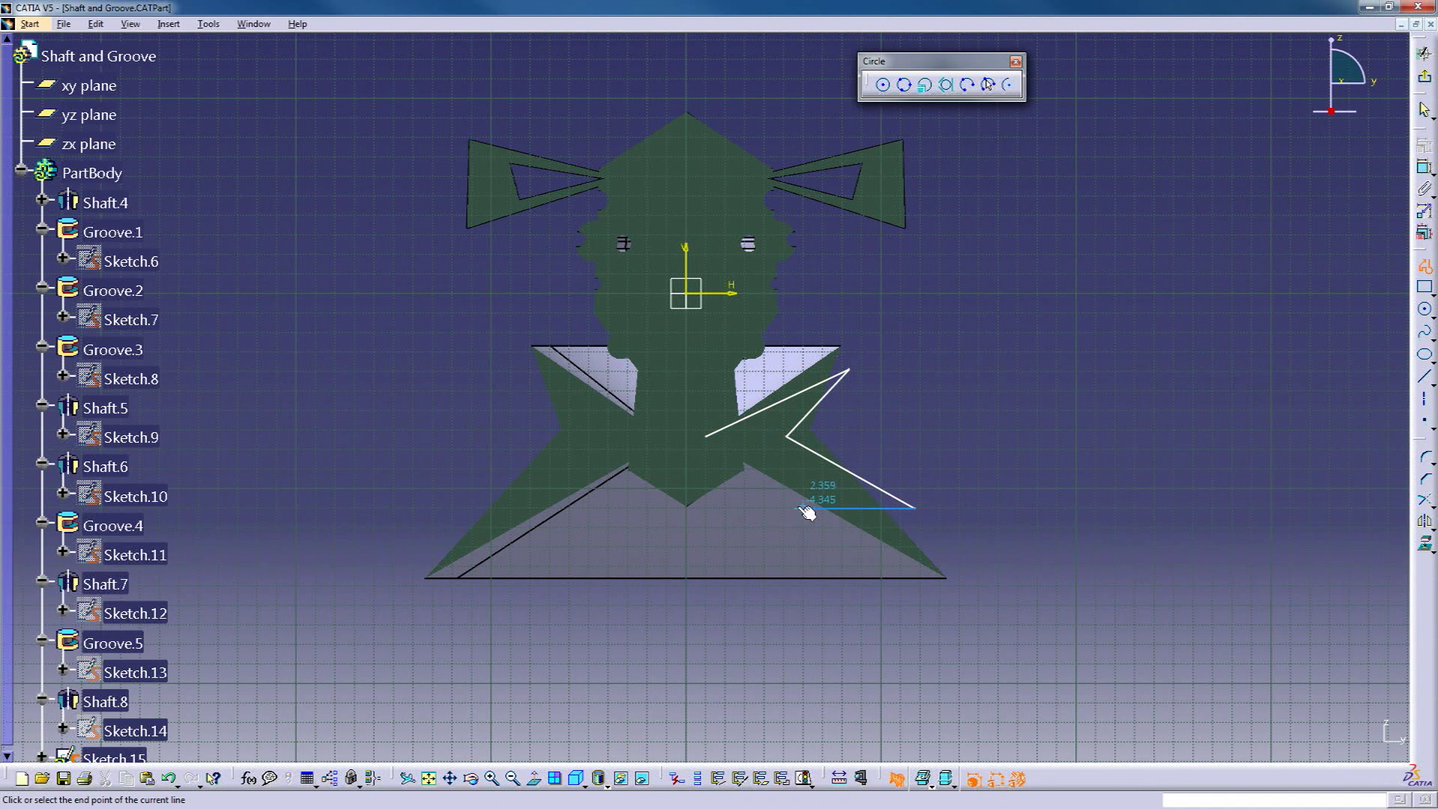
left_click(749, 530)
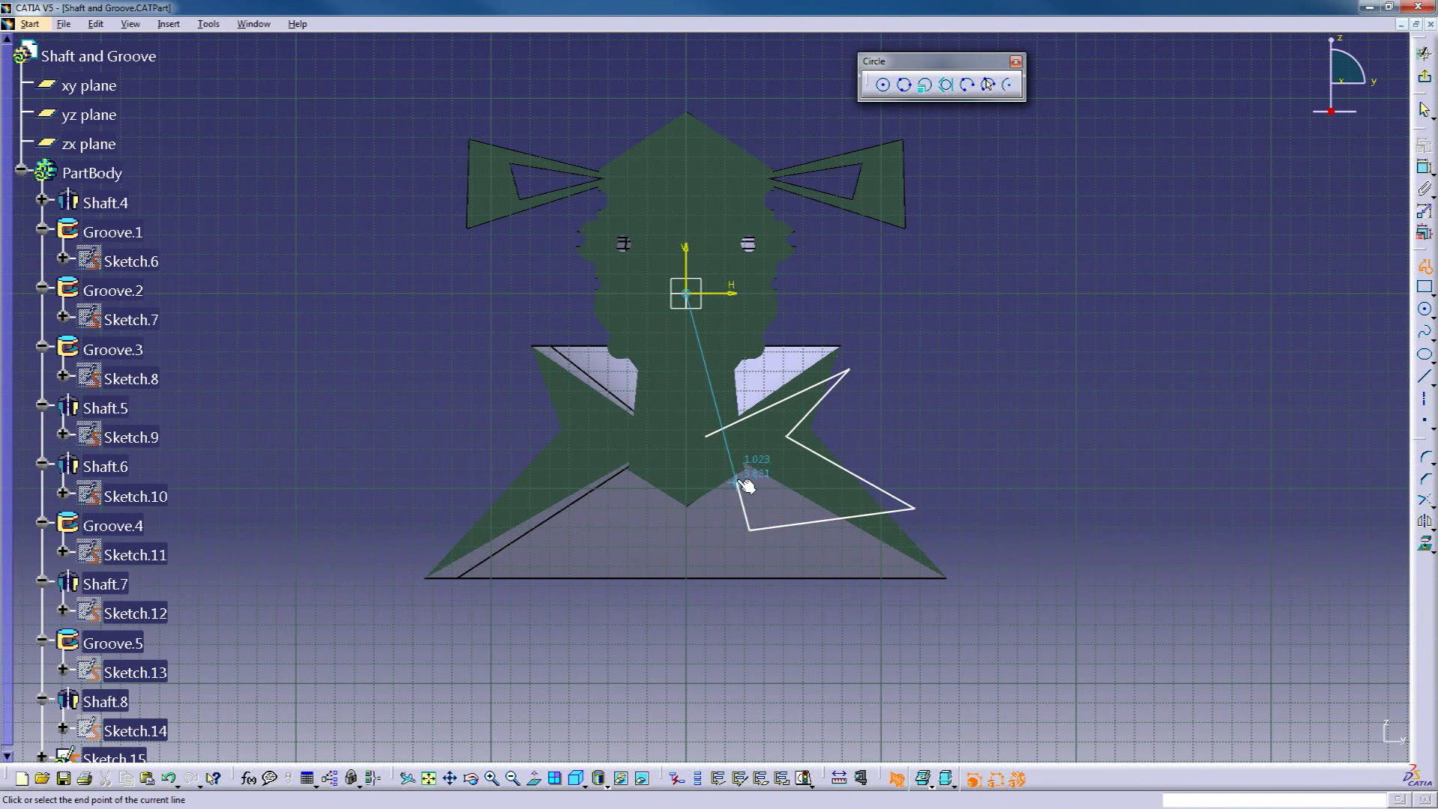
left_click(710, 438)
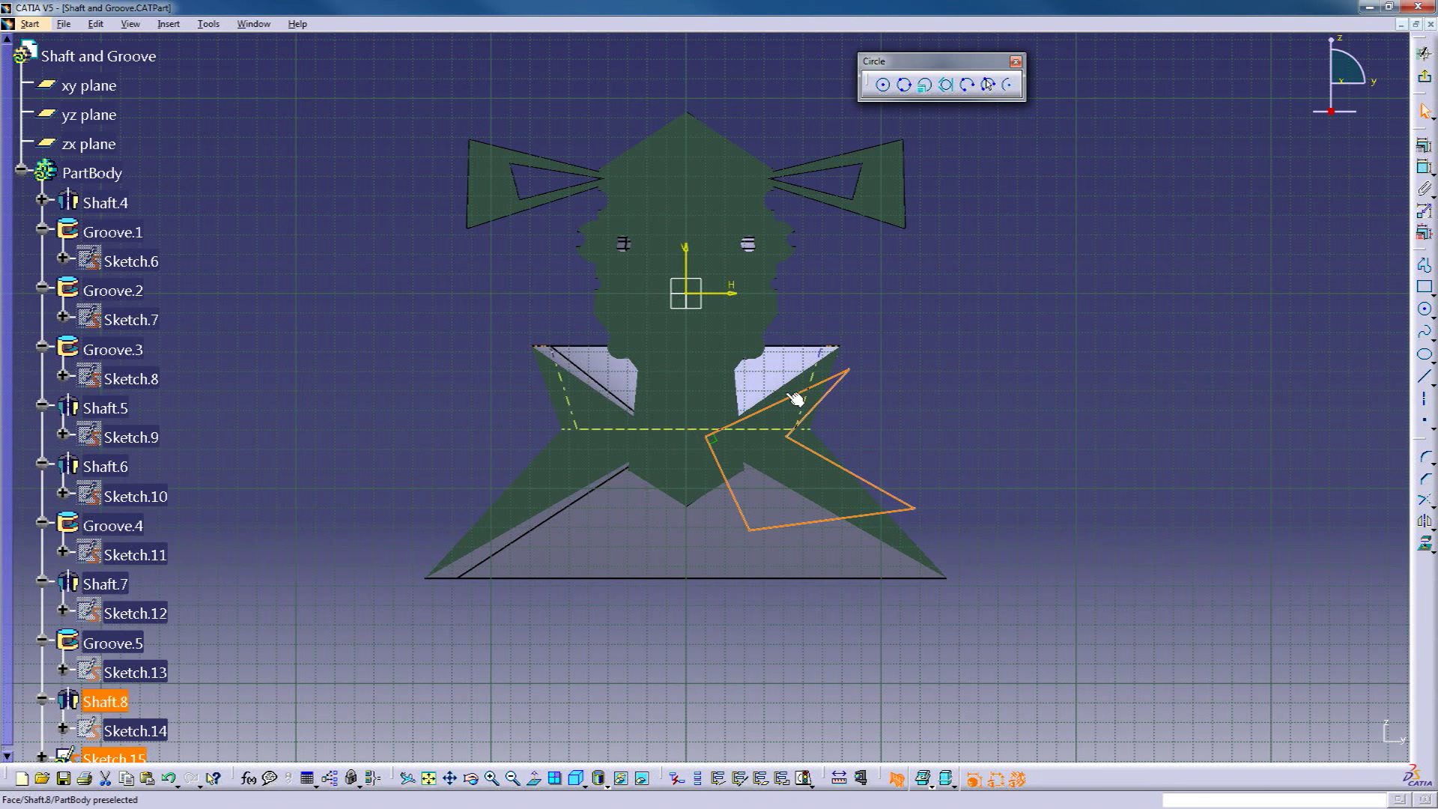
- Exit the sketch and cut a 360-degree Groove from the five-sided profile about the lower skirt's axis
left_click(1424, 76)
left_click(1425, 224)
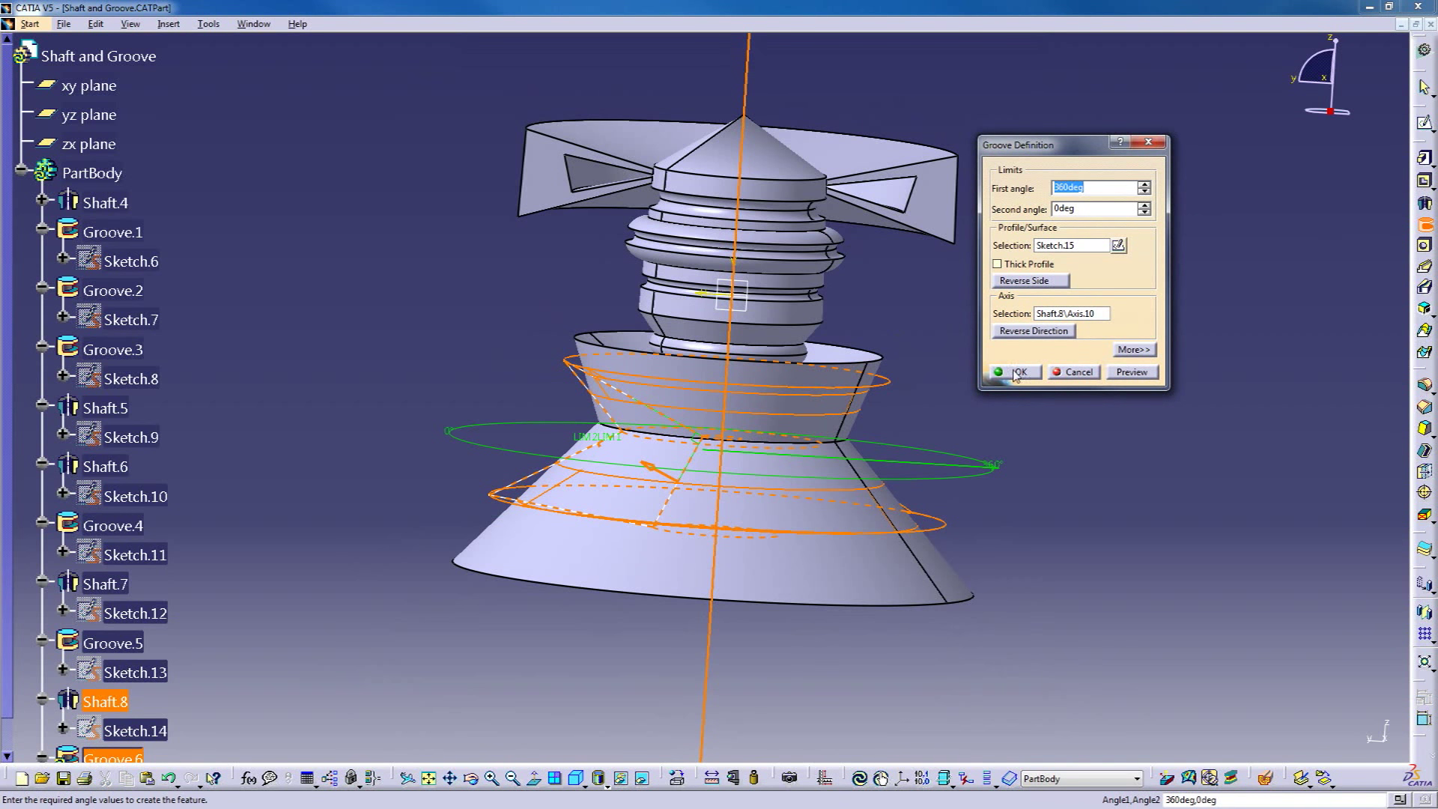
left_click(1019, 372)
middle_click_drag(749, 225, 1168, 370)
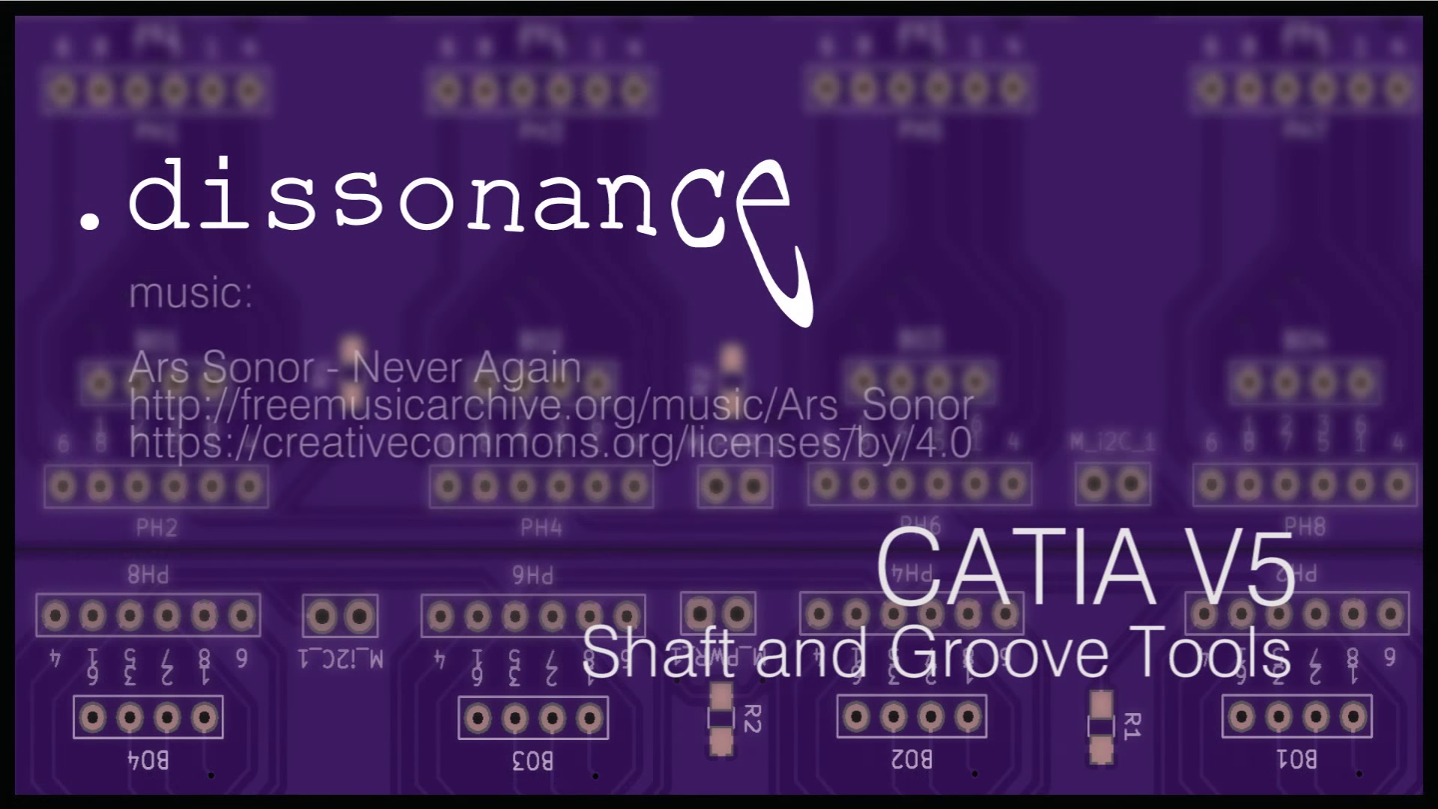